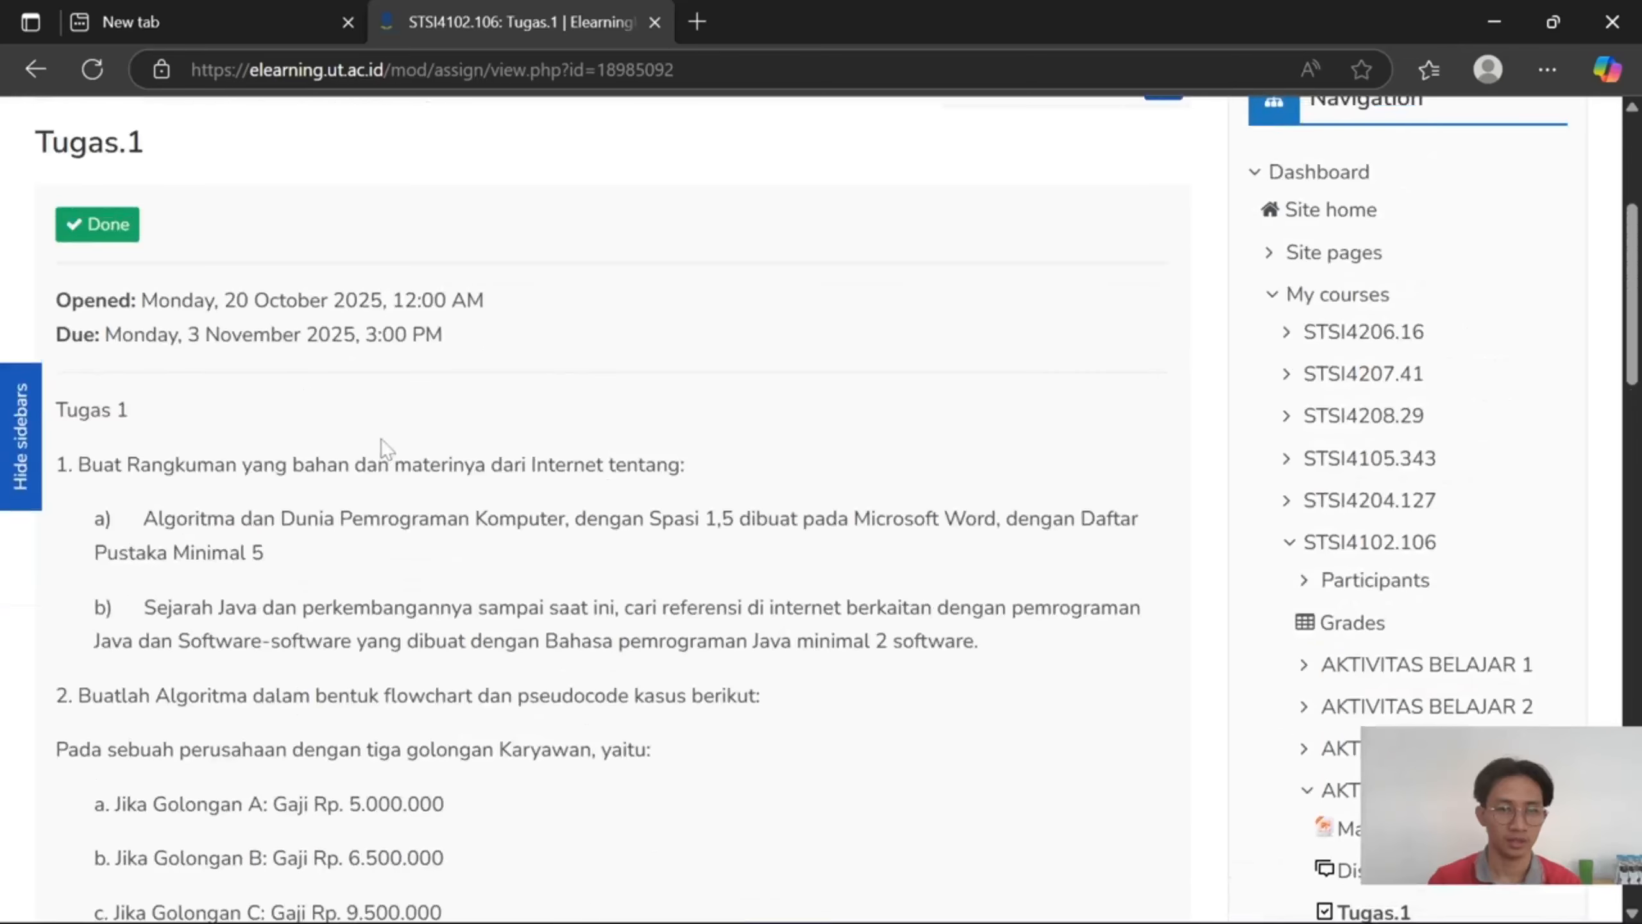
# Read the Tugas 1 instructions, covering the summary topics, the flowchart and pseudocode task, and the salaries for Golongan A, B and C.
pyautogui.scroll(-2, 261, 447)
pyautogui.moveTo(139, 384); pyautogui.dragTo(199, 386)
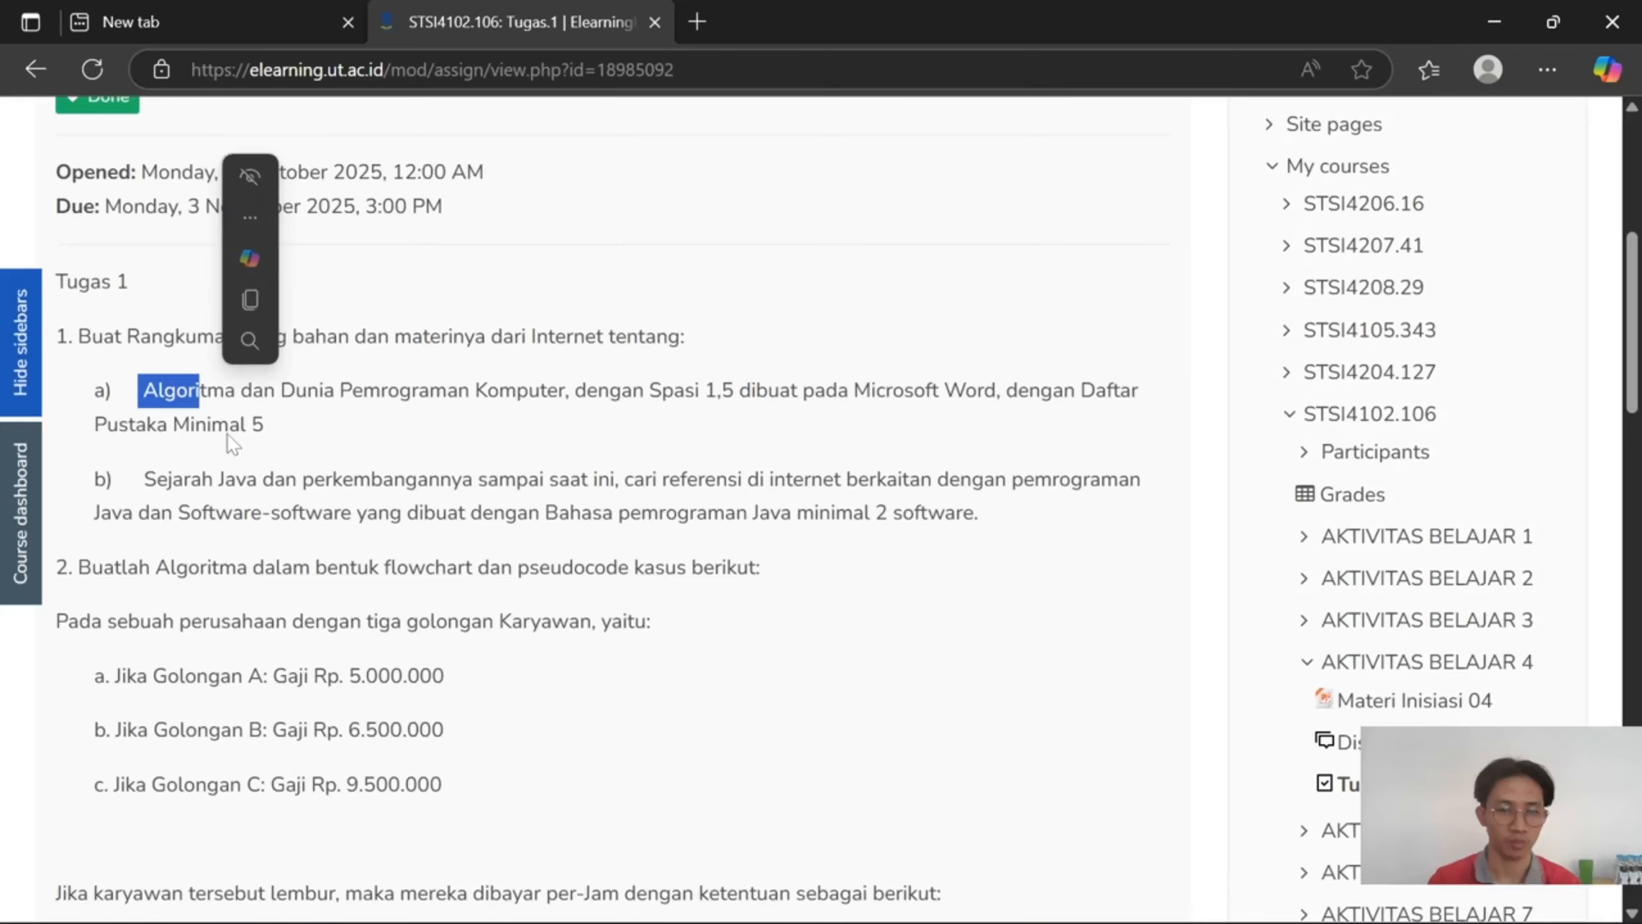
pyautogui.scroll(-3, 226, 435)
pyautogui.moveTo(121, 311); pyautogui.dragTo(688, 318)
pyautogui.click(687, 321)
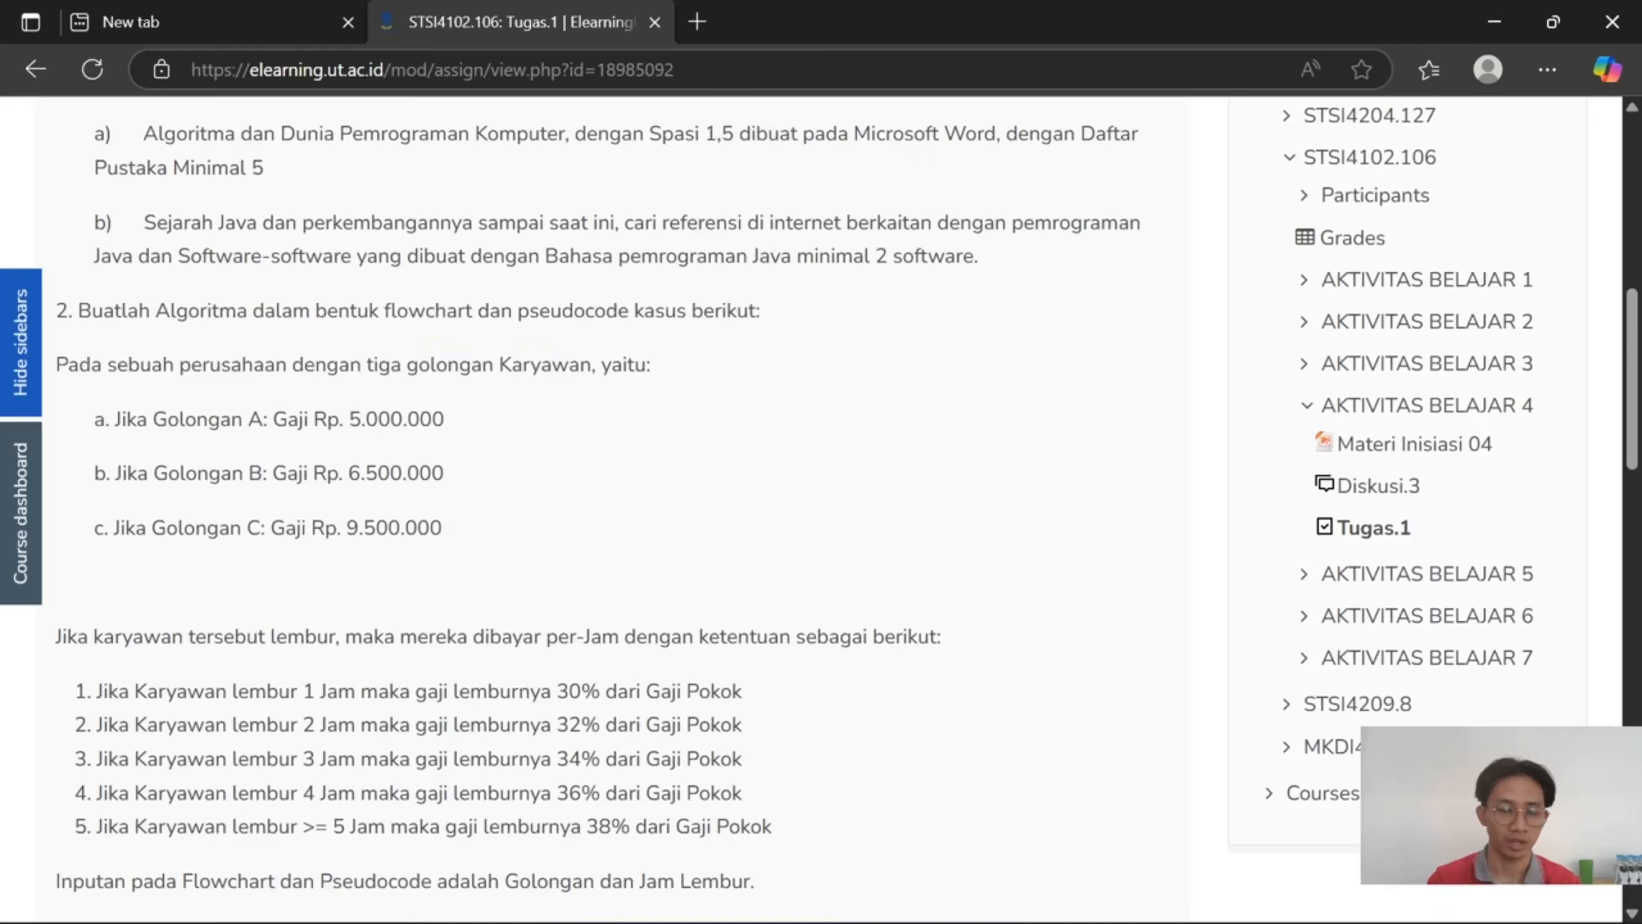
pyautogui.scroll(-2, 620, 504)
pyautogui.moveTo(195, 291); pyautogui.dragTo(446, 293)
pyautogui.click(446, 333)
pyautogui.moveTo(271, 344); pyautogui.dragTo(444, 344)
pyautogui.click(526, 392)
pyautogui.moveTo(271, 399); pyautogui.dragTo(456, 406)
pyautogui.click(480, 432)
# Review the assignment's overtime pay rules, going through the percentage of Gaji Pokok for each number of overtime hours.
pyautogui.scroll(-4, 469, 437)
pyautogui.scroll(2, 470, 437)
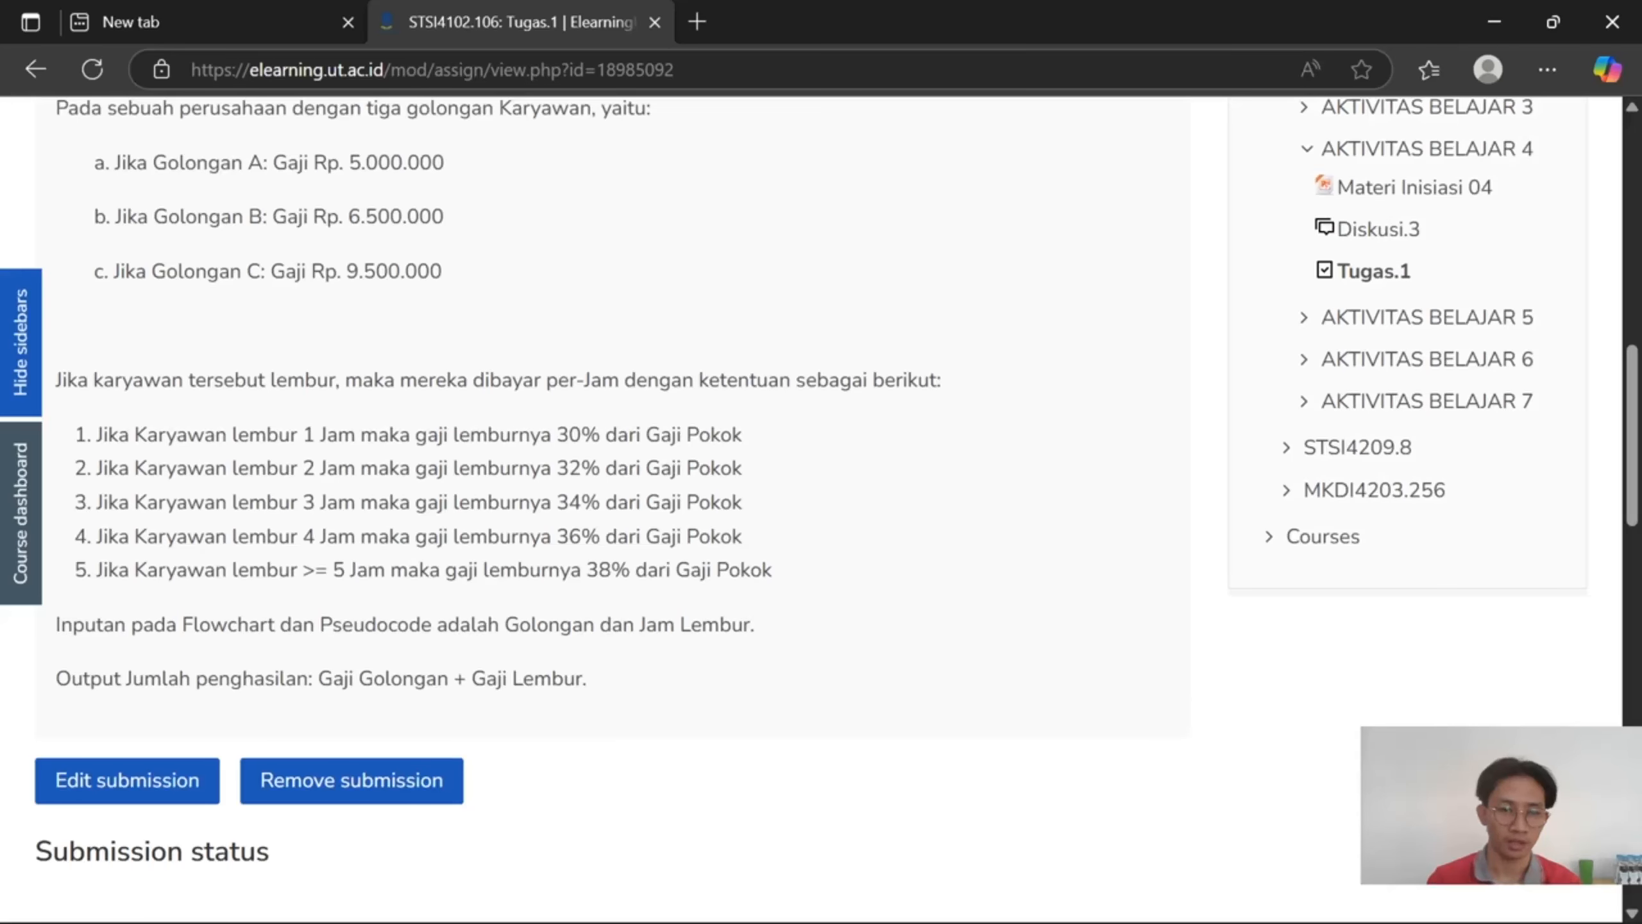
pyautogui.moveTo(279, 469); pyautogui.dragTo(711, 476)
pyautogui.moveTo(248, 503); pyautogui.dragTo(327, 503)
pyautogui.moveTo(540, 503); pyautogui.dragTo(713, 507)
pyautogui.click(271, 536)
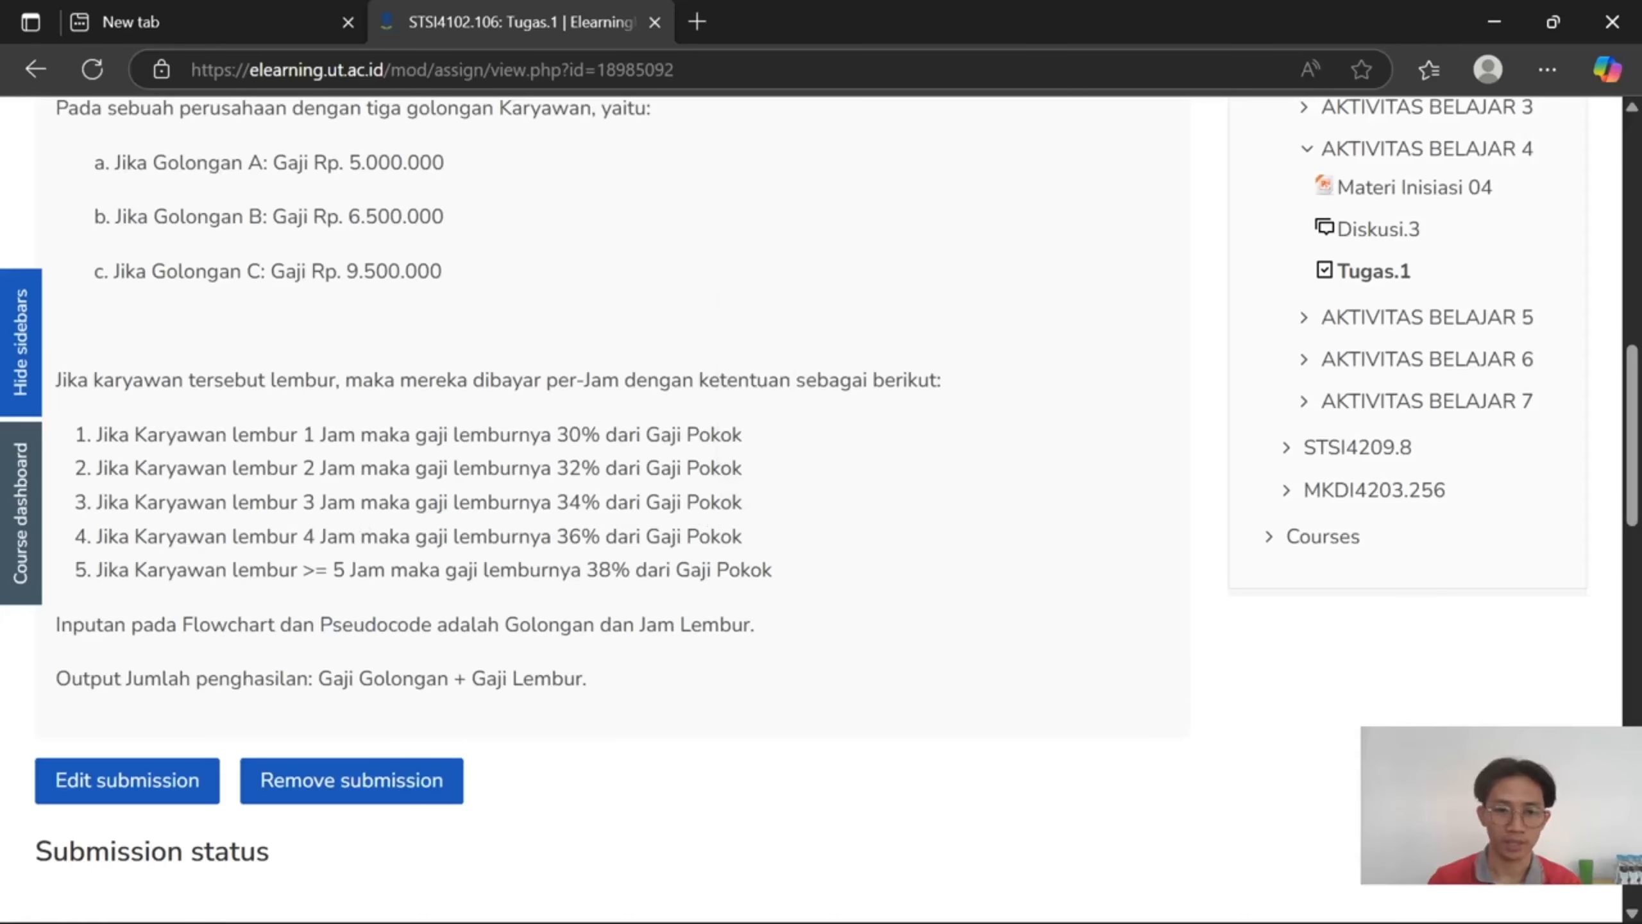
pyautogui.moveTo(264, 537); pyautogui.dragTo(356, 537)
pyautogui.moveTo(531, 547); pyautogui.dragTo(686, 537)
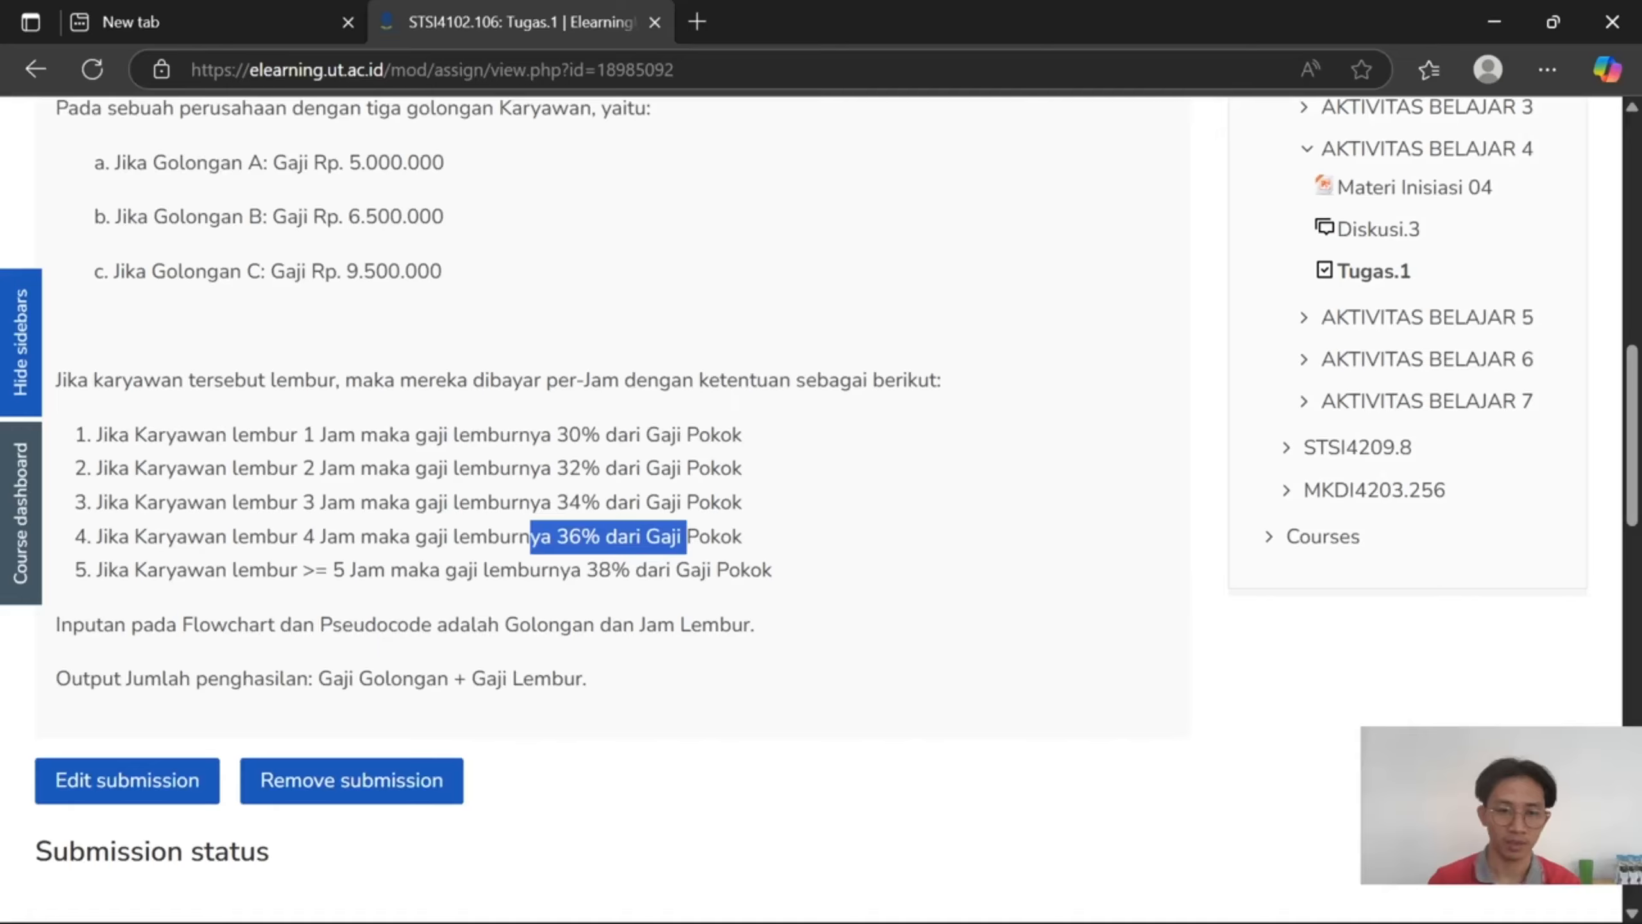
pyautogui.moveTo(290, 570); pyautogui.dragTo(672, 582)
pyautogui.click(673, 594)
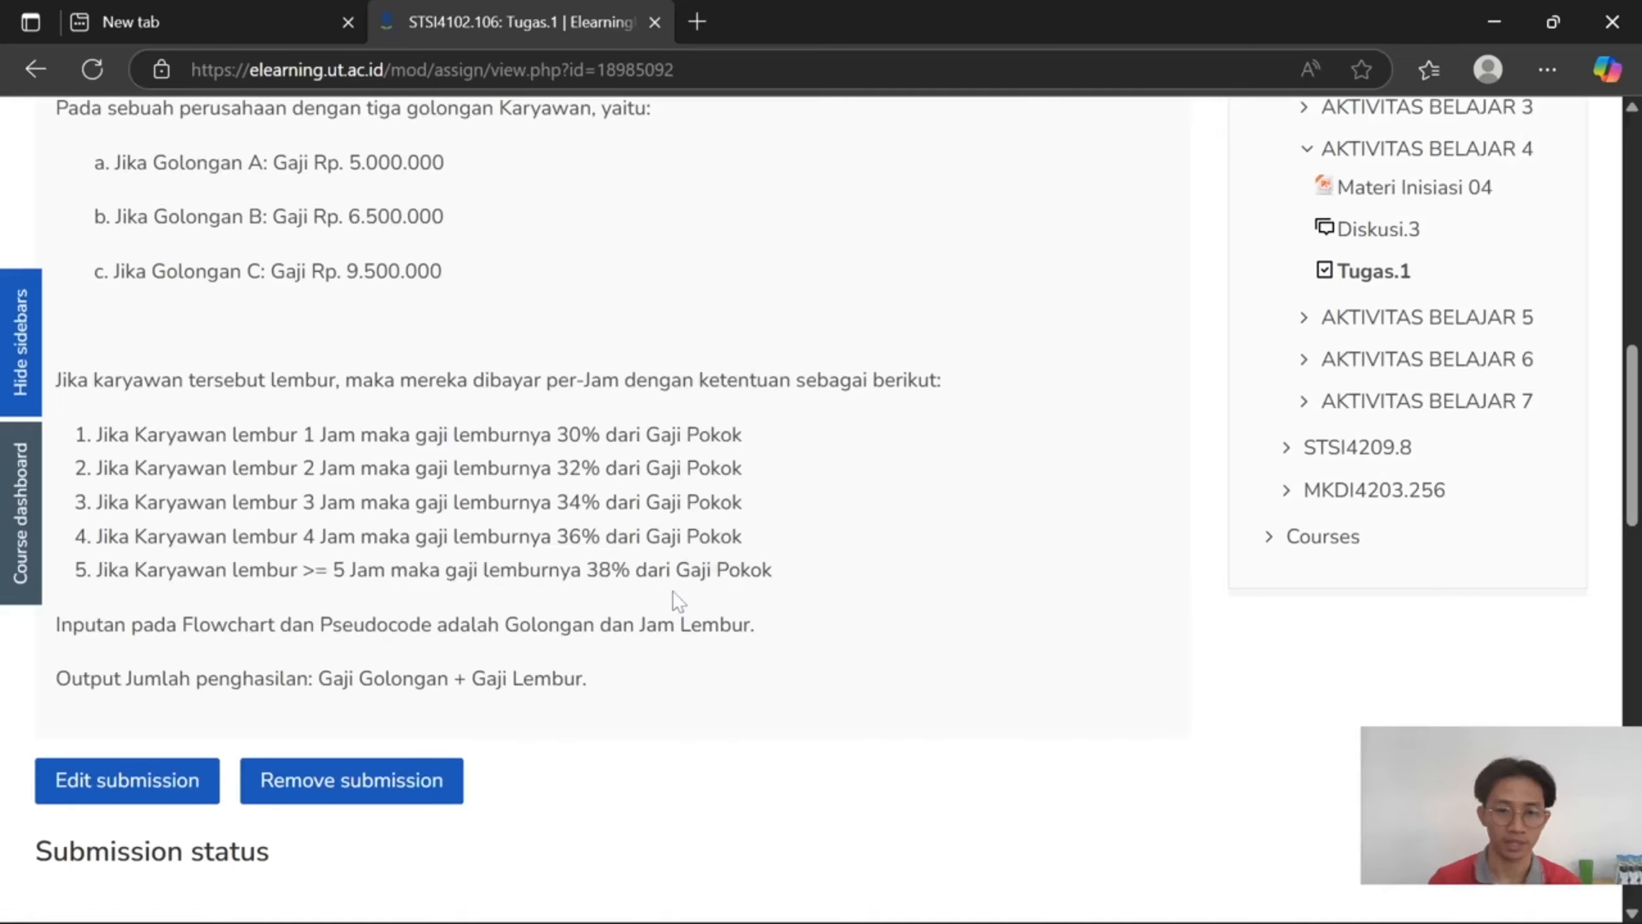
# Examine the submission status, the grade and the tutor's feedback comments for Tugas 1.
pyautogui.scroll(-5, 652, 621)
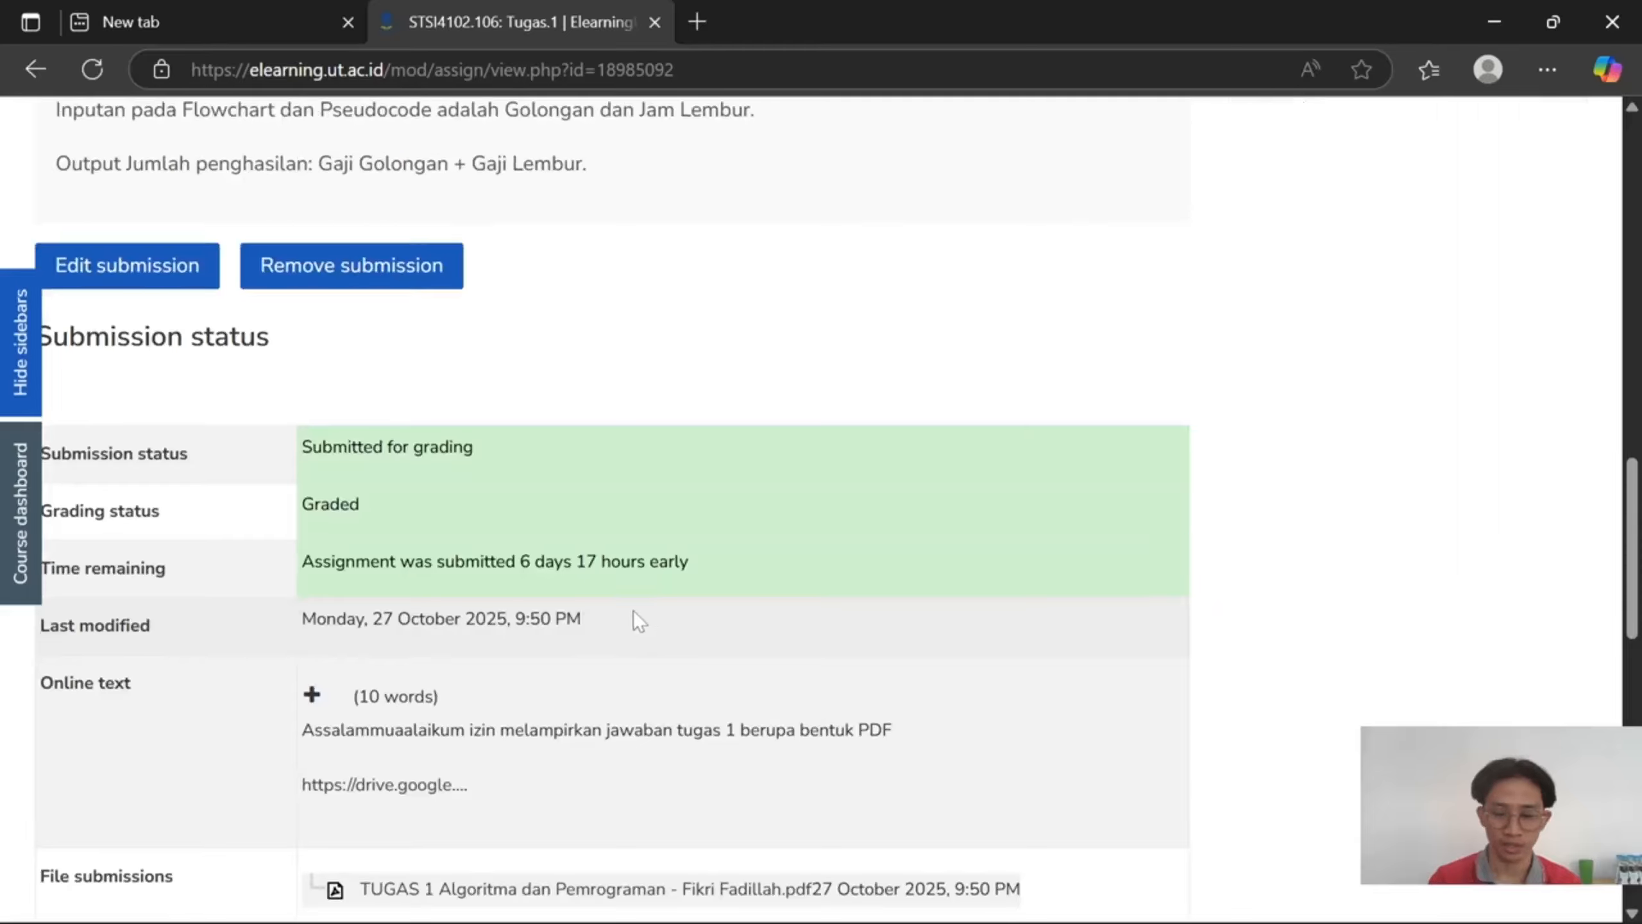
pyautogui.scroll(-8, 630, 631)
pyautogui.scroll(2, 621, 647)
pyautogui.scroll(-8, 631, 655)
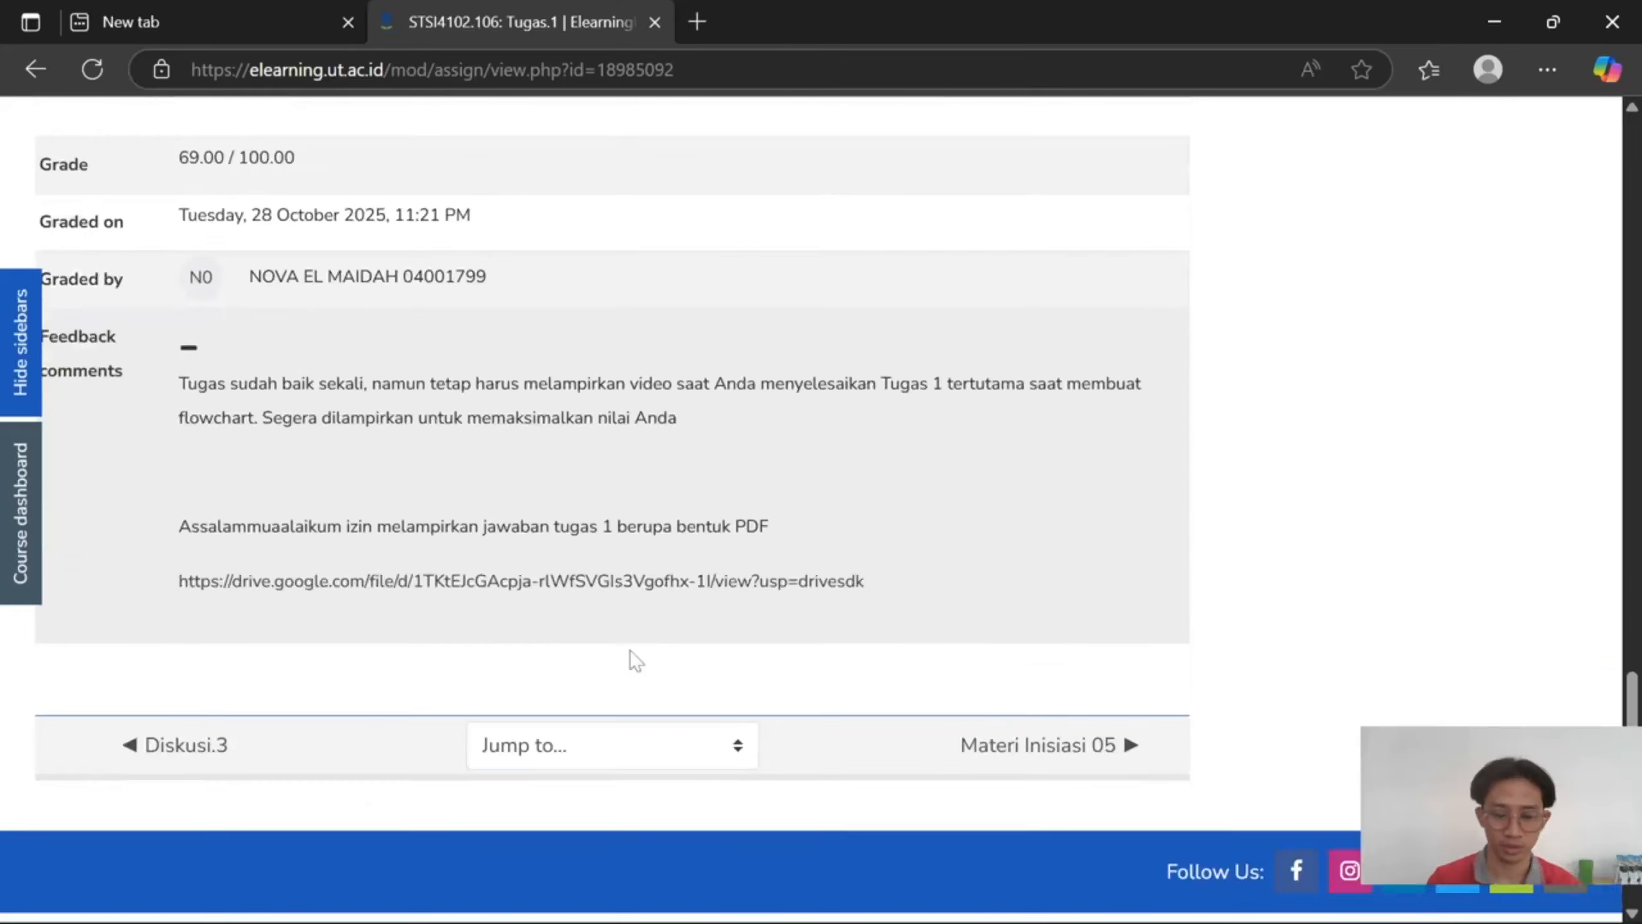
pyautogui.scroll(6, 625, 645)
pyautogui.scroll(2, 631, 658)
pyautogui.scroll(-4, 646, 663)
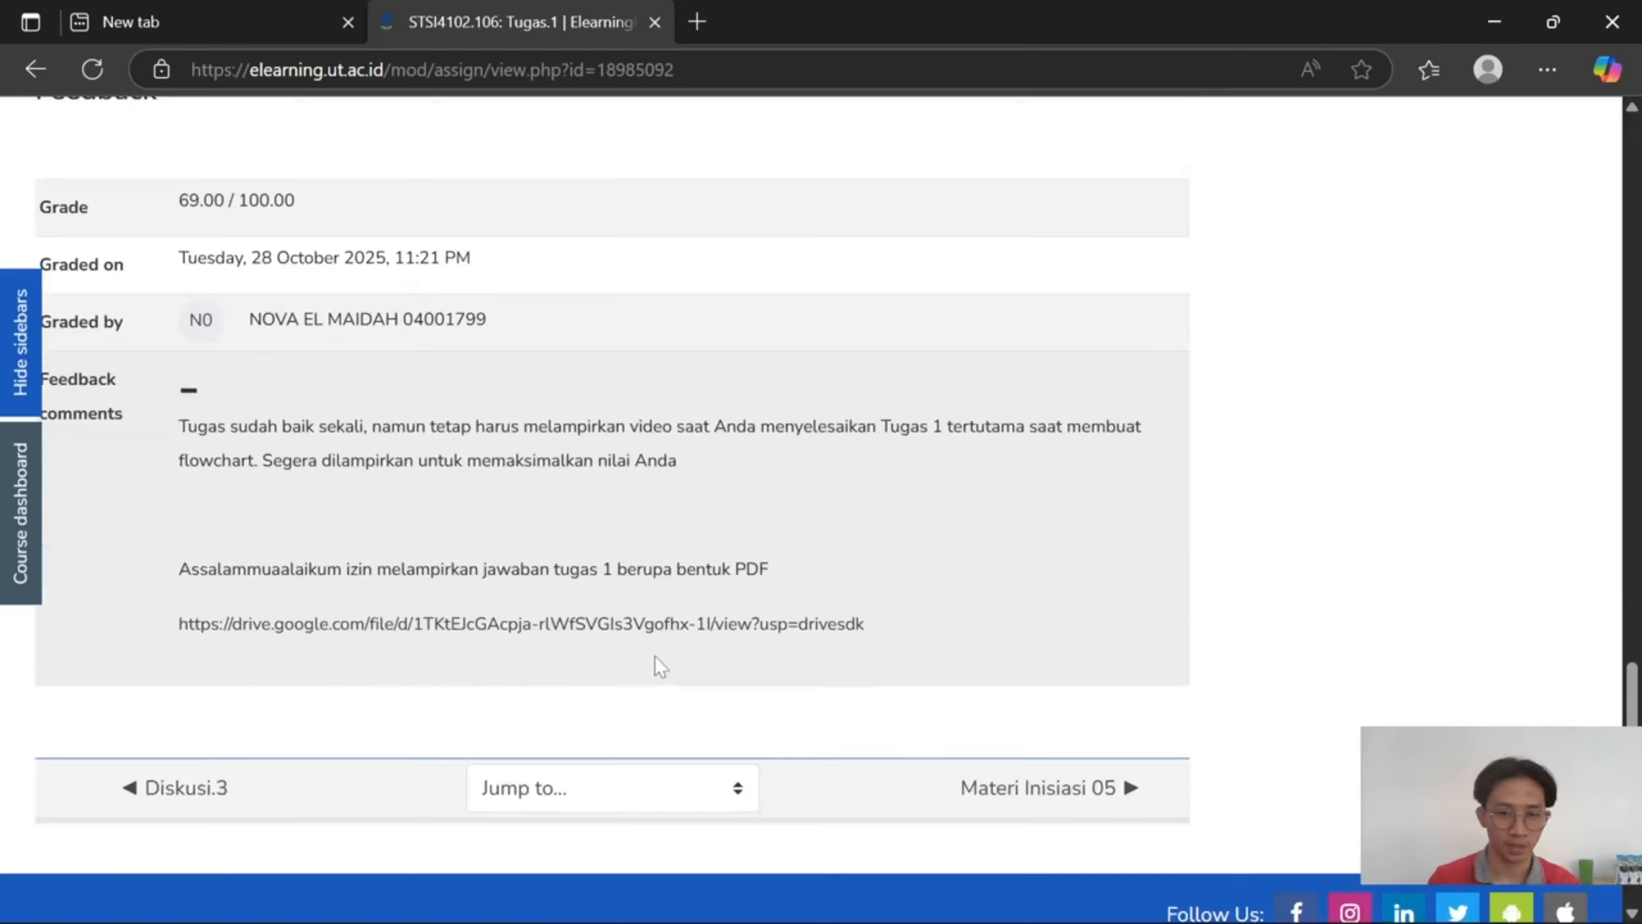
pyautogui.scroll(2, 511, 485)
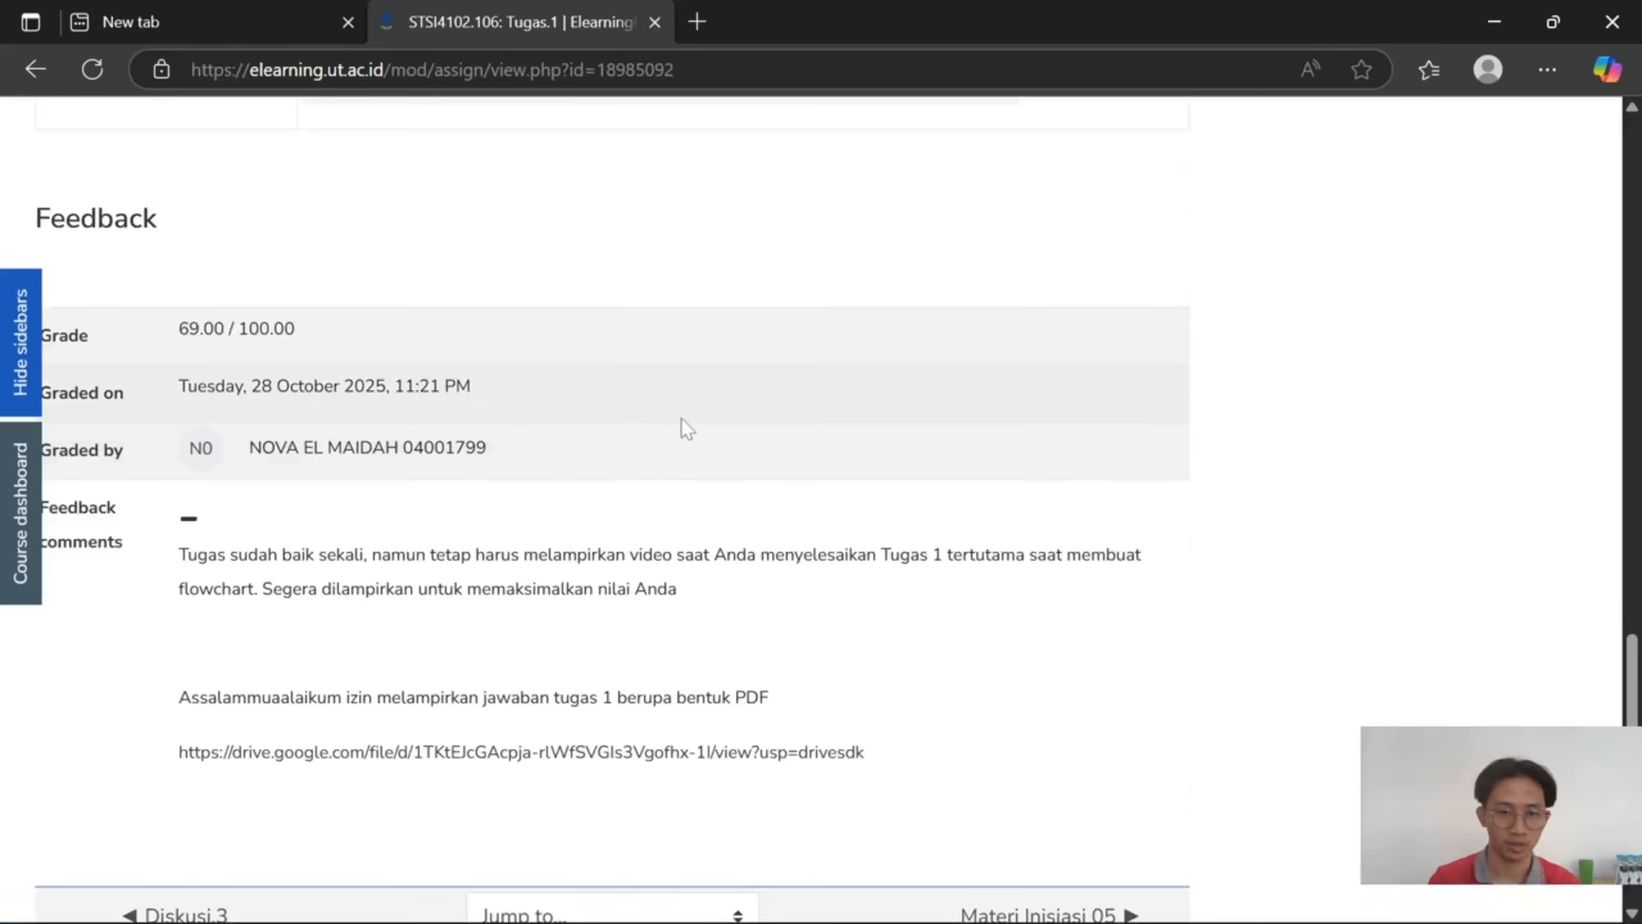
pyautogui.moveTo(231, 589); pyautogui.dragTo(708, 614)
pyautogui.click(730, 637)
pyautogui.scroll(10, 724, 634)
pyautogui.scroll(15, 721, 631)
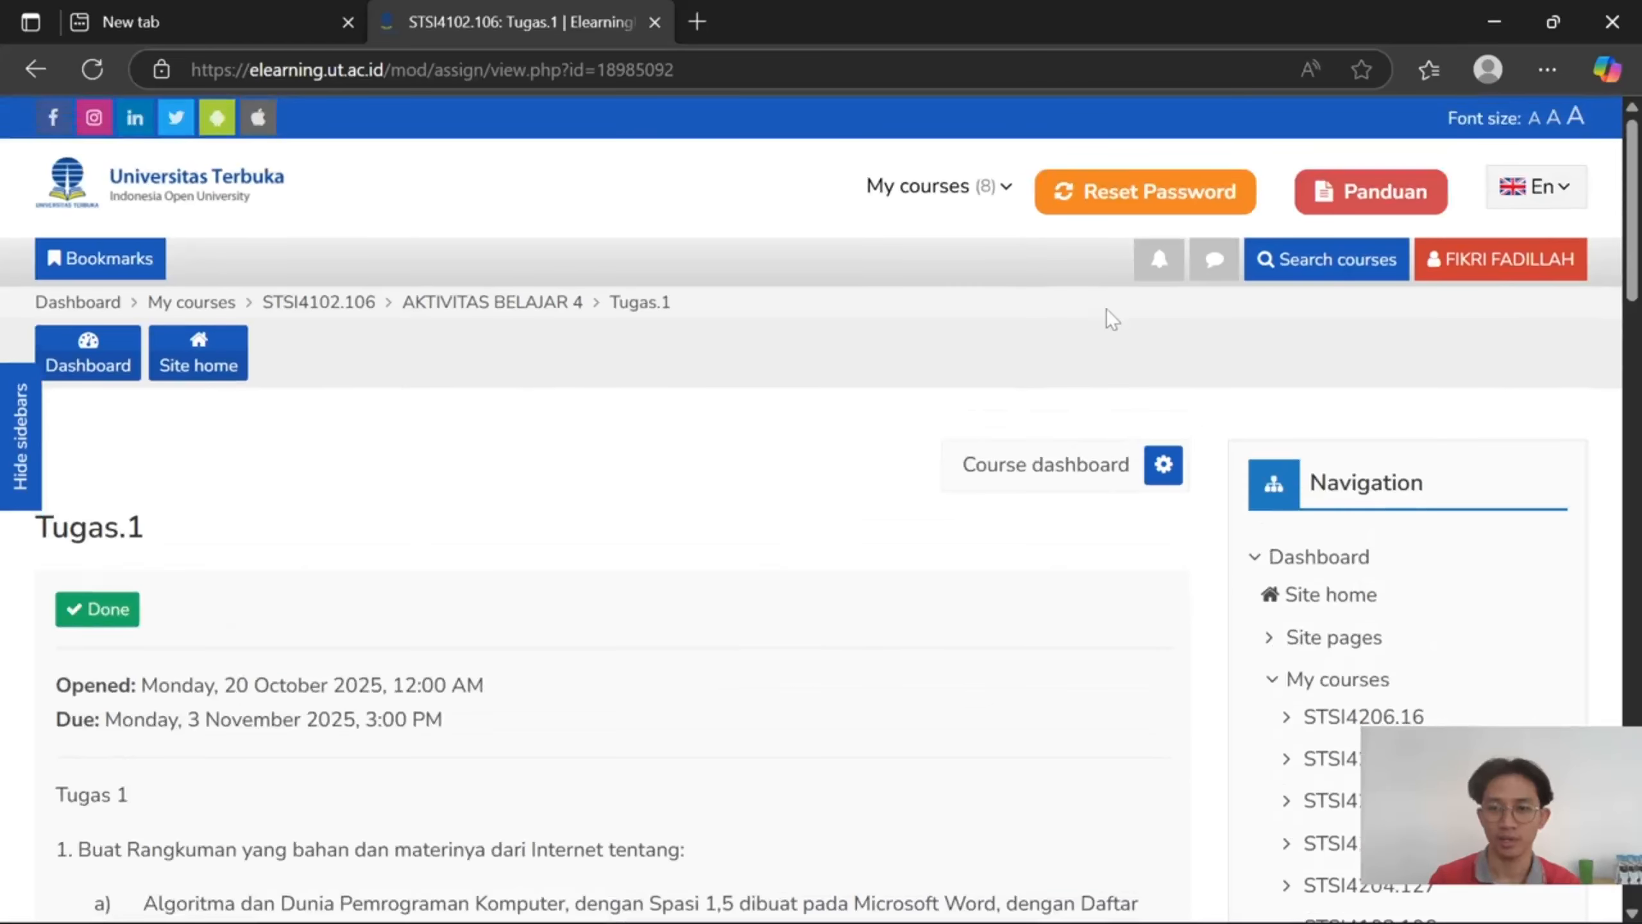
# Switch to the Tugas 1 answer document in Word and review the questions and the pseudocode for GajiPokok, GajiLembur and TotalGaji.
pyautogui.click(1491, 18)
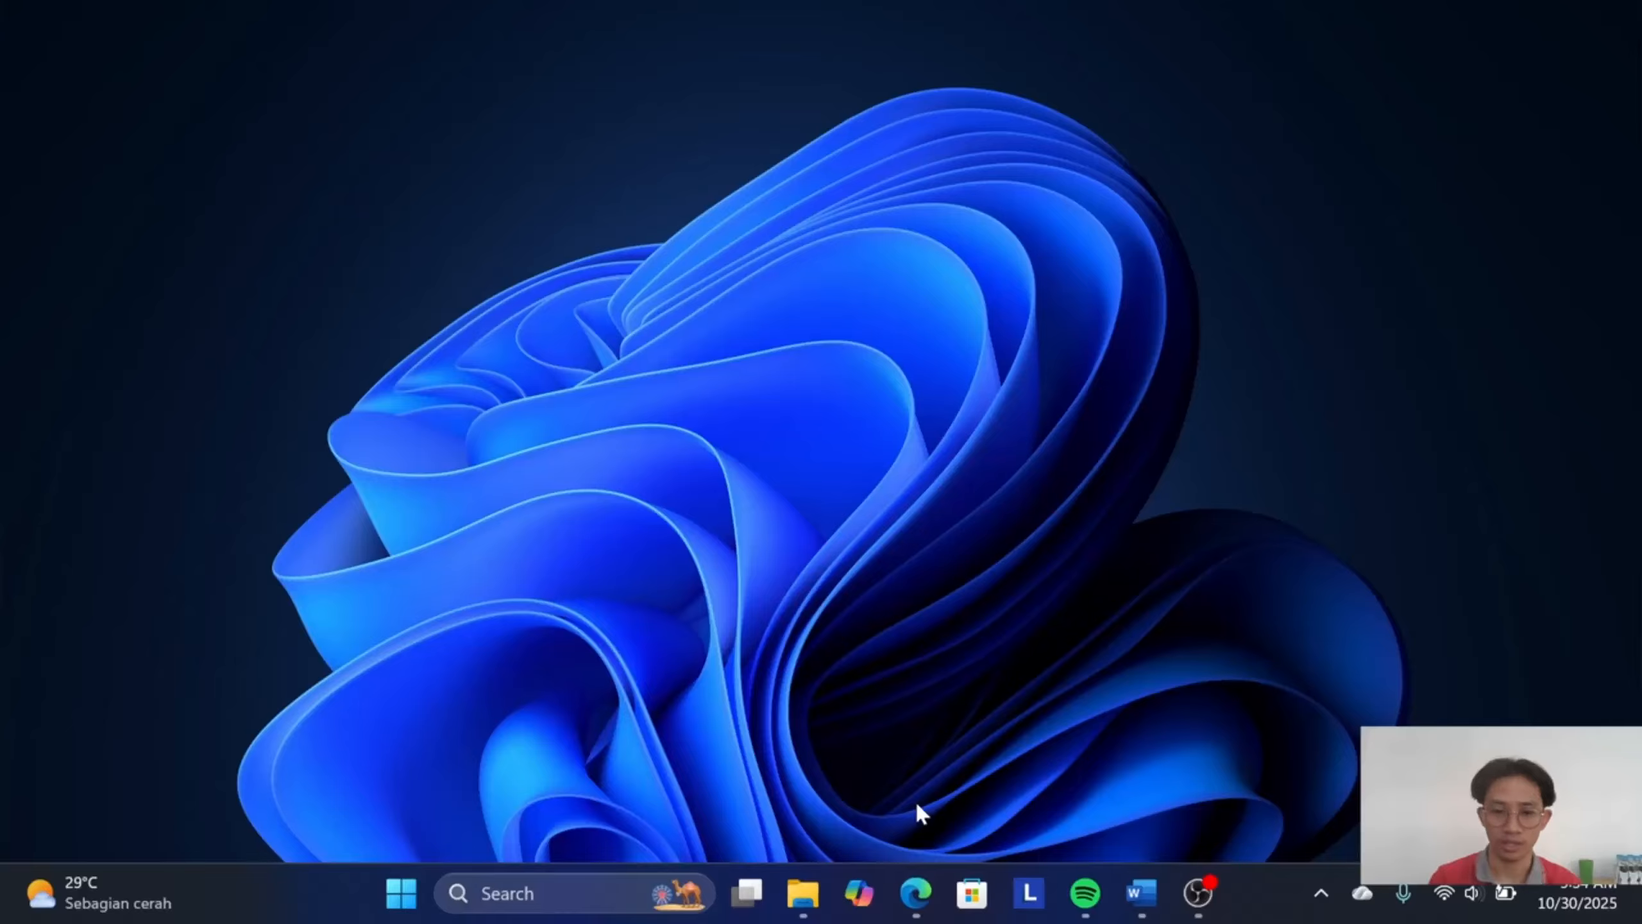
pyautogui.click(1141, 893)
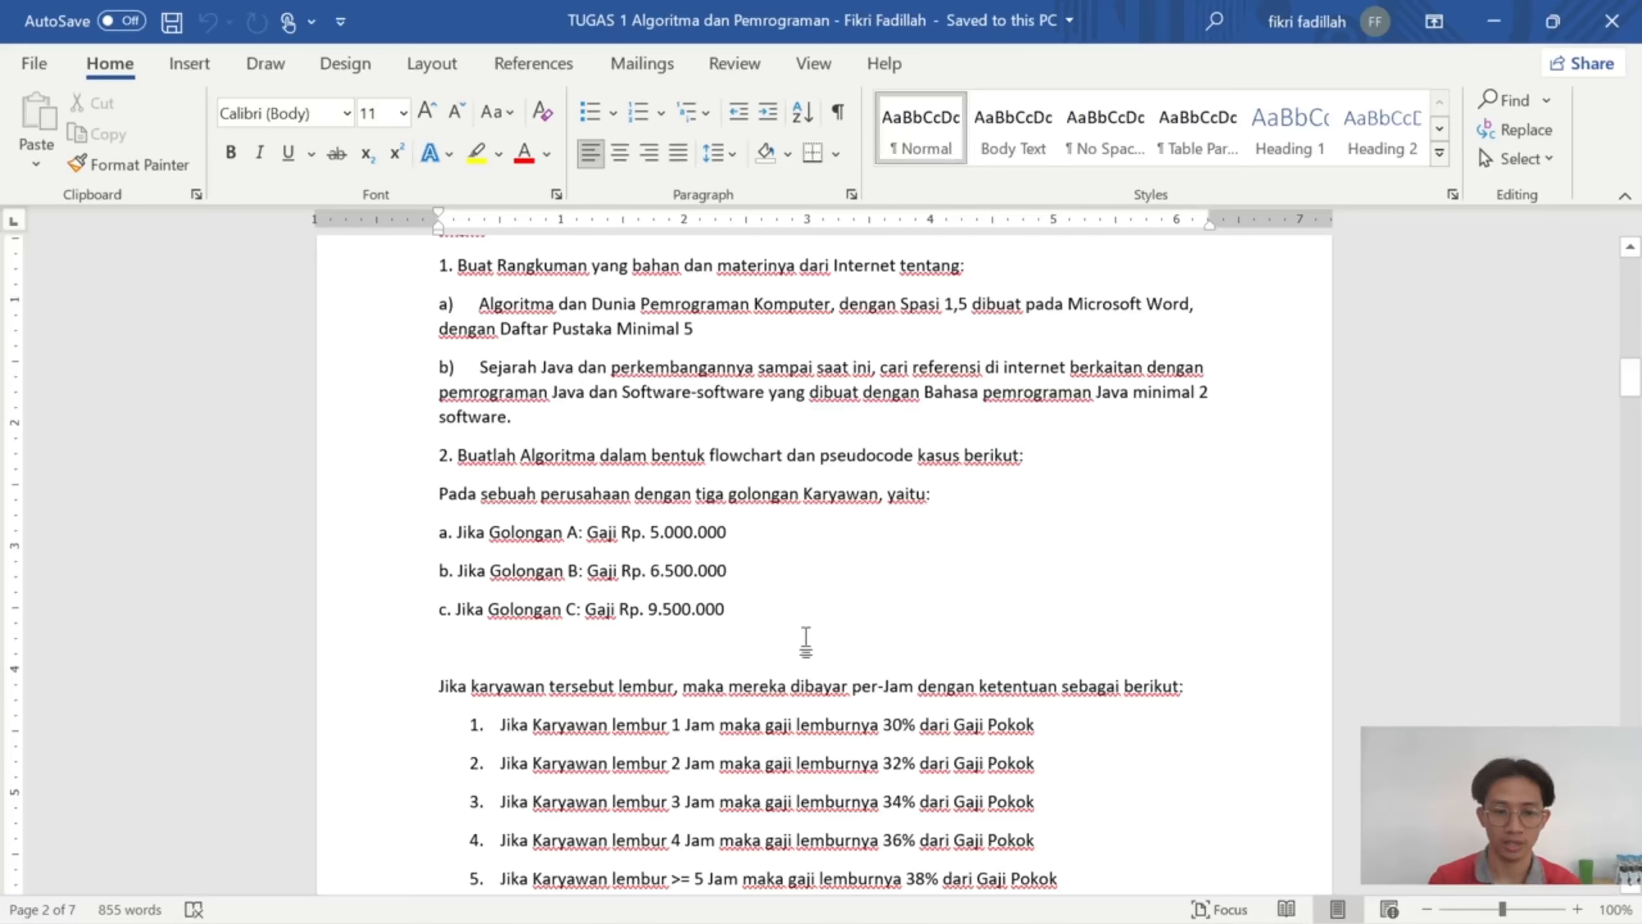
pyautogui.scroll(4, 806, 642)
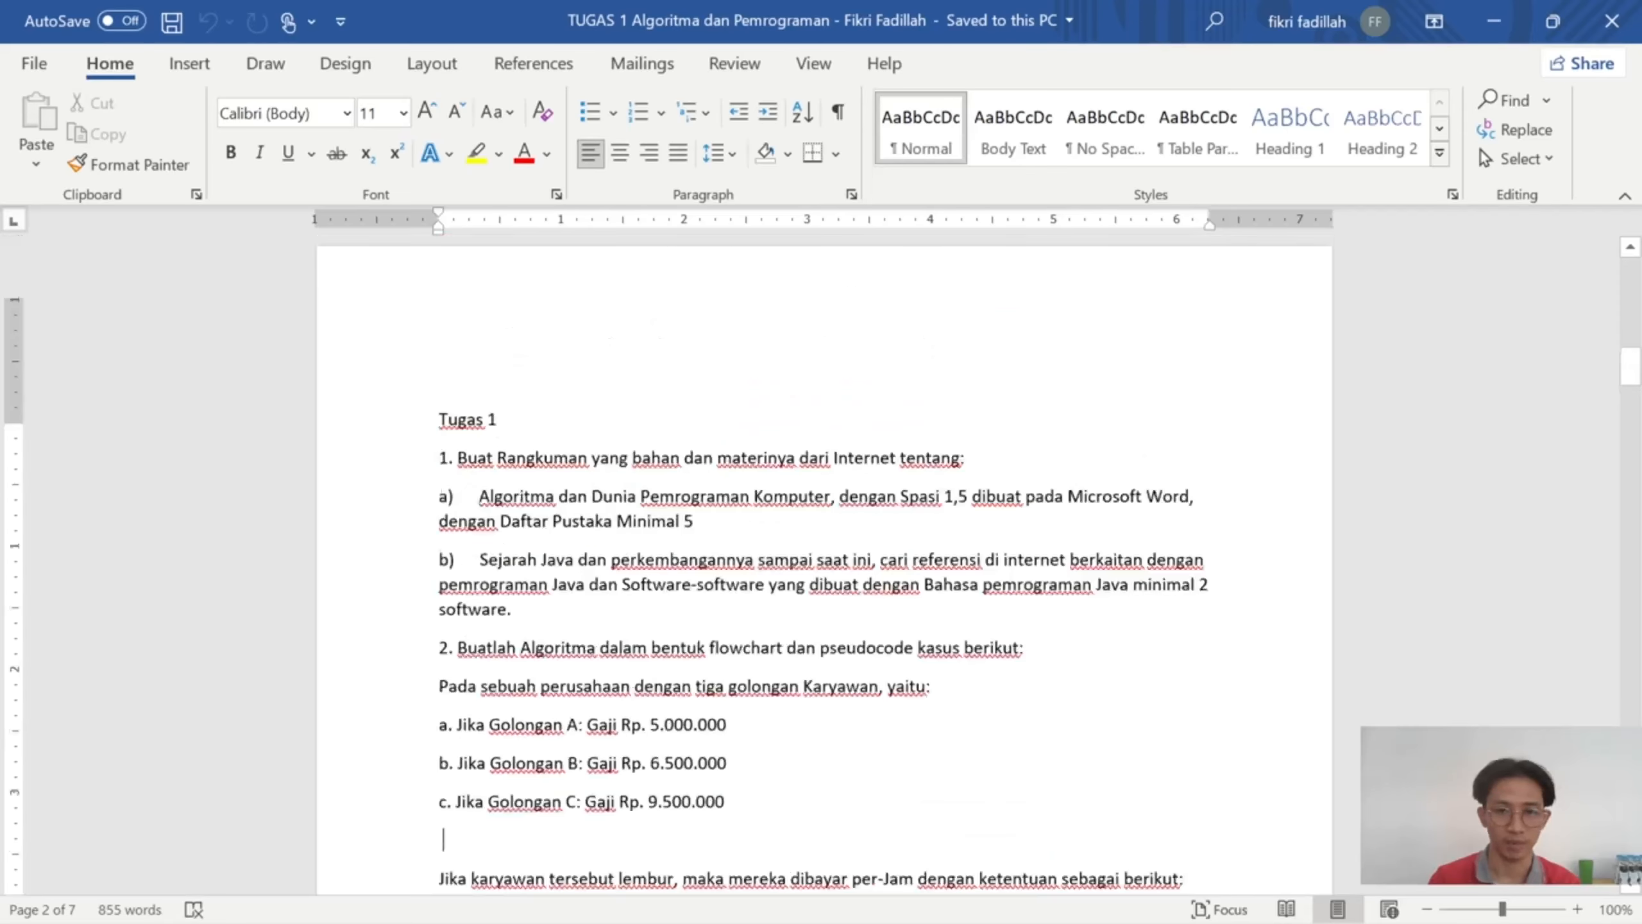
pyautogui.scroll(-20, 806, 642)
pyautogui.scroll(-3, 824, 562)
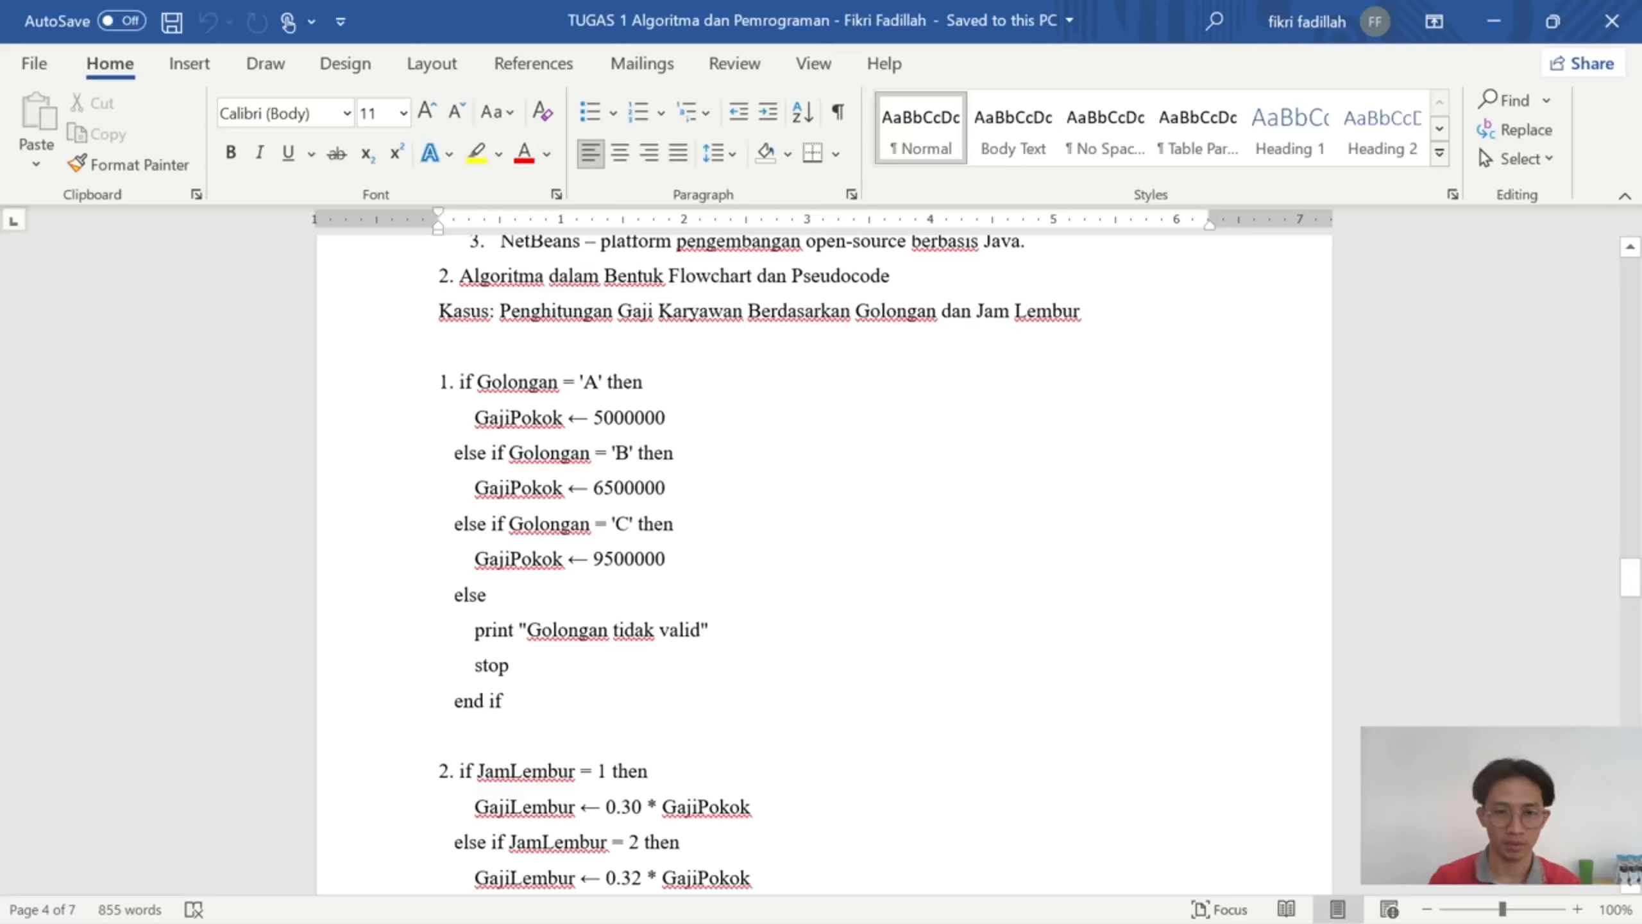
pyautogui.moveTo(568, 419); pyautogui.dragTo(666, 418)
pyautogui.click(675, 453)
pyautogui.scroll(-2, 675, 453)
pyautogui.scroll(-10, 824, 563)
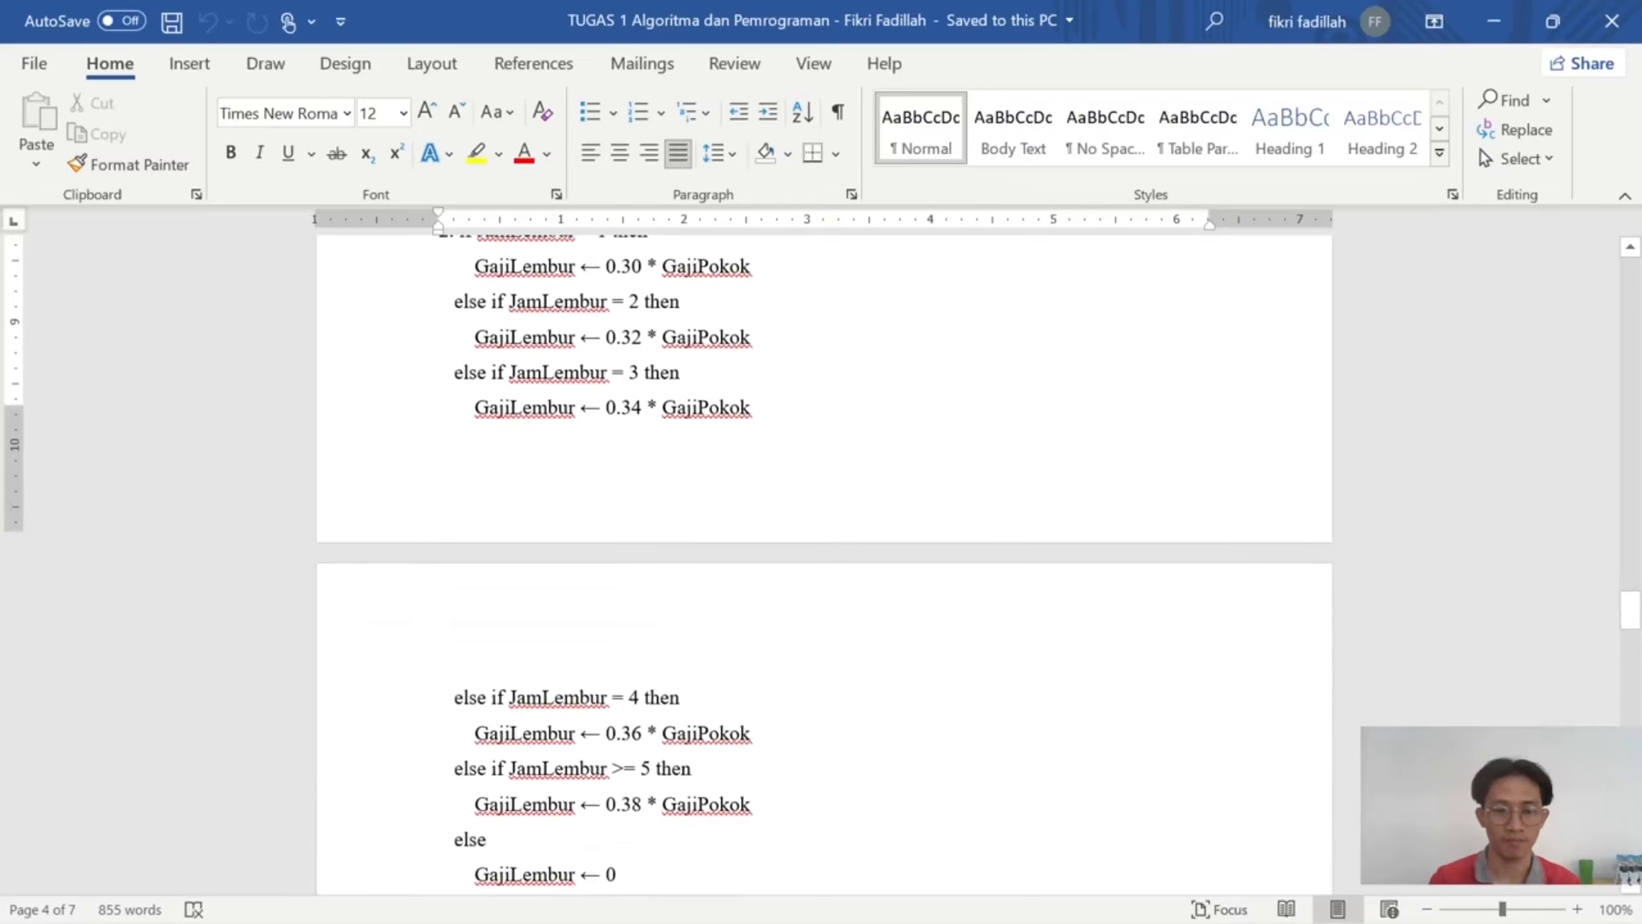
pyautogui.scroll(5, 825, 563)
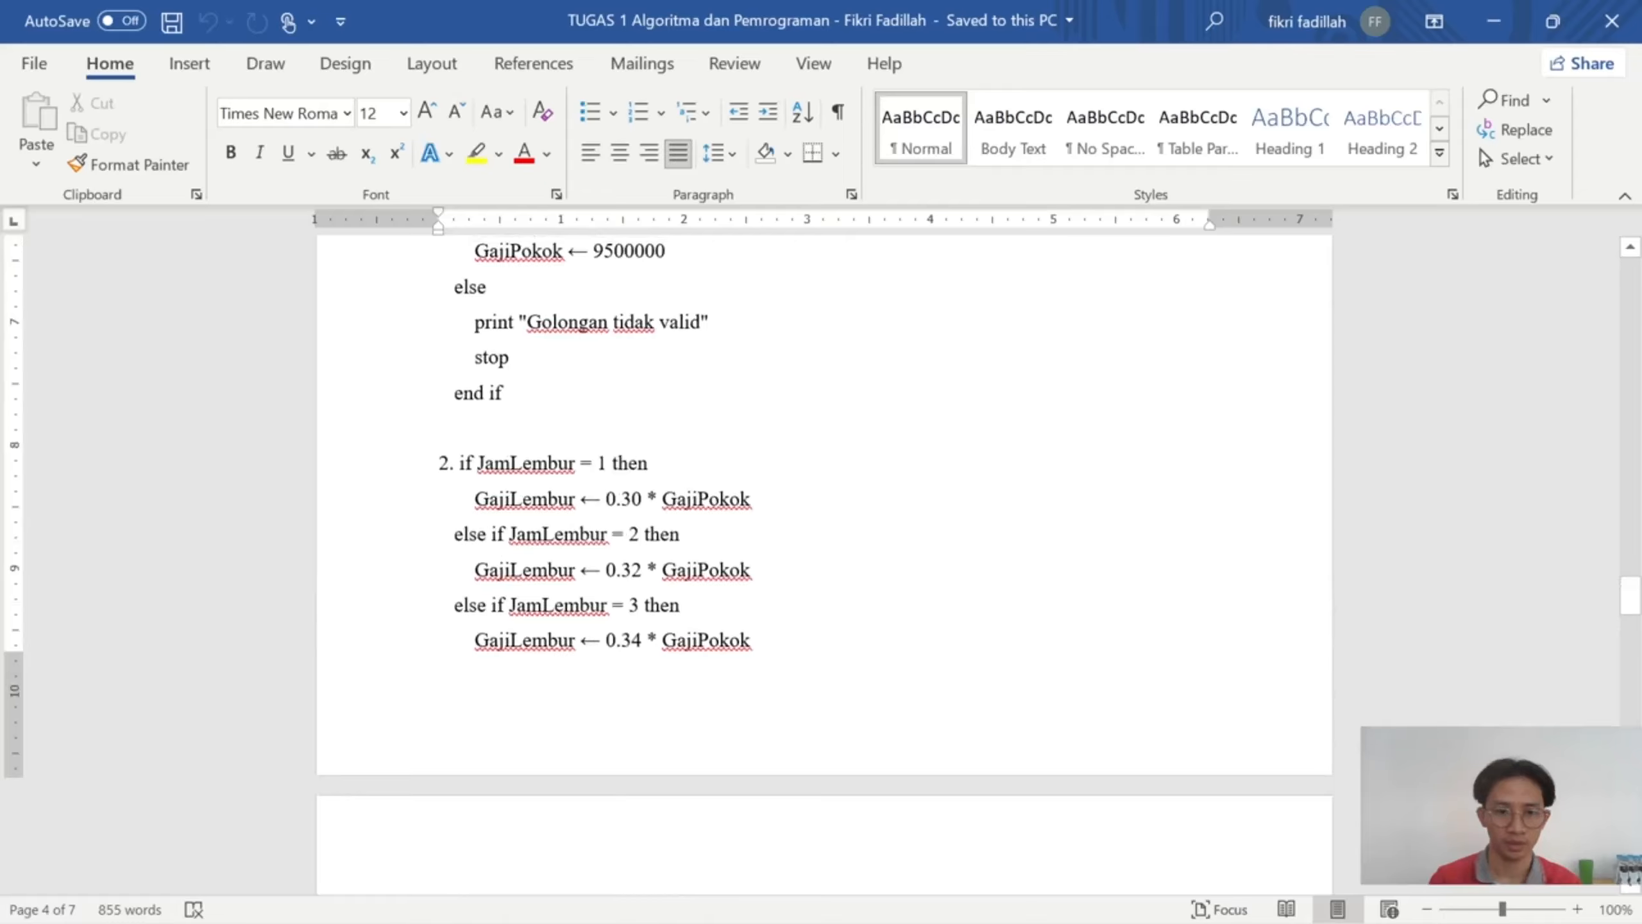
pyautogui.scroll(-11, 825, 563)
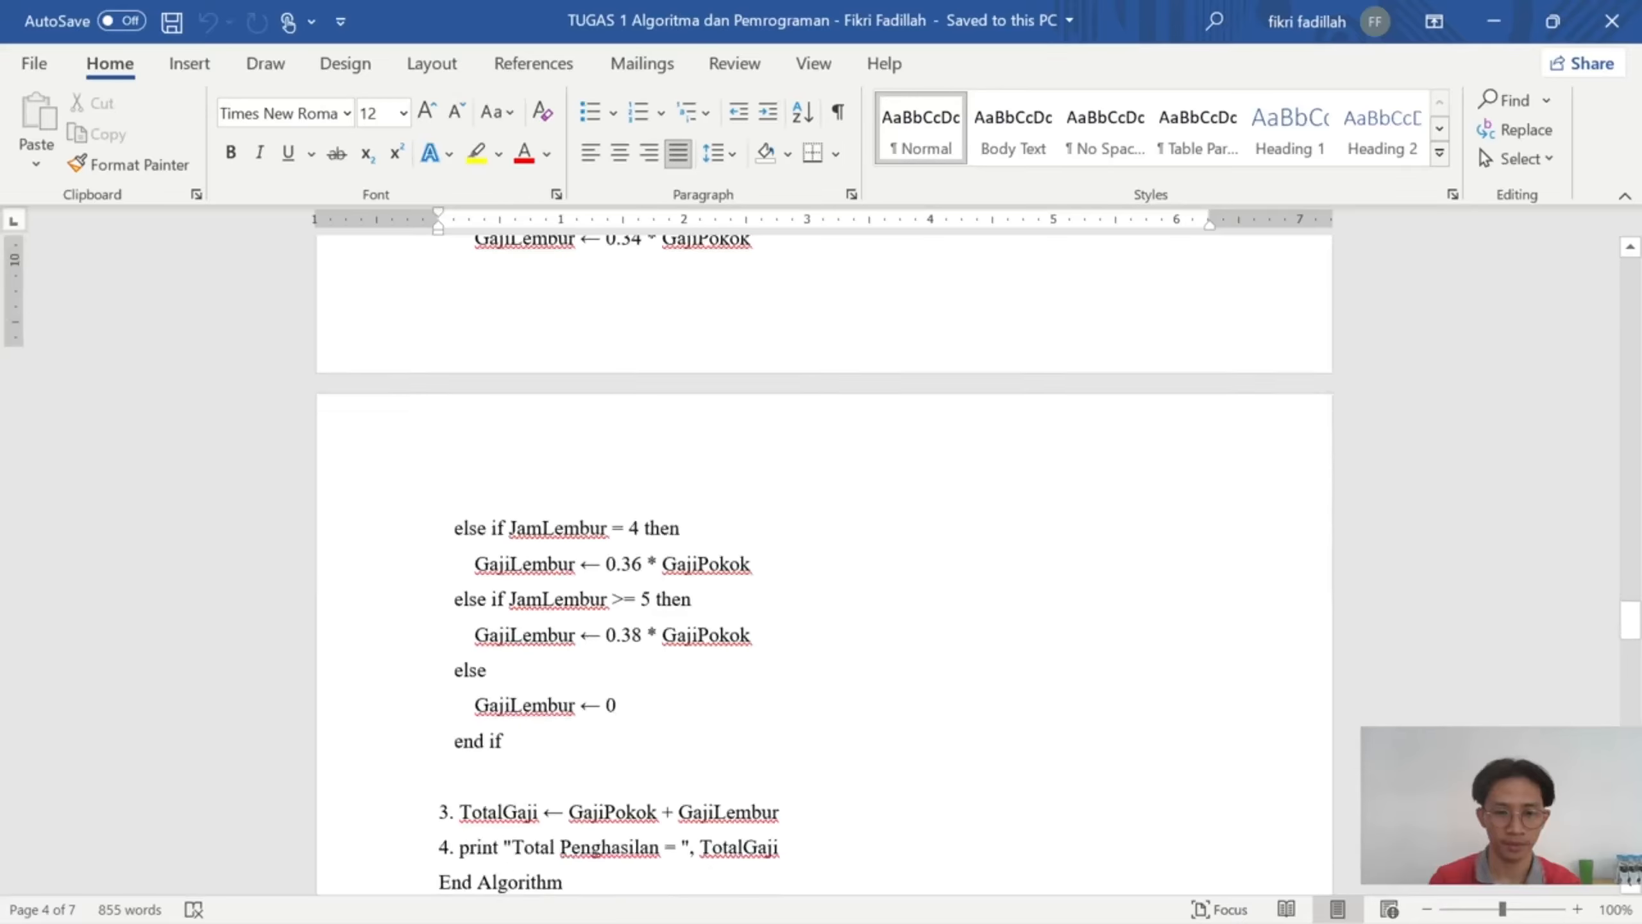
pyautogui.scroll(-8, 824, 563)
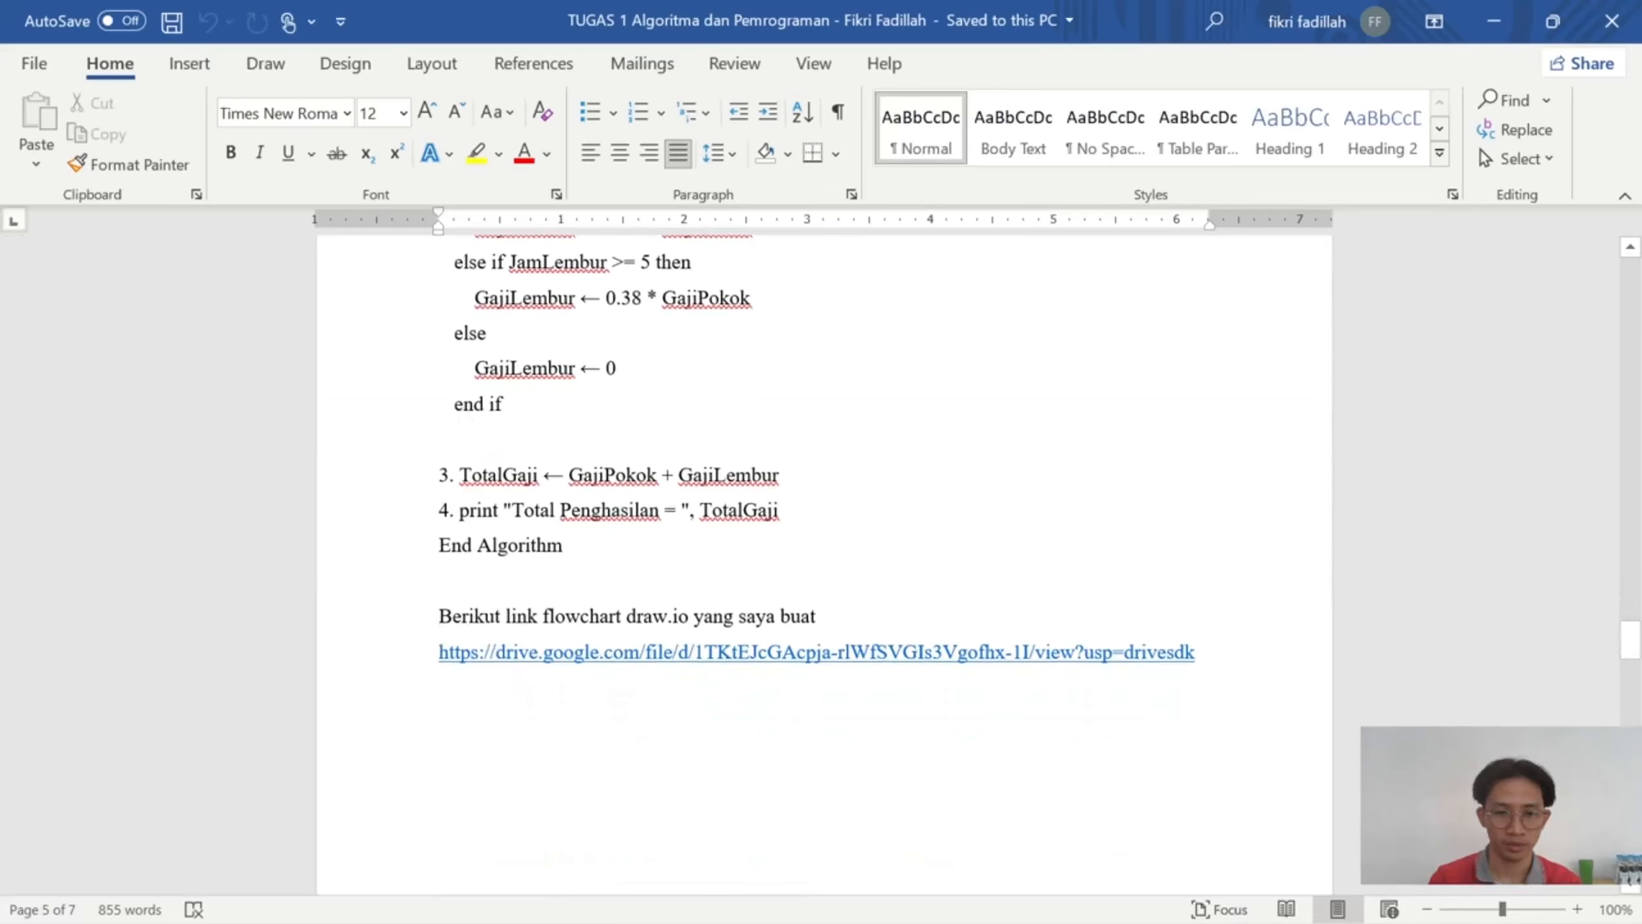
# Examine the salary flowchart image in the Word document, along with its draw.io link and the pseudocode conditions above it.
pyautogui.scroll(-20, 524, 367)
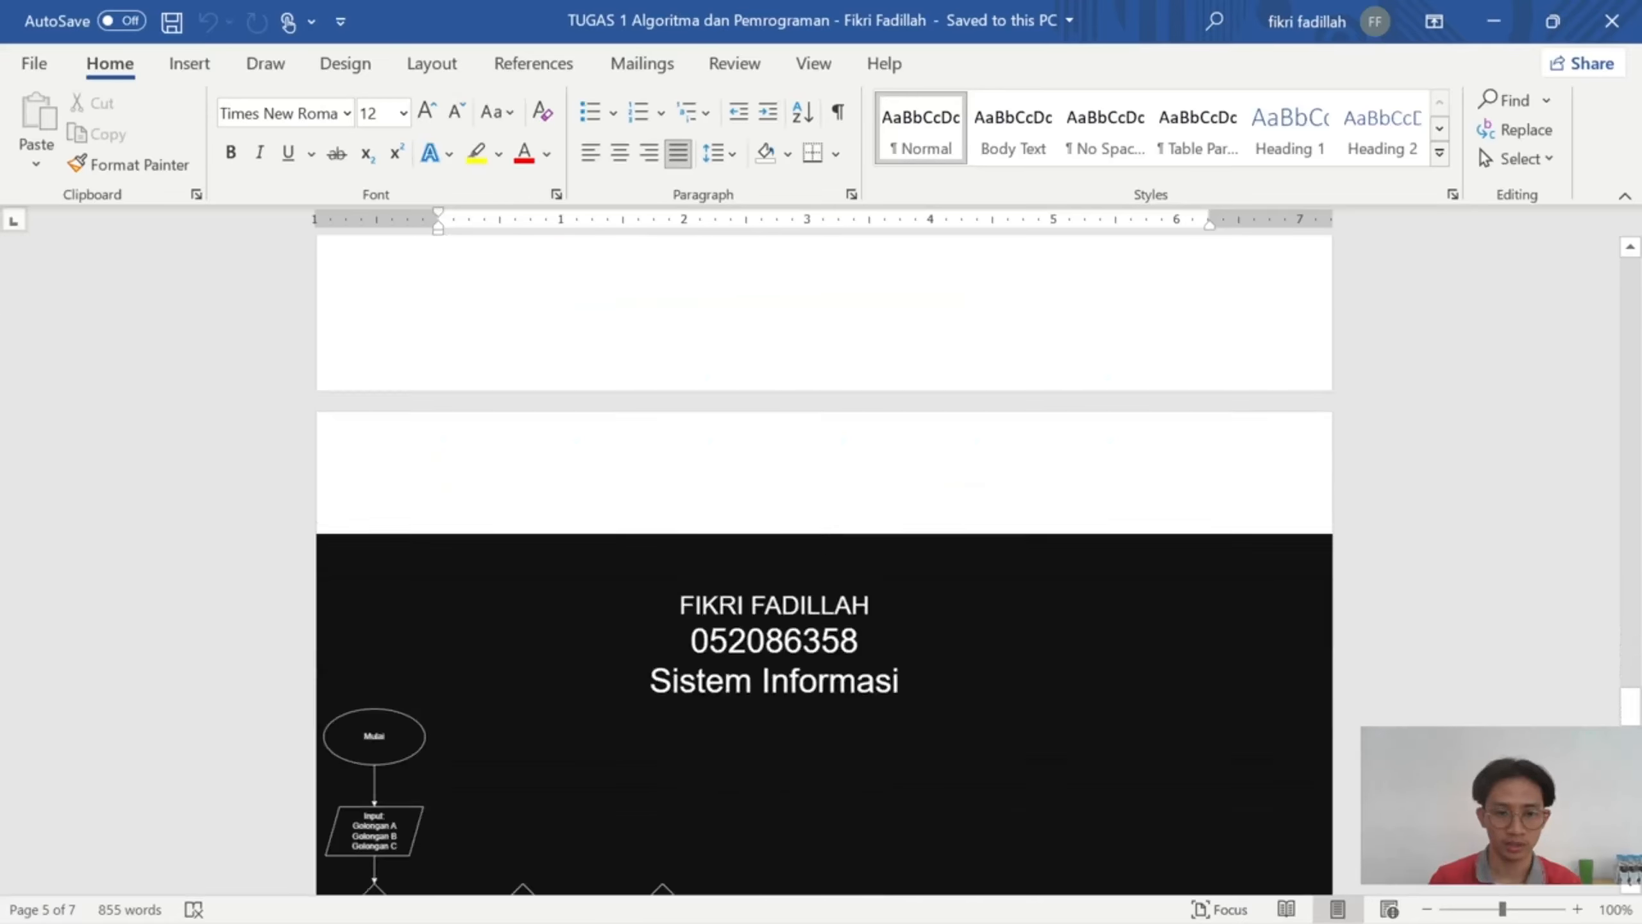
pyautogui.scroll(-4, 523, 367)
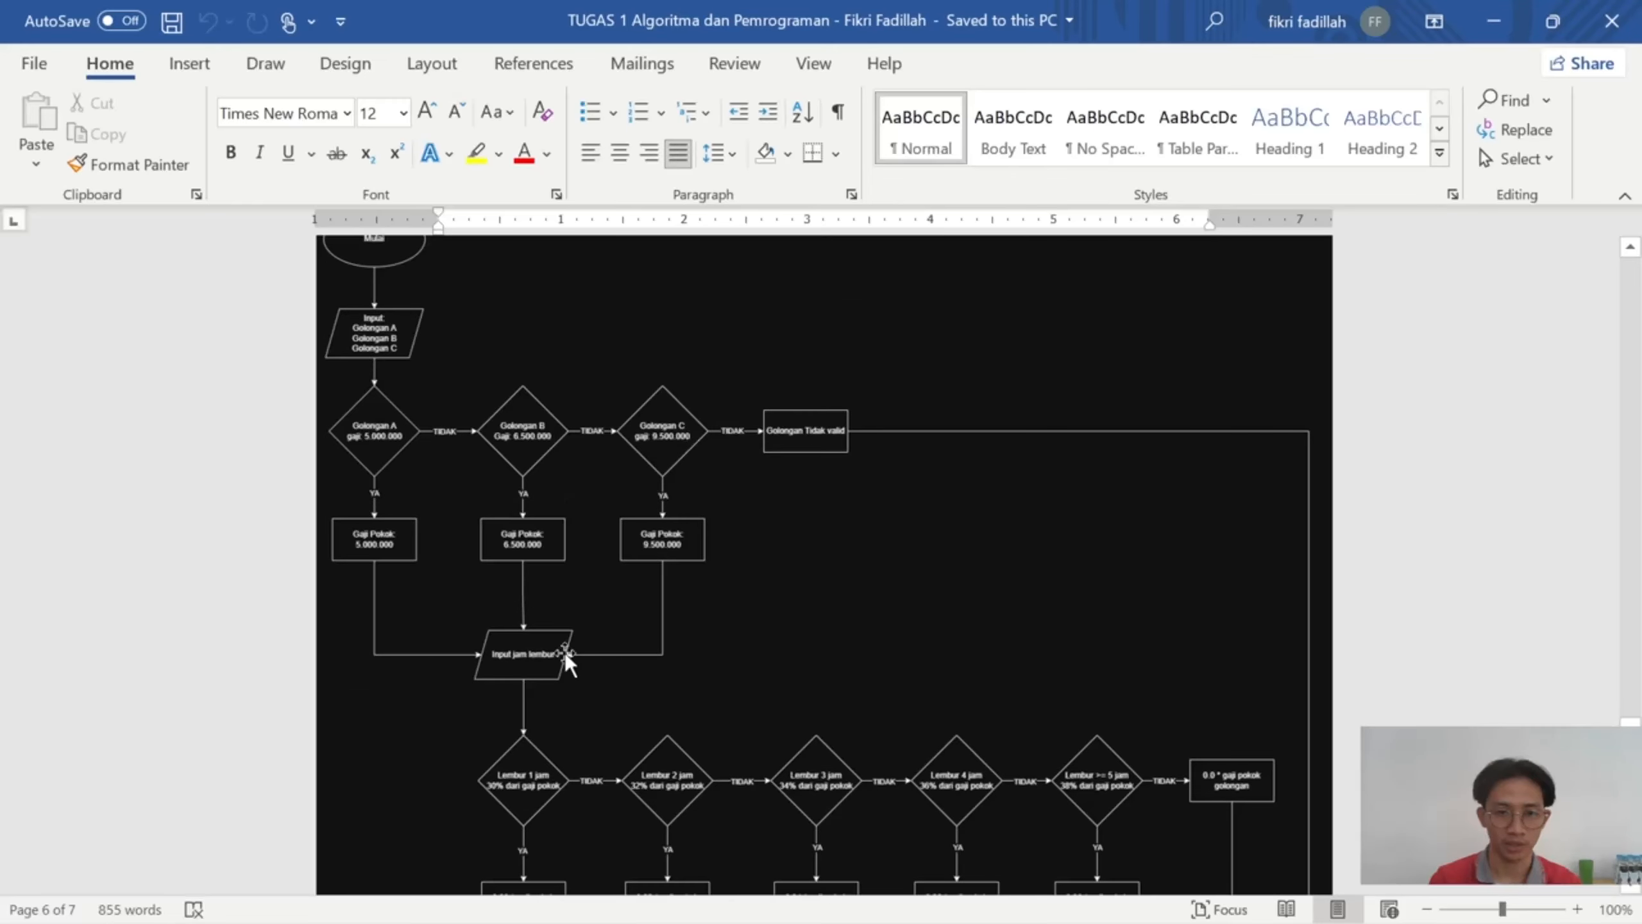
pyautogui.scroll(-4, 565, 652)
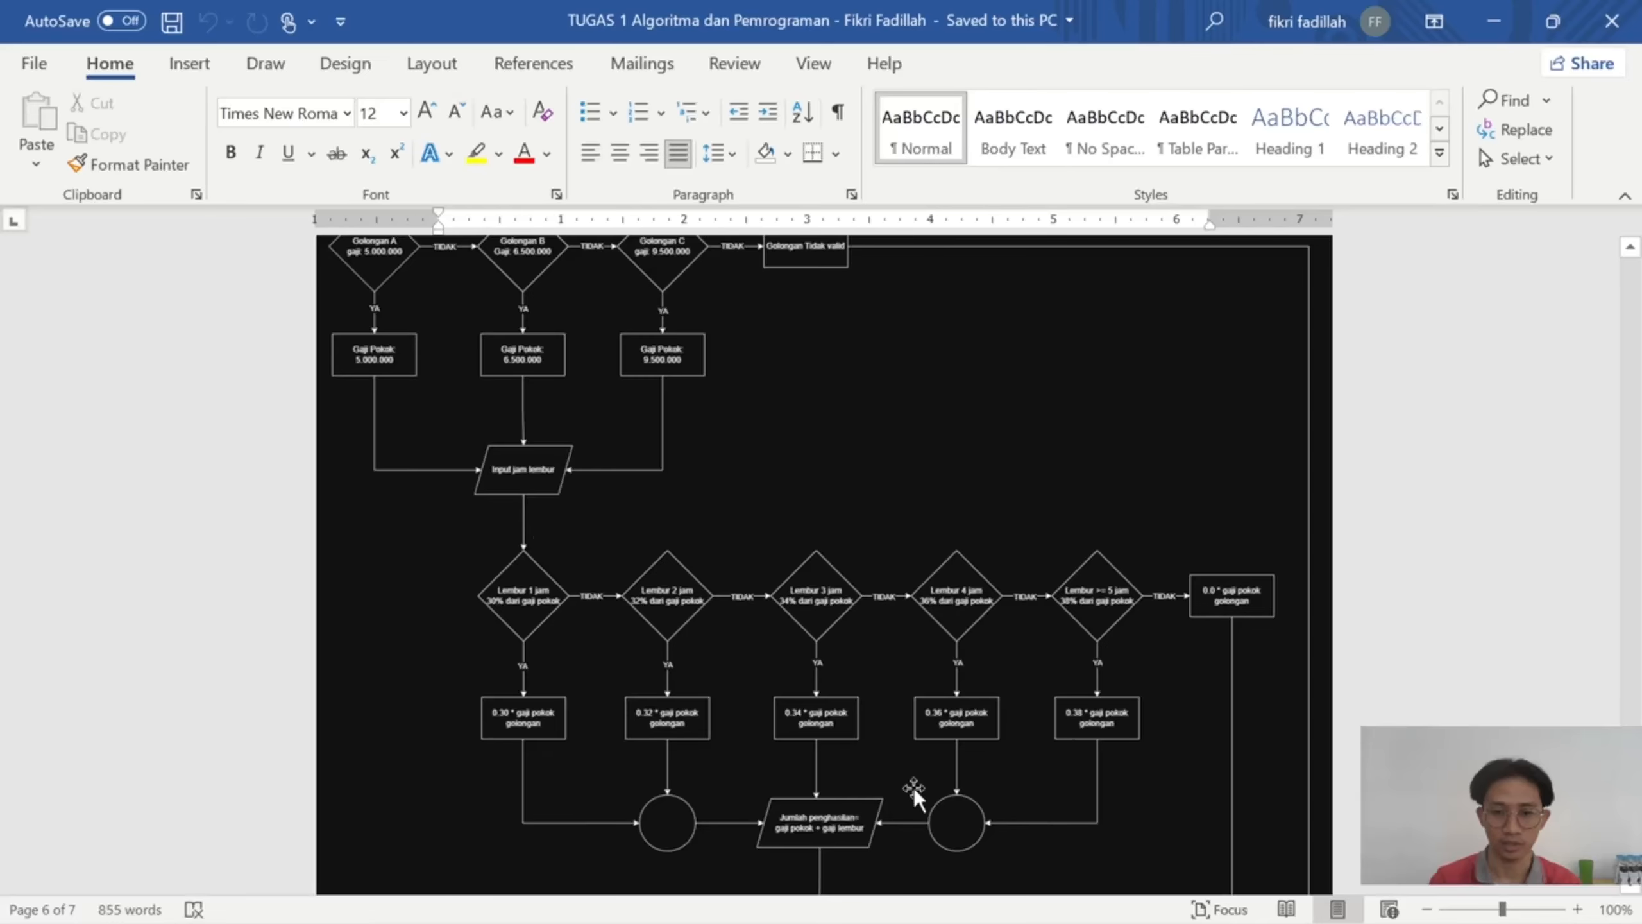
pyautogui.scroll(-8, 817, 621)
pyautogui.scroll(13, 1015, 576)
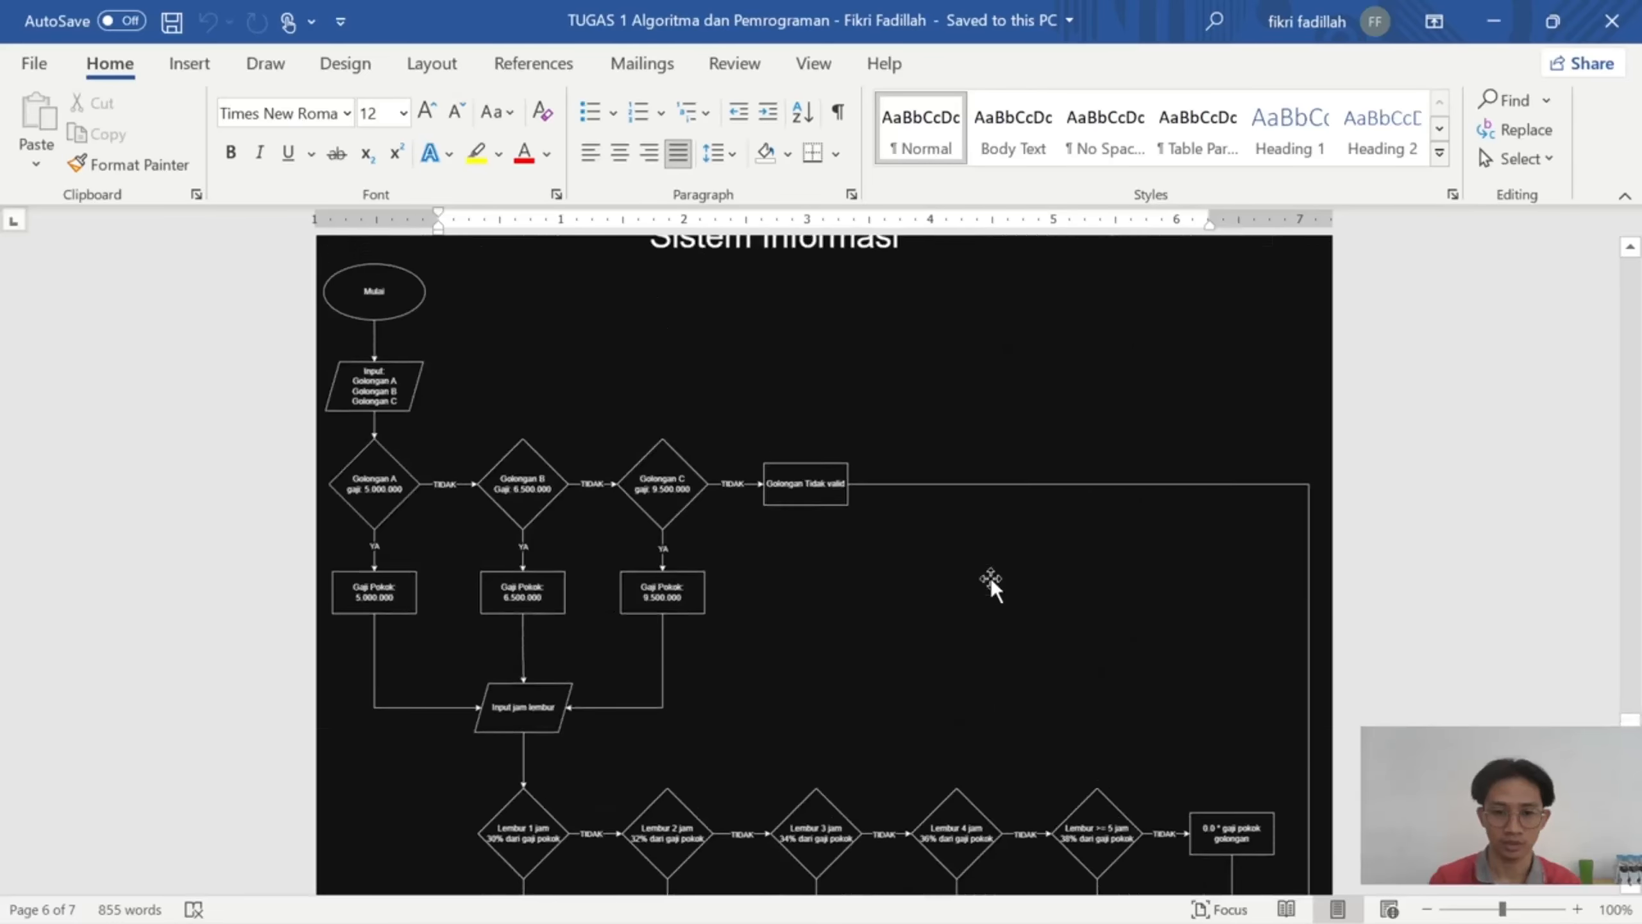
pyautogui.scroll(20, 991, 578)
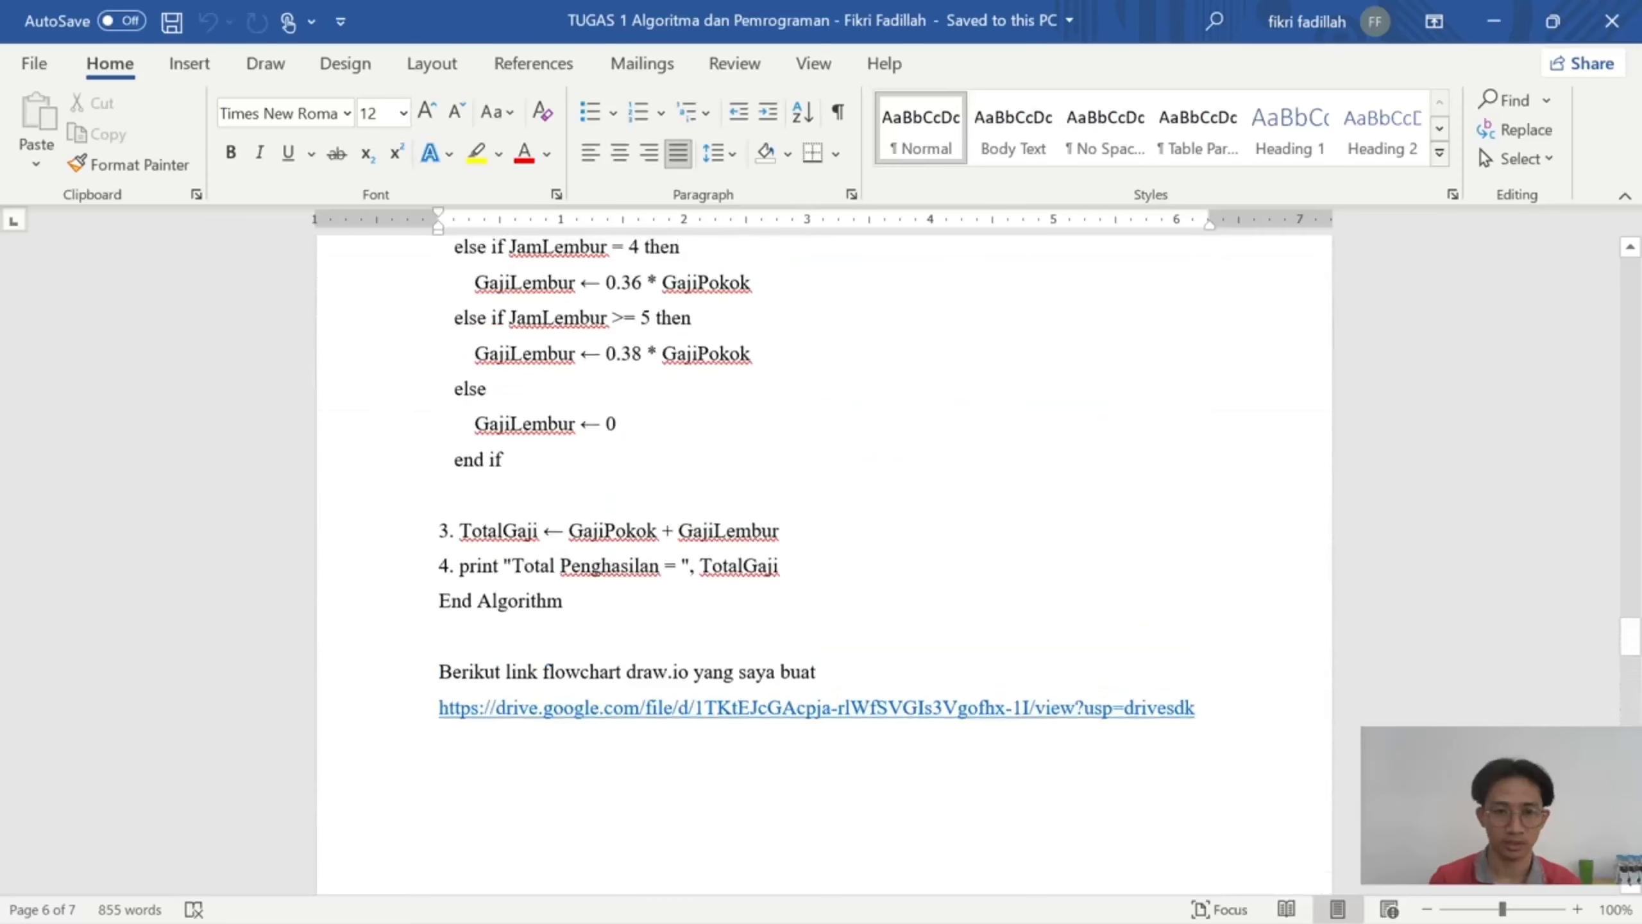
pyautogui.click(1142, 713)
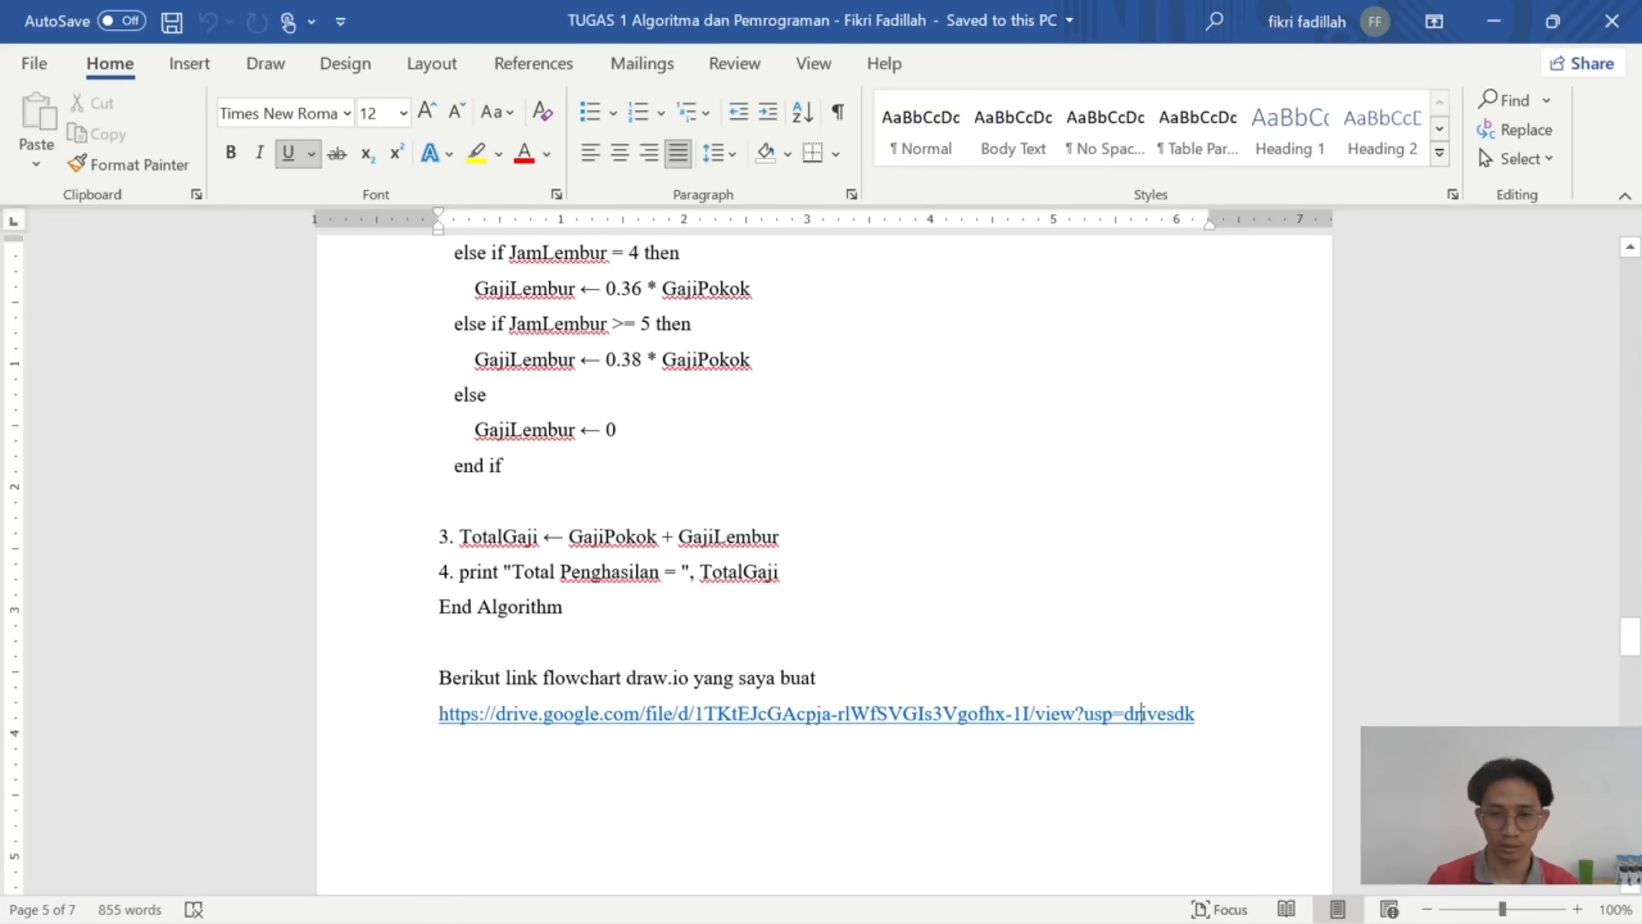
pyautogui.scroll(5, 1141, 713)
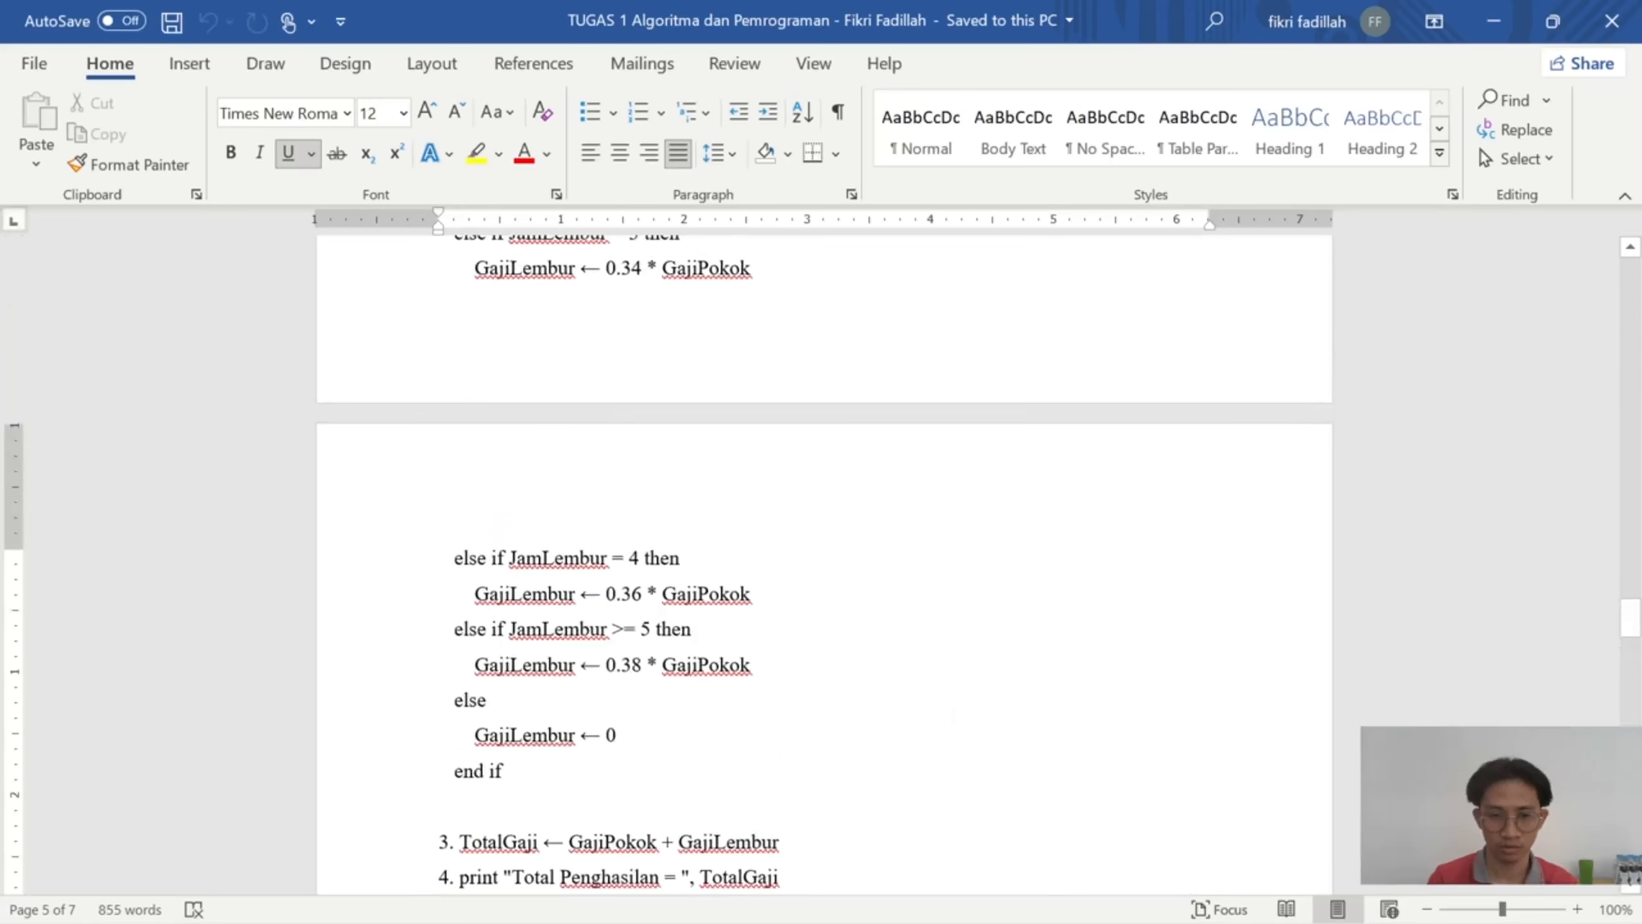
pyautogui.click(681, 745)
pyautogui.scroll(5, 824, 563)
pyautogui.scroll(-1, 824, 562)
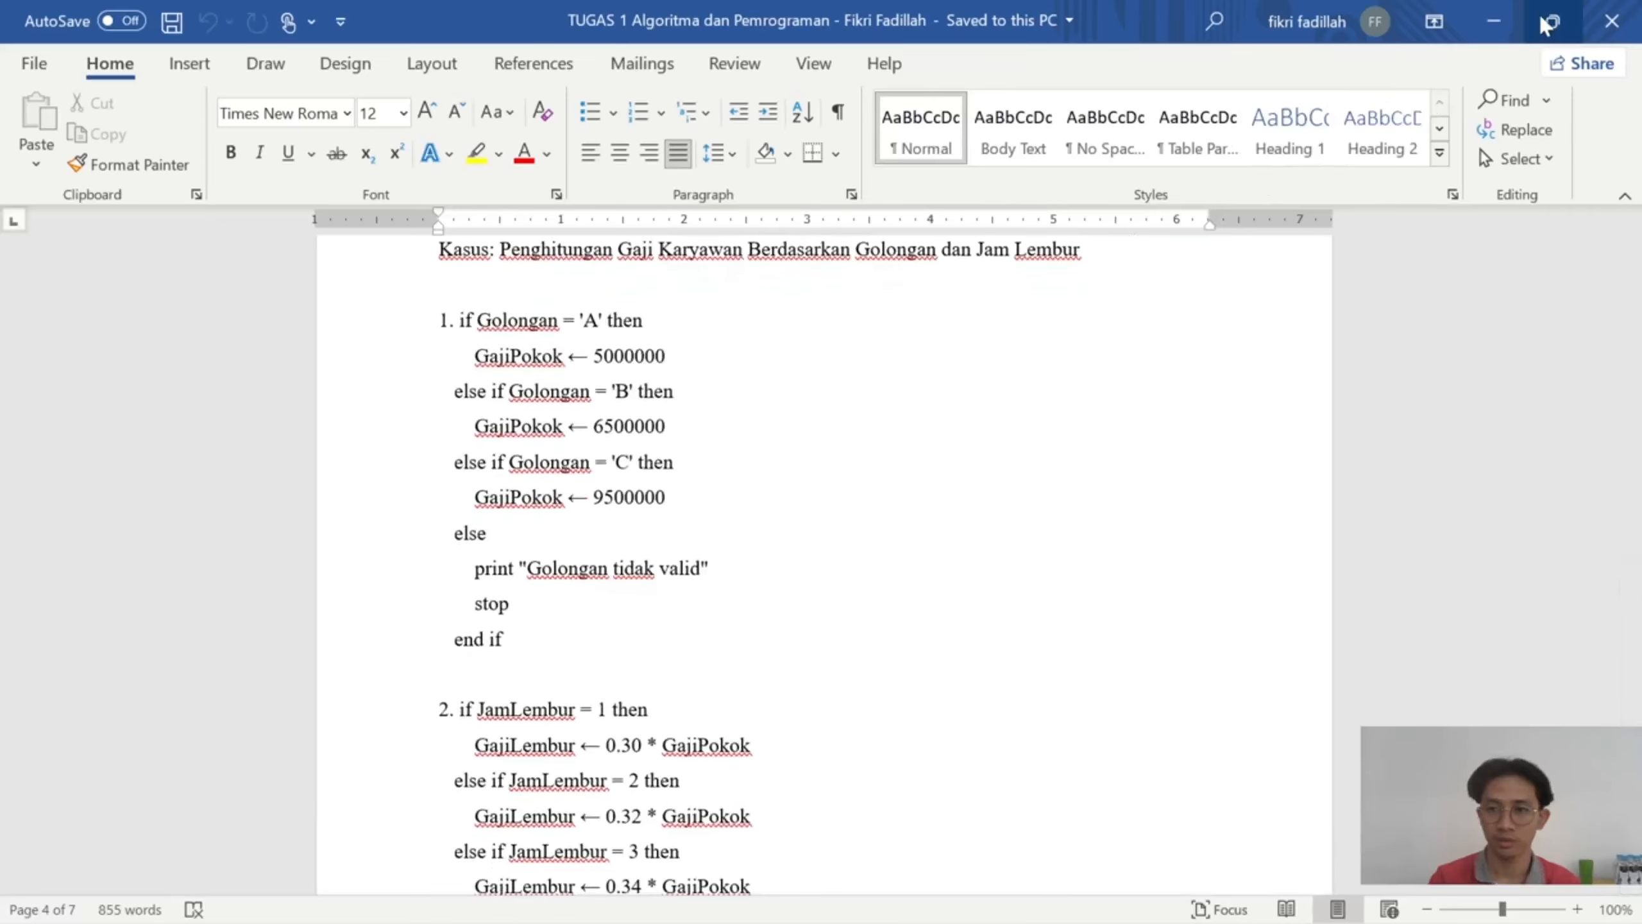
# Switch back to the Edge browser and open draw.io in a new tab.
pyautogui.click(1493, 21)
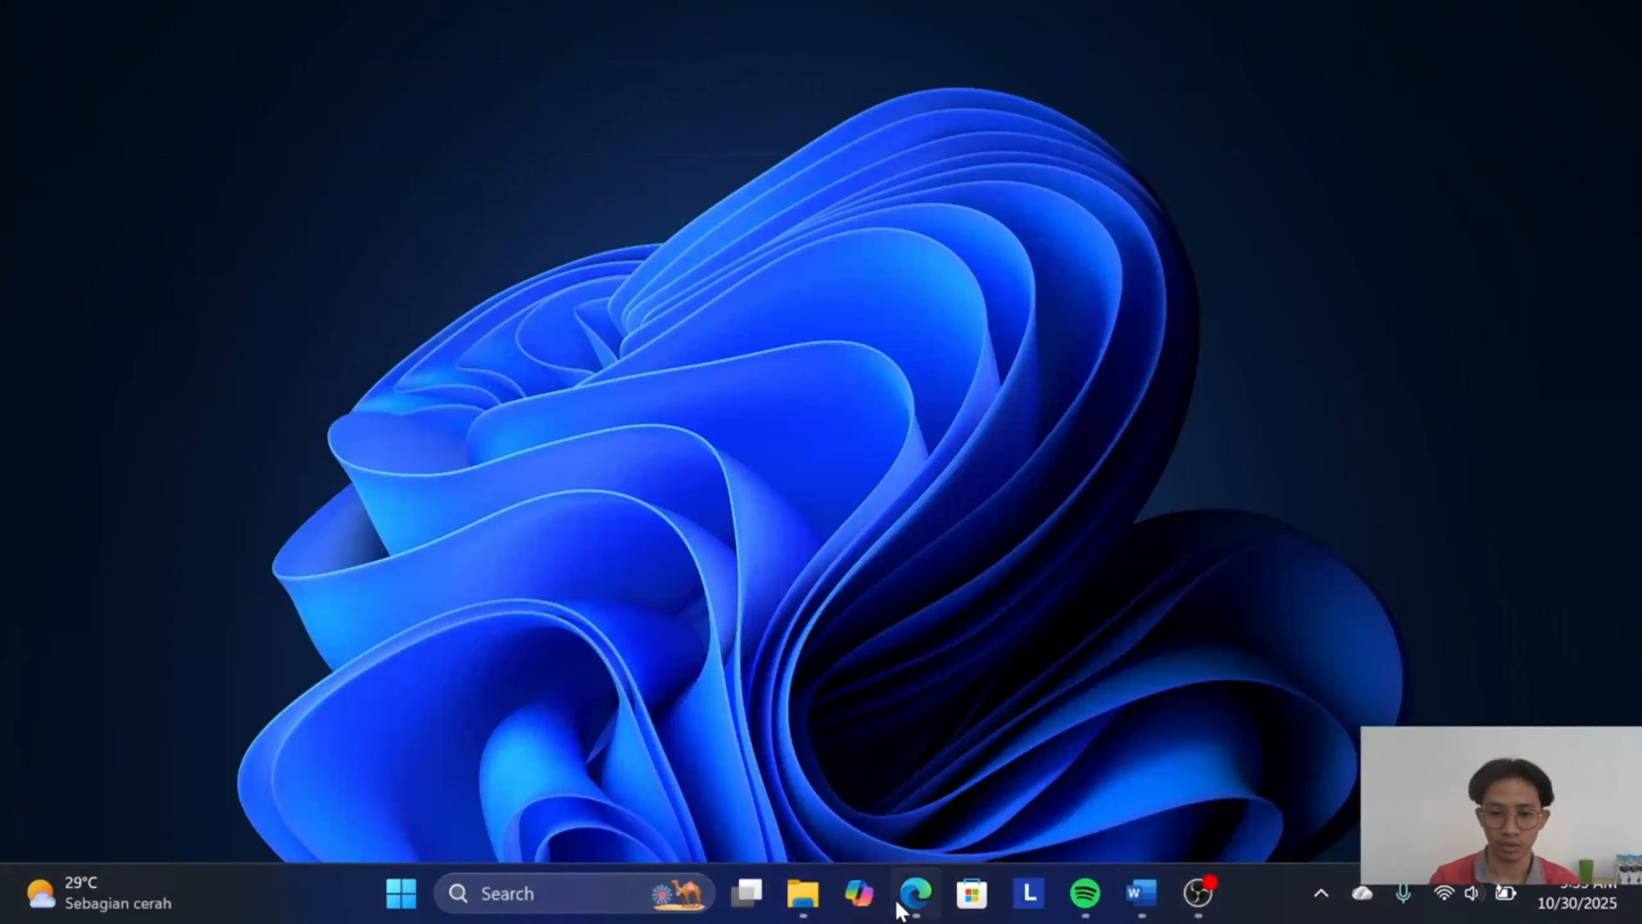
pyautogui.click(915, 894)
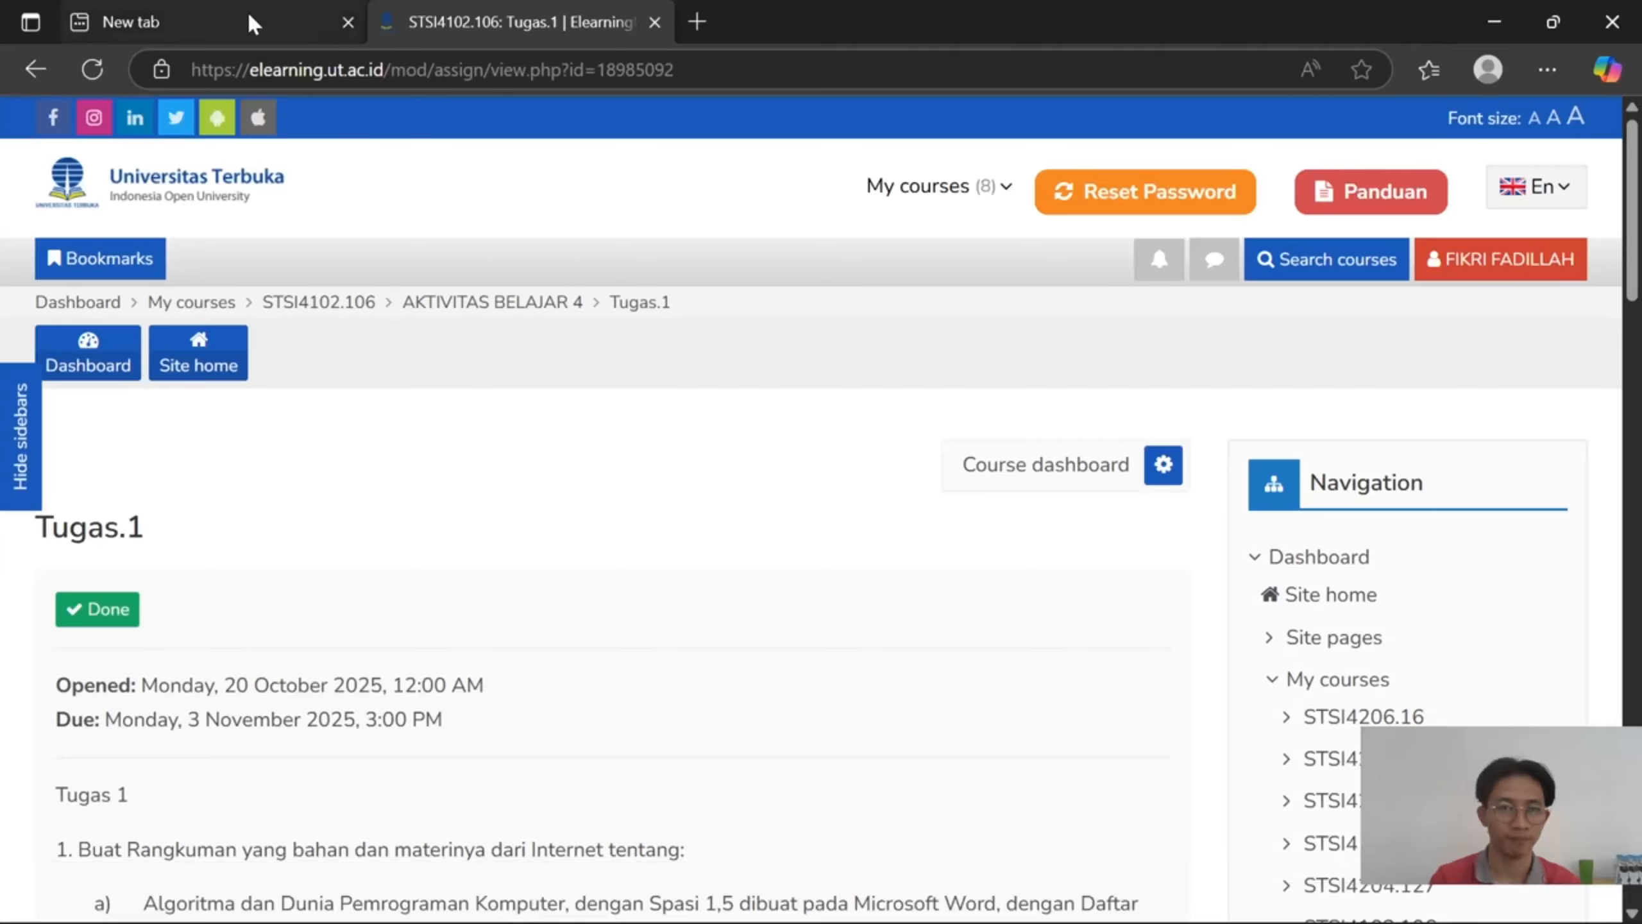
pyautogui.click(696, 21)
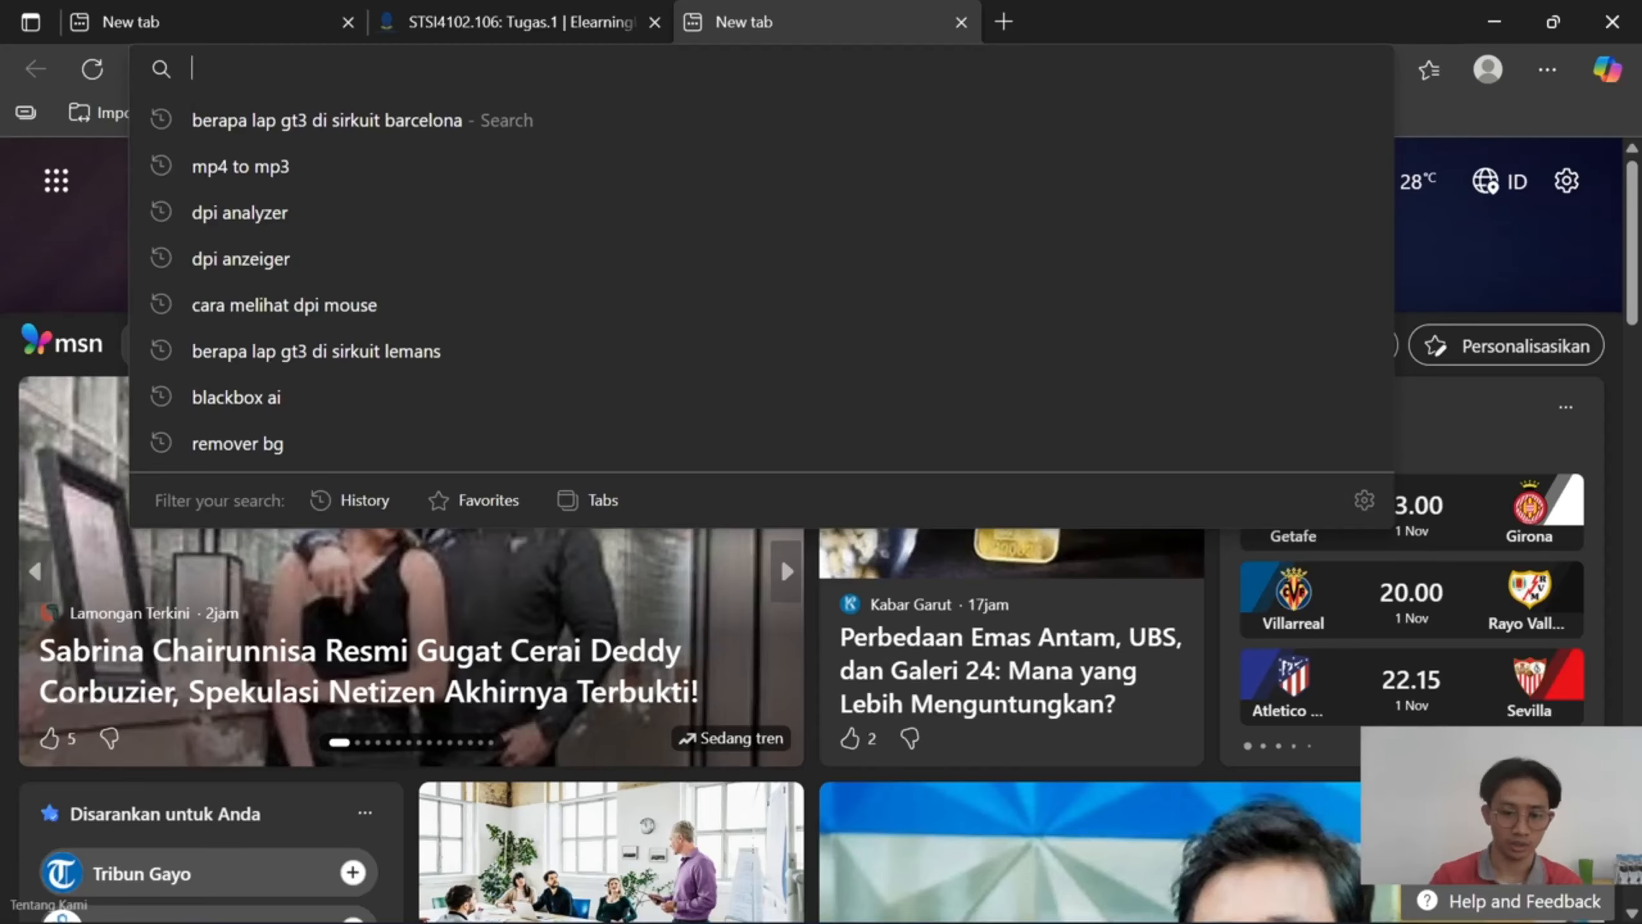
pyautogui.write('draw.io')
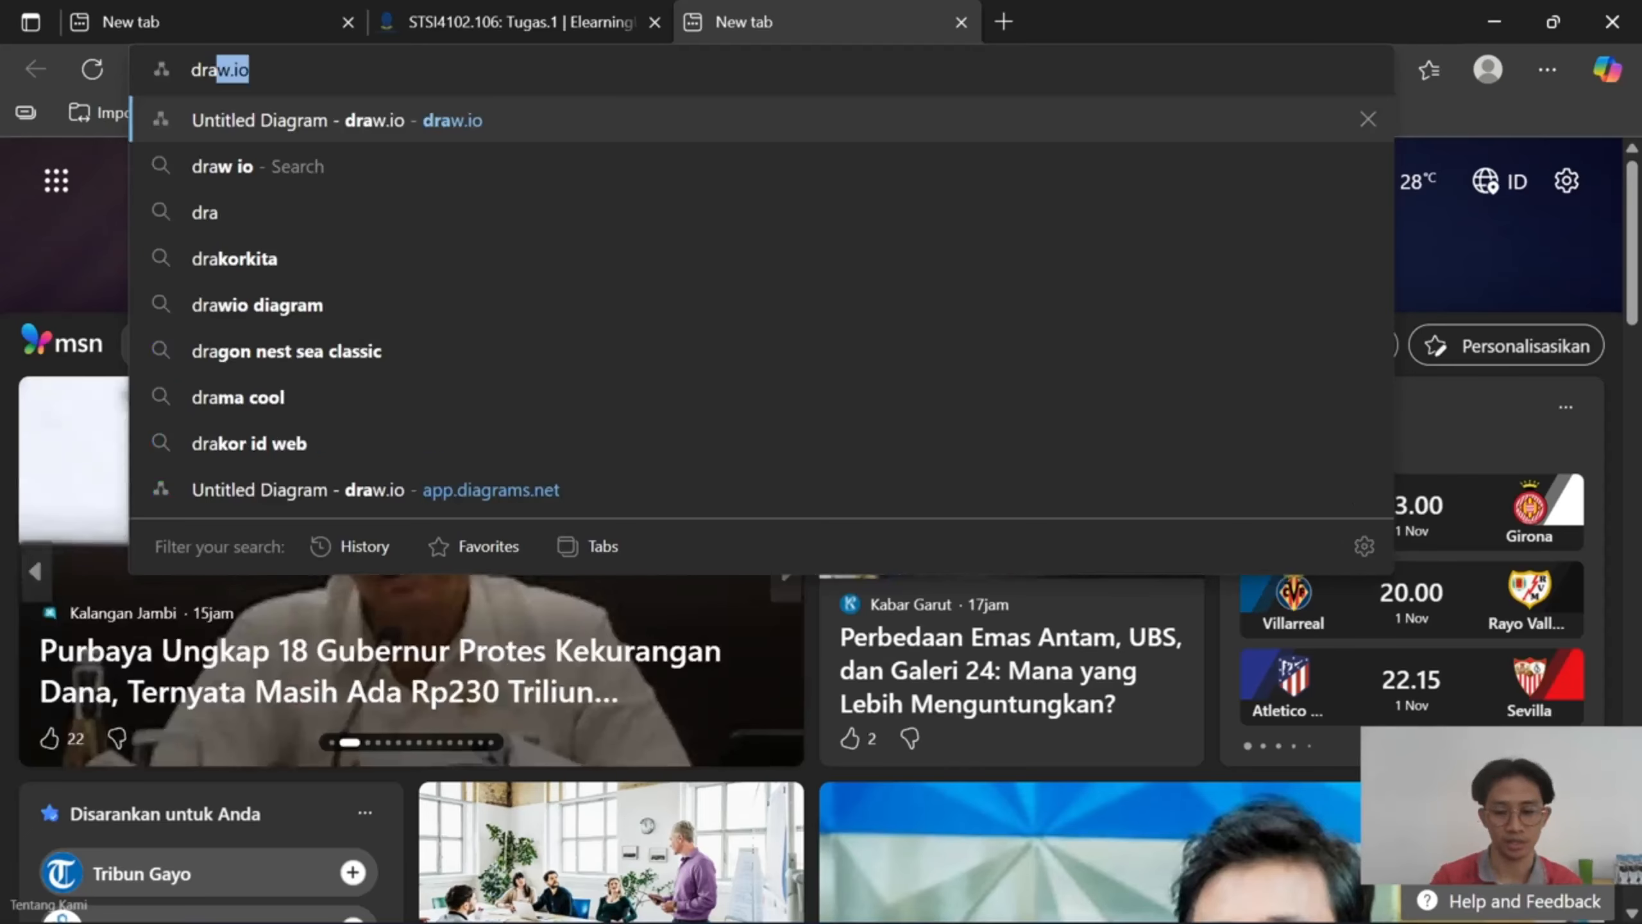
pyautogui.press('Return')
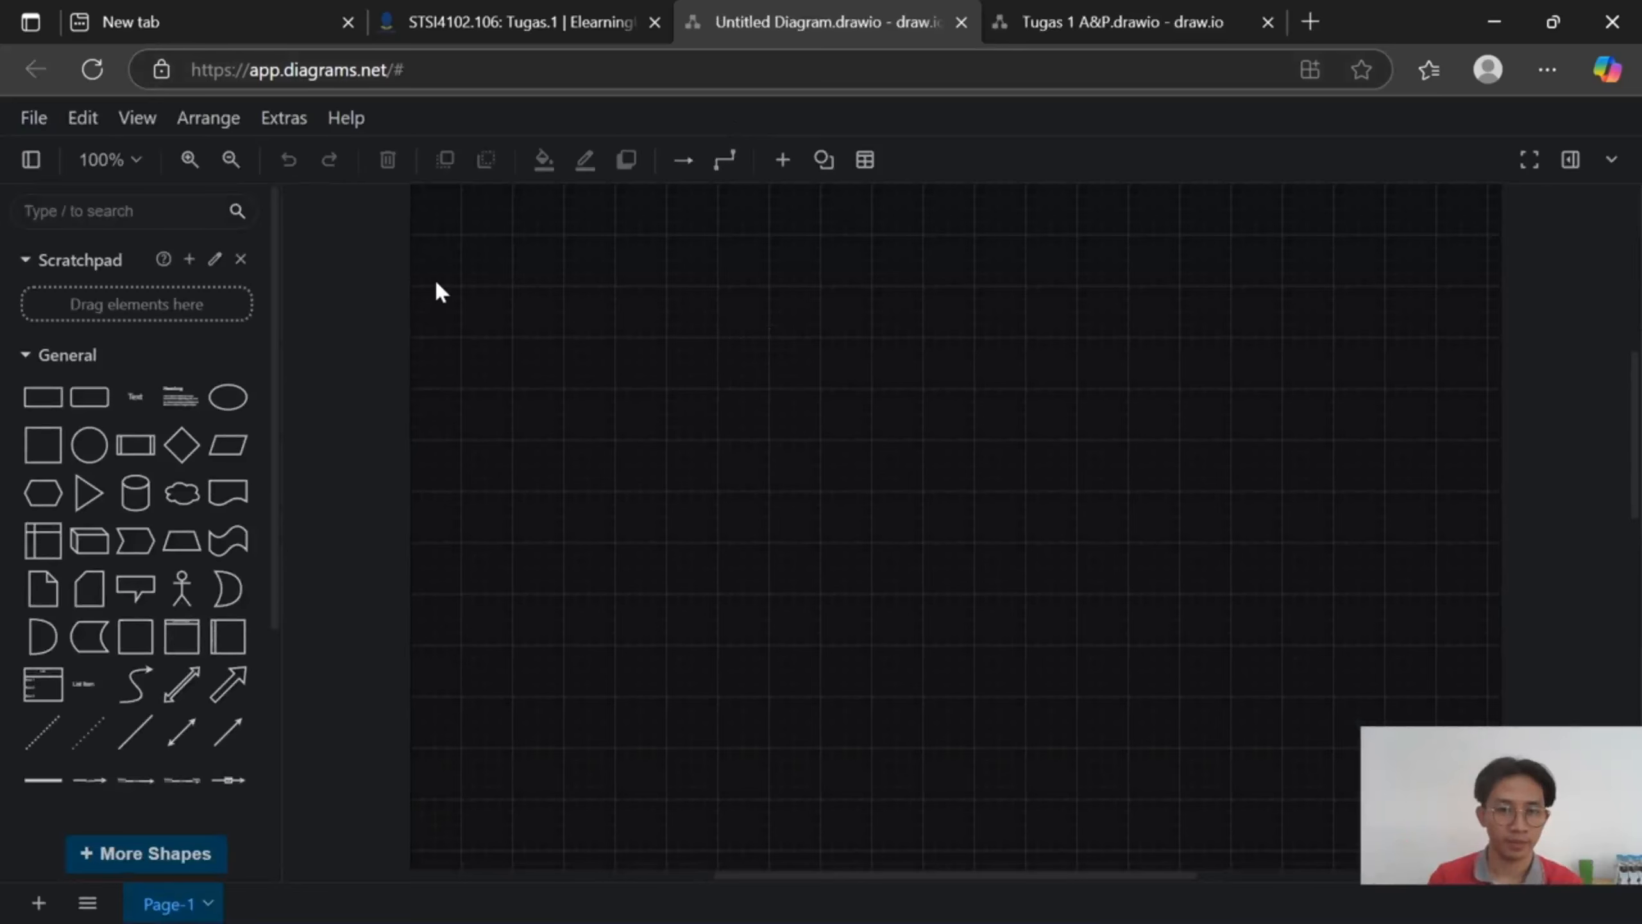
# Add an ellipse near the page's upper edge and resize it to about five major grid squares wide and three and a half high.
pyautogui.moveTo(227, 396); pyautogui.dragTo(631, 294)
pyautogui.moveTo(786, 389); pyautogui.dragTo(896, 494)
pyautogui.scroll(-2, 1106, 483)
pyautogui.scroll(-6, 1097, 479)
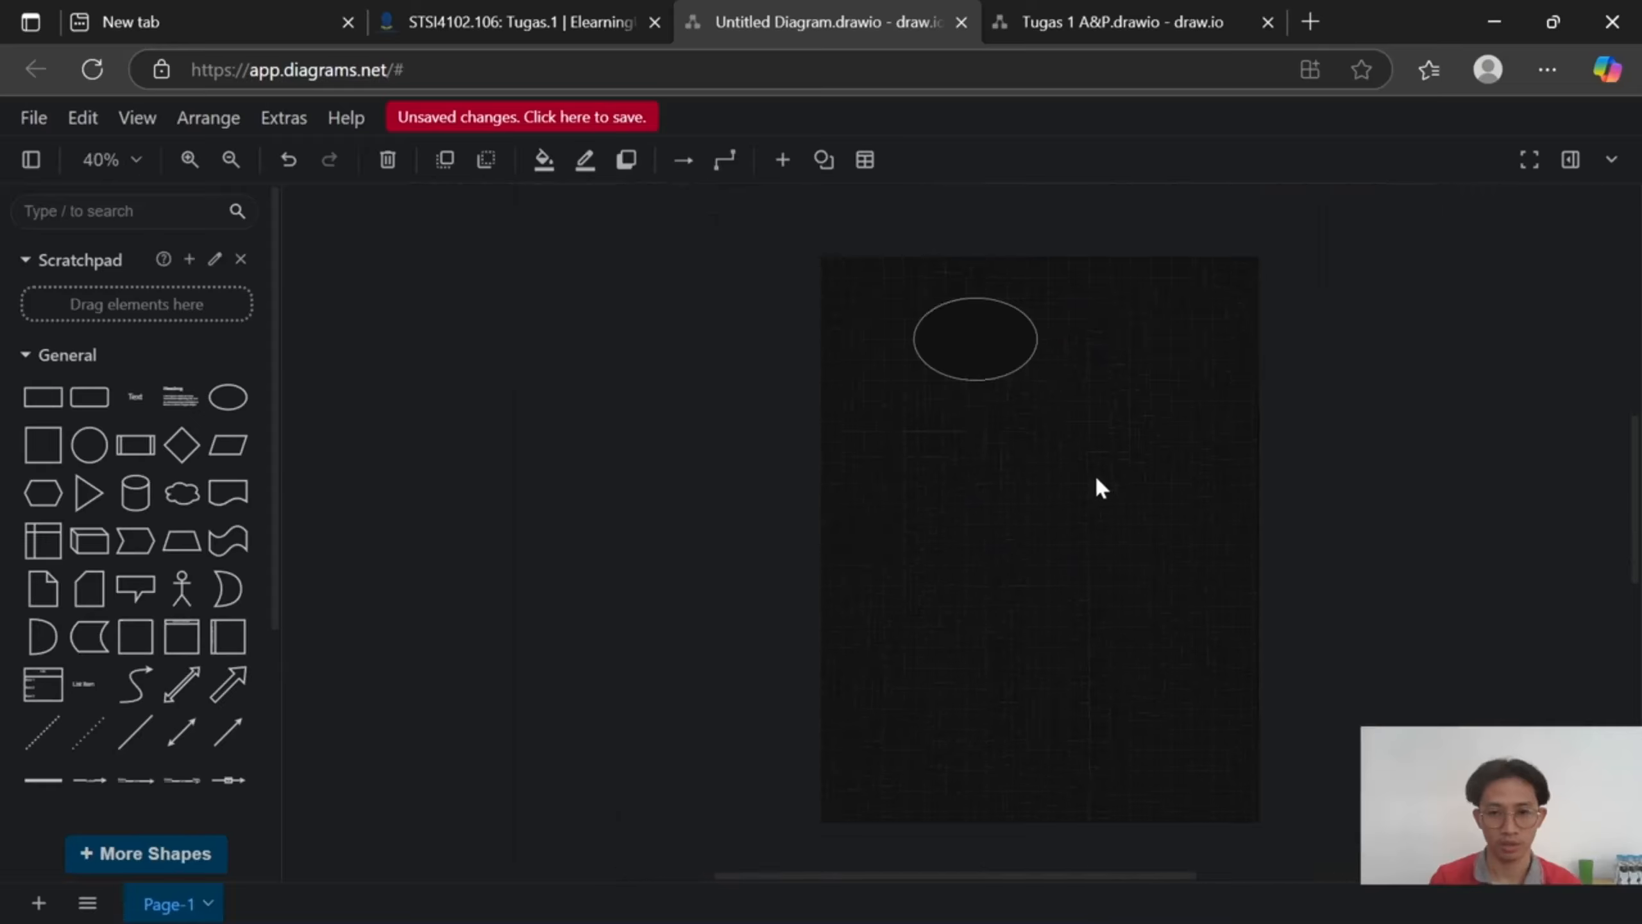
pyautogui.moveTo(1148, 494); pyautogui.dragTo(1010, 550)
pyautogui.scroll(4, 929, 466)
pyautogui.scroll(2, 957, 462)
pyautogui.click(861, 461)
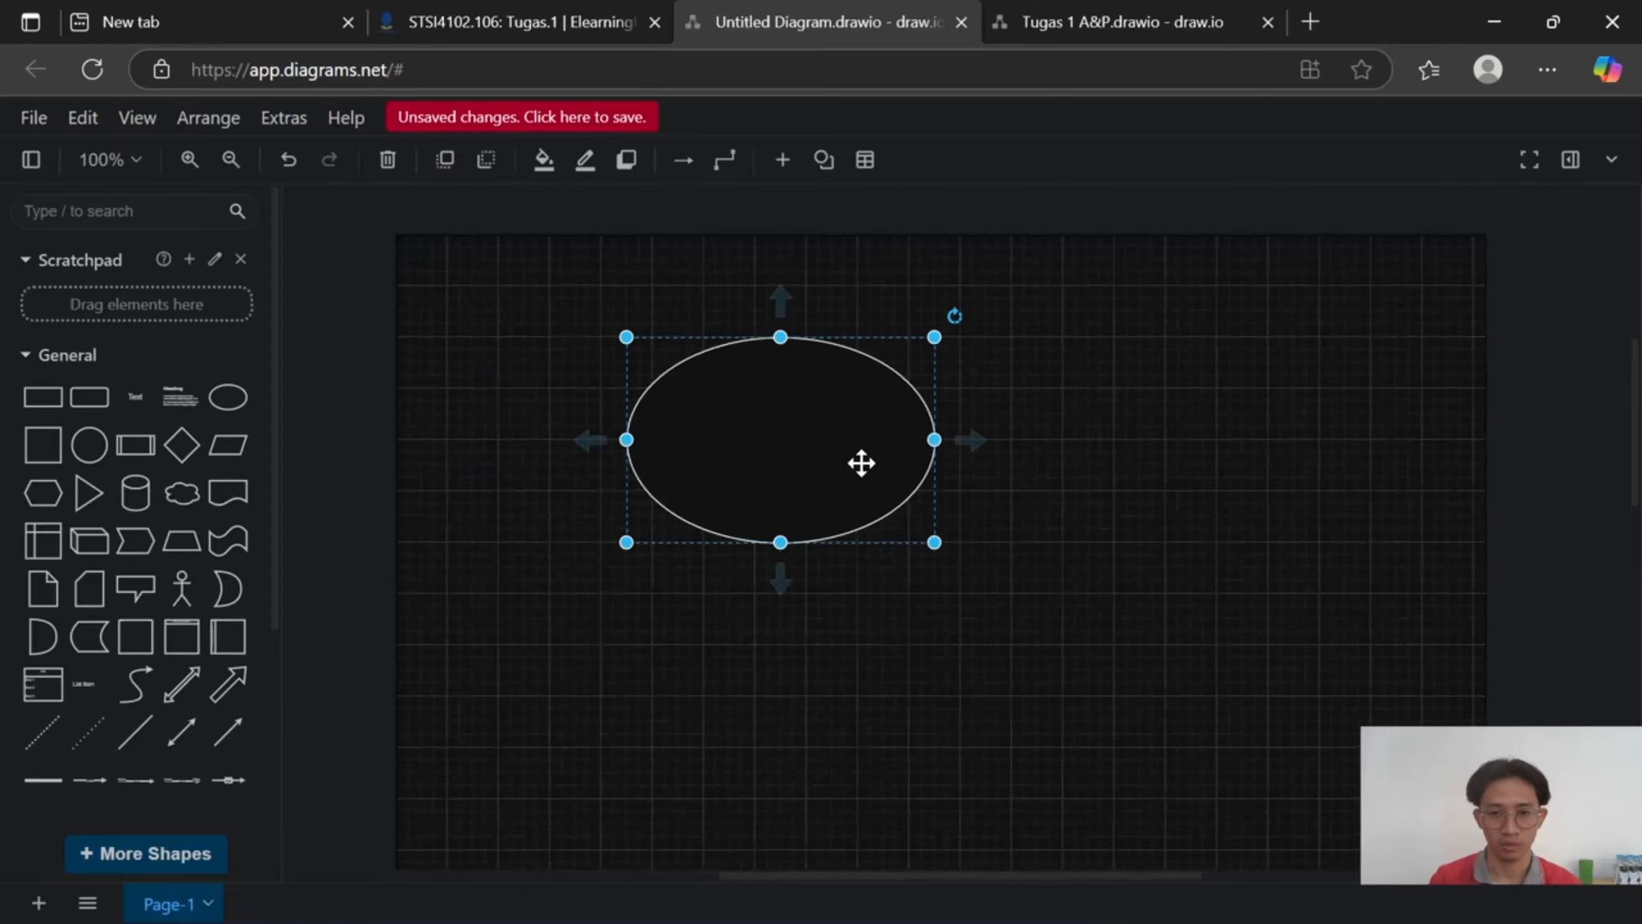
pyautogui.moveTo(934, 542); pyautogui.dragTo(897, 517)
pyautogui.click(1059, 440)
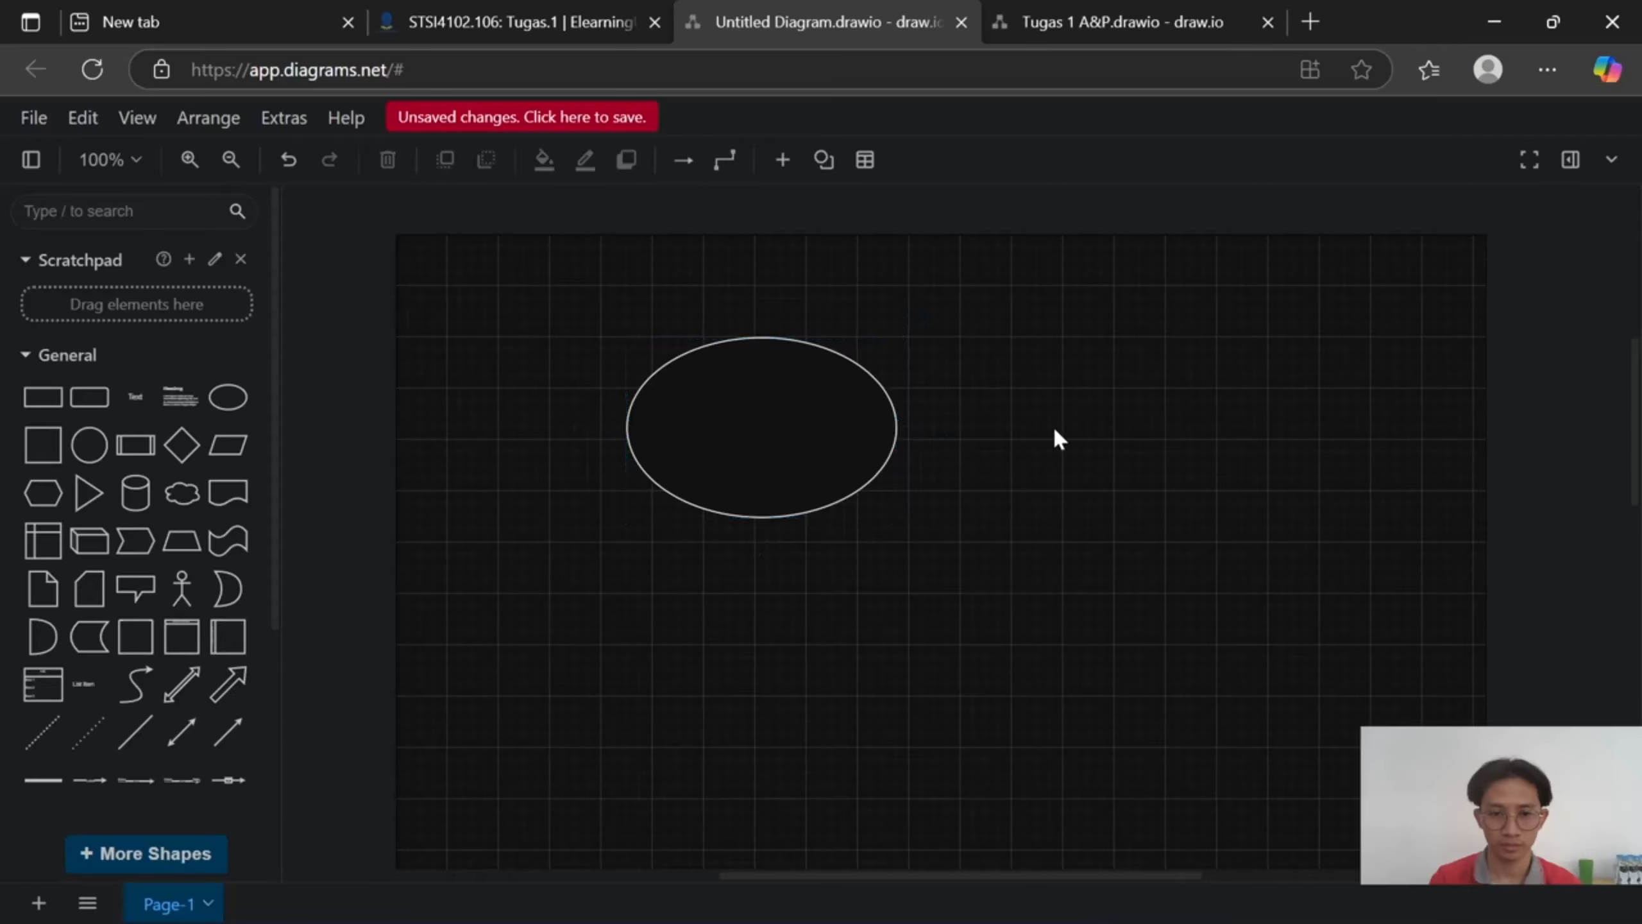
# Shrink the ellipse slightly and label it "MULAI".
pyautogui.click(875, 462)
pyautogui.moveTo(895, 515)
pyautogui.mouseDown()
pyautogui.moveTo(857, 490)
pyautogui.moveTo(876, 503)
pyautogui.mouseUp()
pyautogui.doubleClick(769, 428)
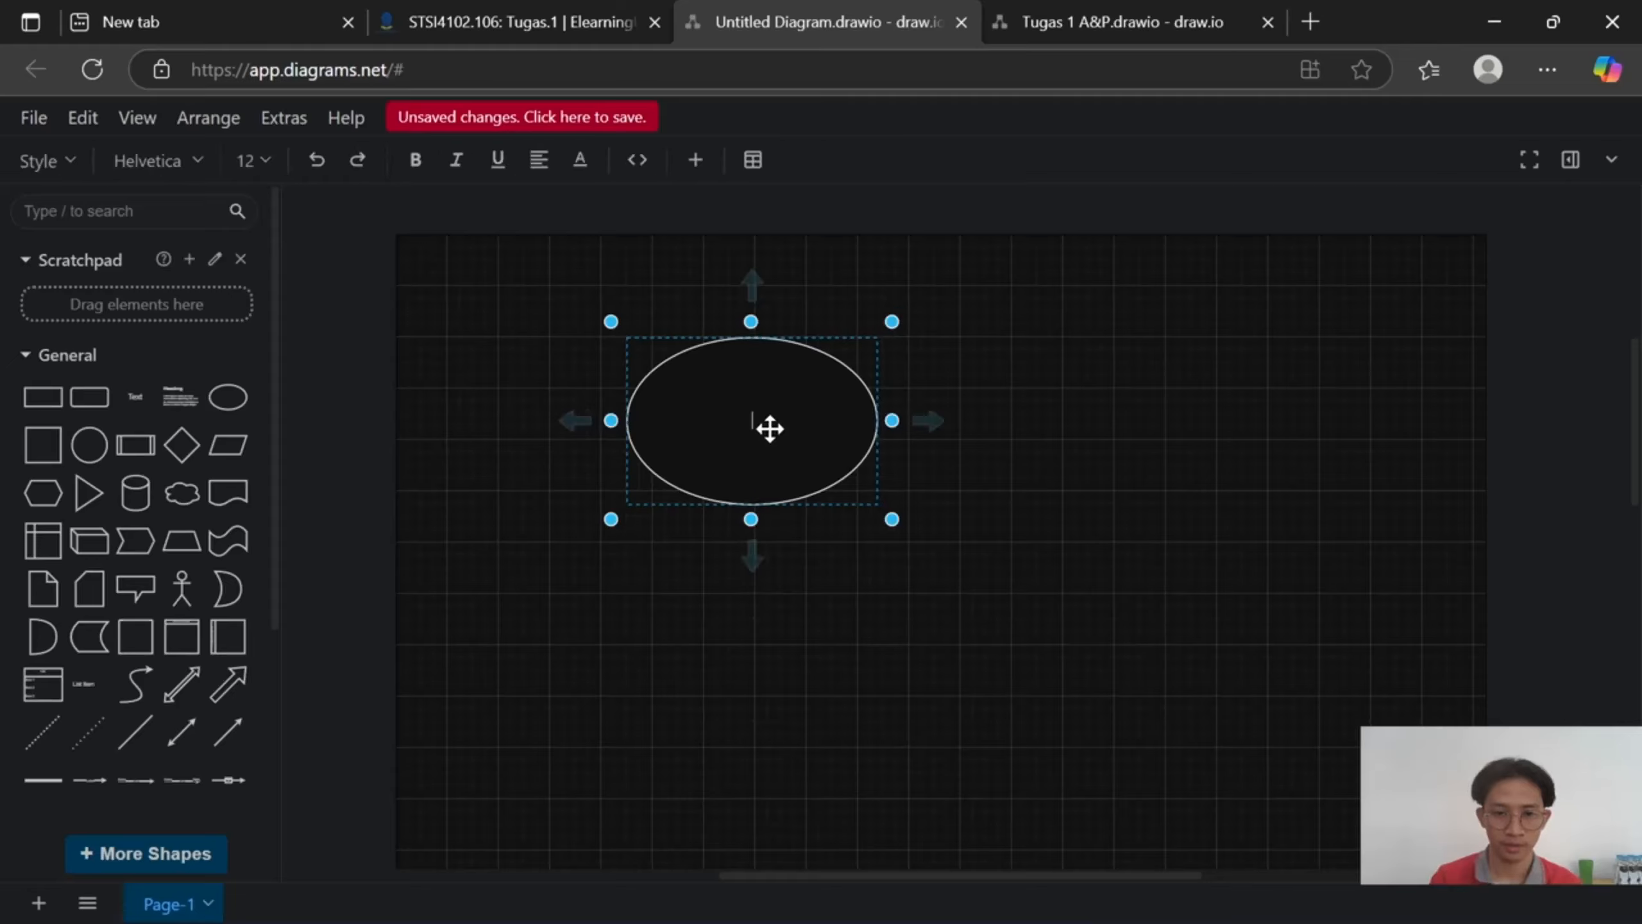
pyautogui.write('MULAI')
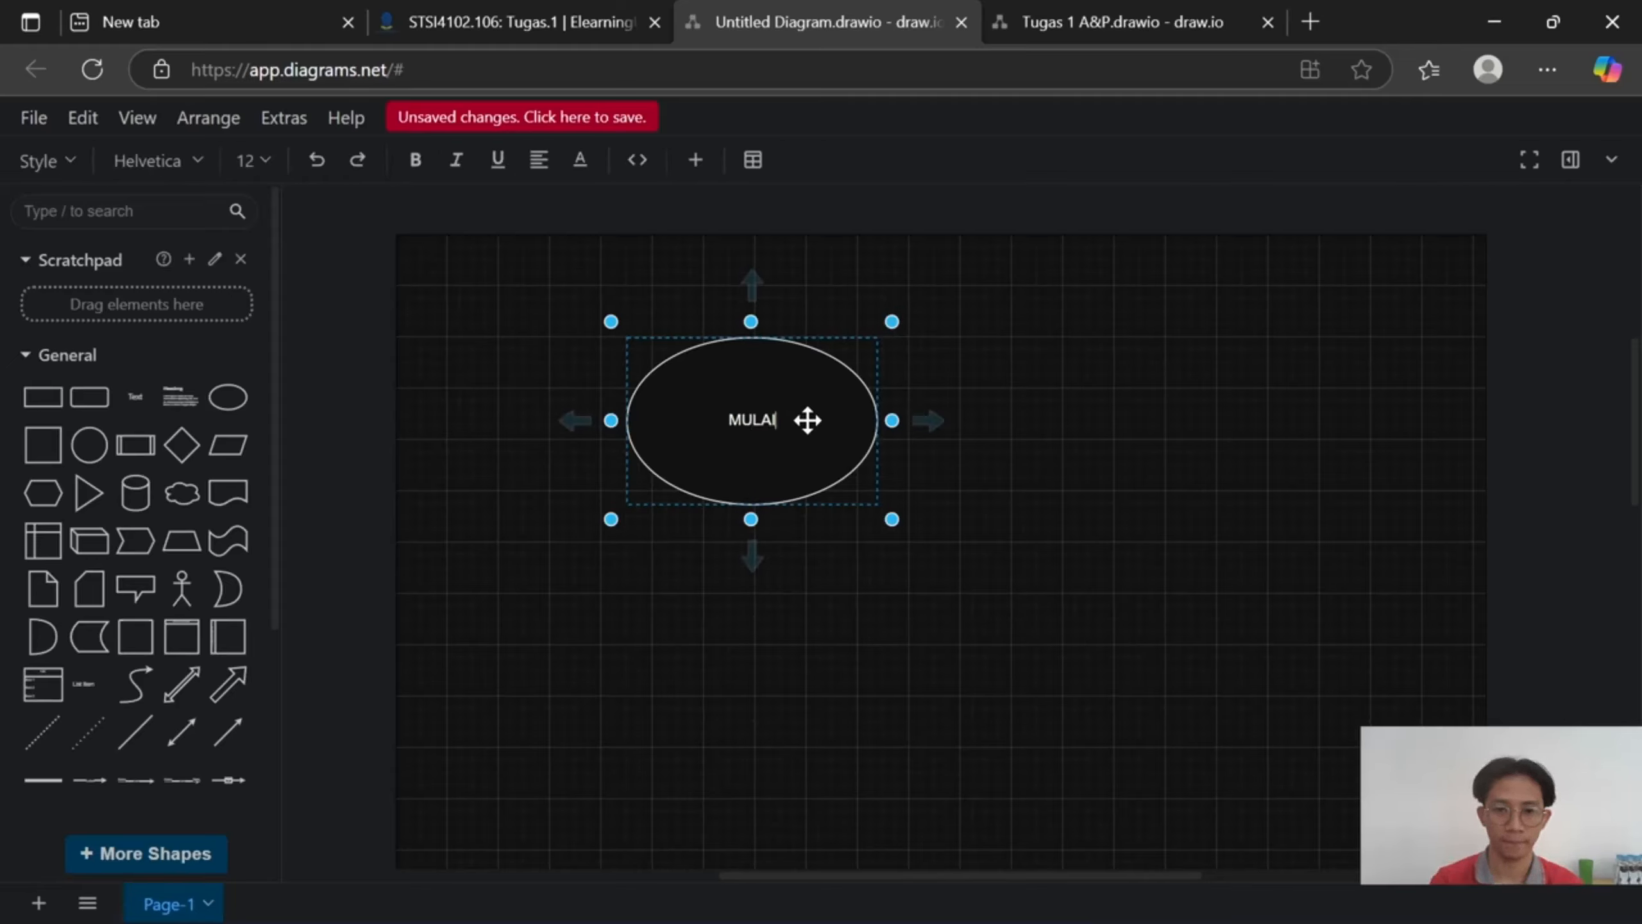
pyautogui.click(965, 393)
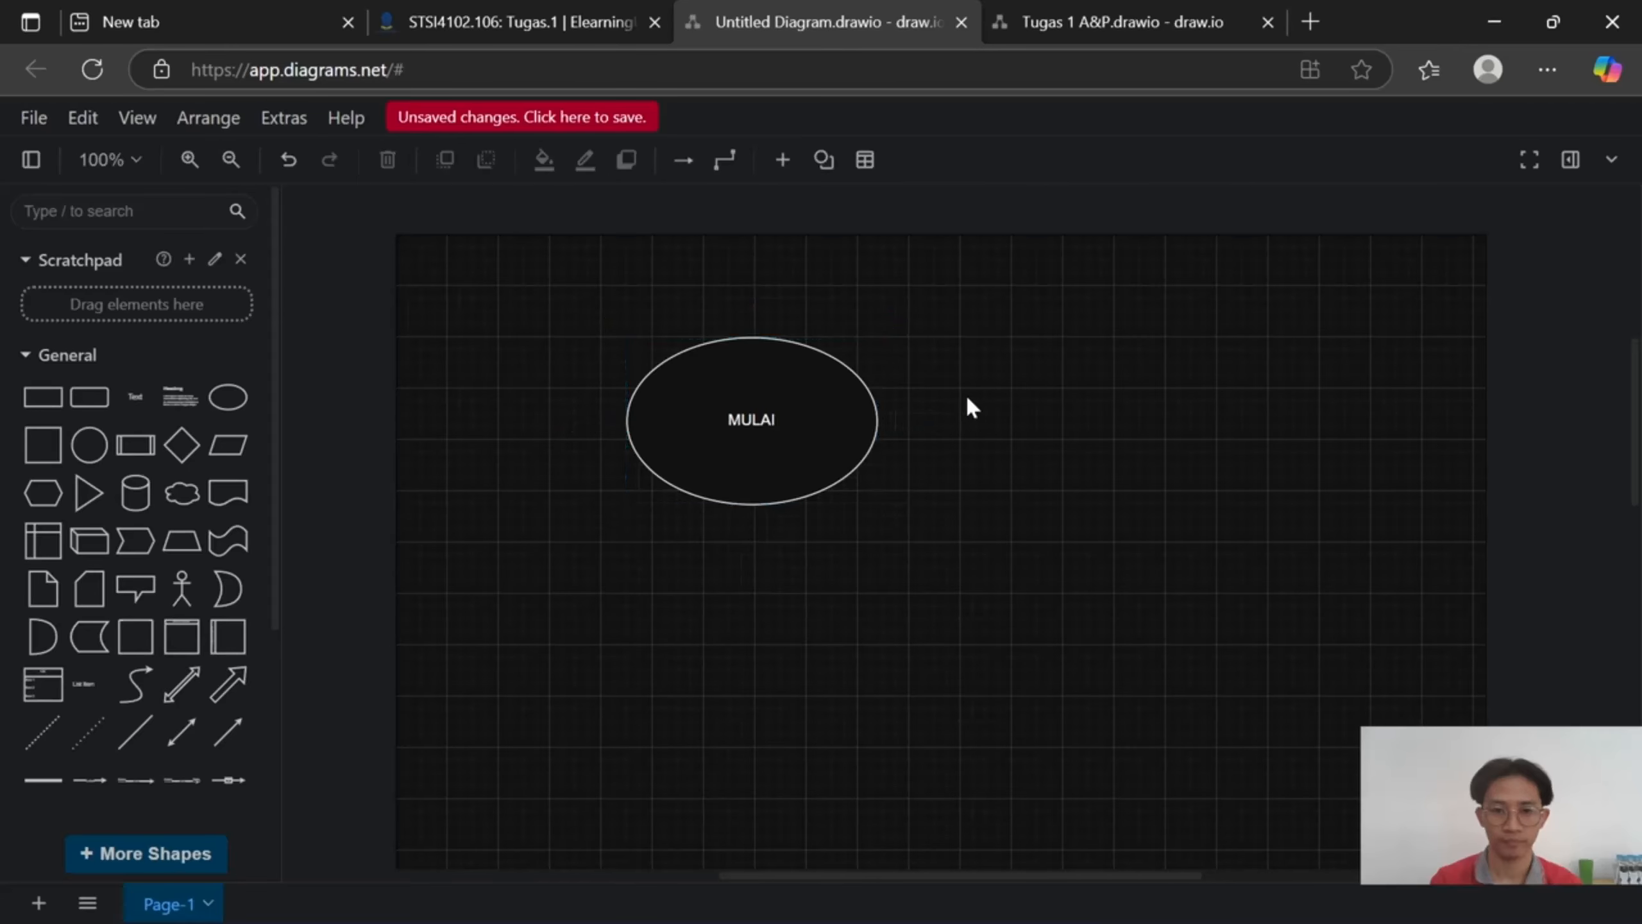
# Reduce the ellipse to about four and a half major grid squares wide and three high.
pyautogui.click(826, 437)
pyautogui.moveTo(877, 504); pyautogui.dragTo(844, 493)
pyautogui.click(931, 484)
# Add a parallelogram below the ellipse, about five major grid squares wide and two and a half high, labelled "INPUT: GOLONGAN".
pyautogui.scroll(-5, 931, 482)
pyautogui.scroll(4, 934, 482)
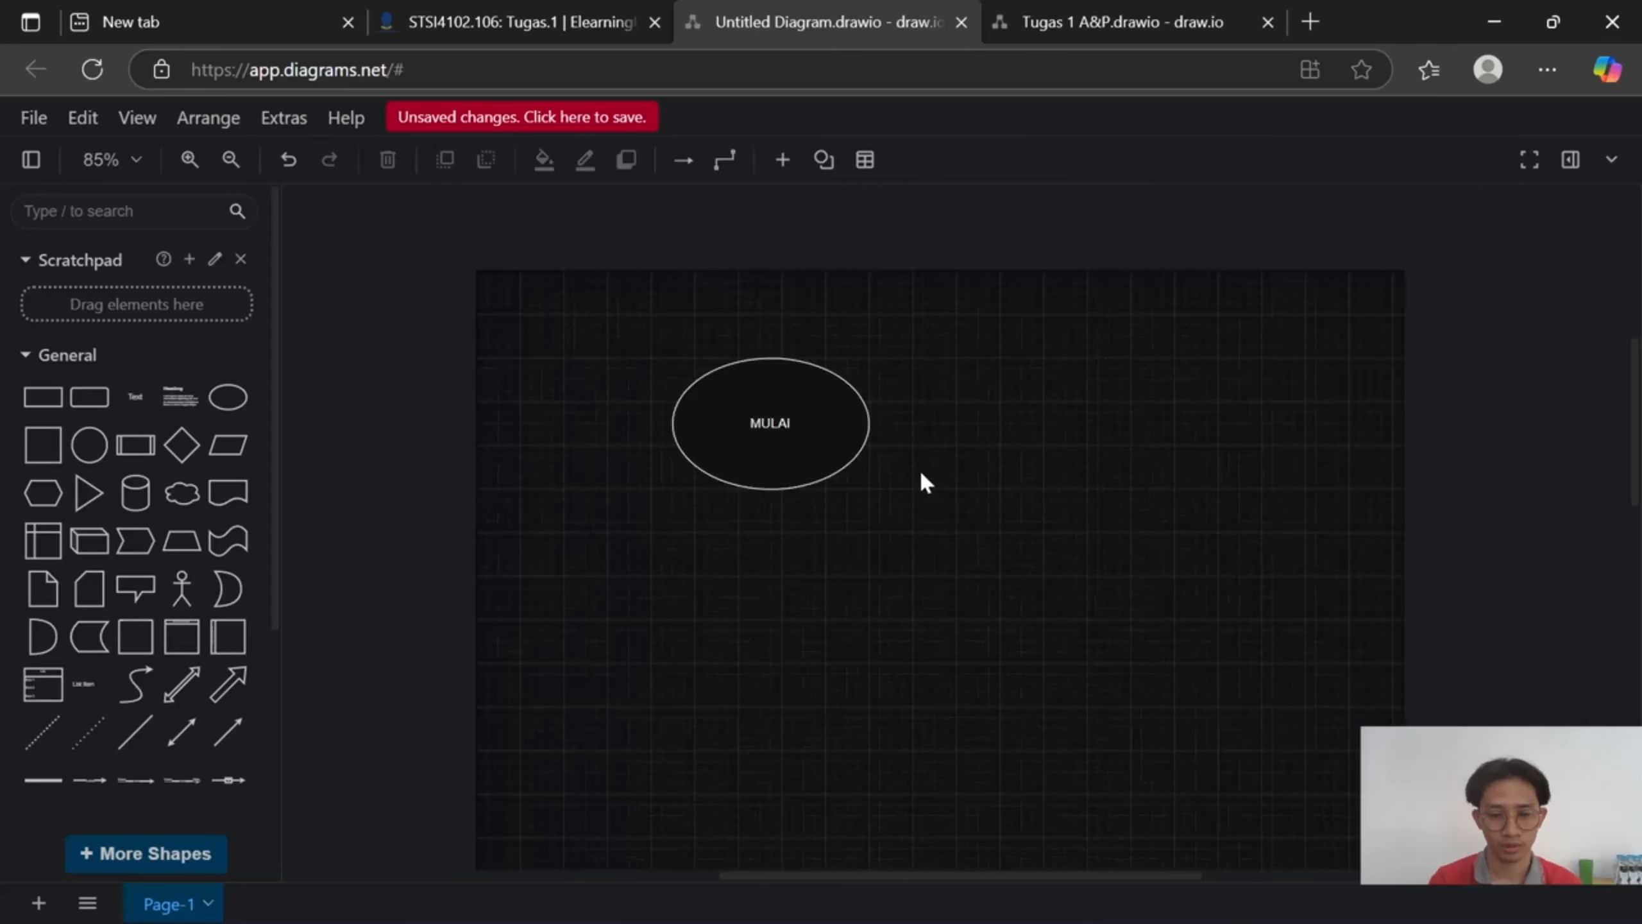
pyautogui.scroll(-2, 1024, 524)
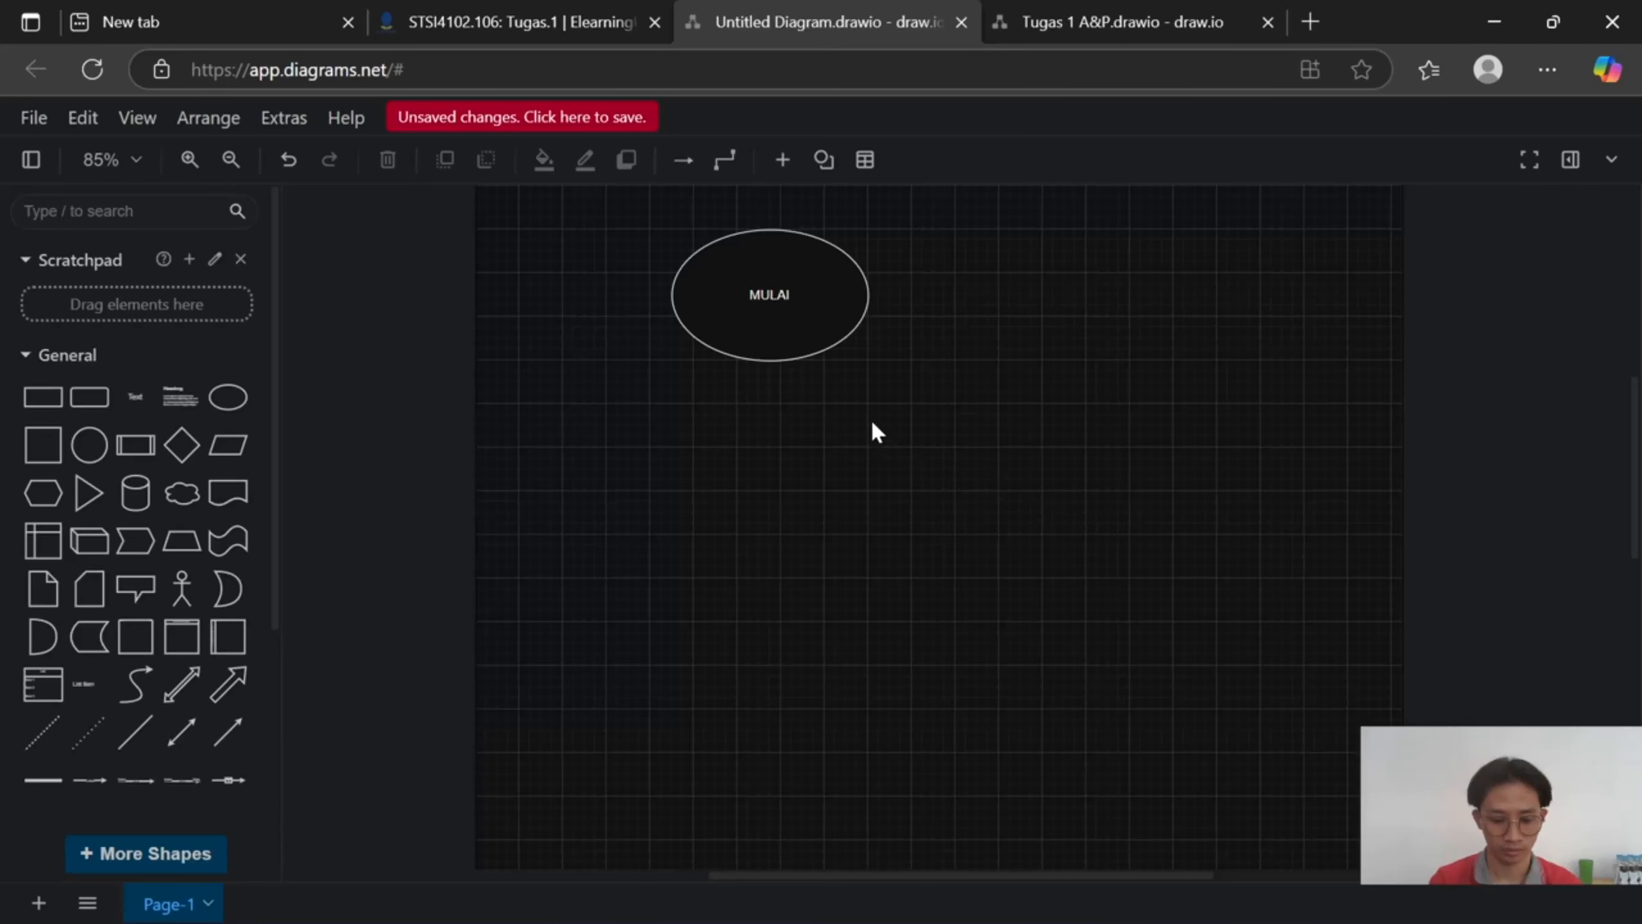
pyautogui.moveTo(873, 411); pyautogui.dragTo(910, 484)
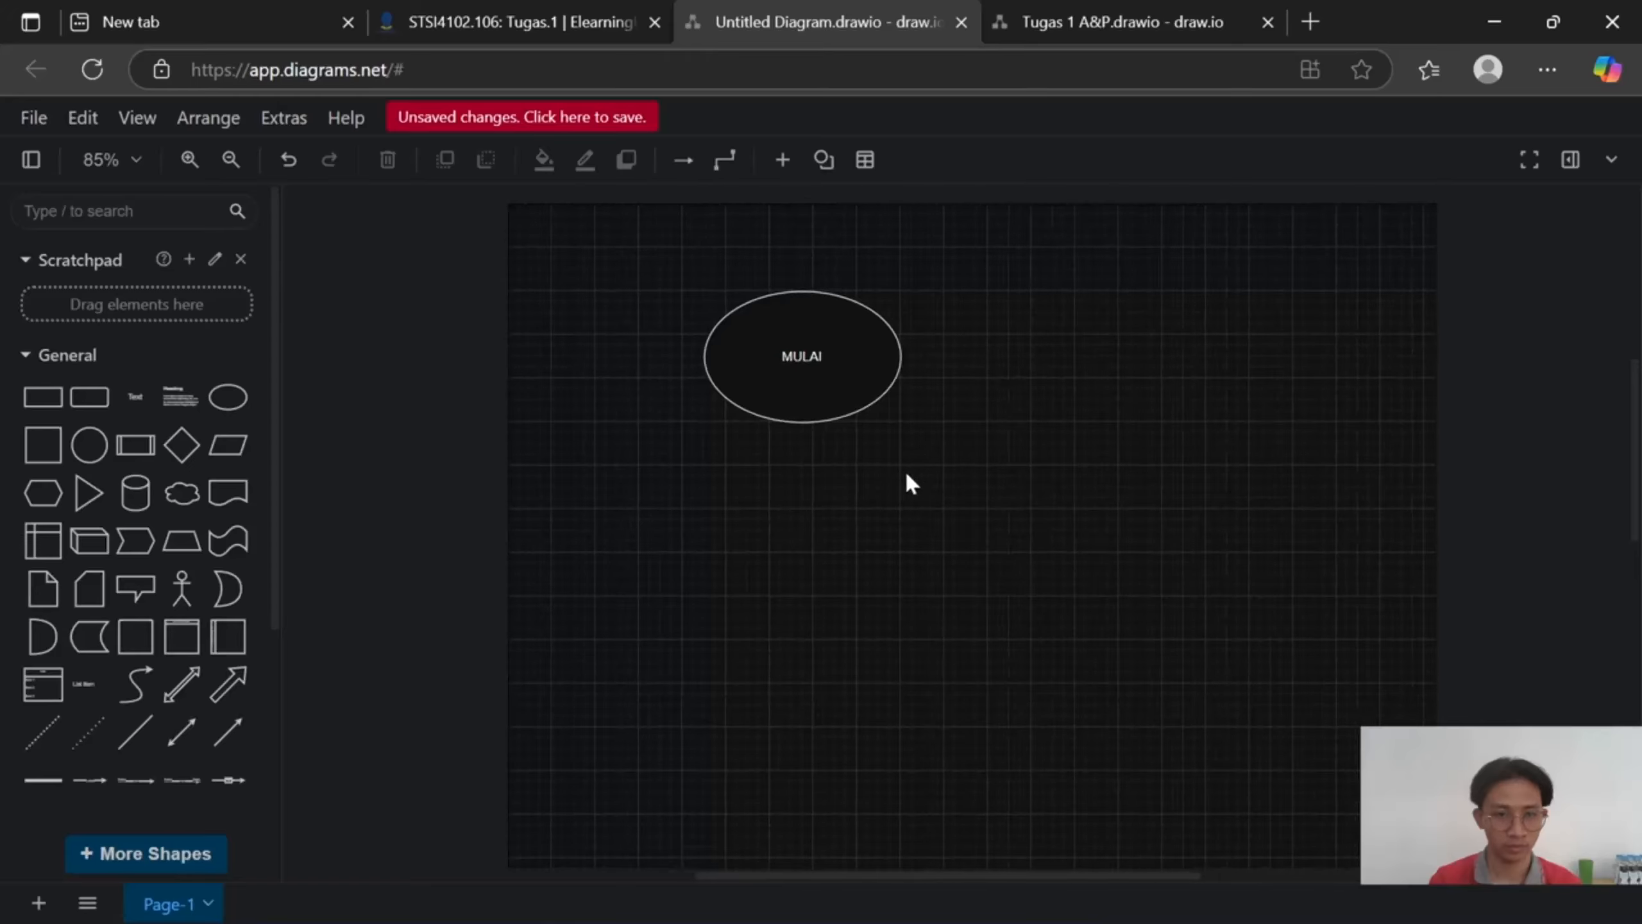
pyautogui.moveTo(1085, 410); pyautogui.dragTo(978, 392)
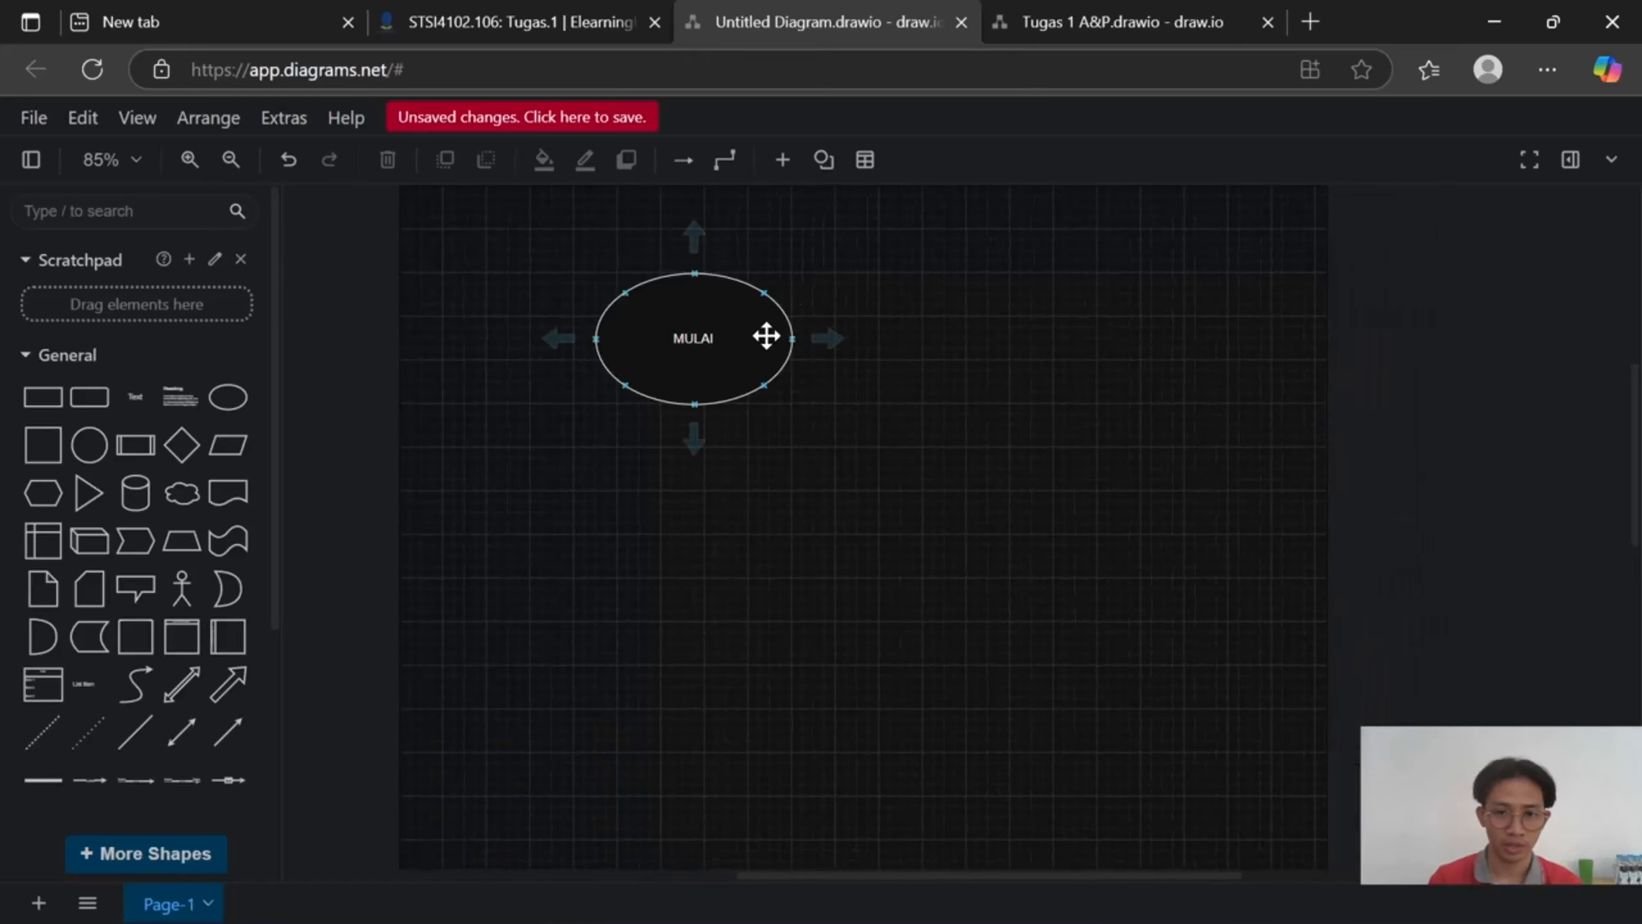
pyautogui.moveTo(228, 445); pyautogui.dragTo(631, 491)
pyautogui.moveTo(773, 545); pyautogui.dragTo(820, 609)
pyautogui.moveTo(663, 531); pyautogui.dragTo(666, 533)
pyautogui.moveTo(814, 601); pyautogui.dragTo(793, 591)
pyautogui.moveTo(702, 524); pyautogui.dragTo(696, 526)
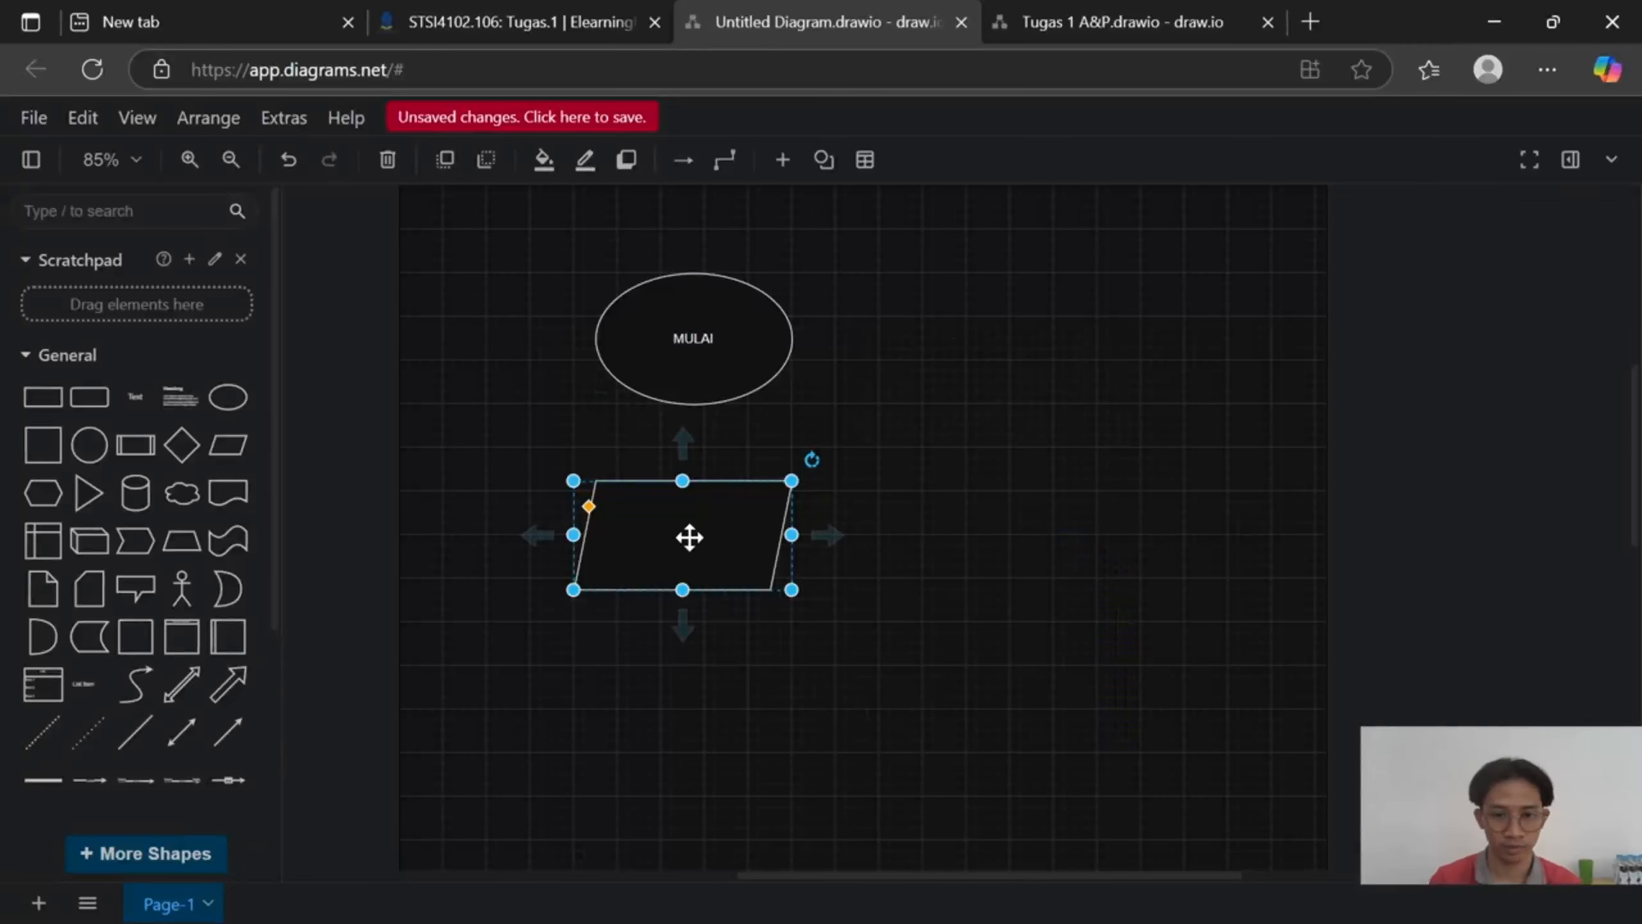
pyautogui.write('INPUT:')
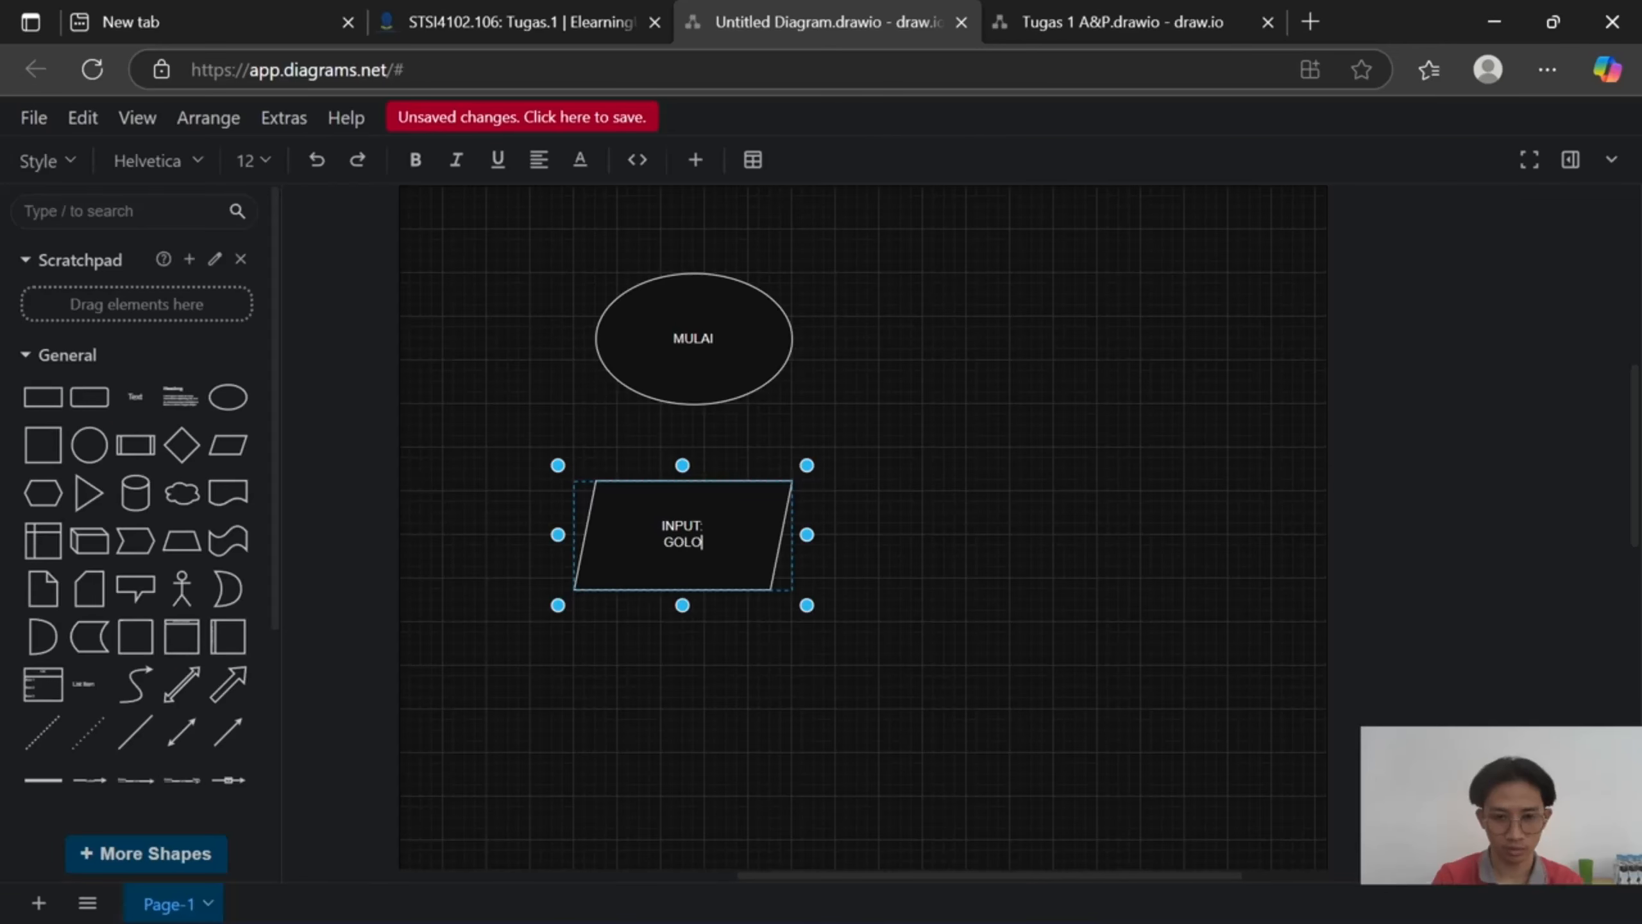
# Change the ellipse's label to "Mulai".
pyautogui.doubleClick(737, 343)
pyautogui.write('M')
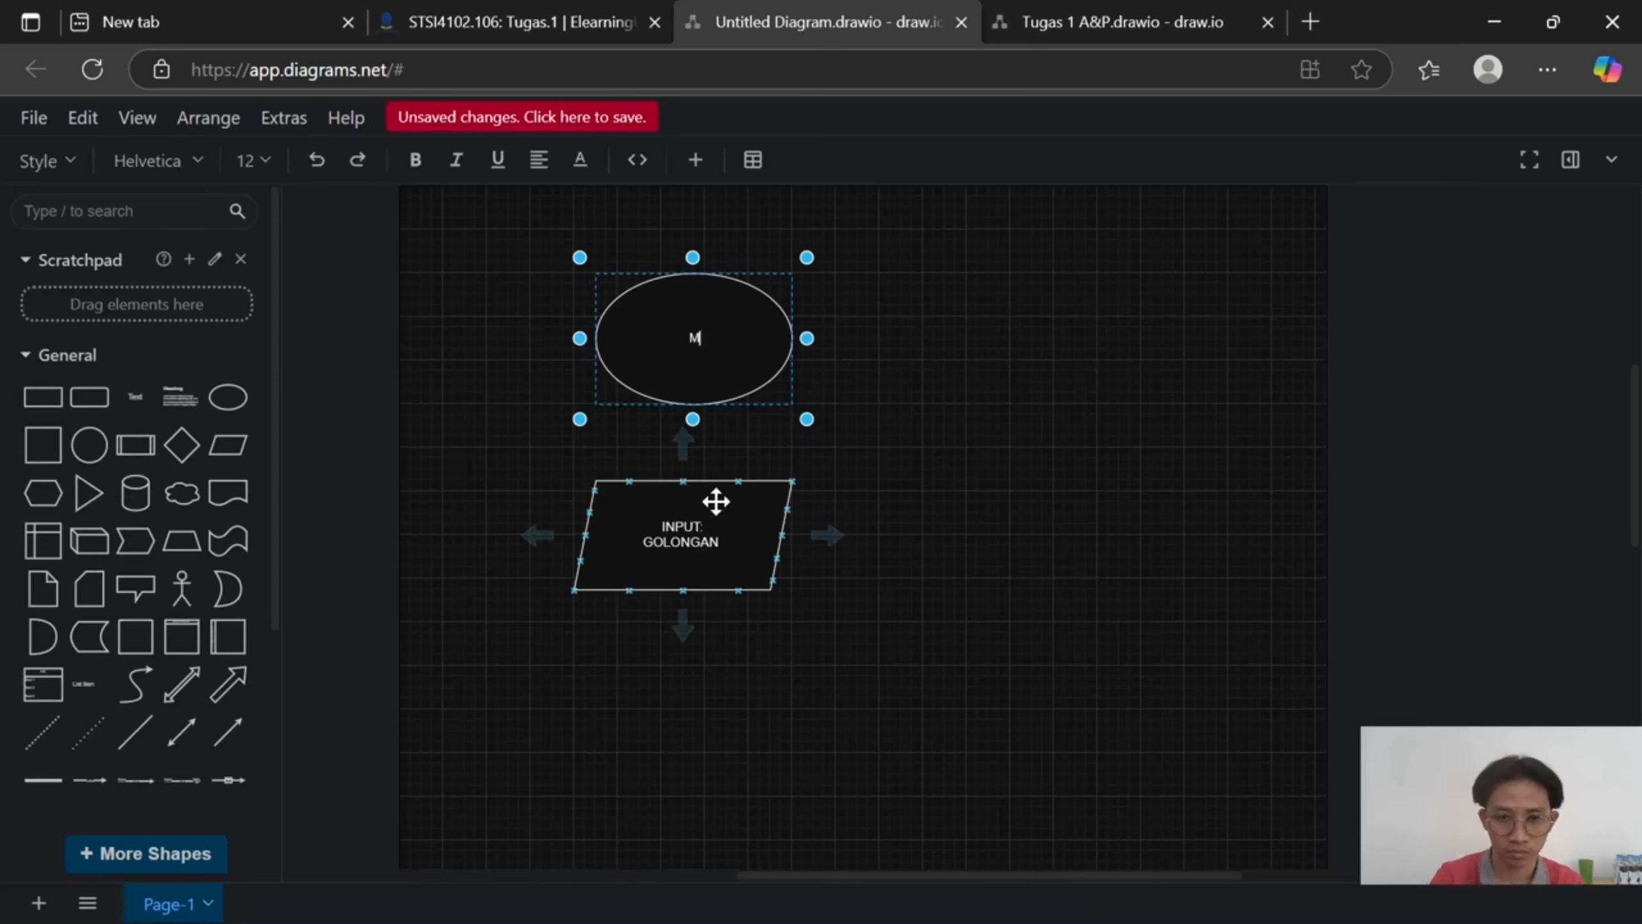
pyautogui.click(716, 502)
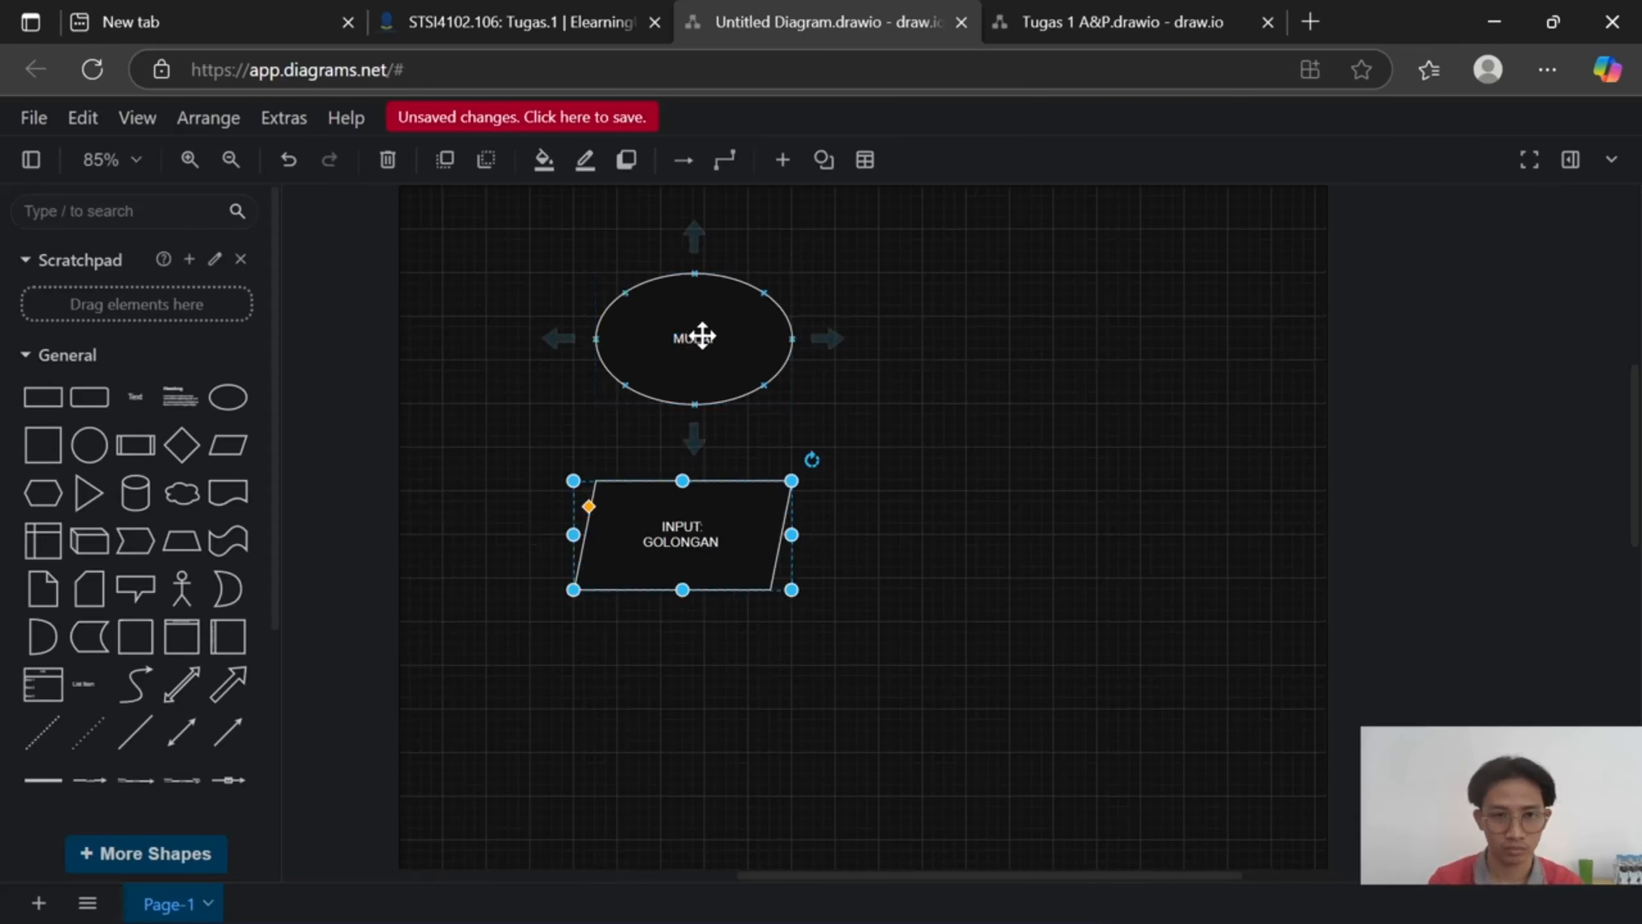
pyautogui.click(711, 337)
pyautogui.write('Mu')
# Replace the parallelogram's text with "Input:" followed by "Golongan A", "Golongan B" and "Golongan C" on separate lines.
pyautogui.doubleClick(697, 515)
pyautogui.write('Input: ')
pyautogui.write('Golongan A')
pyautogui.press('Return')
pyautogui.write('Golongan B ')
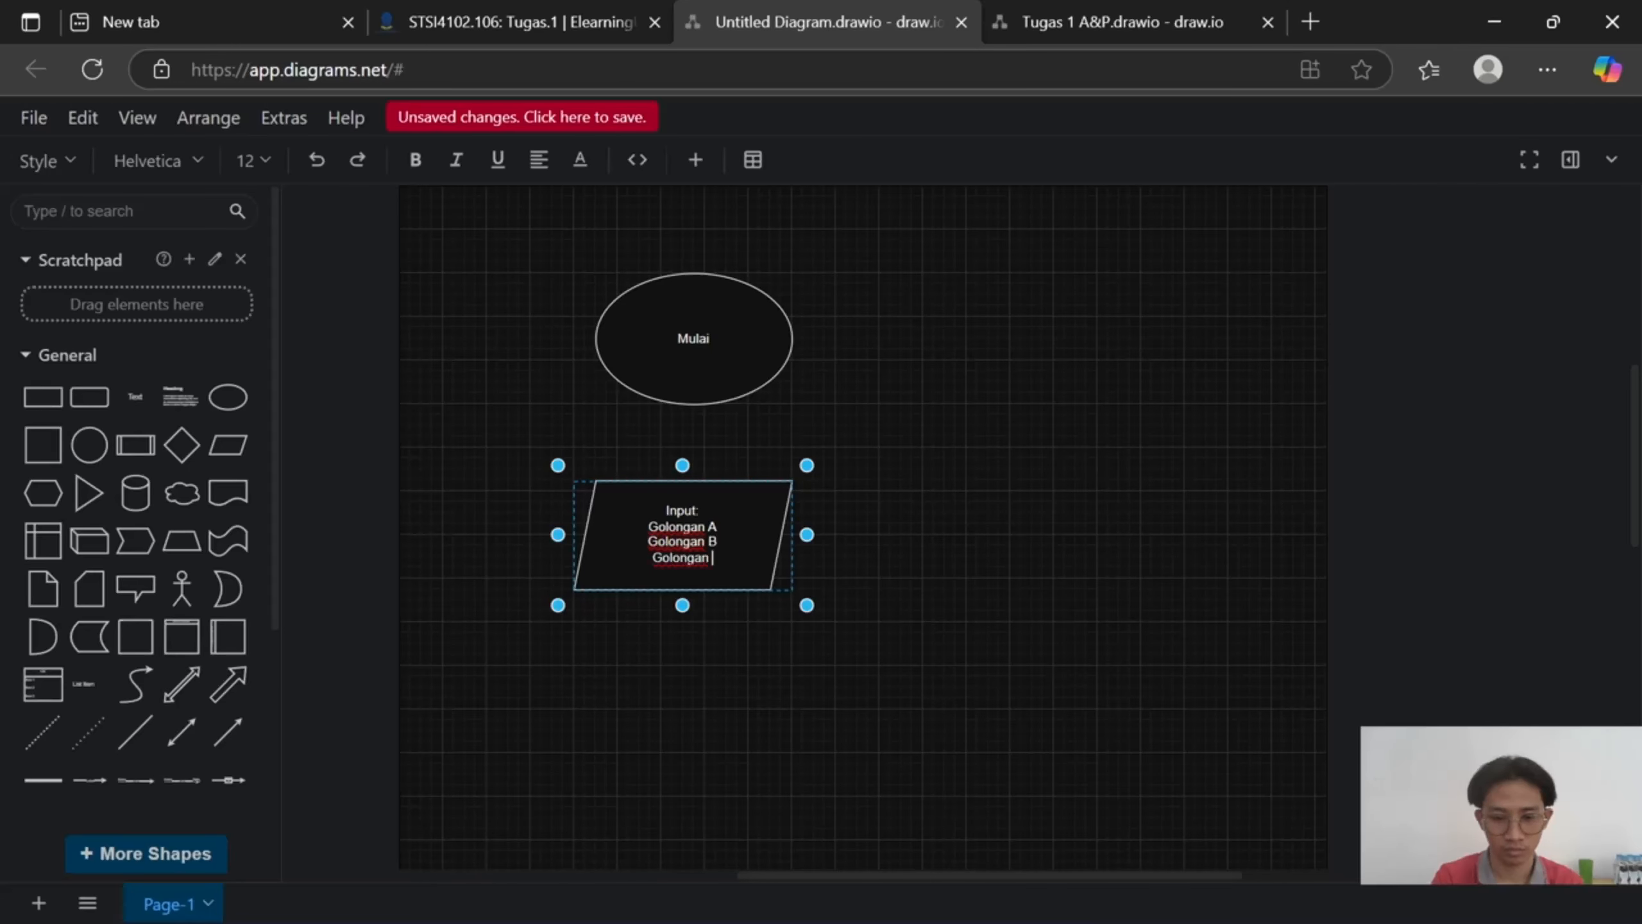
pyautogui.write('Golongan C')
# Enlarge the font of the Golongan lines in the parallelogram.
pyautogui.hotkey('ctrl', 'a')
pyautogui.click(254, 160)
pyautogui.click(305, 411)
pyautogui.click(253, 160)
pyautogui.click(285, 317)
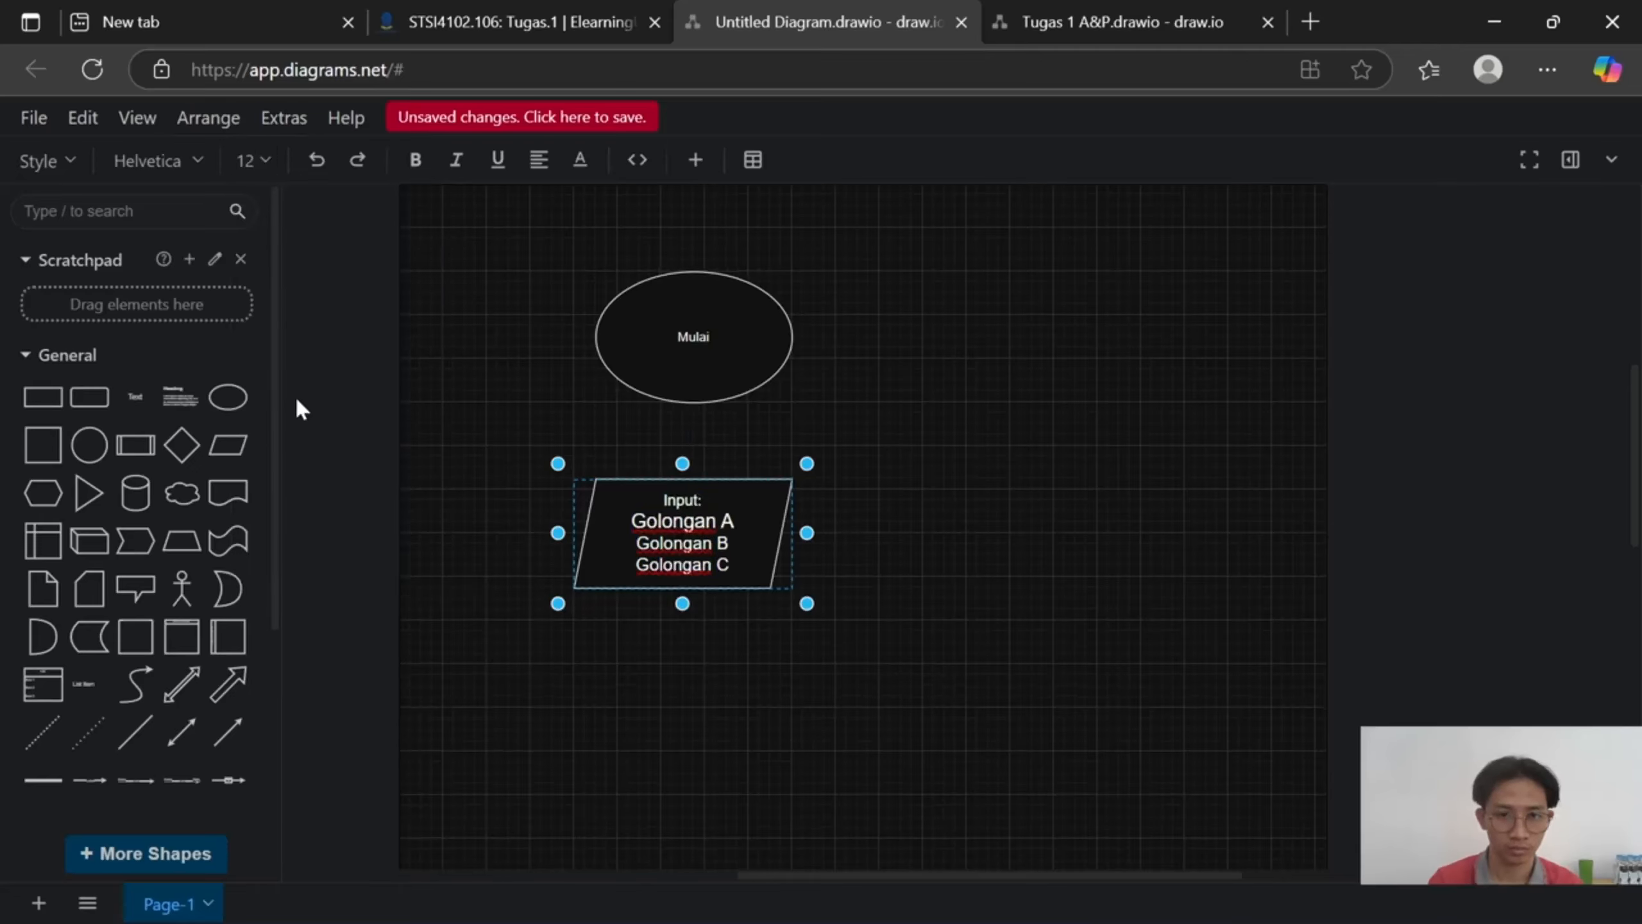
# Increase the parallelogram's font size further and undo the excess, keeping the "Input:" heading larger than the Golongan lines.
pyautogui.hotkey('ctrl', 'a')
pyautogui.click(253, 160)
pyautogui.click(296, 419)
pyautogui.click(257, 161)
pyautogui.click(299, 439)
pyautogui.click(265, 166)
pyautogui.click(337, 449)
pyautogui.hotkey('ctrl', 'z')
pyautogui.click(518, 411)
pyautogui.hotkey('ctrl', 'z')
pyautogui.hotkey('ctrl', 'shift', 'z')
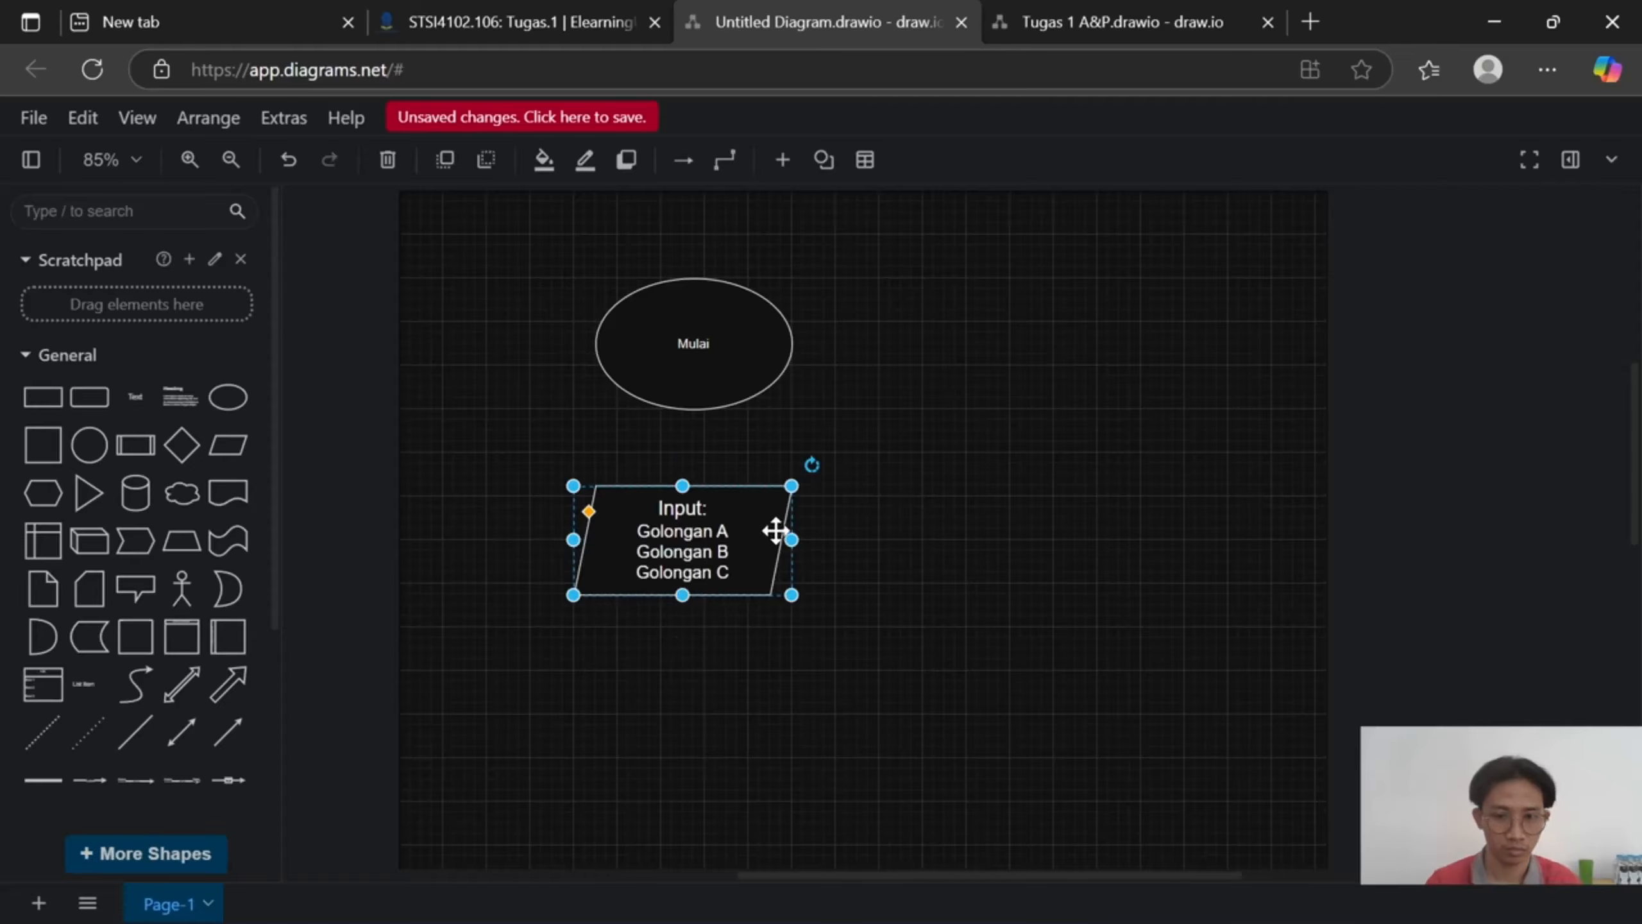
pyautogui.doubleClick(718, 543)
pyautogui.click(257, 160)
pyautogui.click(285, 427)
# Increase the font size of the "Mulai" label in the ellipse.
pyautogui.click(696, 356)
pyautogui.doubleClick(696, 356)
pyautogui.click(258, 162)
pyautogui.click(291, 473)
pyautogui.click(564, 415)
# Add a diamond below the parallelogram and enlarge it to about three and a quarter major grid squares across.
pyautogui.scroll(-1, 776, 433)
pyautogui.click(705, 433)
pyautogui.click(504, 441)
pyautogui.click(182, 445)
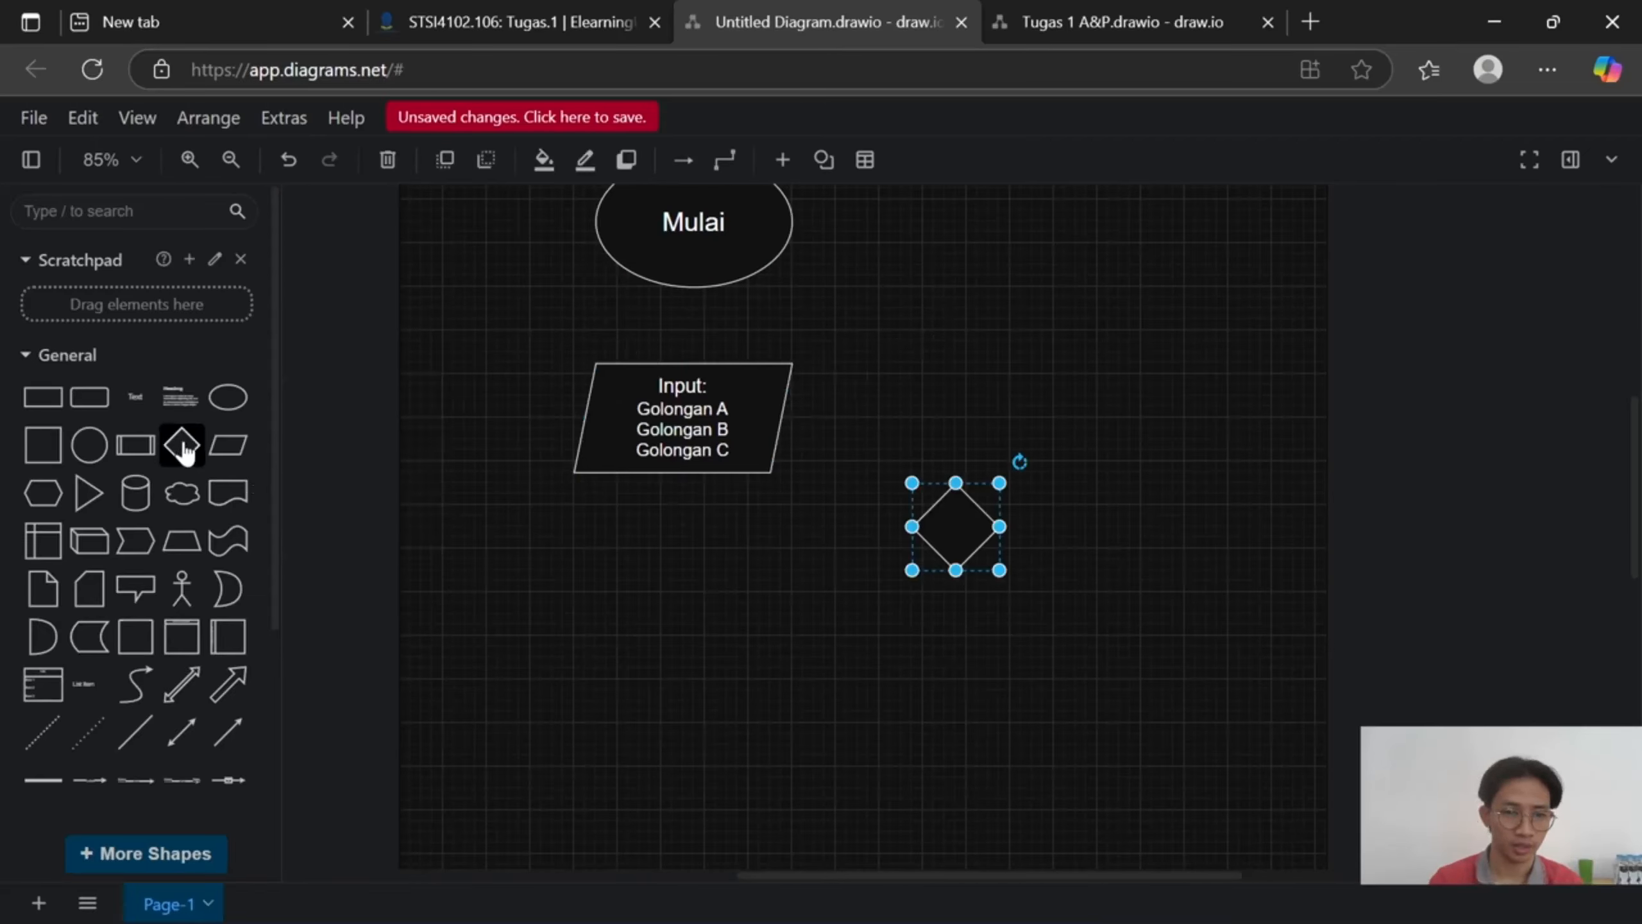
pyautogui.moveTo(973, 538); pyautogui.dragTo(782, 647)
pyautogui.moveTo(710, 598); pyautogui.dragTo(696, 634)
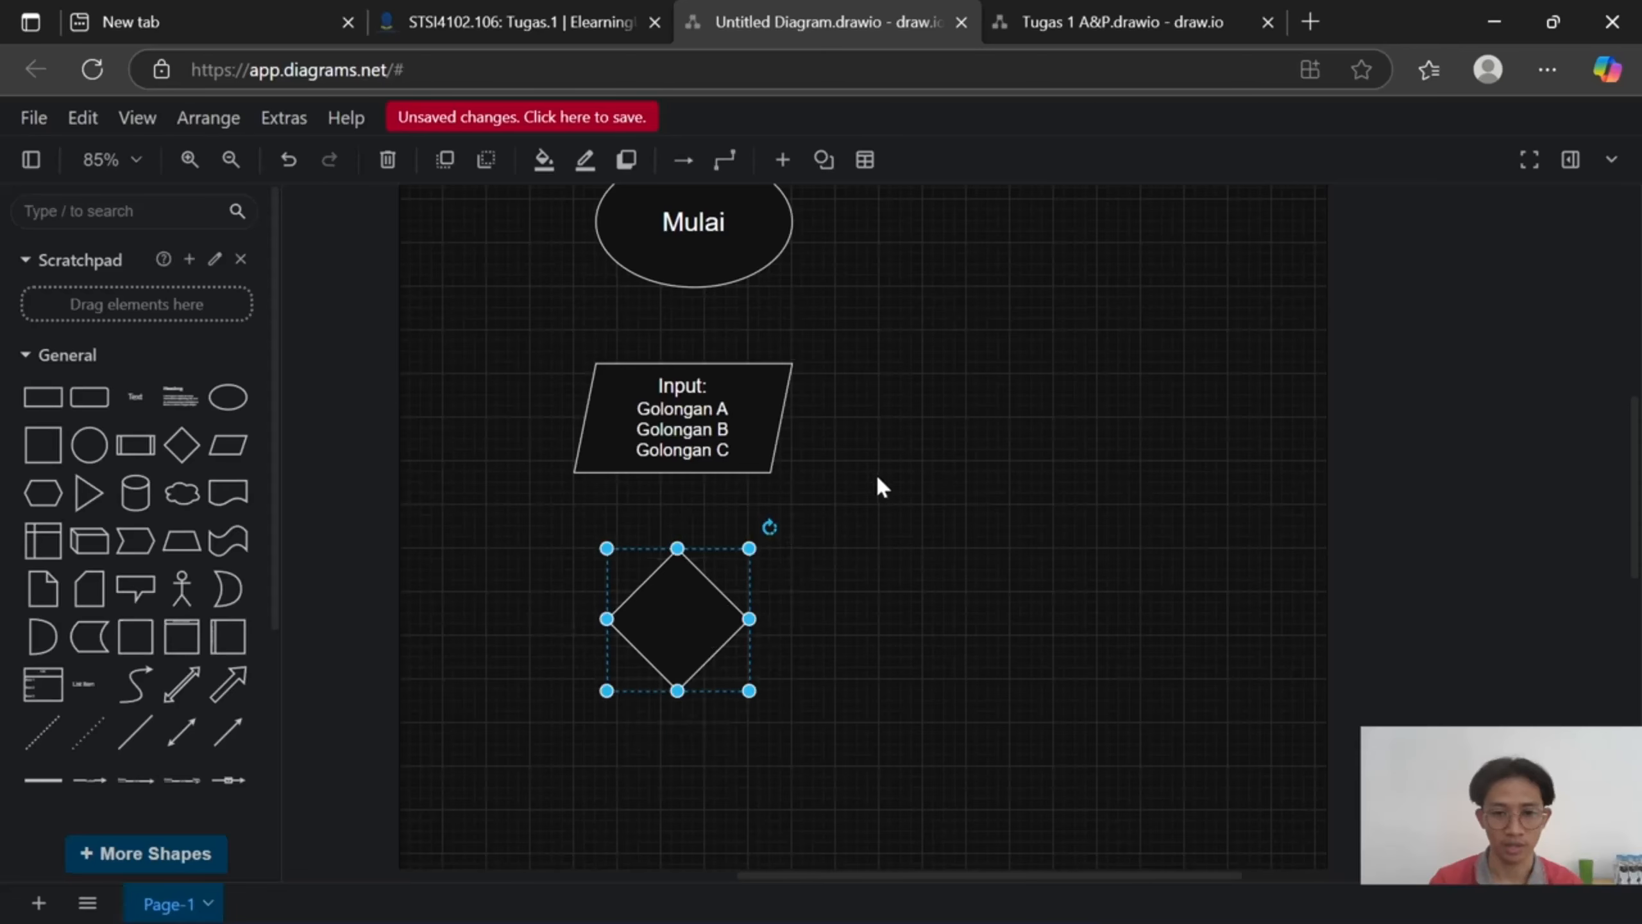
# Connect the Mulai ellipse to the Input parallelogram with an arrow and centre the parallelogram beneath the ellipse.
pyautogui.scroll(2, 855, 496)
pyautogui.scroll(-3, 905, 498)
pyautogui.click(1023, 506)
pyautogui.scroll(3, 776, 401)
pyautogui.click(702, 461)
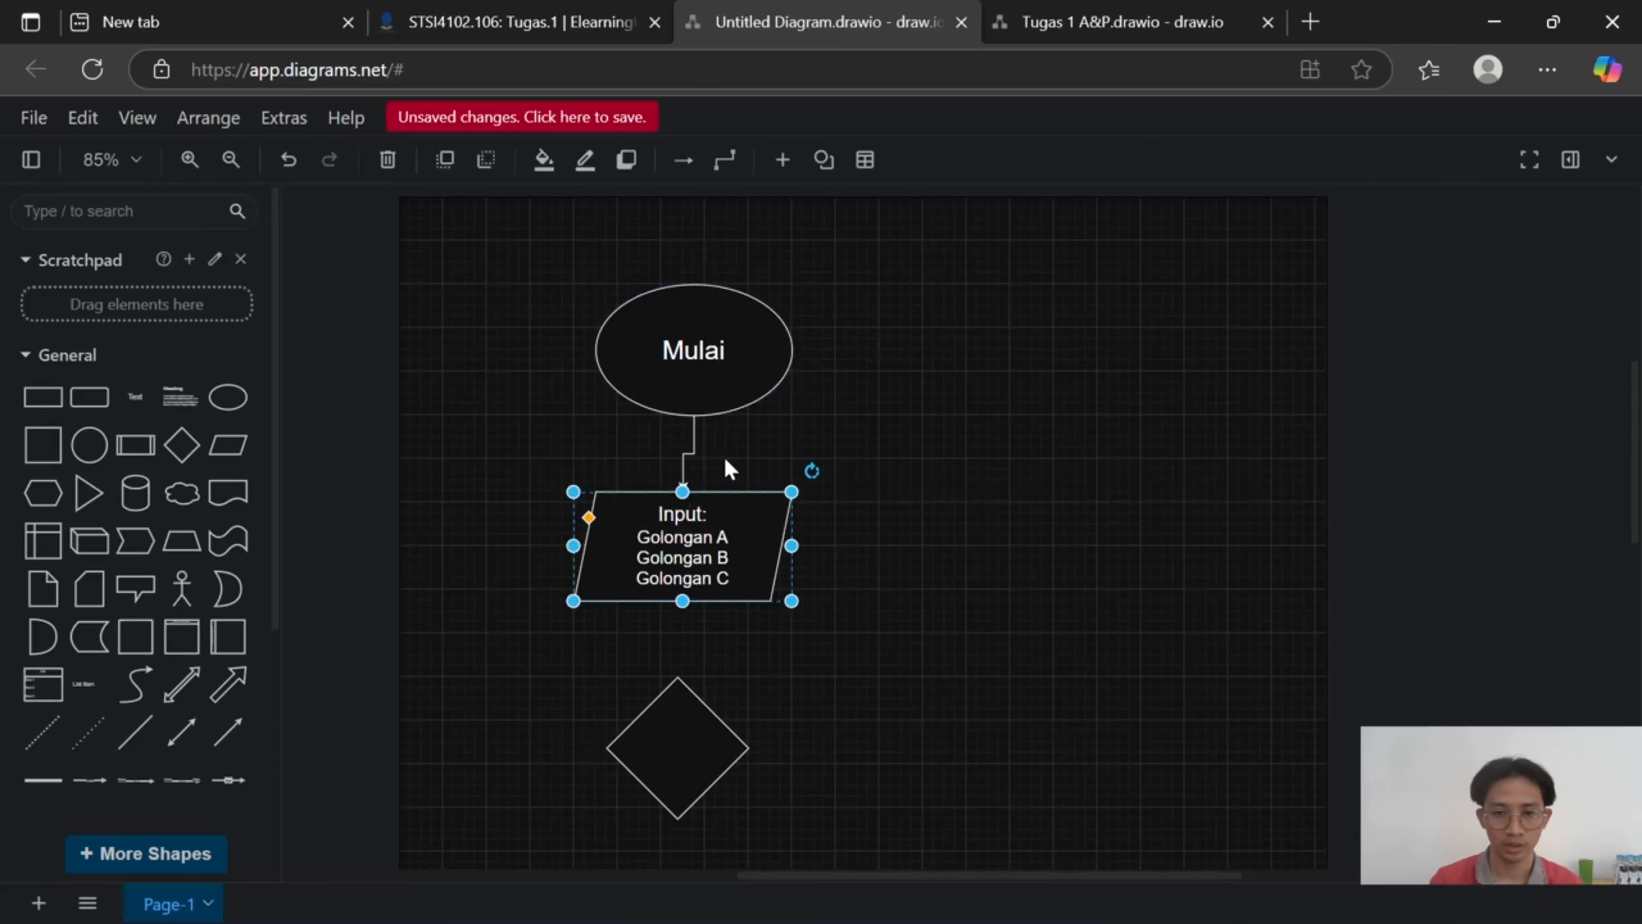
pyautogui.moveTo(736, 516); pyautogui.dragTo(736, 517)
# Connect the Input parallelogram to the diamond with an arrow and centre the diamond beneath the parallelogram.
pyautogui.scroll(-2, 736, 518)
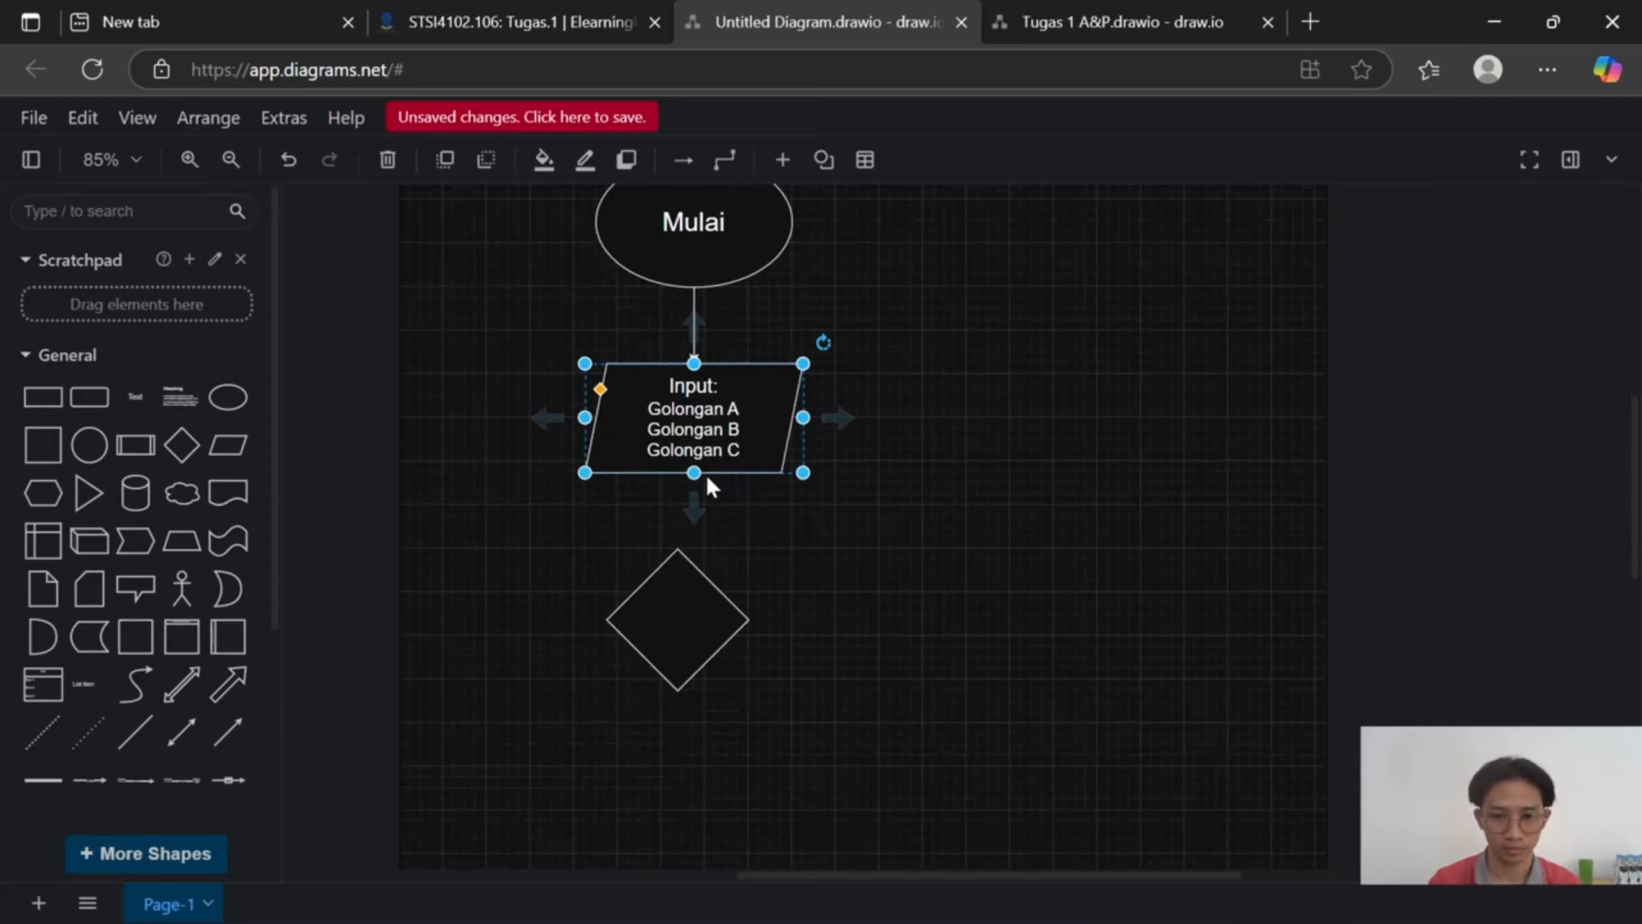
pyautogui.click(694, 507)
pyautogui.moveTo(692, 609); pyautogui.dragTo(711, 609)
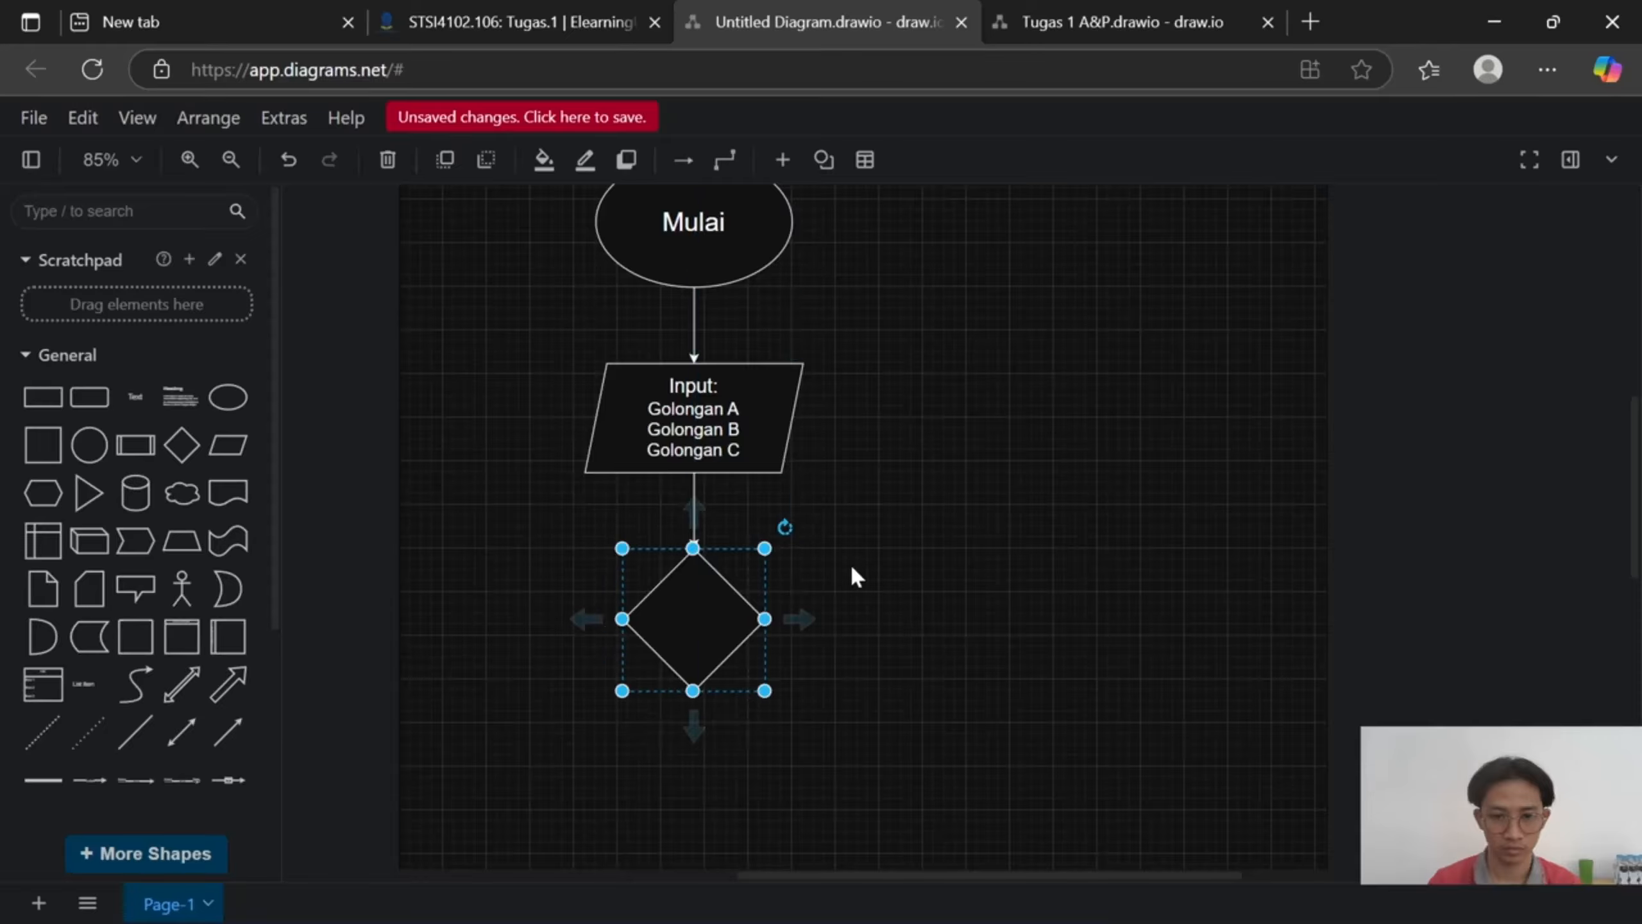
# Label the diamond "Golongan A" and "Gaji 5.000.000" at font size 16 and enlarge it to about three and three-quarter major grid squares.
pyautogui.click(895, 549)
pyautogui.scroll(-2, 880, 532)
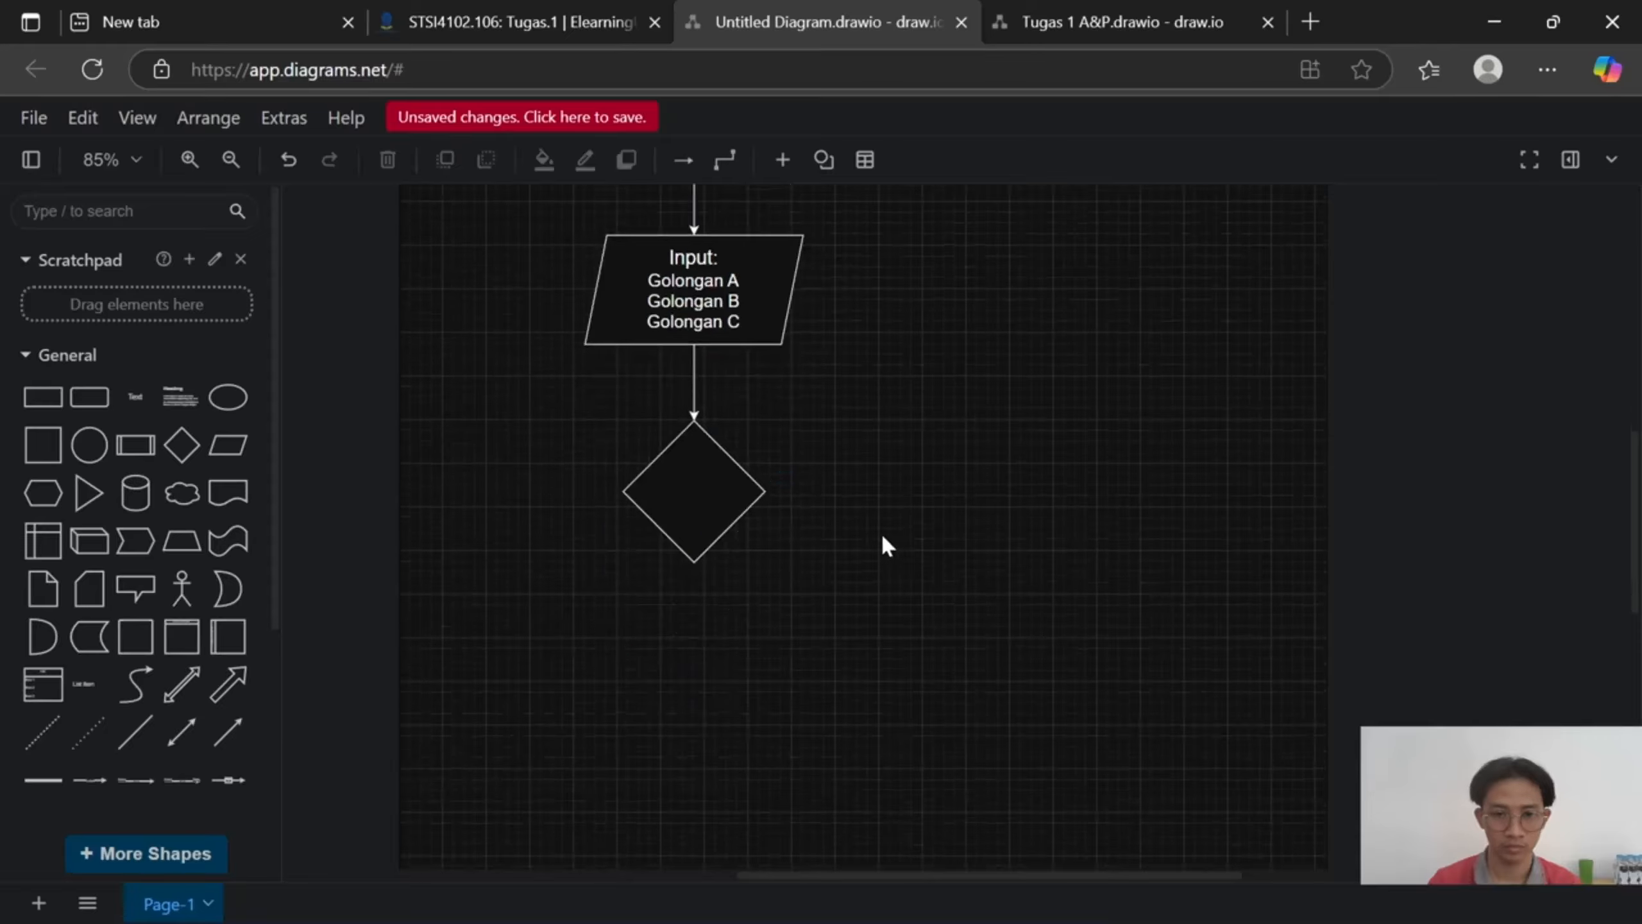
pyautogui.doubleClick(705, 488)
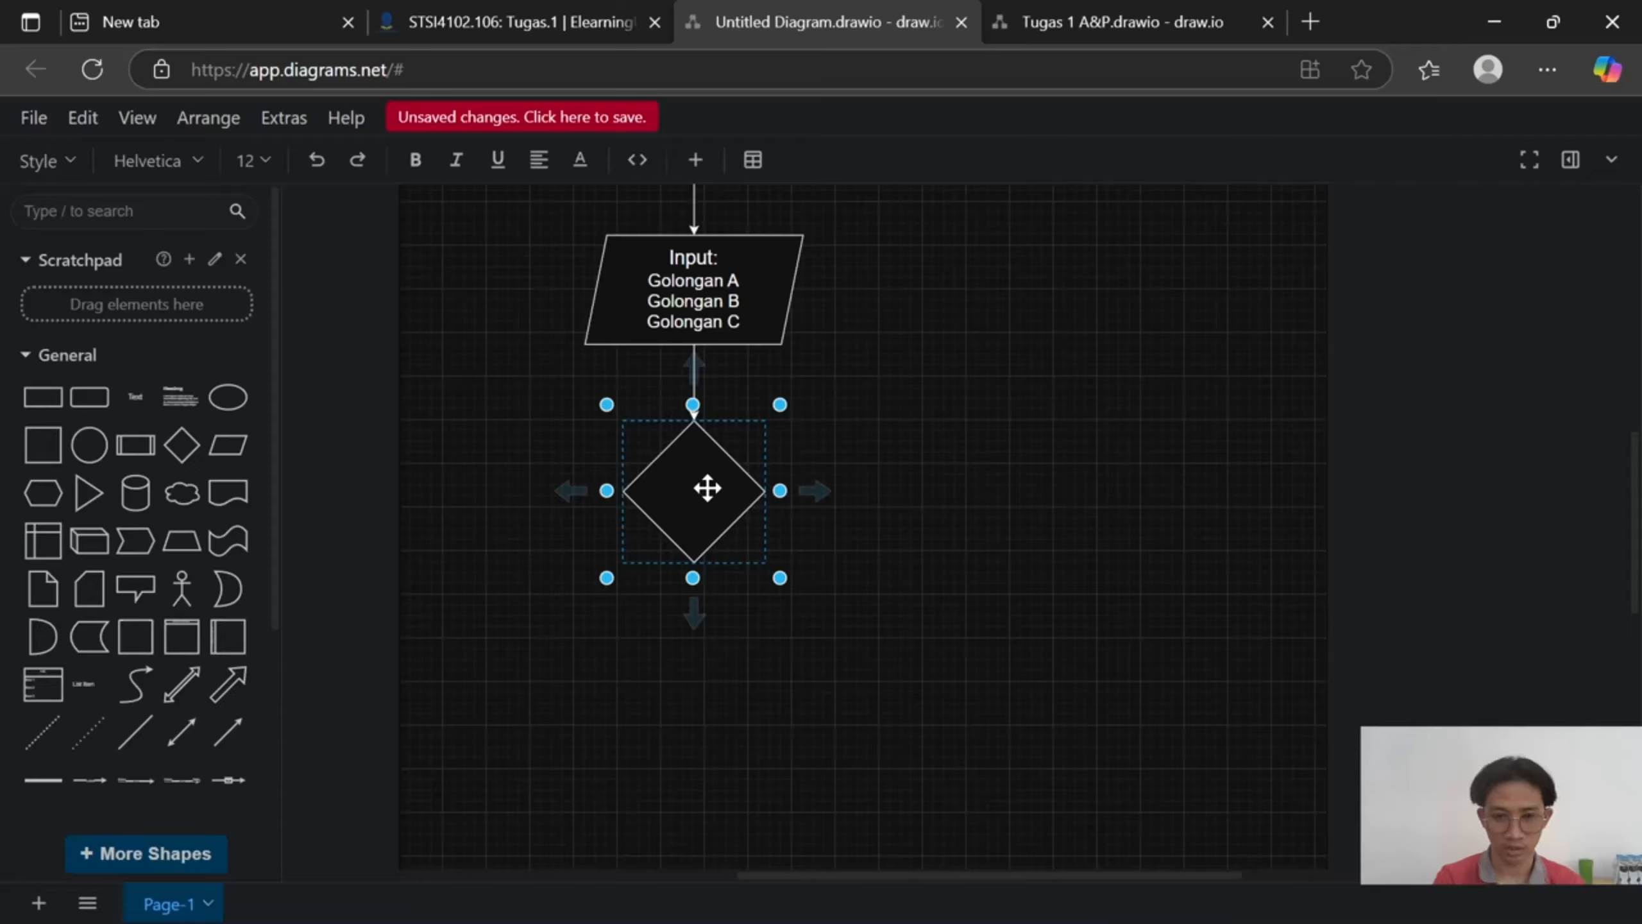
pyautogui.write('Golongan A')
pyautogui.press('Return')
pyautogui.write('Gaji 5.000.000')
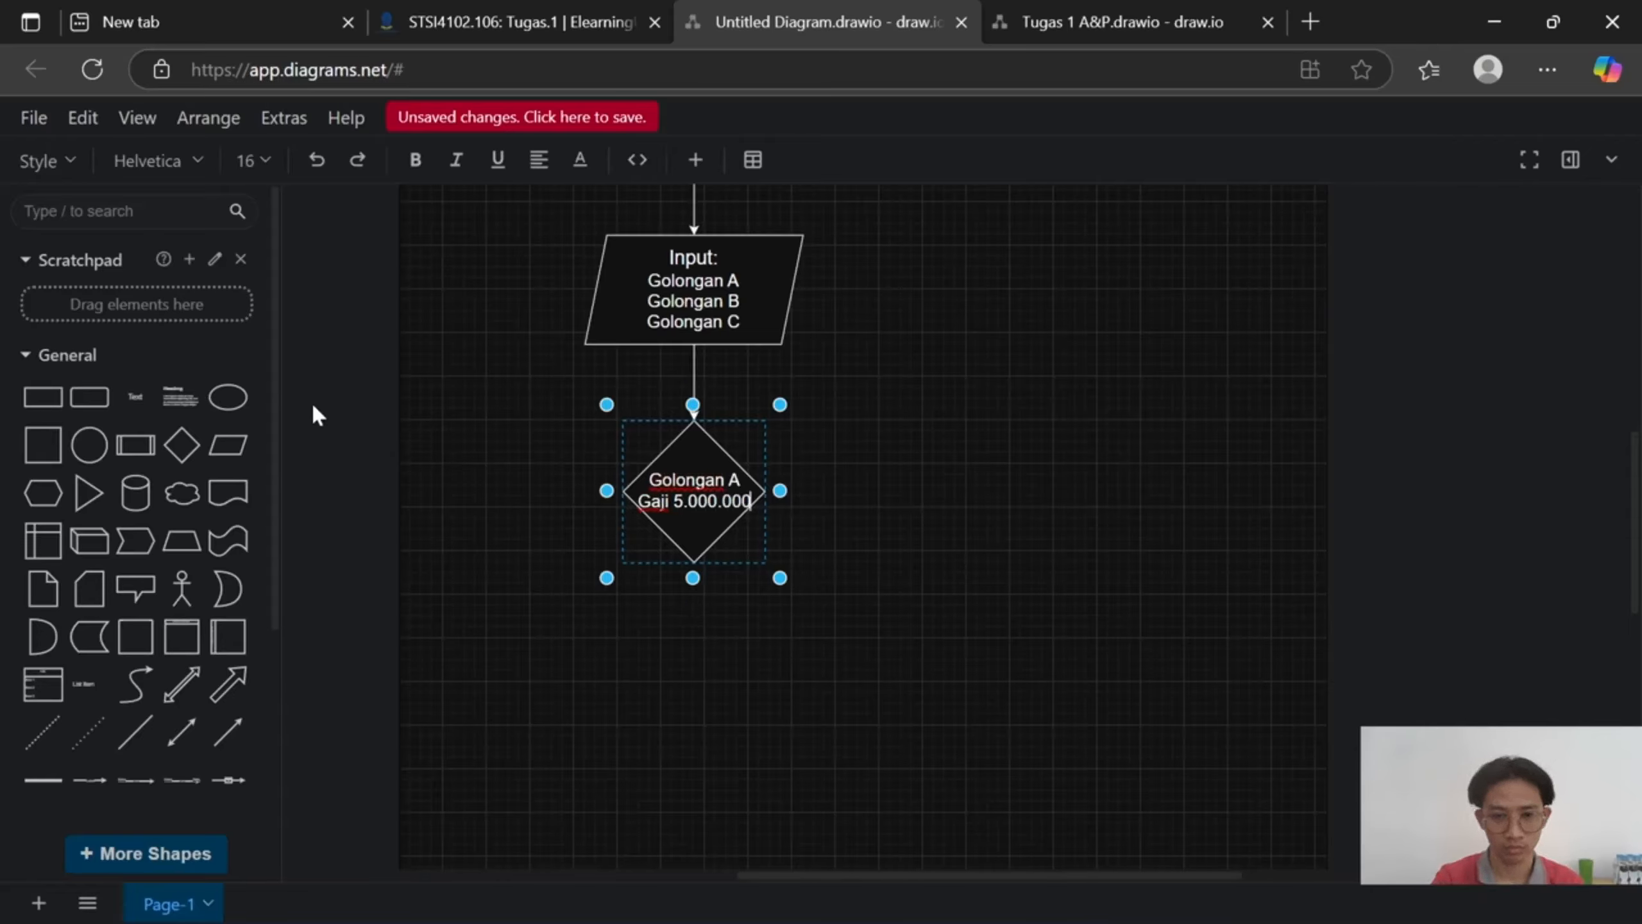
pyautogui.press('Escape')
pyautogui.moveTo(764, 562); pyautogui.dragTo(773, 587)
# Duplicate the Golongan A diamond and place the copy beside it at the same height.
pyautogui.hotkey('ctrl', 'c')
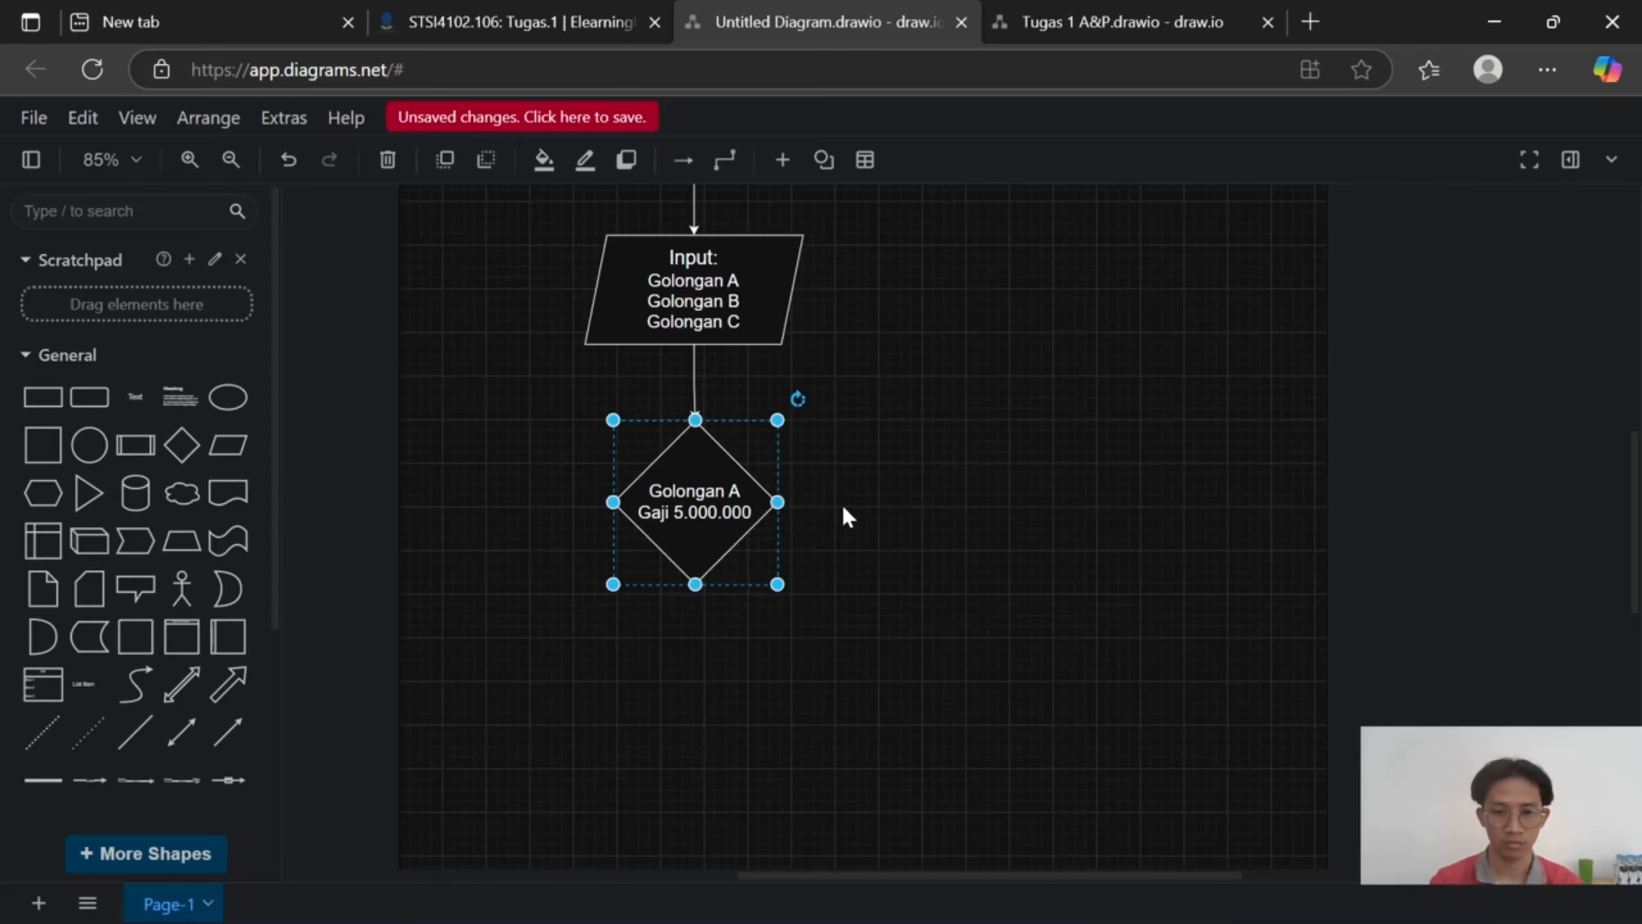
pyautogui.hotkey('ctrl', 'v')
pyautogui.hscroll(2, 945, 538)
pyautogui.moveTo(650, 591); pyautogui.dragTo(799, 517)
pyautogui.click(1027, 527)
pyautogui.click(1033, 480)
pyautogui.click(815, 518)
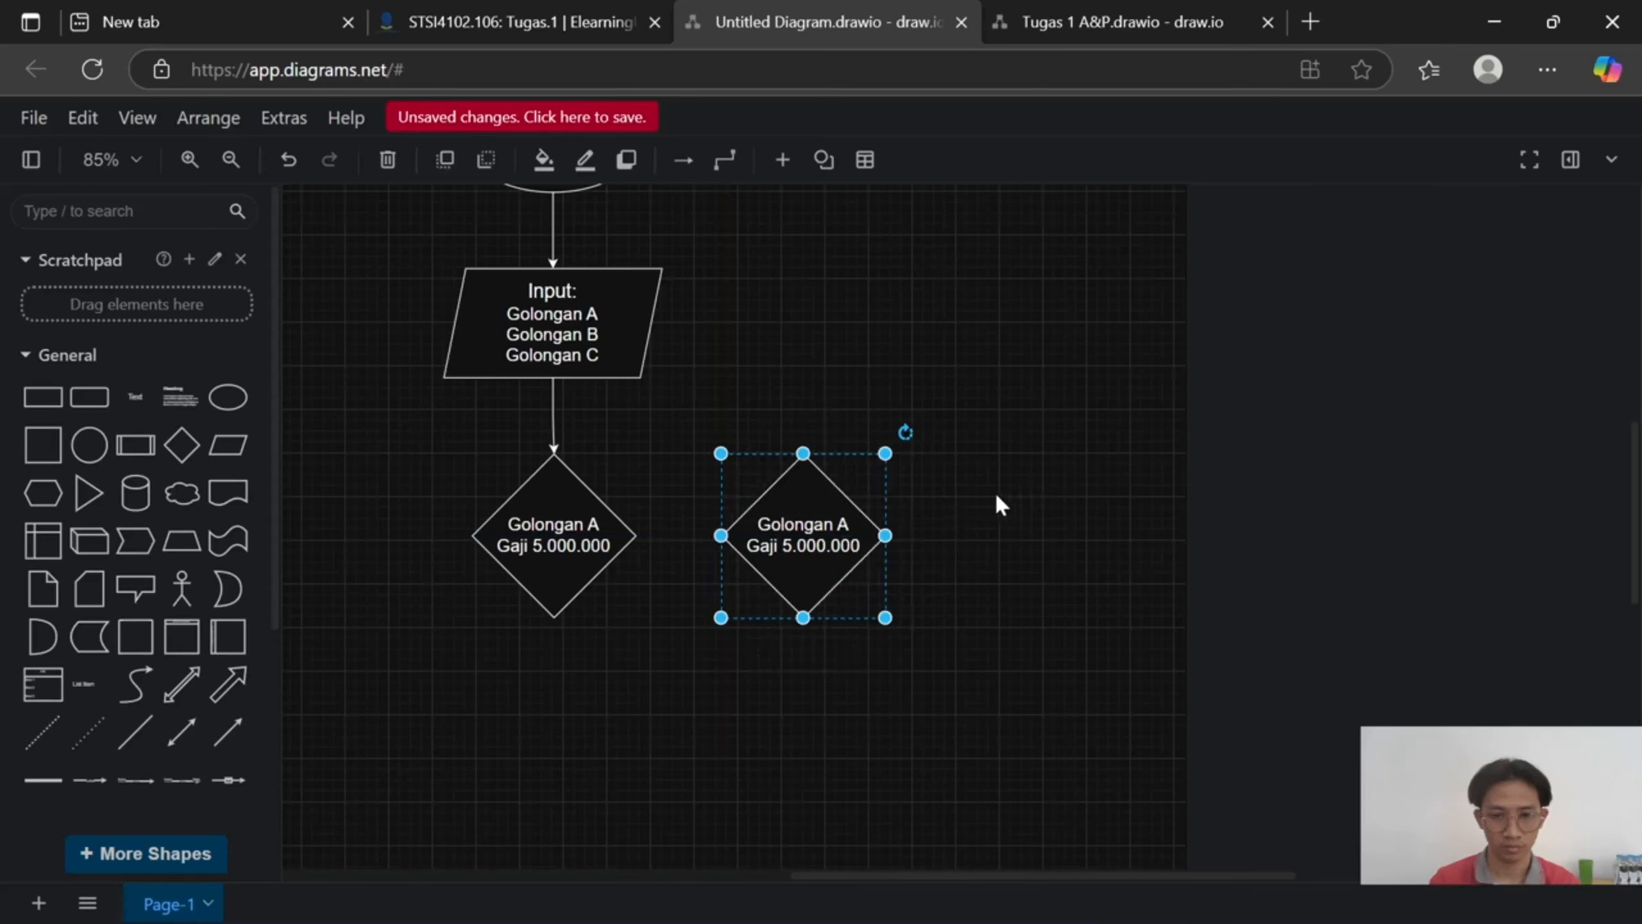
# Change the copied diamond's text to "Golongan B" and "Gaji 6.500.000".
pyautogui.doubleClick(819, 532)
pyautogui.press('Up')
pyautogui.press('BackSpace')
pyautogui.write('B')
pyautogui.press('Down')
pyautogui.press('BackSpace')
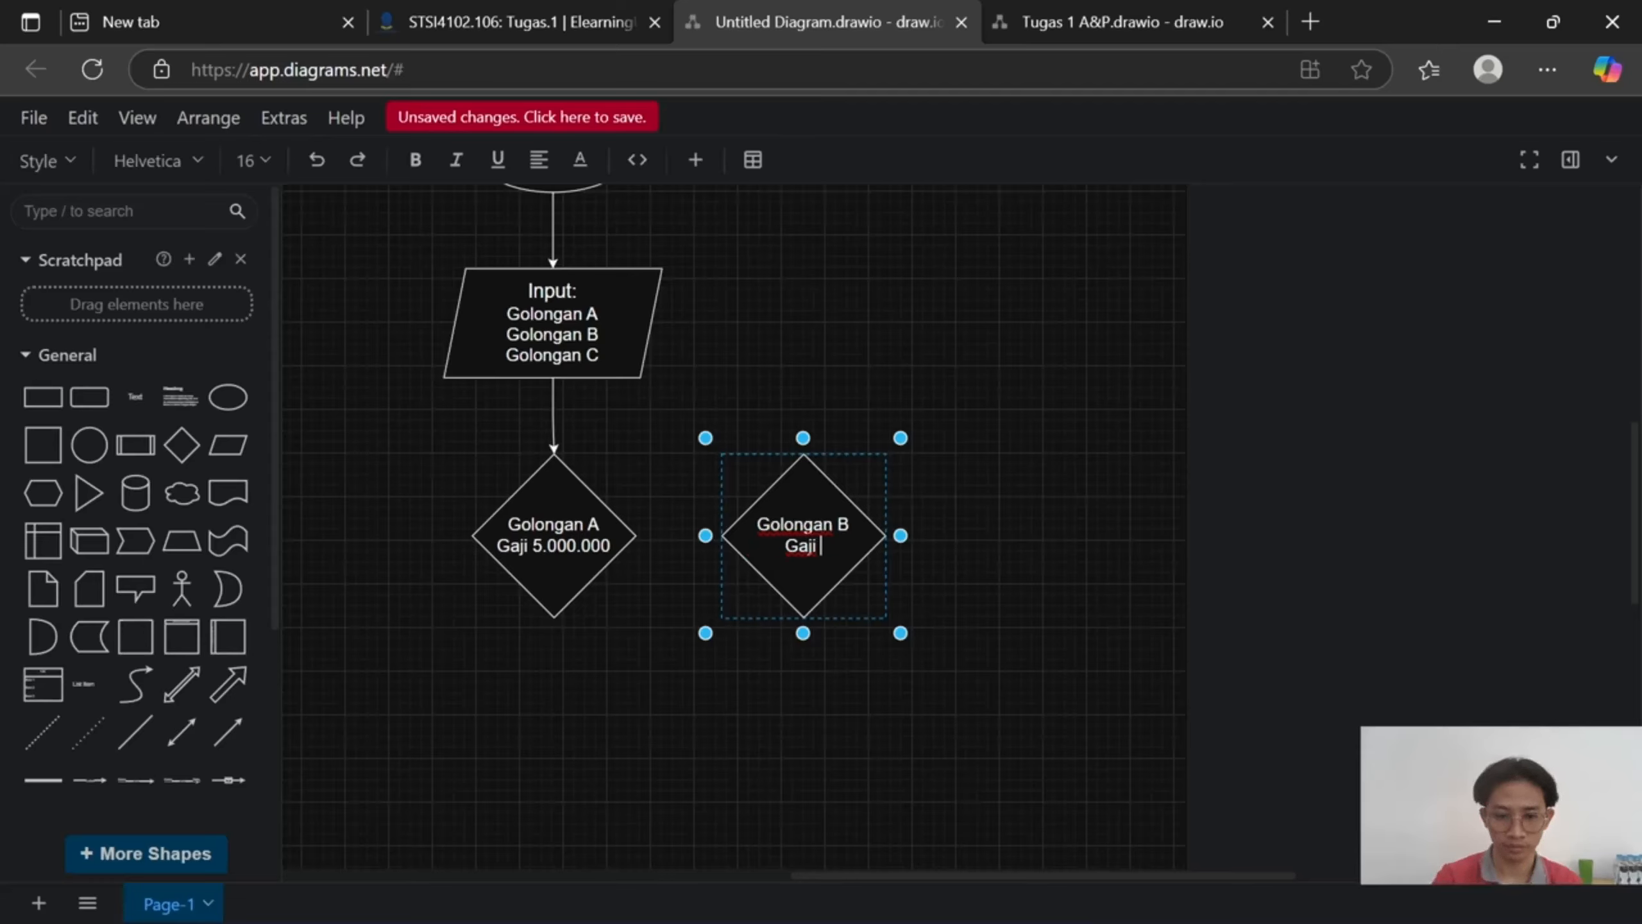
# Paste another copy of the diamond and place it to the right of Golongan B in the same row.
pyautogui.click(1039, 555)
pyautogui.hotkey('ctrl', 'v')
pyautogui.moveTo(1094, 598); pyautogui.dragTo(1032, 495)
# Change the third diamond's text to "Golongan C" and "Gaji 9.500.000".
pyautogui.doubleClick(1059, 538)
pyautogui.click(1004, 546)
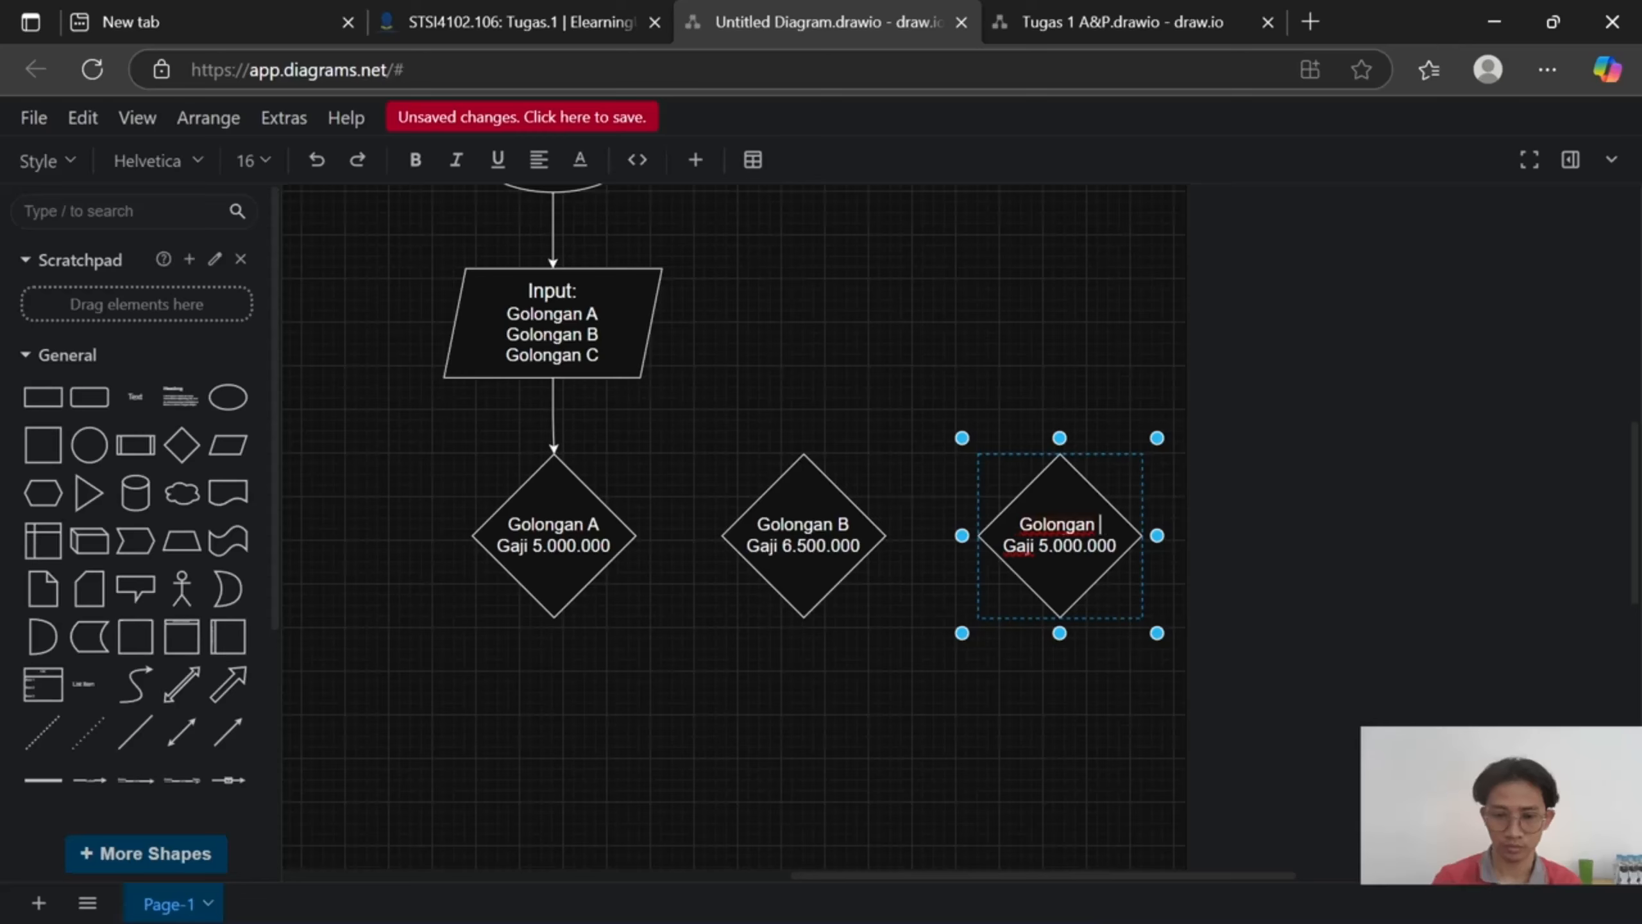
pyautogui.press('BackSpace')
pyautogui.press('BackSpace')
pyautogui.press('BackSpace')
pyautogui.press('BackSpace')
pyautogui.press('BackSpace')
pyautogui.press('BackSpace')
pyautogui.press('BackSpace')
pyautogui.press('BackSpace')
pyautogui.press('BackSpace')
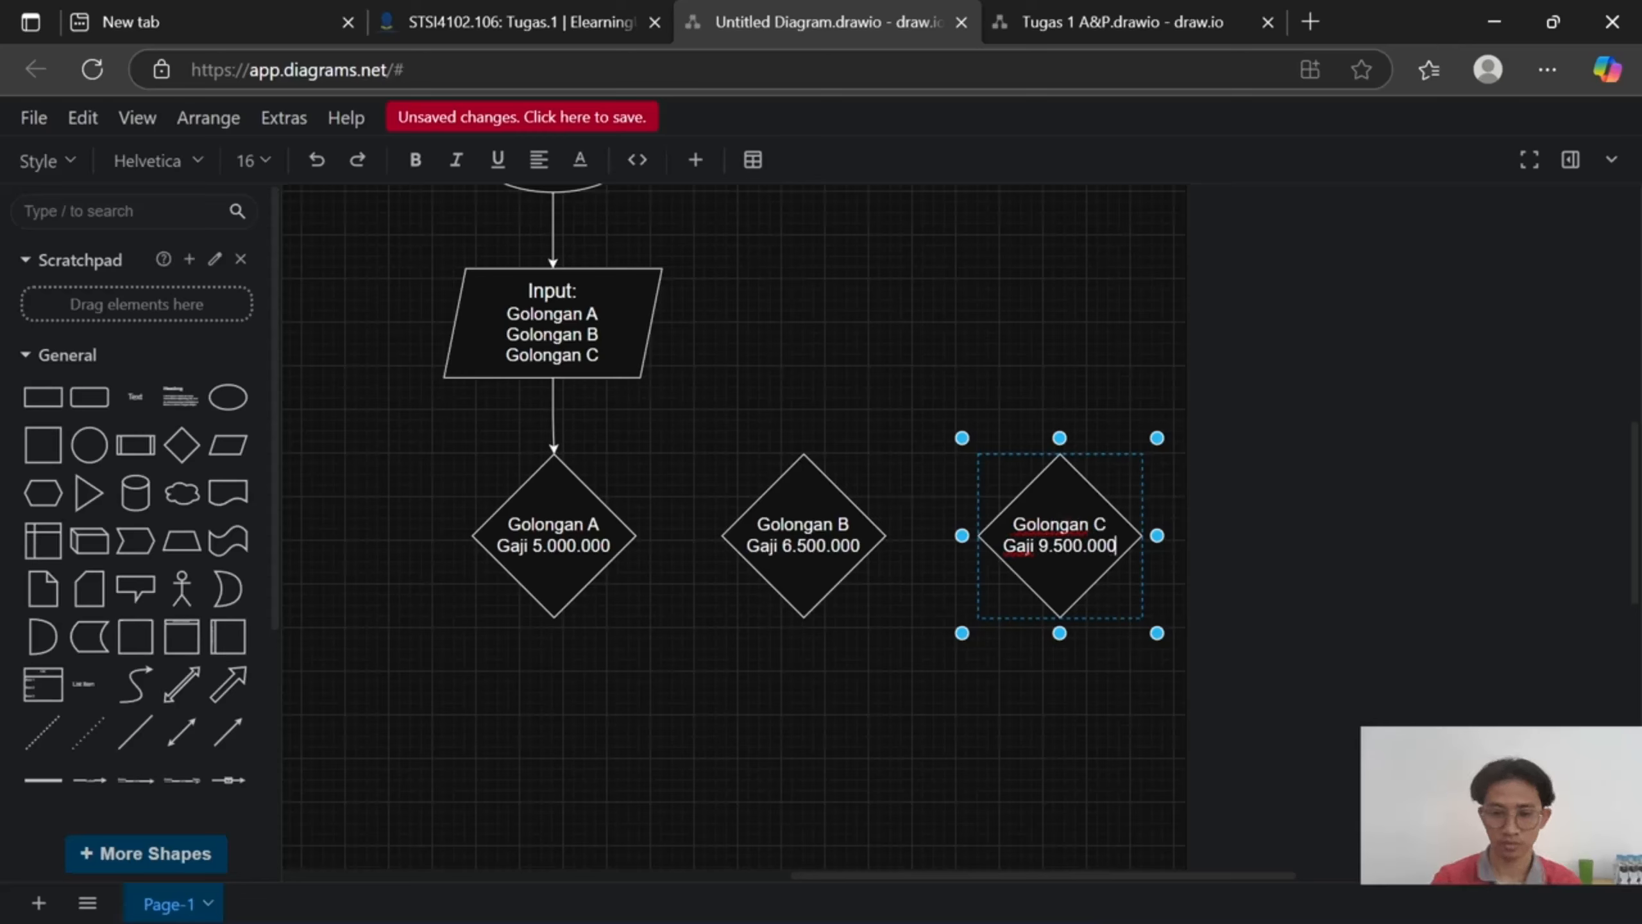
# Check the group salaries and overtime rules on the Tugas.1 e-learning page and return to the flowchart.
pyautogui.click(580, 26)
pyautogui.scroll(-10, 727, 236)
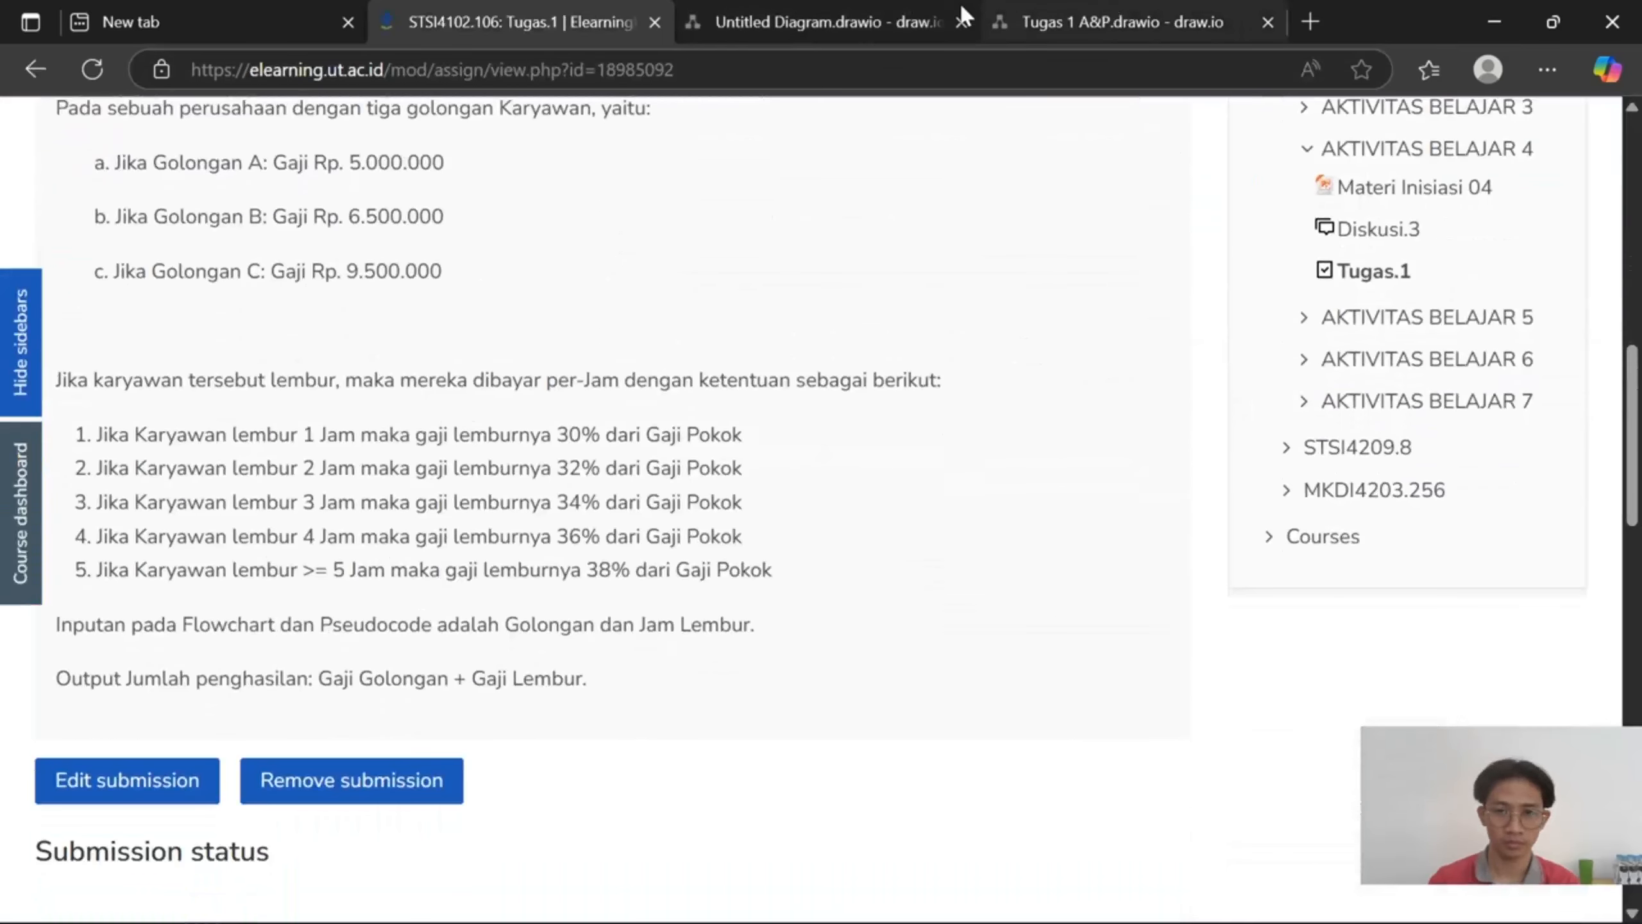
pyautogui.click(963, 16)
pyautogui.click(1196, 472)
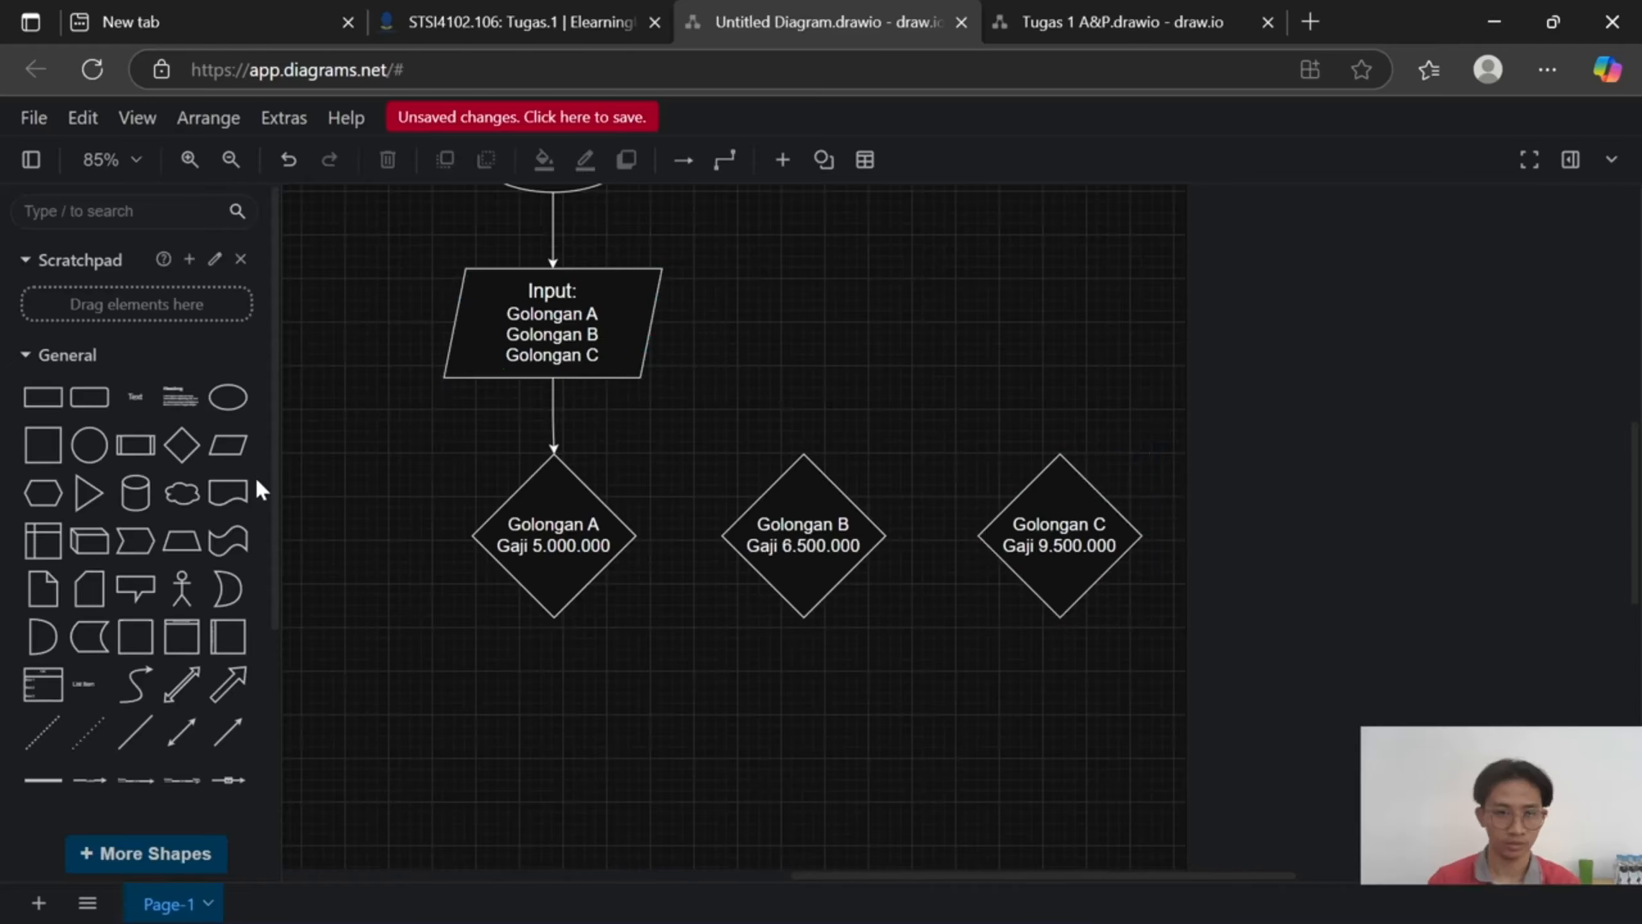
# Add a rectangle to the right of the Golongan C diamond, labelled "Inputan Tidak Valid" in a larger font.
pyautogui.click(39, 406)
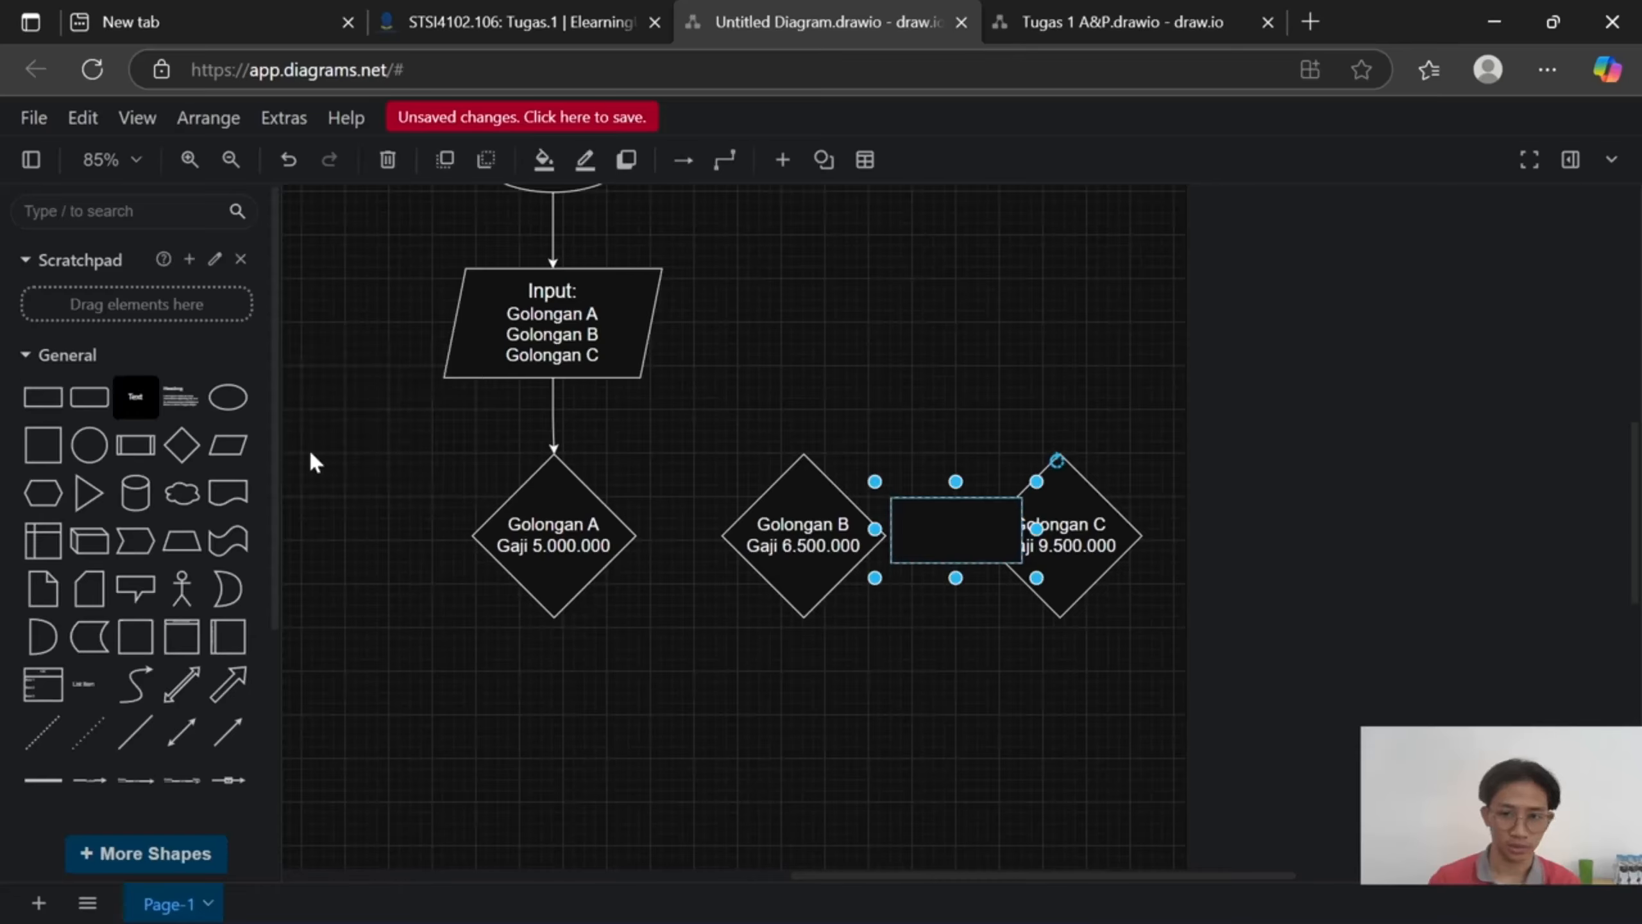
pyautogui.moveTo(935, 518); pyautogui.dragTo(1257, 525)
pyautogui.doubleClick(896, 490)
pyautogui.click(254, 161)
pyautogui.click(312, 418)
pyautogui.write('Inputan Tidak Val')
pyautogui.click(908, 408)
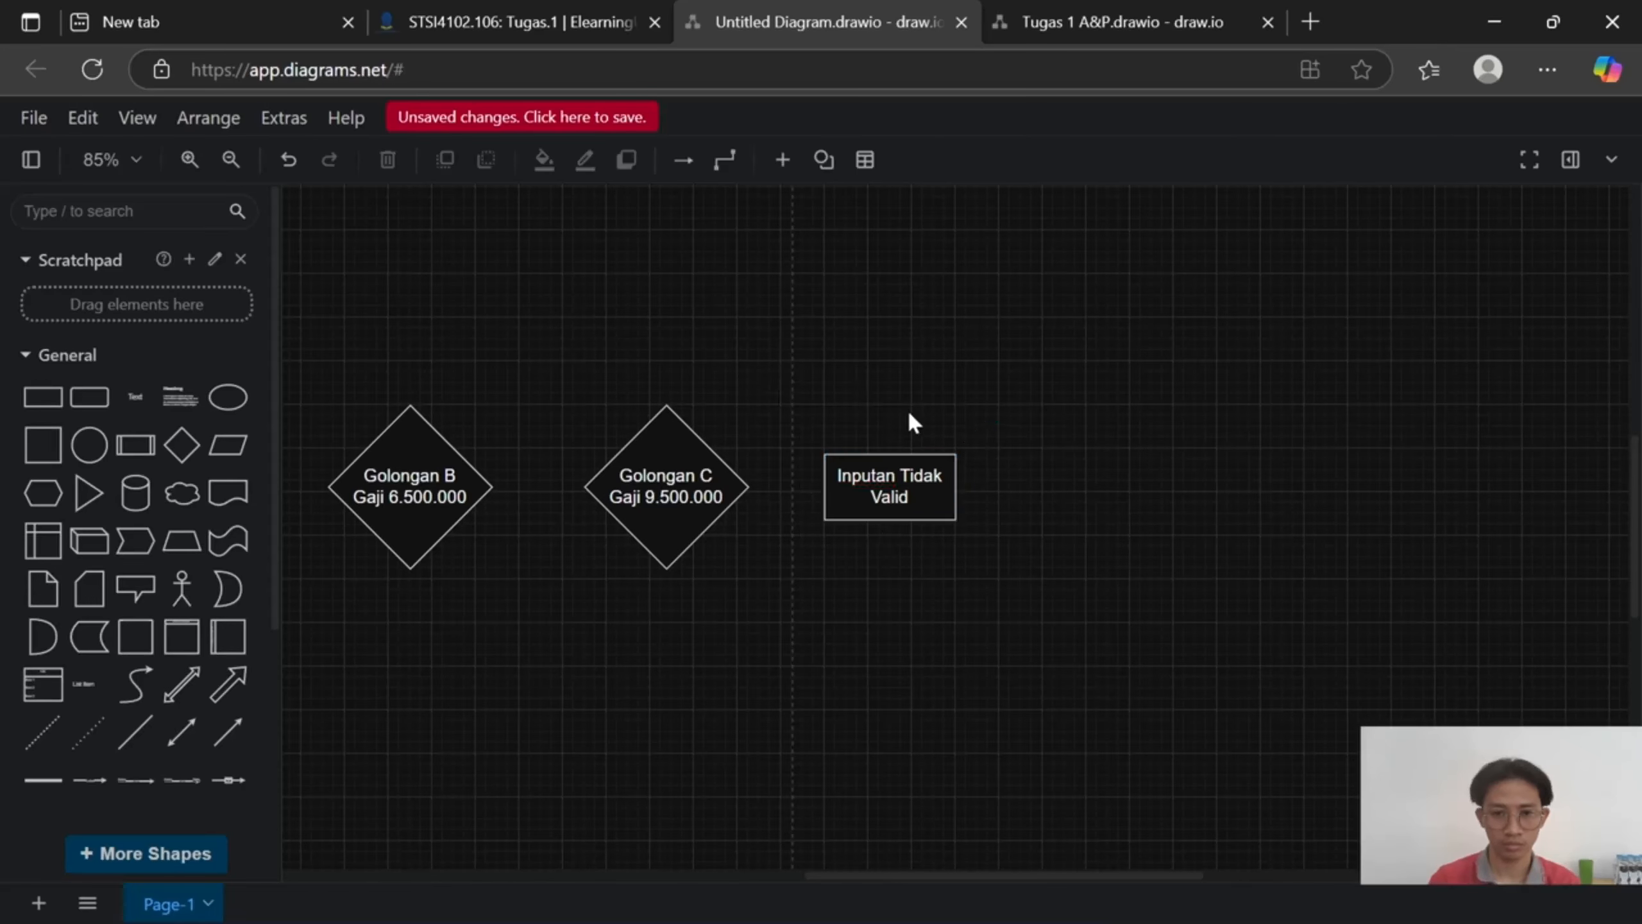
# Increase the font size of the "Inputan Tidak Valid" label again.
pyautogui.doubleClick(905, 486)
pyautogui.click(254, 161)
pyautogui.click(309, 419)
pyautogui.click(705, 388)
# Try enlarging the font of the Golongan heading lines in the C, B and A diamonds.
pyautogui.doubleClick(712, 488)
pyautogui.click(256, 162)
pyautogui.click(311, 415)
pyautogui.click(423, 372)
pyautogui.doubleClick(377, 494)
pyautogui.click(252, 160)
pyautogui.click(308, 420)
pyautogui.hscroll(-5, 836, 364)
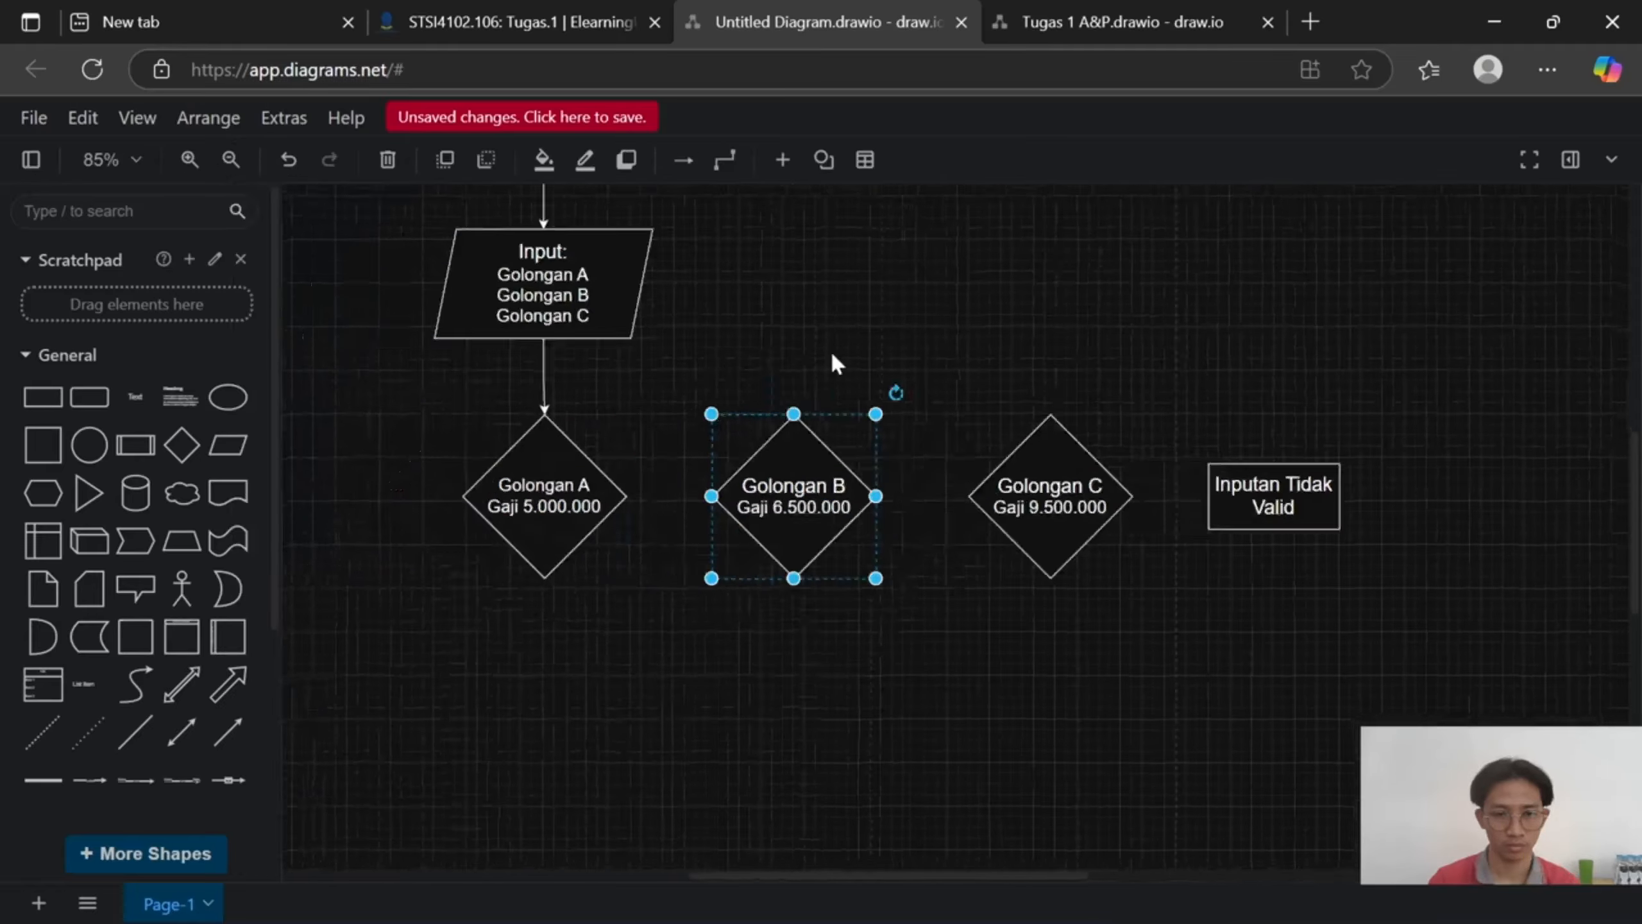
pyautogui.doubleClick(521, 494)
pyautogui.click(252, 161)
pyautogui.click(308, 419)
pyautogui.click(940, 388)
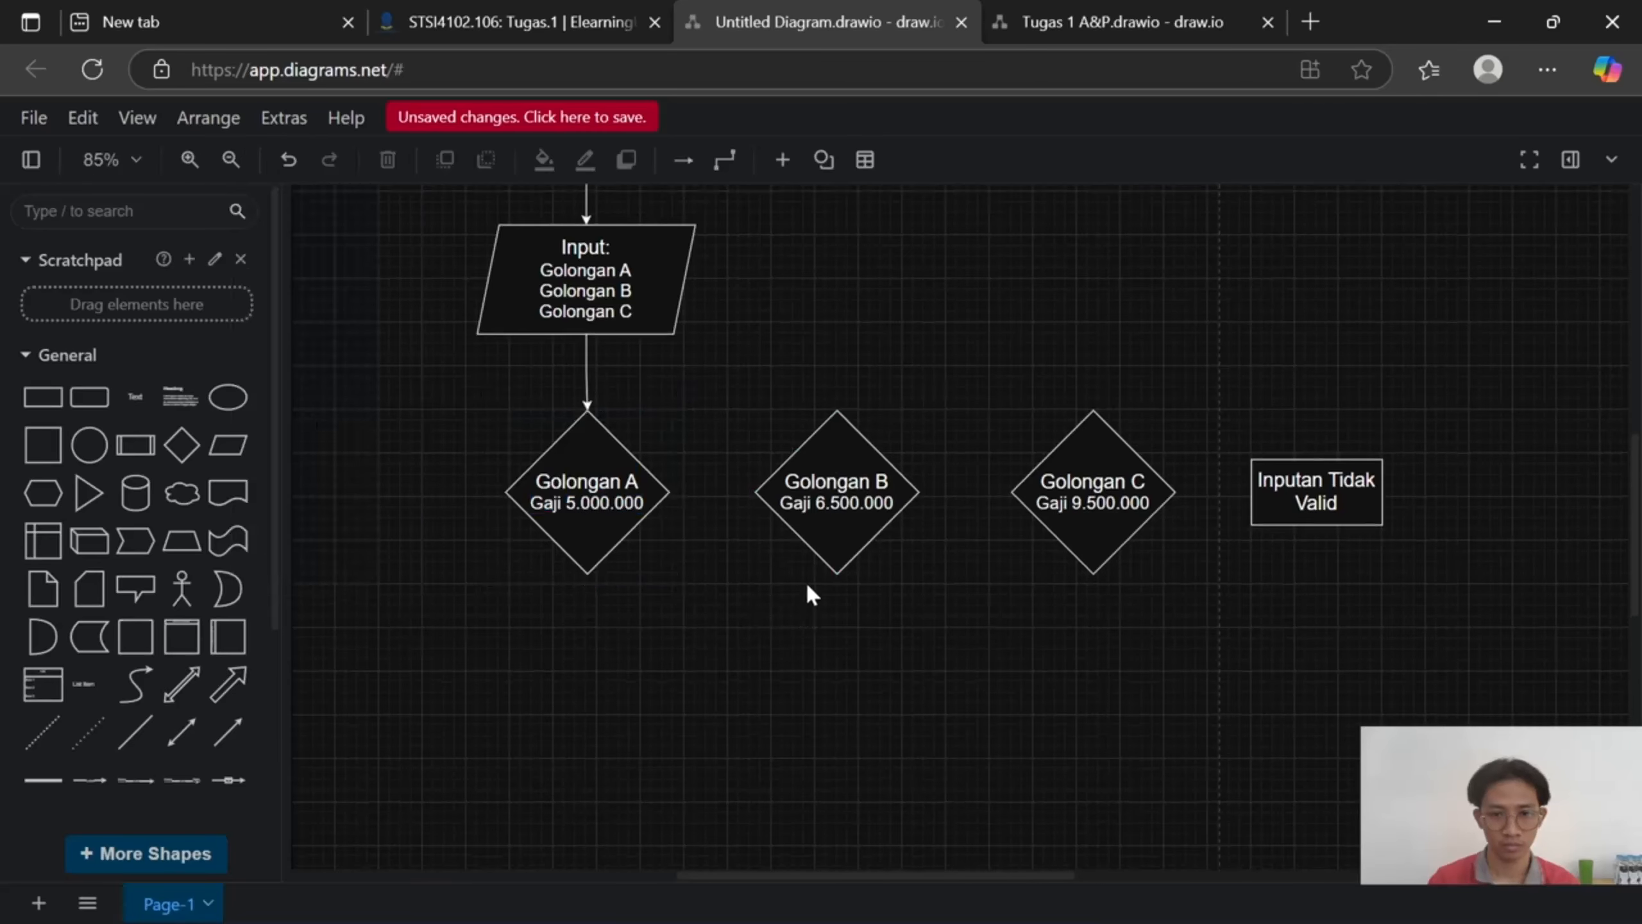
# Set the "Gaji 5.000.000" line in the Golongan A diamond to font size 18.
pyautogui.doubleClick(569, 505)
pyautogui.doubleClick(581, 503)
pyautogui.click(626, 505)
pyautogui.doubleClick(626, 505)
pyautogui.moveTo(649, 506); pyautogui.dragTo(503, 498)
pyautogui.click(252, 160)
pyautogui.click(308, 419)
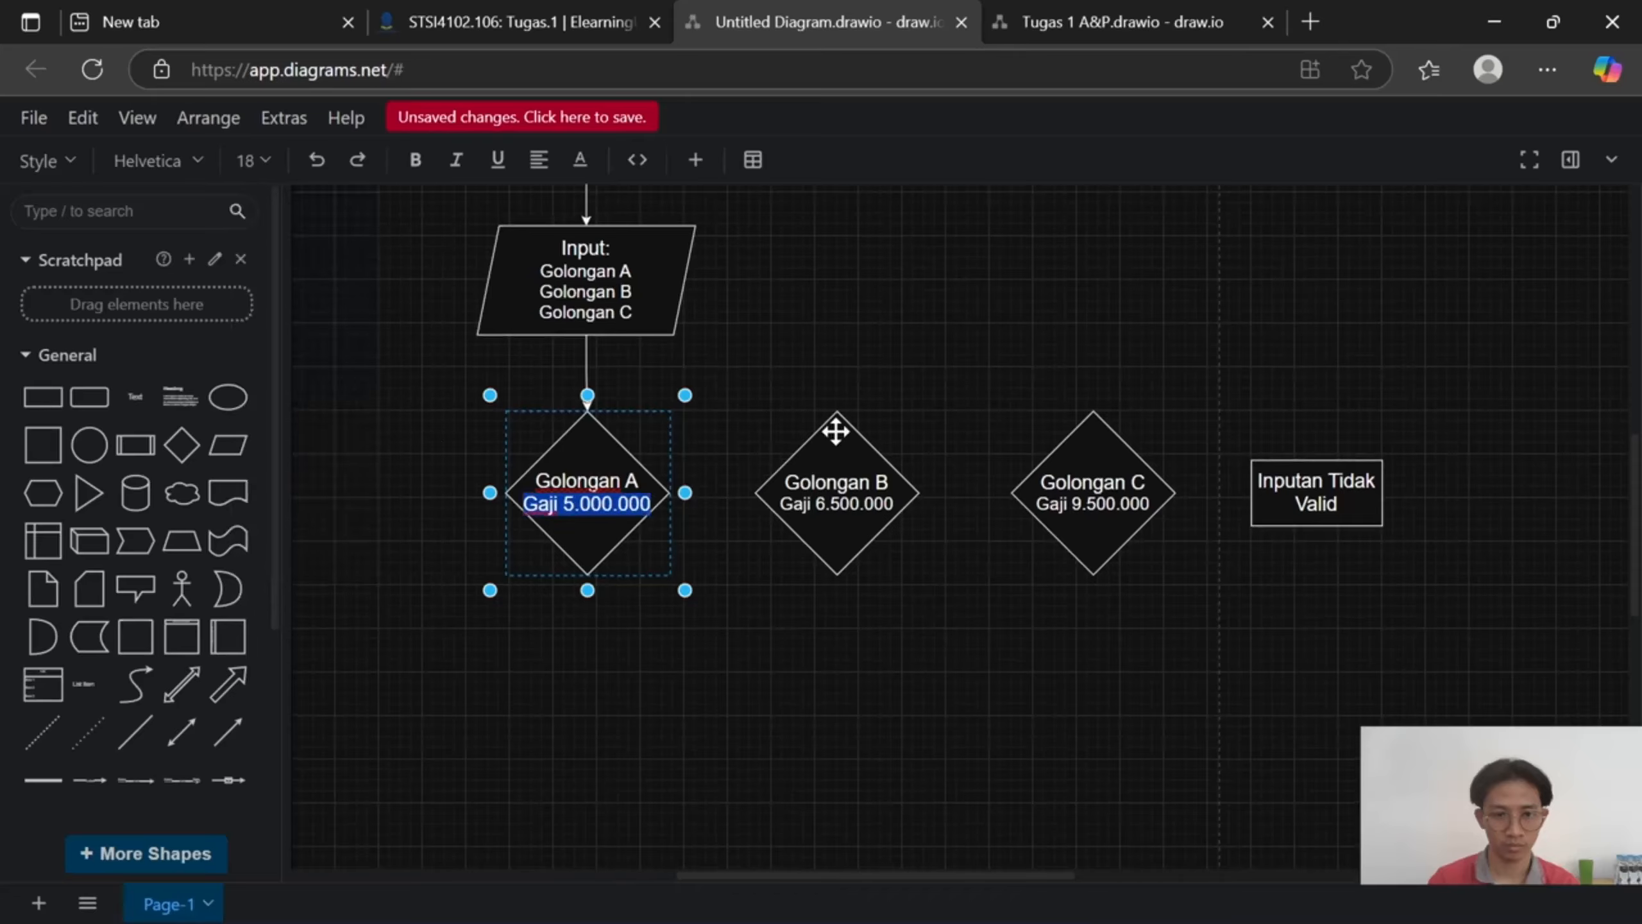
# Undo the last font size changes in the Golongan A, B and C diamonds.
pyautogui.click(774, 445)
pyautogui.hotkey('ctrl', 'z')
pyautogui.hotkey('ctrl', 'z')
pyautogui.hotkey('ctrl', 'z')
pyautogui.hotkey('ctrl', 'z')
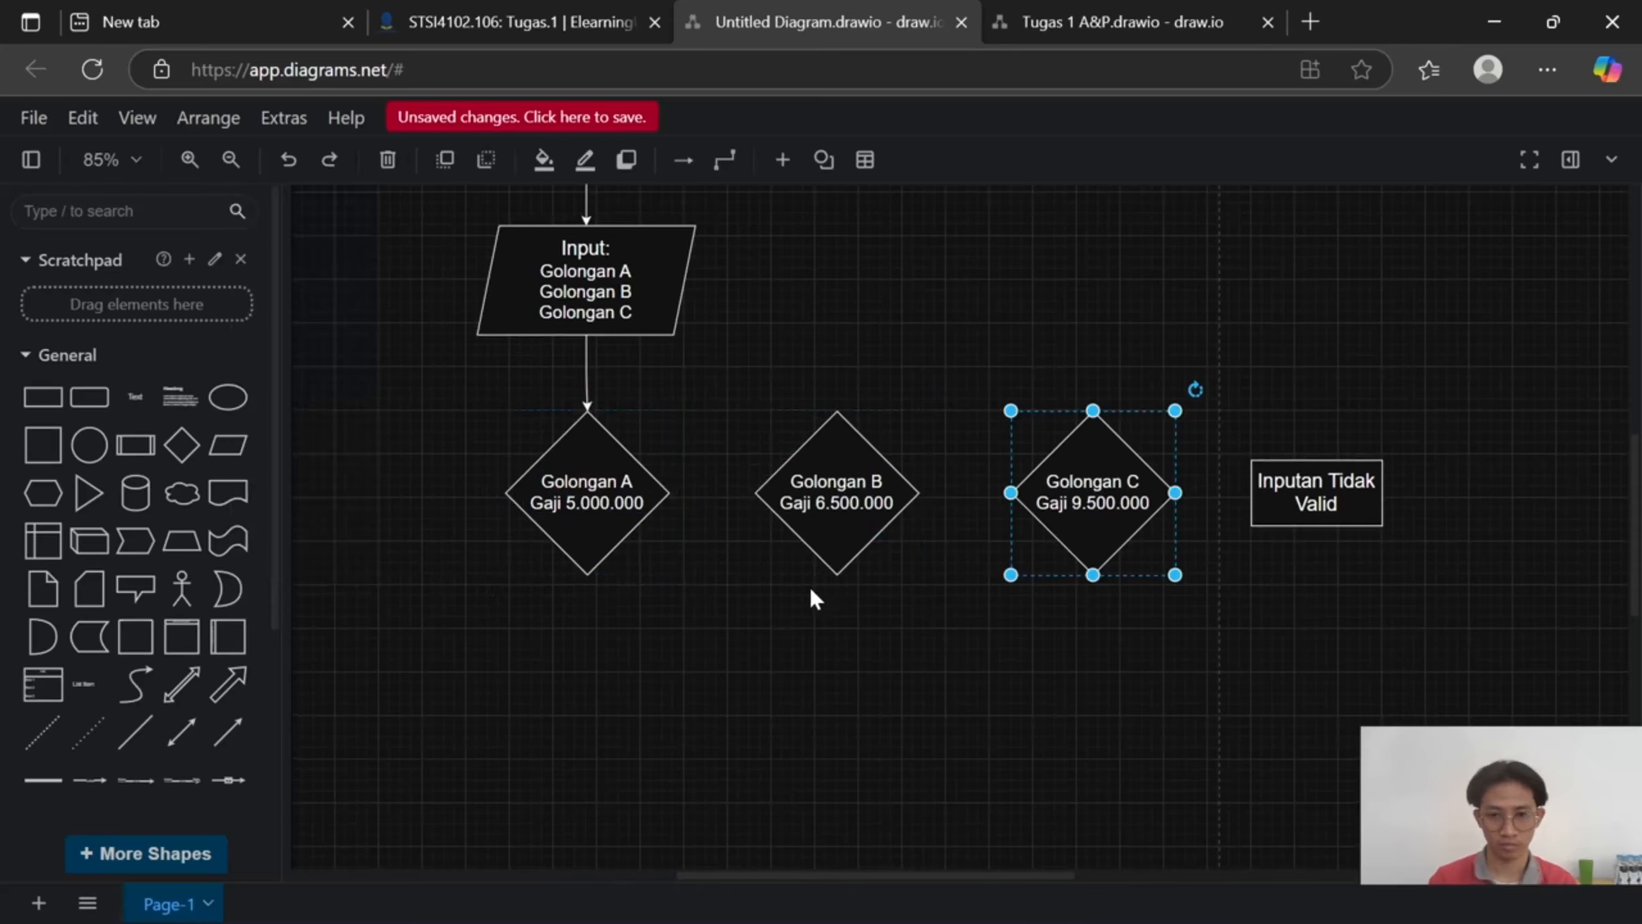
# Connect the Golongan A, B and C diamonds and the "Inputan Tidak Valid" box in sequence with arrows.
pyautogui.scroll(-3, 853, 479)
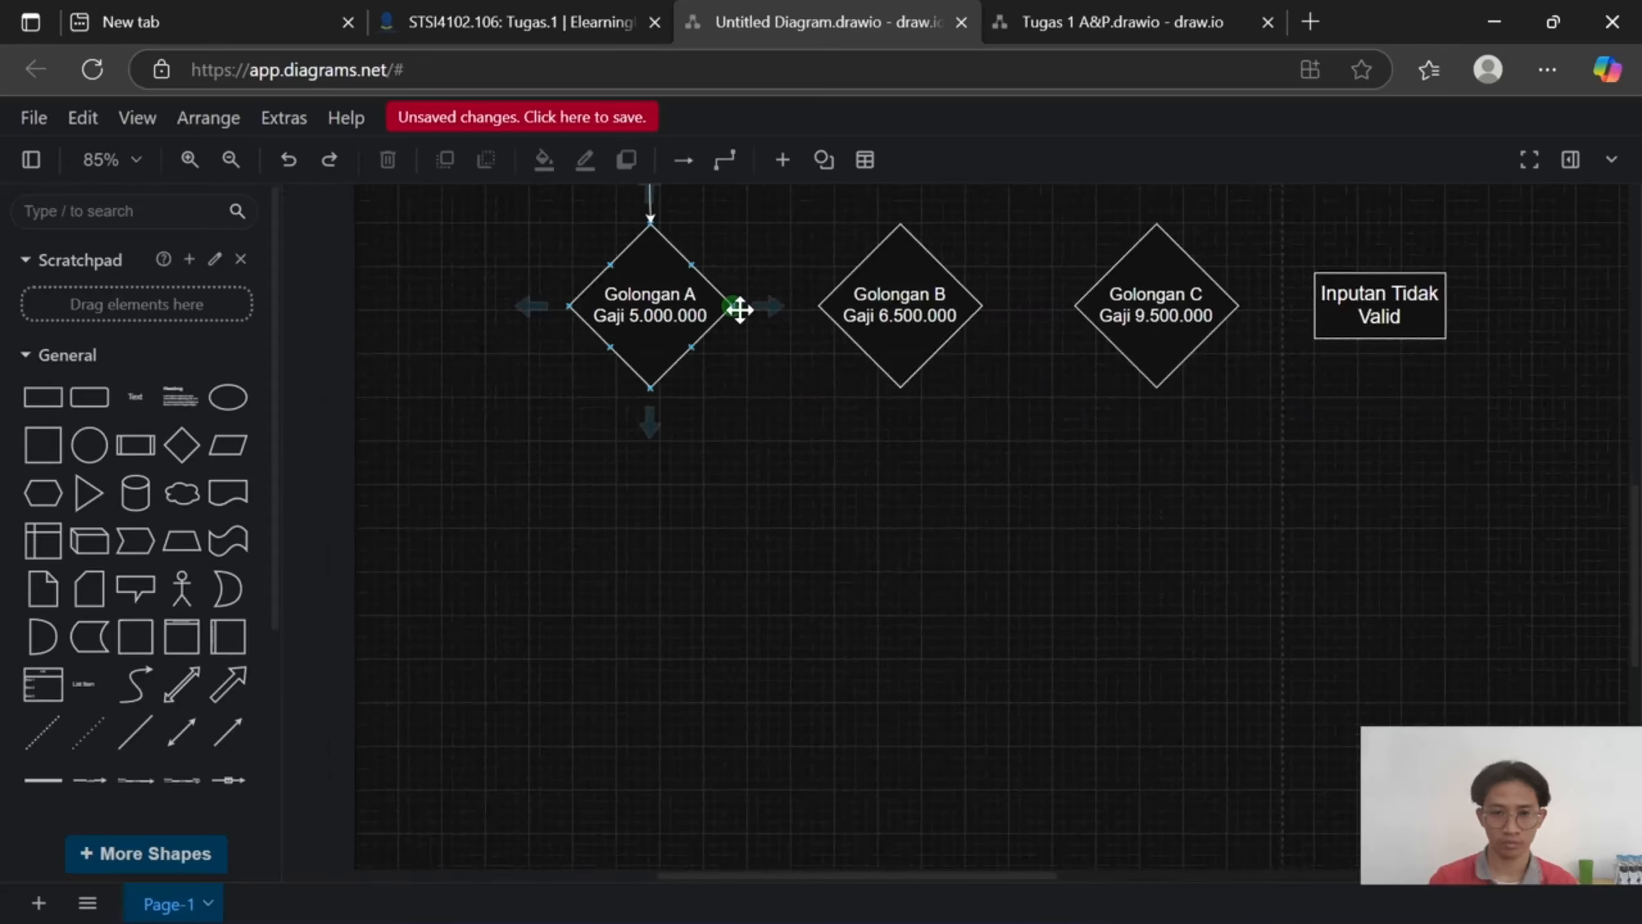
pyautogui.click(768, 306)
pyautogui.click(1020, 306)
pyautogui.click(1277, 305)
pyautogui.scroll(3, 1067, 476)
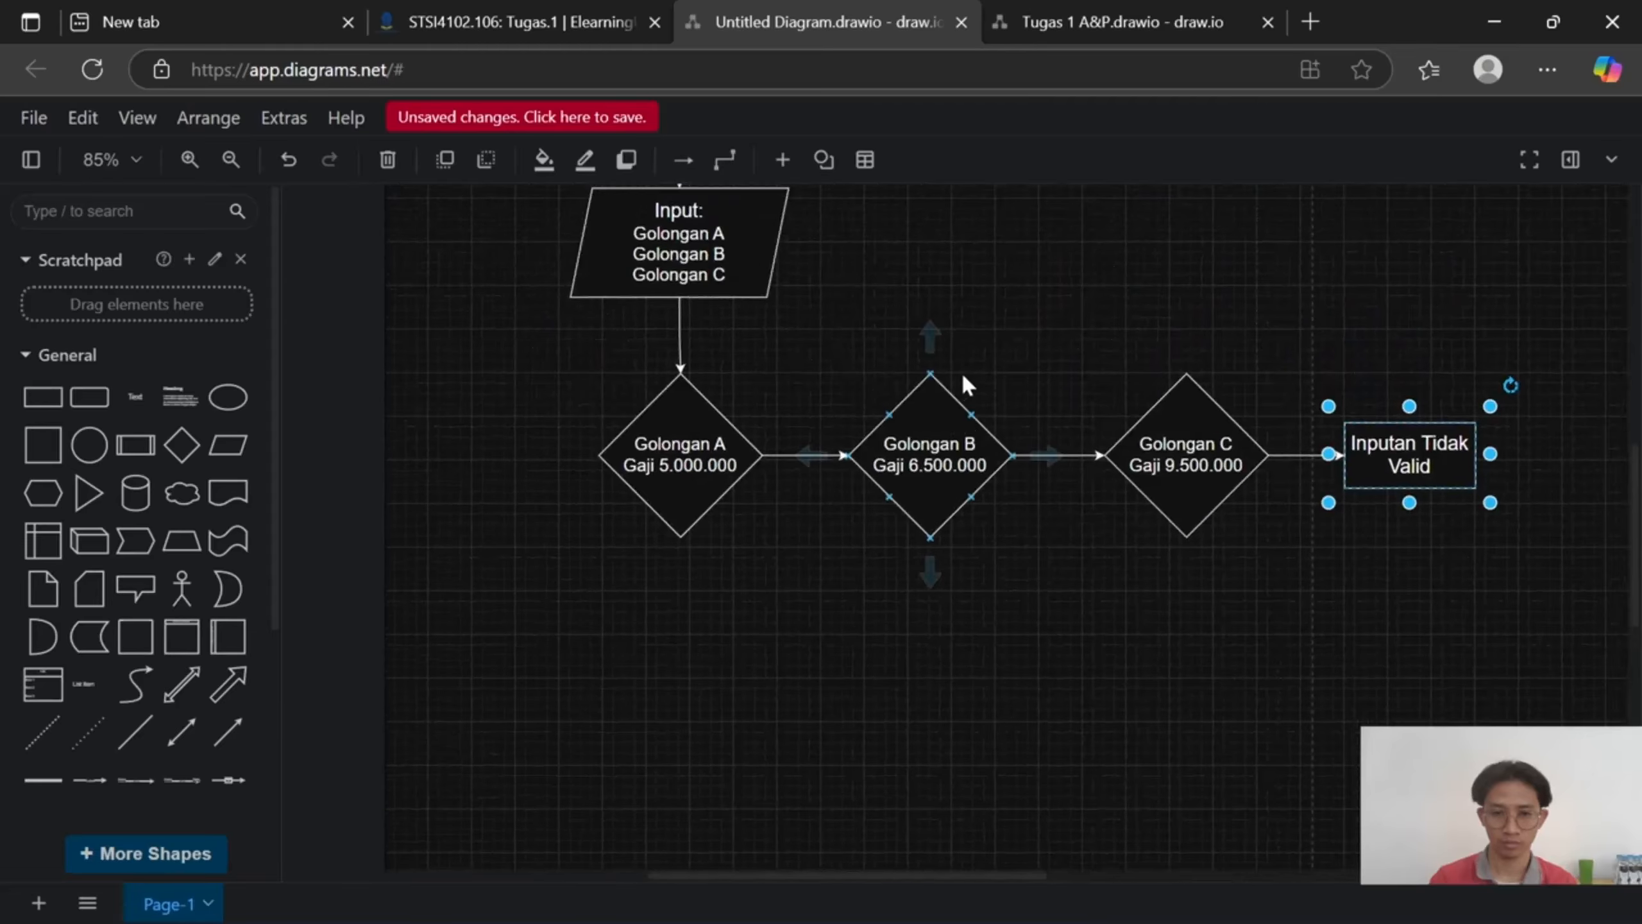
# Examine the shapes below the Golongan diamonds in the Tugas 1 A&P reference flowchart, and return to the untitled diagram.
pyautogui.hotkey('ctrl', 'Tab')
pyautogui.scroll(-5, 1086, 446)
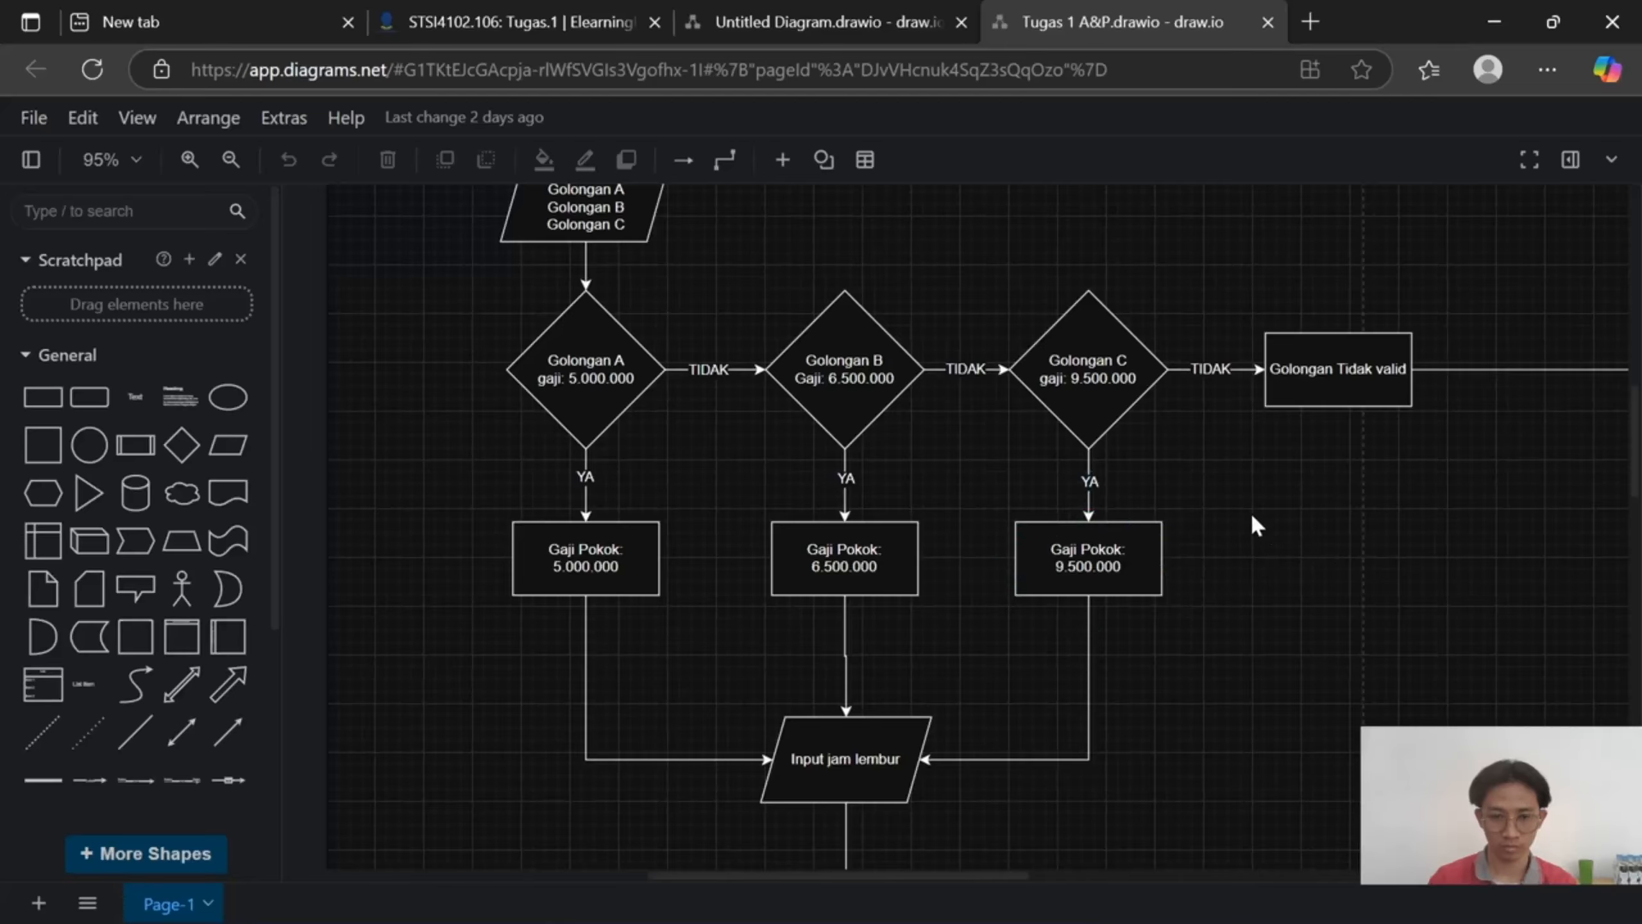
pyautogui.scroll(-1, 1123, 582)
pyautogui.hscroll(-1, 1123, 582)
pyautogui.click(830, 23)
pyautogui.click(694, 640)
pyautogui.scroll(1, 576, 428)
pyautogui.hscroll(1, 576, 428)
# Place a copy of the "Inputan Tidak Valid" box below the Golongan A diamond and label it "Gaji Pokok 5.000.000".
pyautogui.click(43, 397)
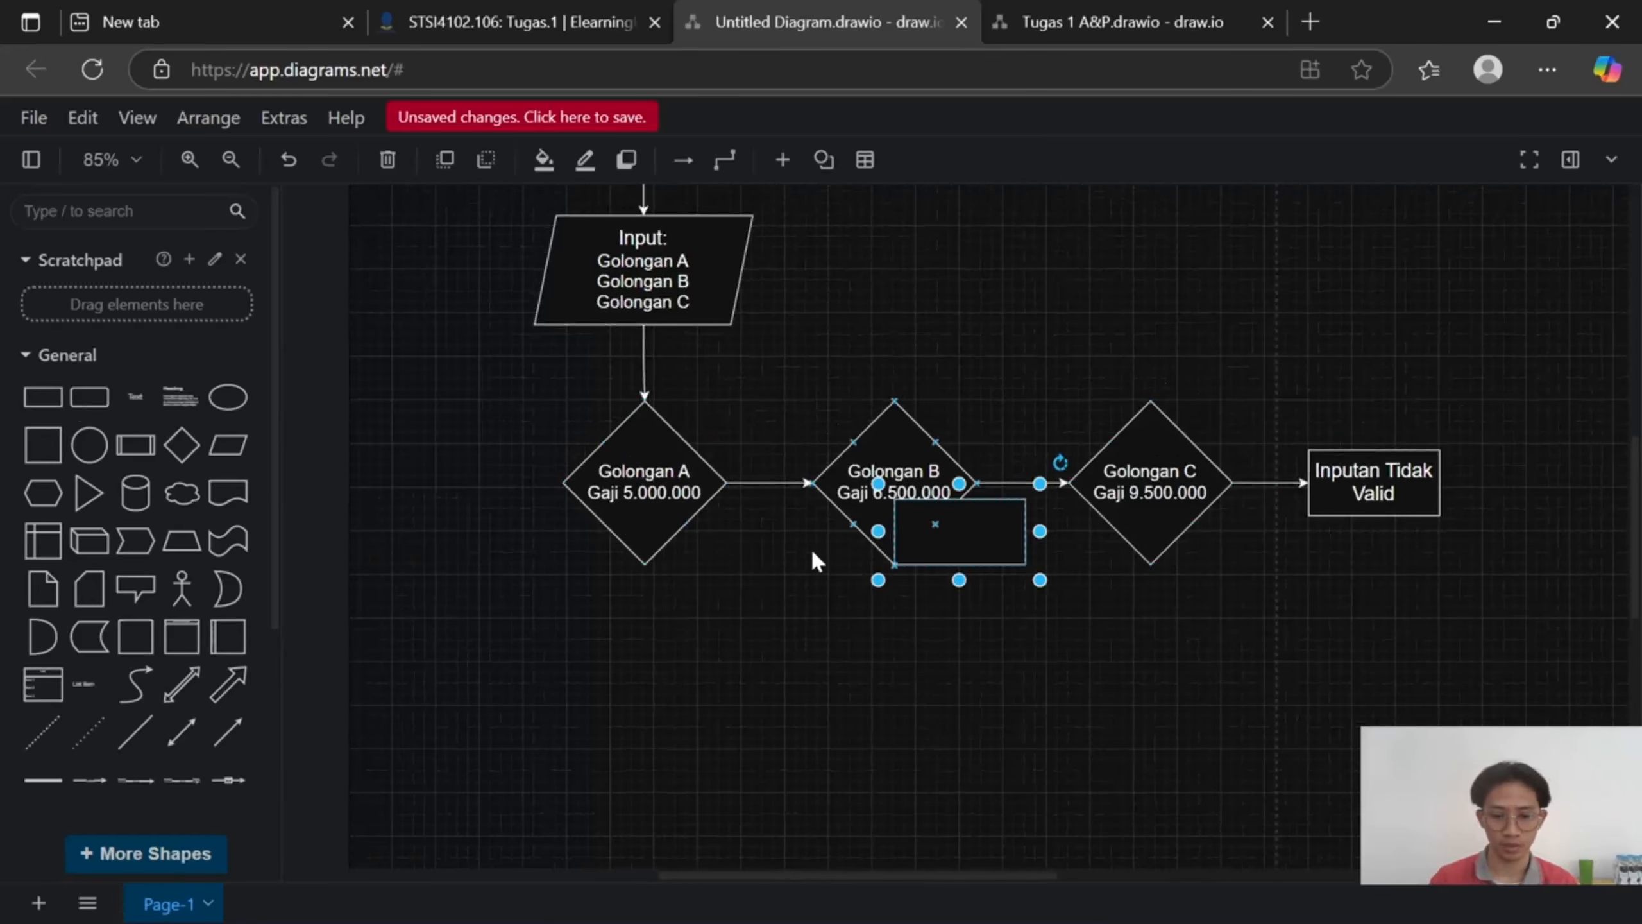
pyautogui.hotkey('ctrl', 'z')
pyautogui.click(1392, 466)
pyautogui.moveTo(1348, 505); pyautogui.dragTo(641, 675)
pyautogui.press('F2')
pyautogui.write('Gaji ')
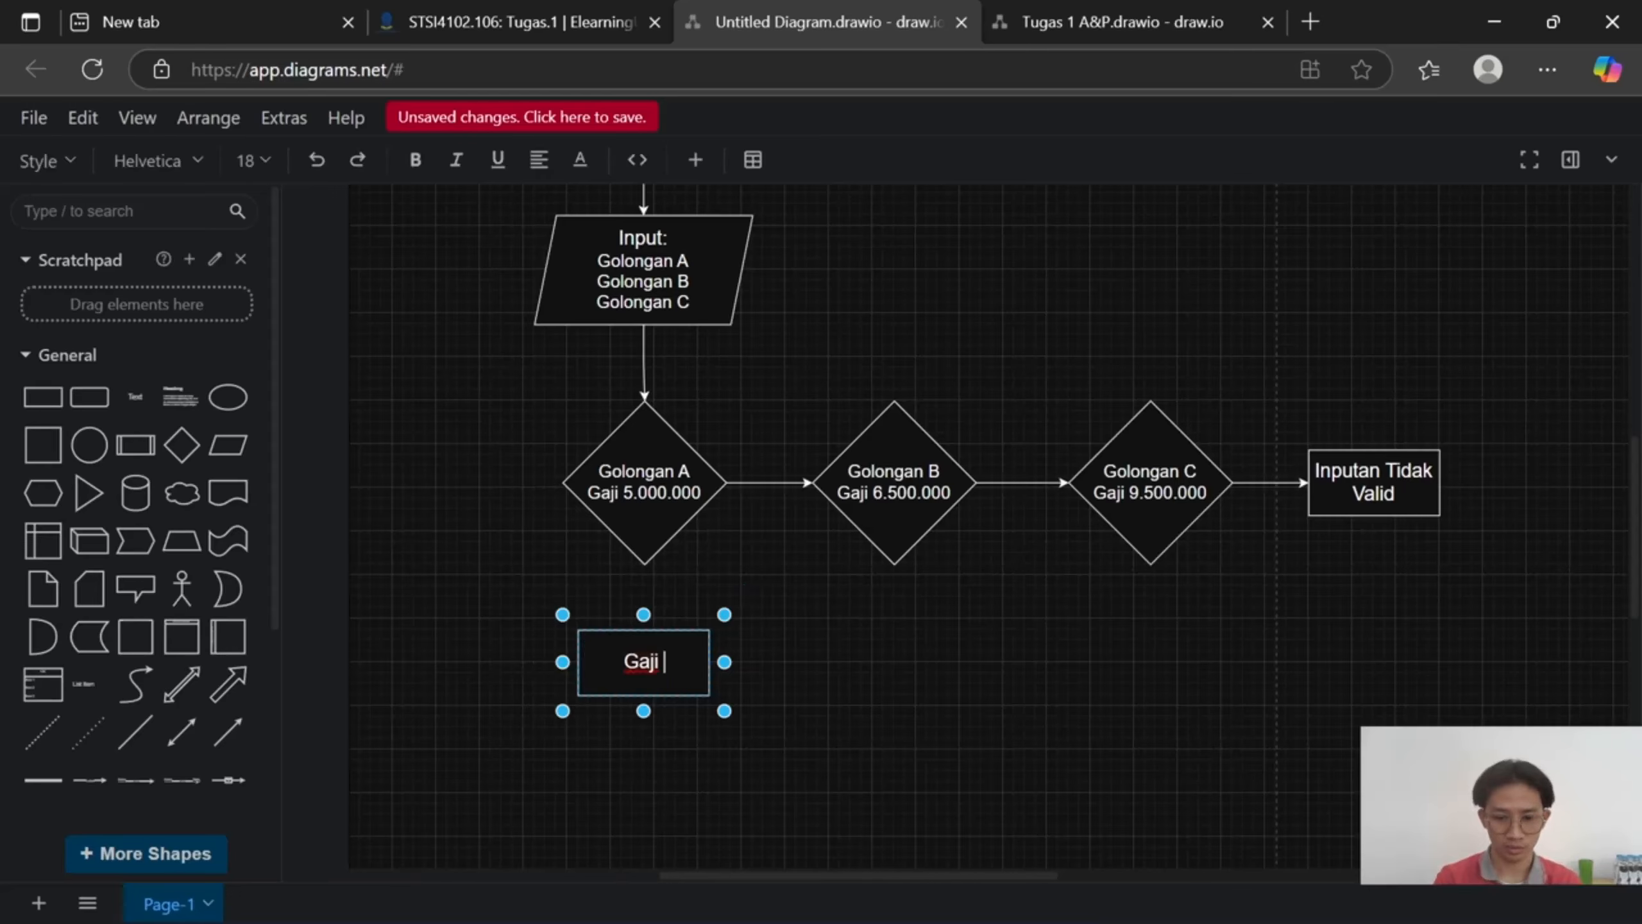
pyautogui.write('Pokok')
pyautogui.press('Return')
pyautogui.write('5.000.0')
pyautogui.click(756, 622)
# Copy the Gaji Pokok box to below the Golongan B diamond and set its amount to 6.500.000.
pyautogui.scroll(-1, 755, 621)
pyautogui.moveTo(653, 549); pyautogui.dragTo(908, 557)
pyautogui.click(798, 516)
pyautogui.click(660, 556)
pyautogui.doubleClick(931, 567)
pyautogui.hotkey('shift', 'Home')
pyautogui.write('6.500.0')
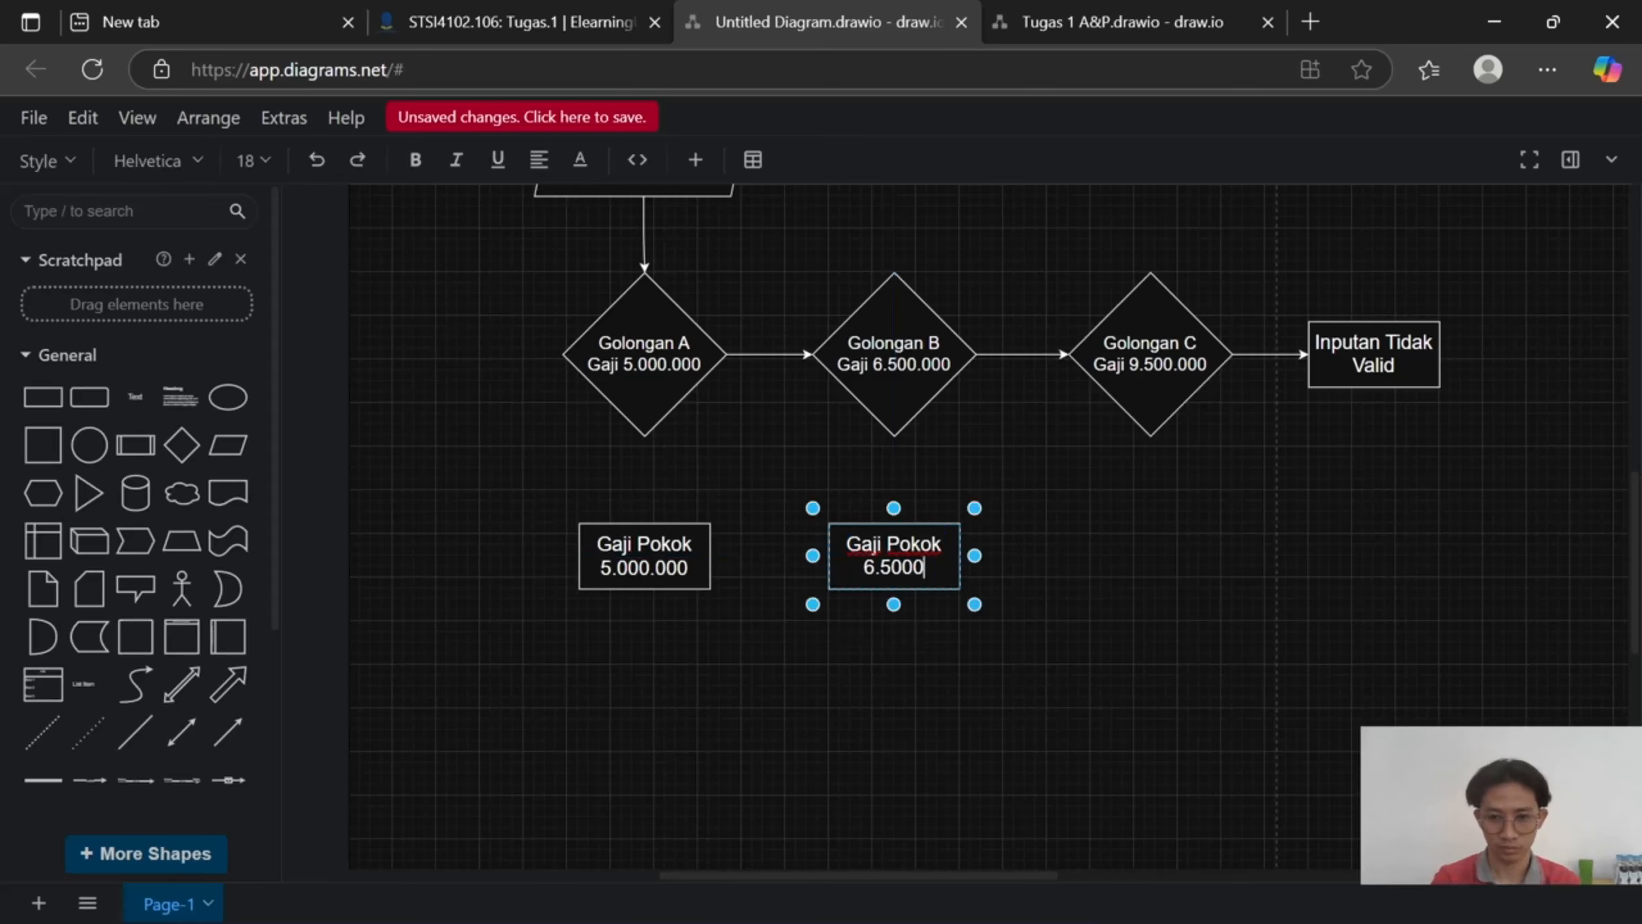
pyautogui.write('00')
# Place another Gaji Pokok box below the Golongan C diamond and set its amount to 9.500.000.
pyautogui.click(1243, 520)
pyautogui.hotkey('ctrl', 'v')
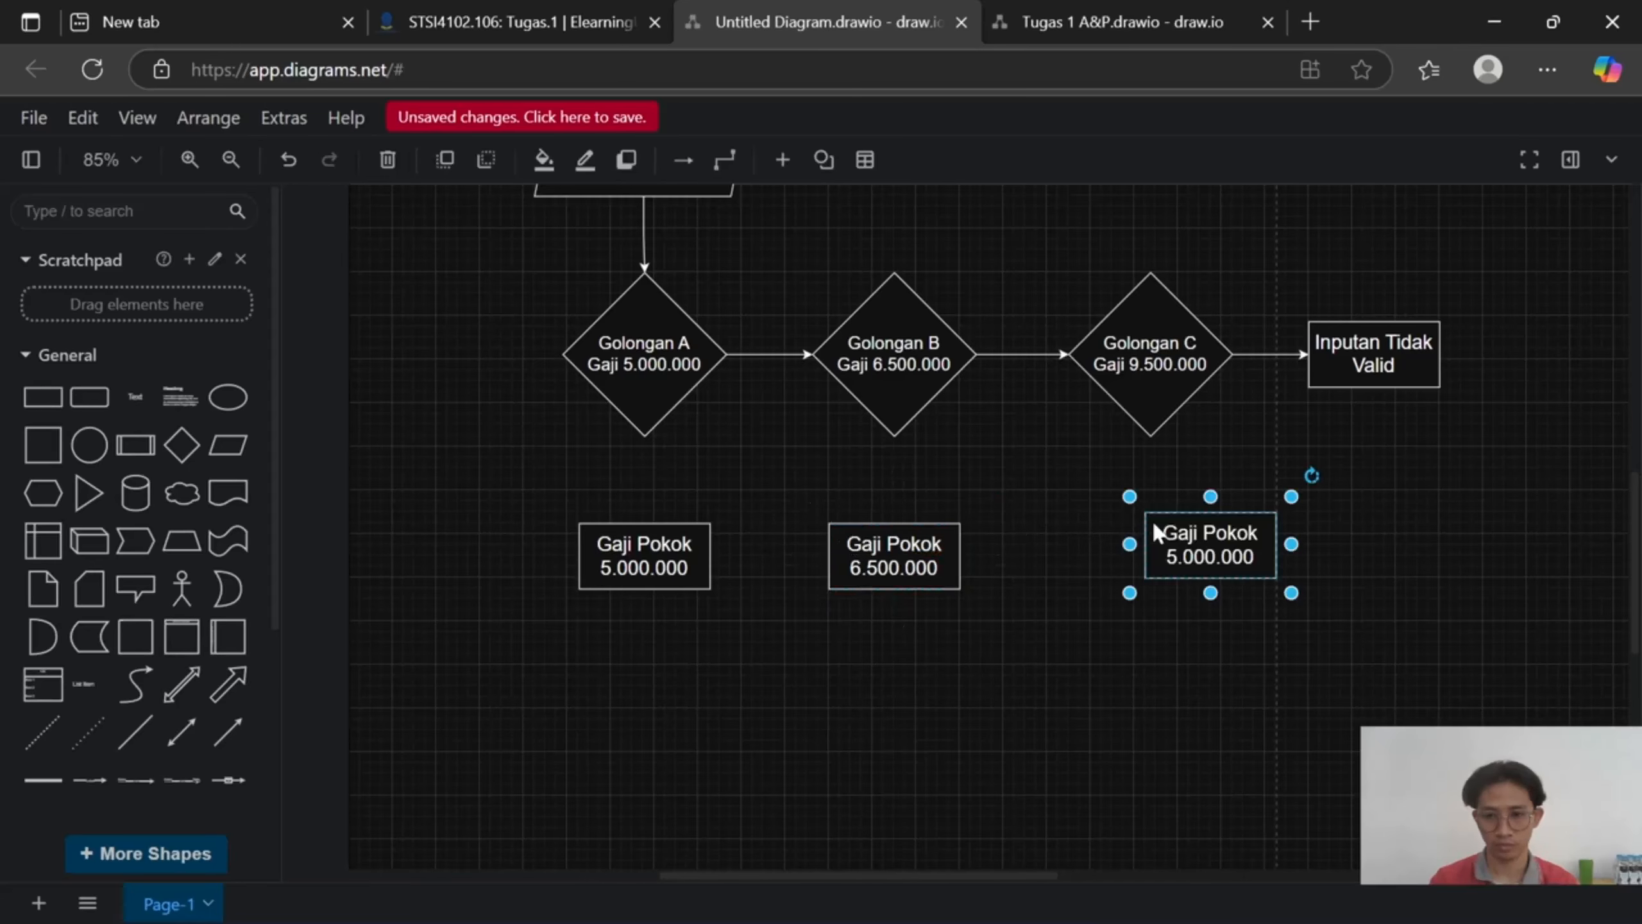
pyautogui.moveTo(1202, 547); pyautogui.dragTo(1143, 559)
pyautogui.doubleClick(1144, 558)
pyautogui.hotkey('shift', 'Home')
pyautogui.write('9.')
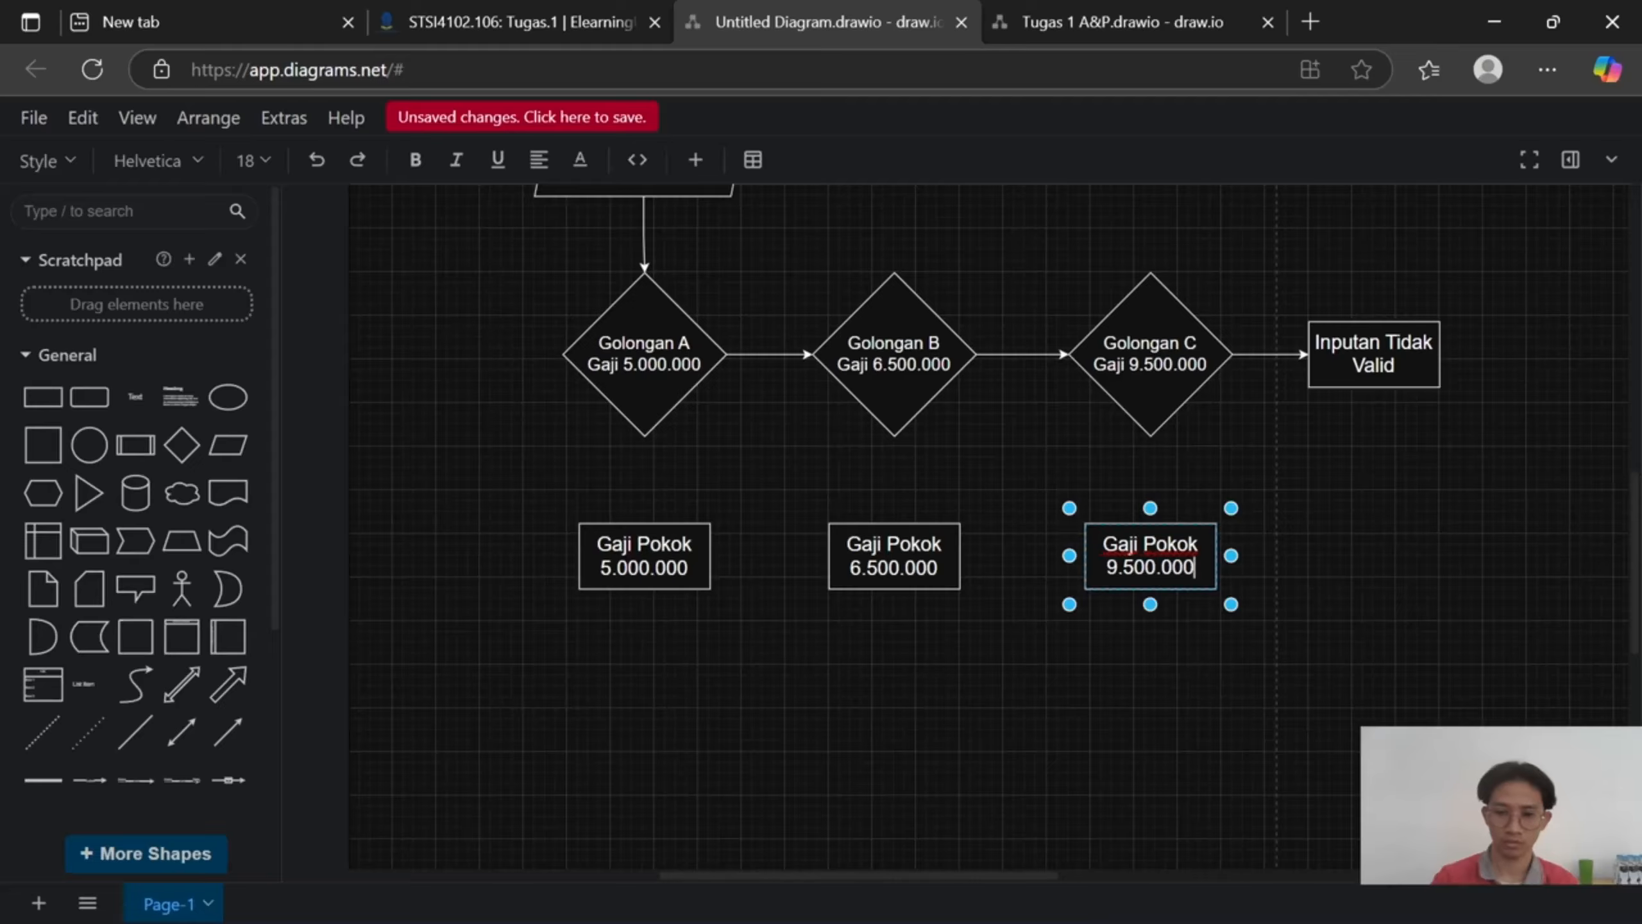
pyautogui.click(1001, 631)
# Connect each Golongan diamond with an arrow to the Gaji Pokok box below it.
pyautogui.click(645, 462)
pyautogui.click(895, 462)
pyautogui.click(1151, 463)
pyautogui.moveTo(733, 710); pyautogui.dragTo(678, 618)
pyautogui.click(680, 616)
pyautogui.moveTo(962, 360)
pyautogui.mouseDown()
pyautogui.moveTo(906, 616)
pyautogui.moveTo(952, 381)
pyautogui.mouseUp()
# Copy the Golongan input parallelogram to below the Gaji Pokok 6.500.000 box and label it "Input Jam Lembur".
pyautogui.scroll(2, 611, 426)
pyautogui.click(609, 326)
pyautogui.scroll(-3, 767, 502)
pyautogui.click(798, 502)
pyautogui.hotkey('ctrl', 'v')
pyautogui.rightClick(909, 554)
pyautogui.moveTo(891, 531); pyautogui.dragTo(839, 587)
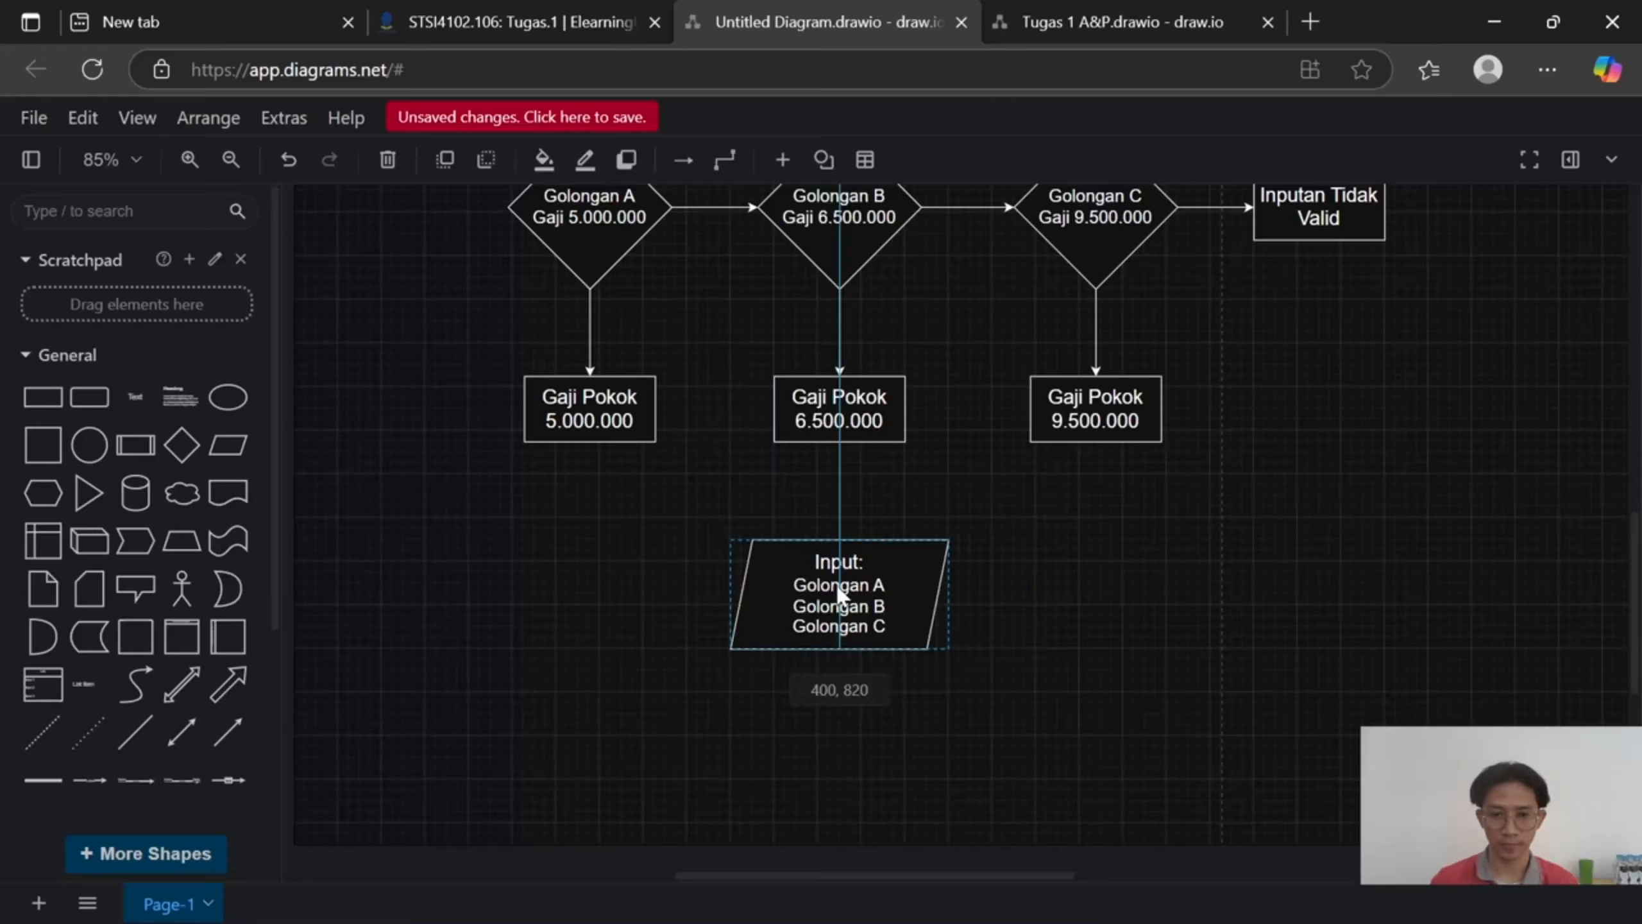
pyautogui.doubleClick(838, 592)
pyautogui.write('Input Jam Lembur')
pyautogui.click(912, 428)
# Connect the three Gaji Pokok boxes to the "Input Jam Lembur" parallelogram, routing the outer arrows down and into its sides.
pyautogui.click(842, 478)
pyautogui.moveTo(588, 478); pyautogui.dragTo(740, 593)
pyautogui.moveTo(586, 517); pyautogui.dragTo(568, 594)
pyautogui.moveTo(1095, 460); pyautogui.dragTo(942, 596)
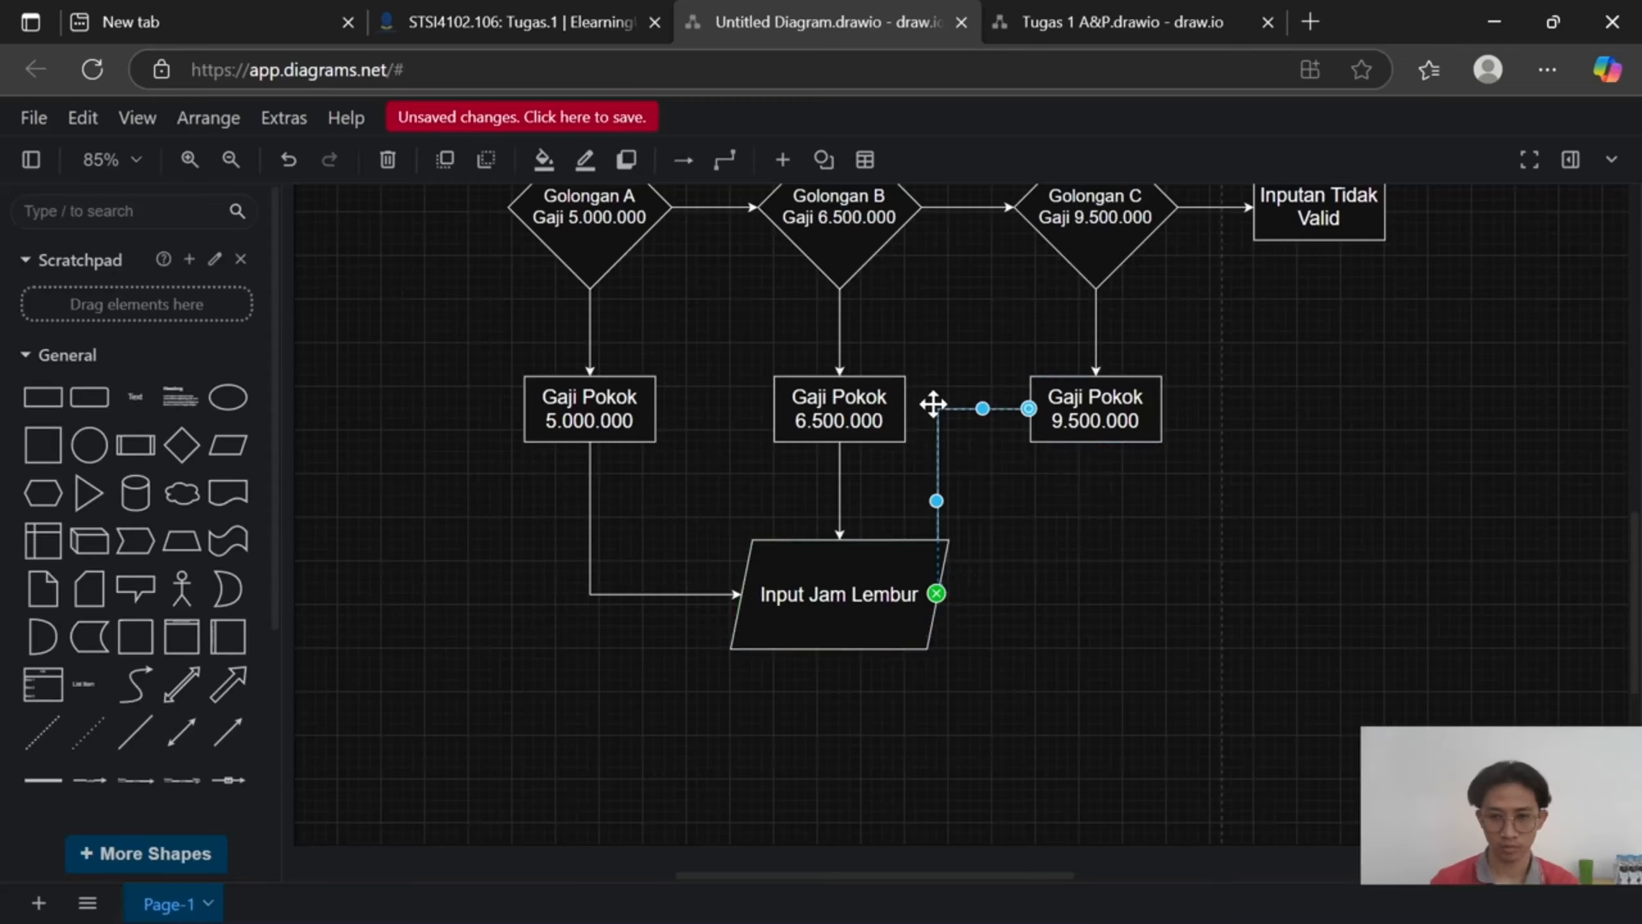
pyautogui.moveTo(982, 408); pyautogui.dragTo(1078, 589)
# Enlarge the Gaji Pokok 5.000.000 box slightly and align it under the Golongan A diamond.
pyautogui.scroll(7, 737, 401)
pyautogui.scroll(-6, 891, 522)
pyautogui.click(580, 492)
pyautogui.click(630, 460)
pyautogui.scroll(1, 714, 407)
pyautogui.scroll(-7, 743, 417)
pyautogui.scroll(8, 776, 452)
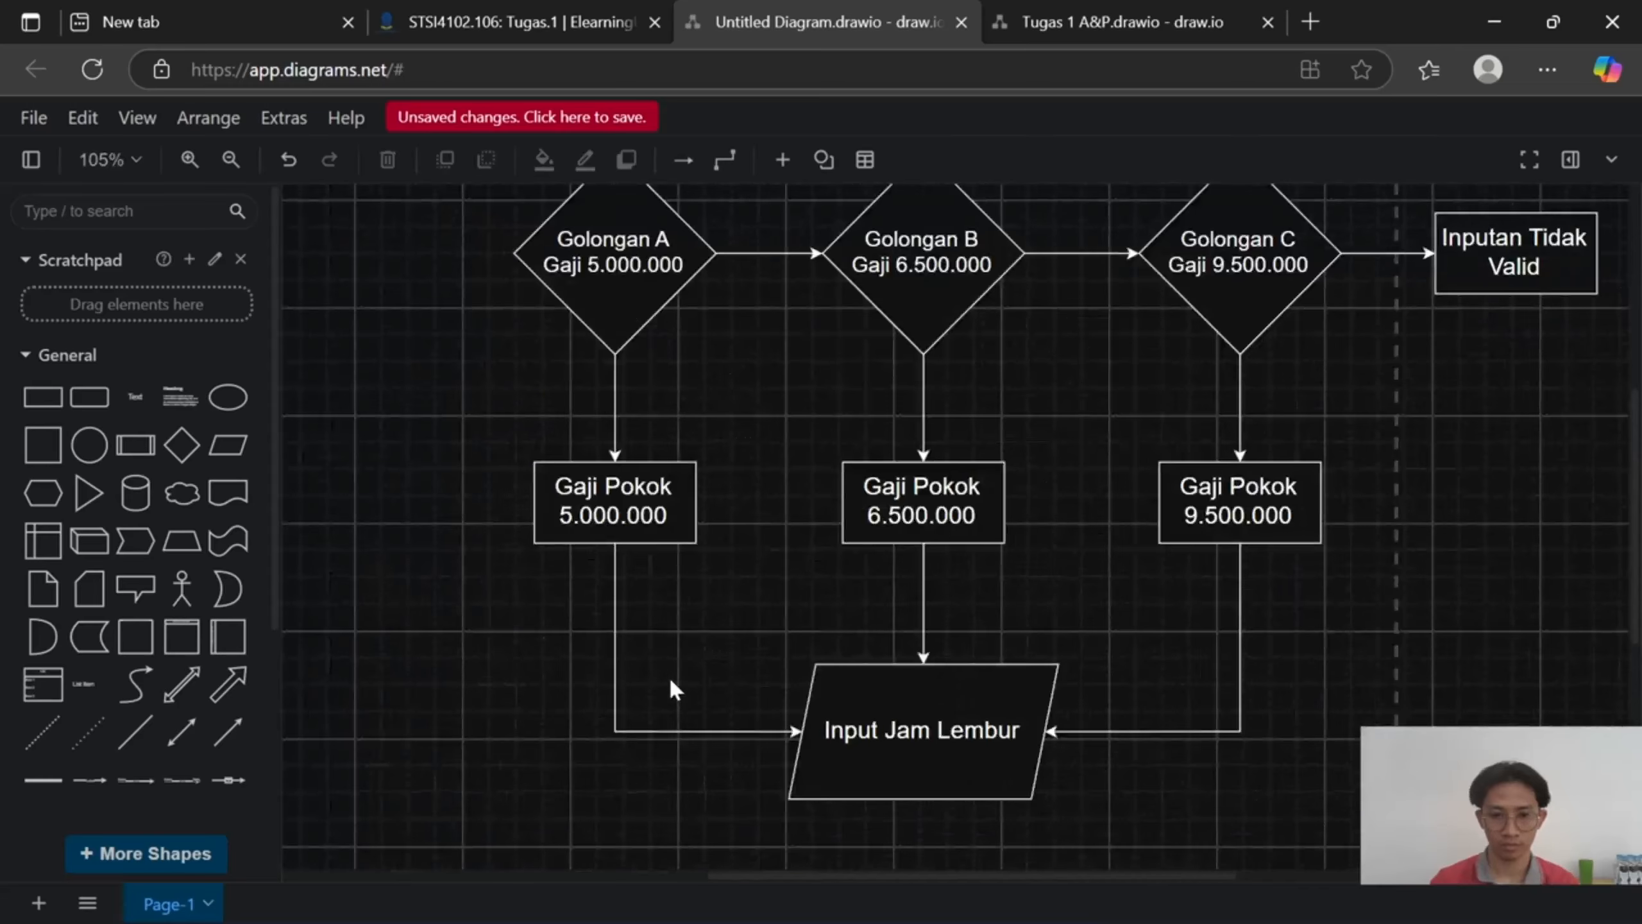
pyautogui.click(665, 534)
pyautogui.moveTo(678, 549); pyautogui.dragTo(645, 548)
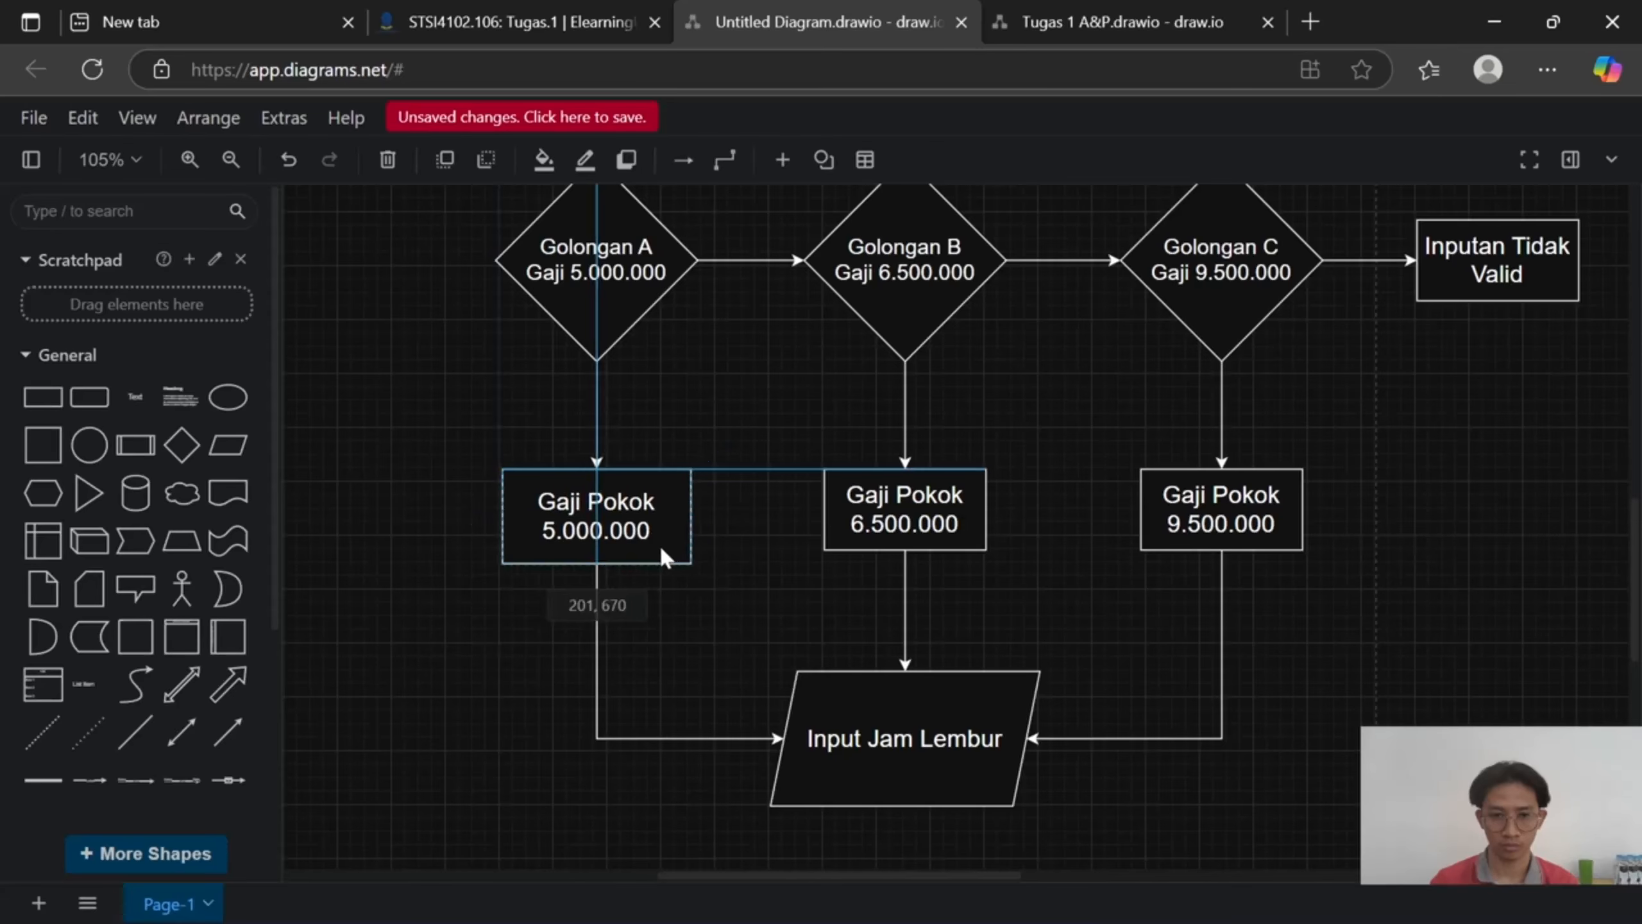
pyautogui.click(678, 356)
pyautogui.click(917, 515)
pyautogui.moveTo(987, 550); pyautogui.dragTo(1000, 563)
pyautogui.click(1006, 503)
pyautogui.hotkey('ctrl', 'z')
# Delete the Gaji Pokok 9.500.000 and 6.500.000 boxes.
pyautogui.click(1155, 512)
pyautogui.press('Delete')
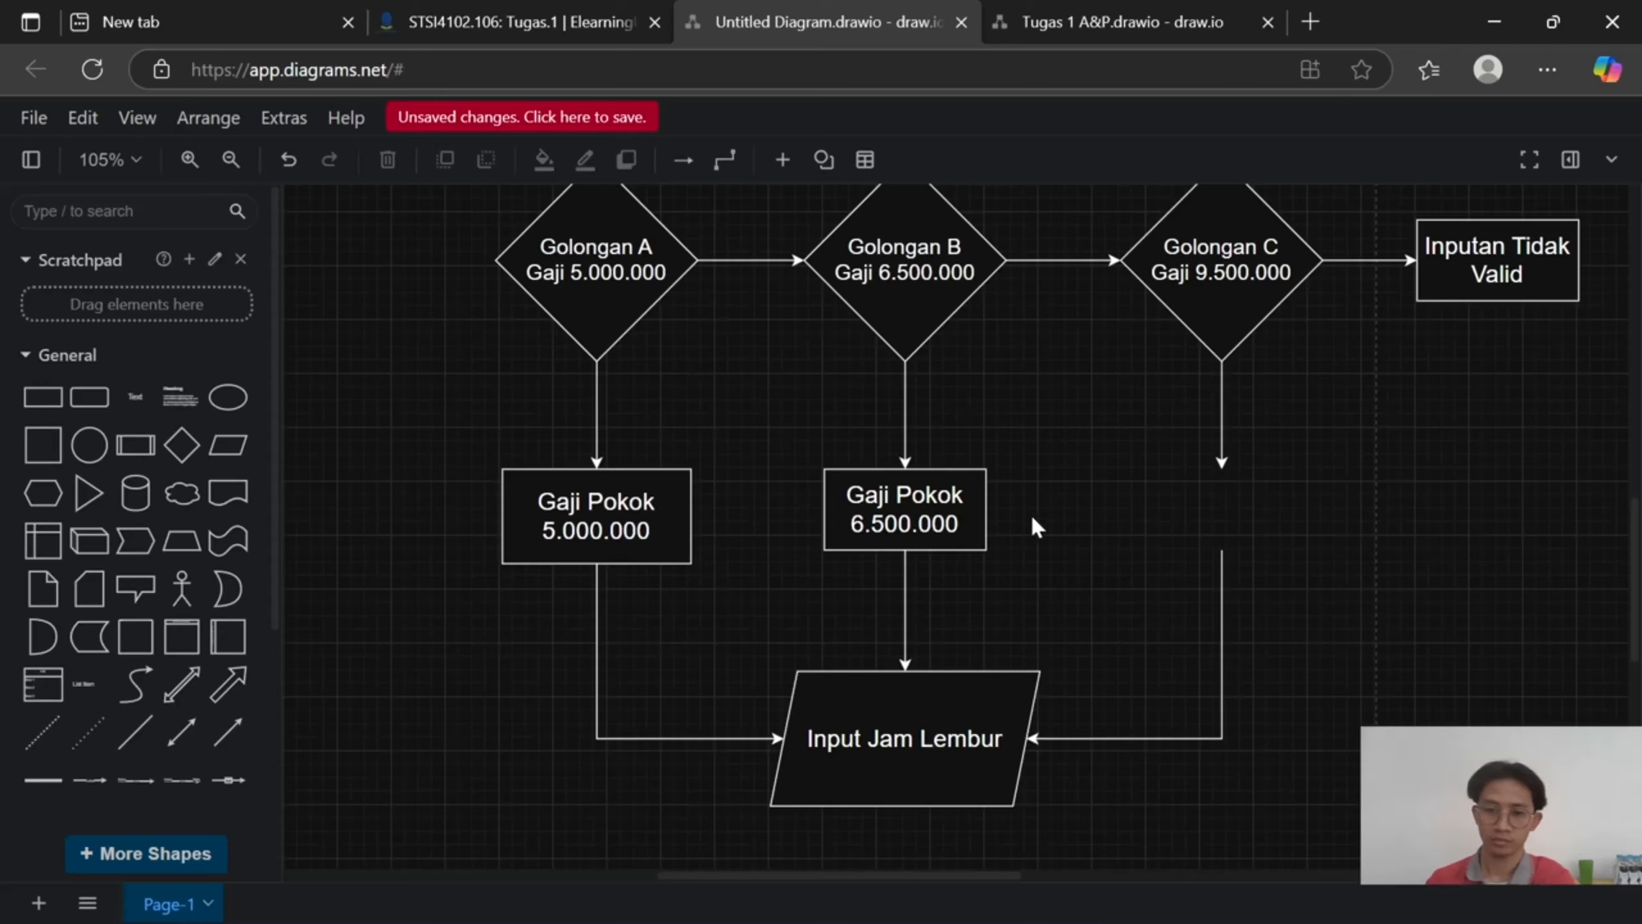
pyautogui.click(924, 519)
pyautogui.press('Delete')
# Copy the enlarged Gaji Pokok box into the gap below Golongan B and change its amount to 6.500.000.
pyautogui.click(642, 508)
pyautogui.hotkey('ctrl', 'c')
pyautogui.hotkey('ctrl', 'v')
pyautogui.moveTo(686, 532); pyautogui.dragTo(874, 511)
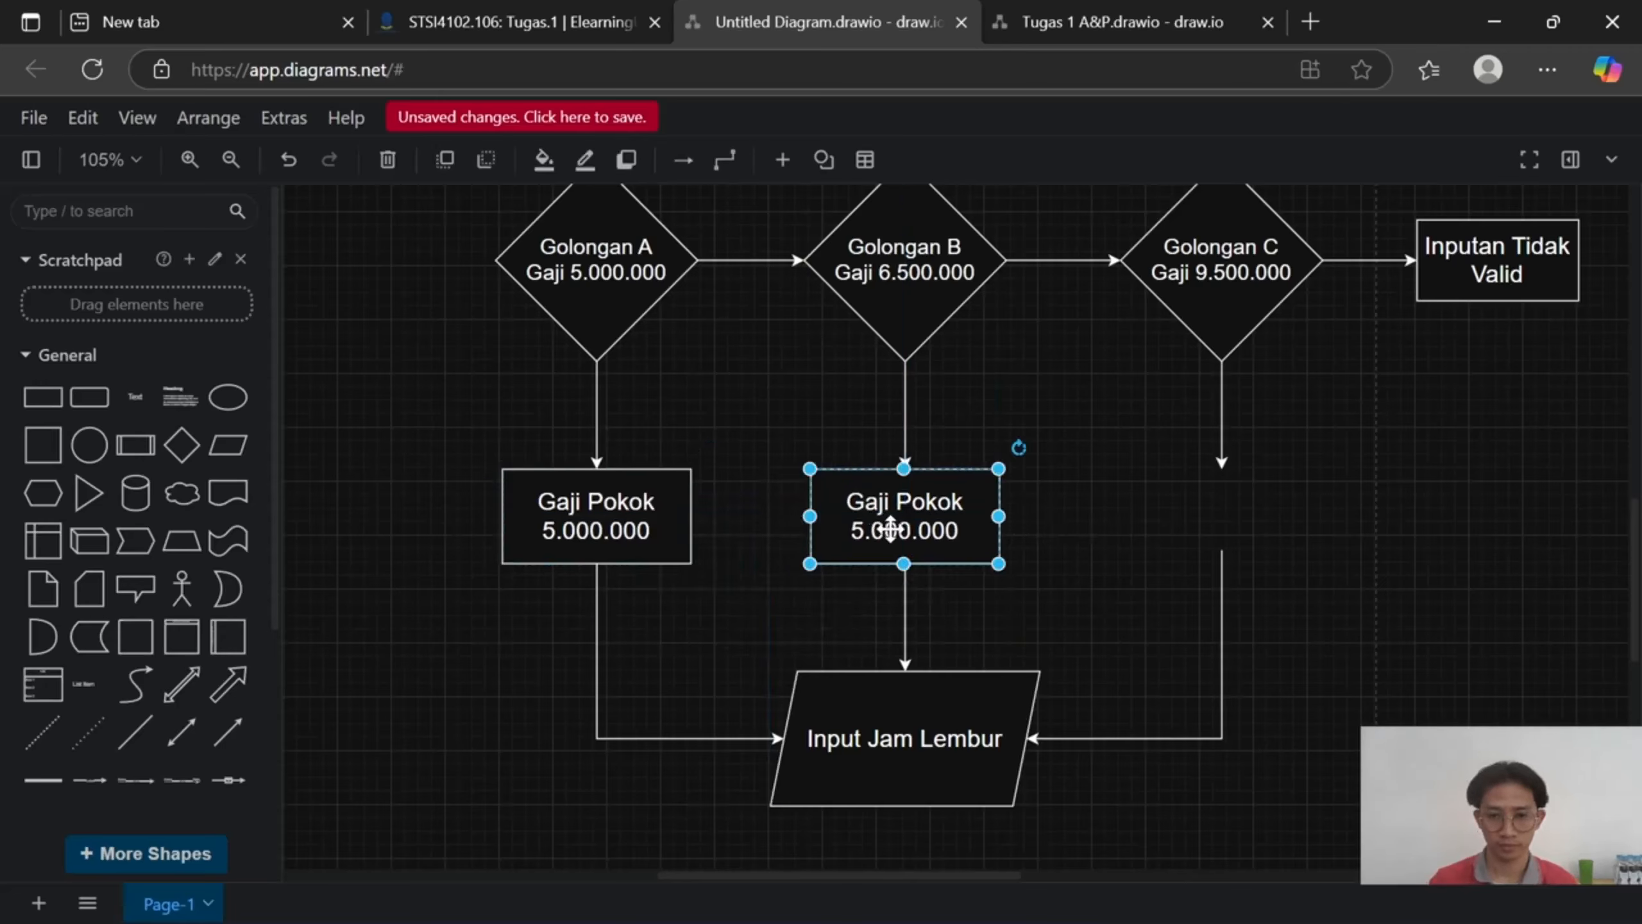
pyautogui.doubleClick(876, 530)
pyautogui.press('BackSpace')
pyautogui.press('BackSpace')
pyautogui.press('BackSpace')
pyautogui.write('6.5')
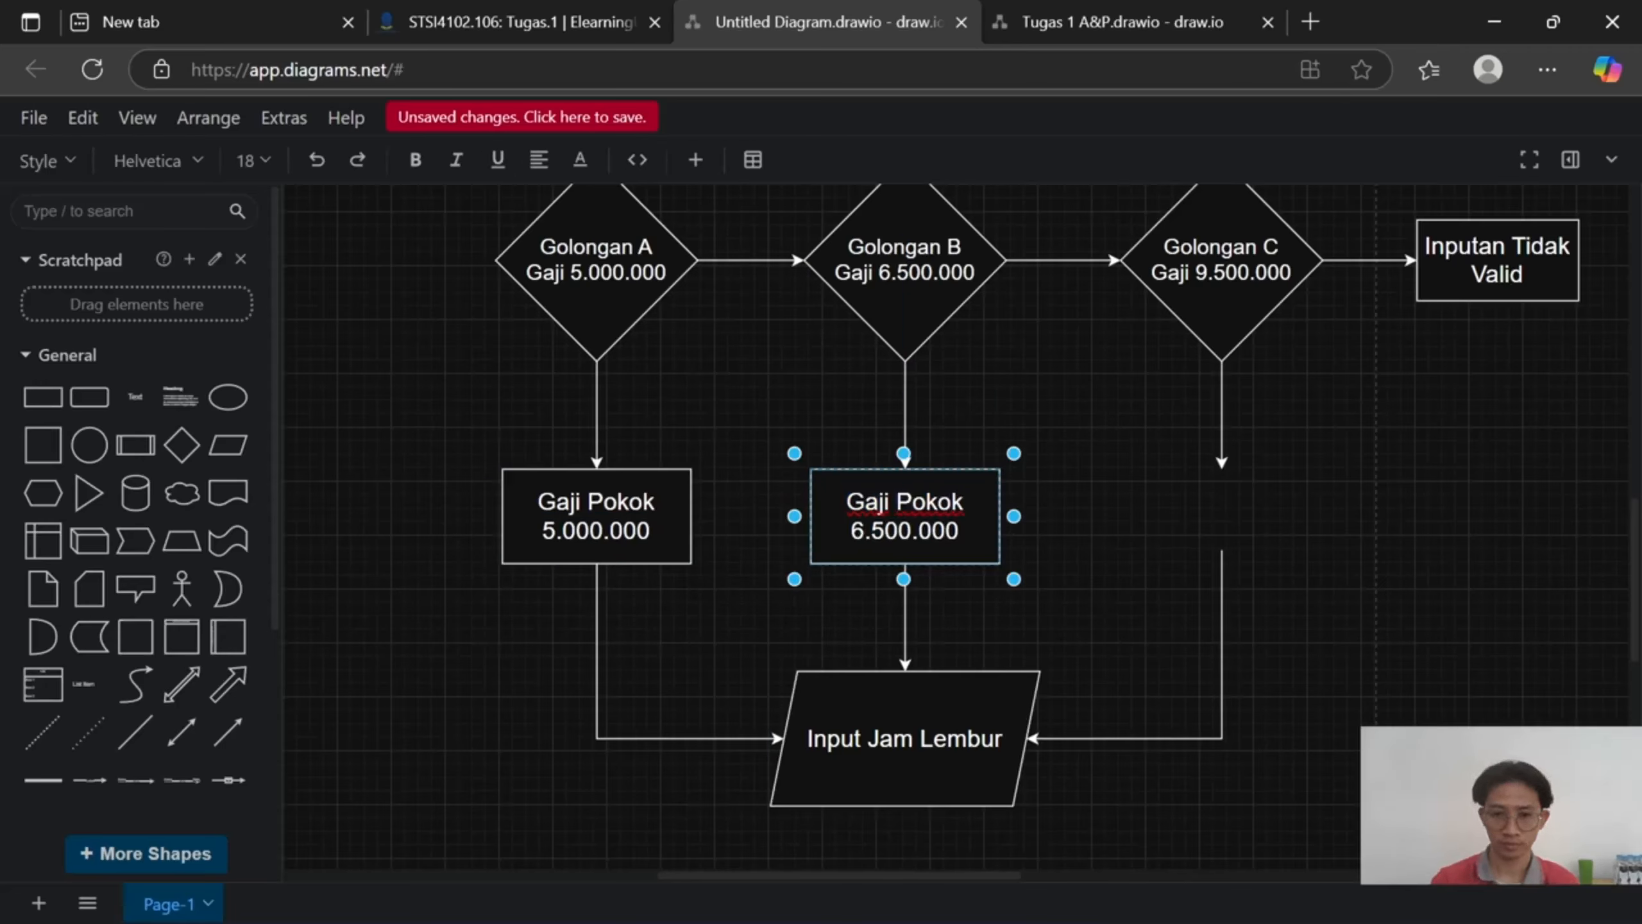
# Place another enlarged Gaji Pokok box in the gap below Golongan C and change its amount to 9.500.000.
pyautogui.click(1210, 521)
pyautogui.hotkey('ctrl', 'v')
pyautogui.moveTo(1299, 535); pyautogui.dragTo(1227, 516)
pyautogui.doubleClick(1195, 531)
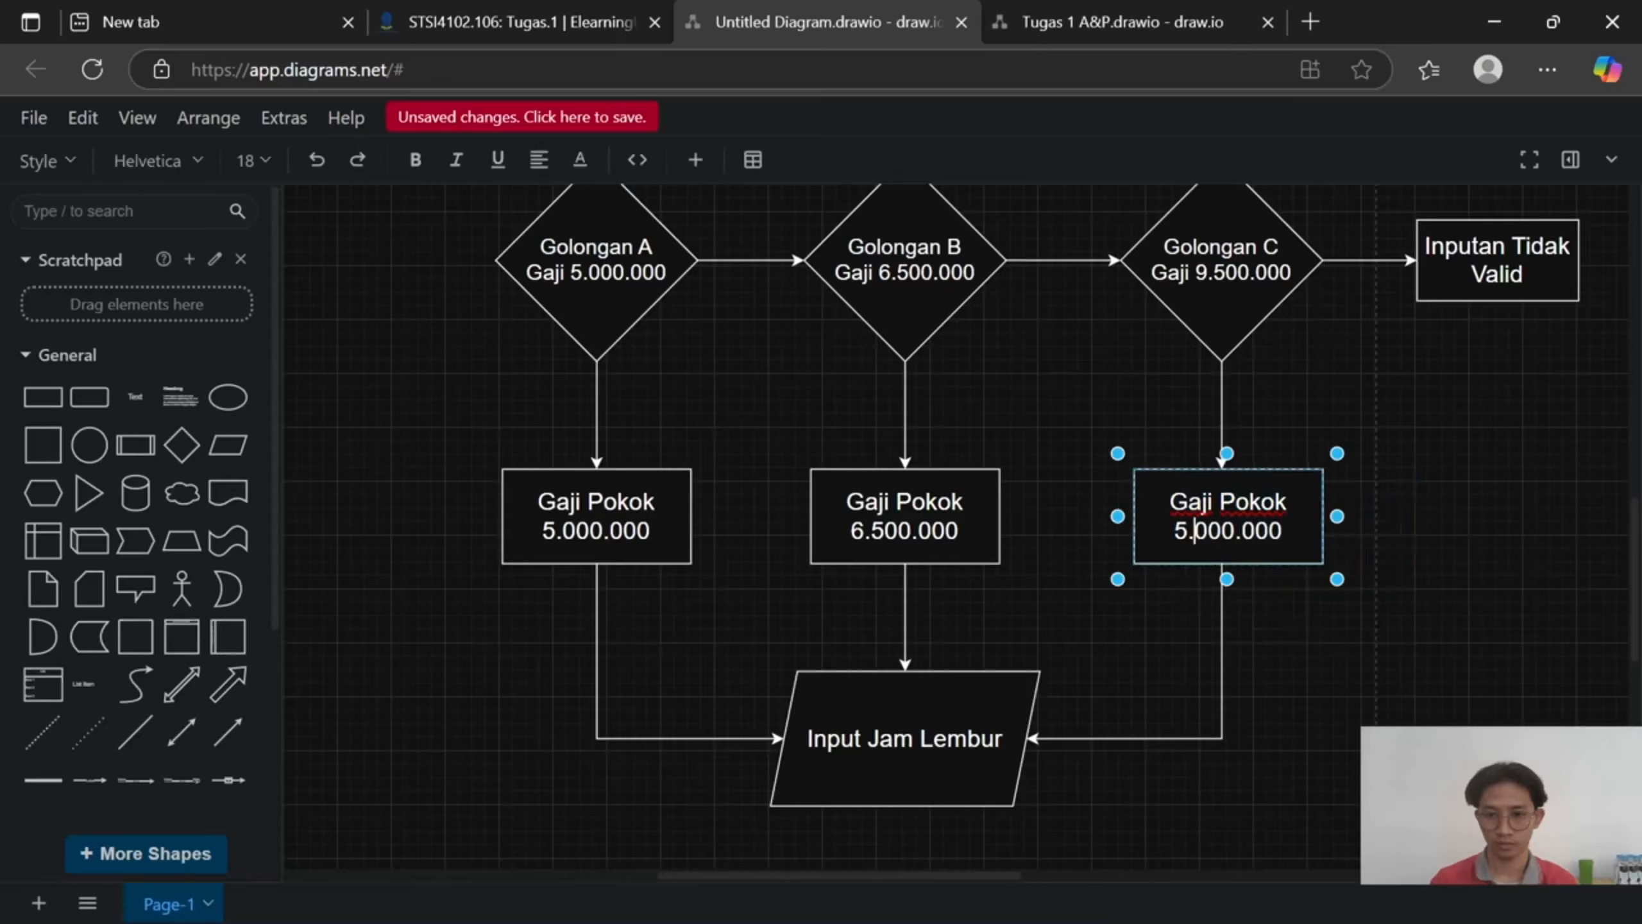
pyautogui.press('Delete')
pyautogui.write('9')
pyautogui.press('Right')
pyautogui.press('Delete')
pyautogui.write('5')
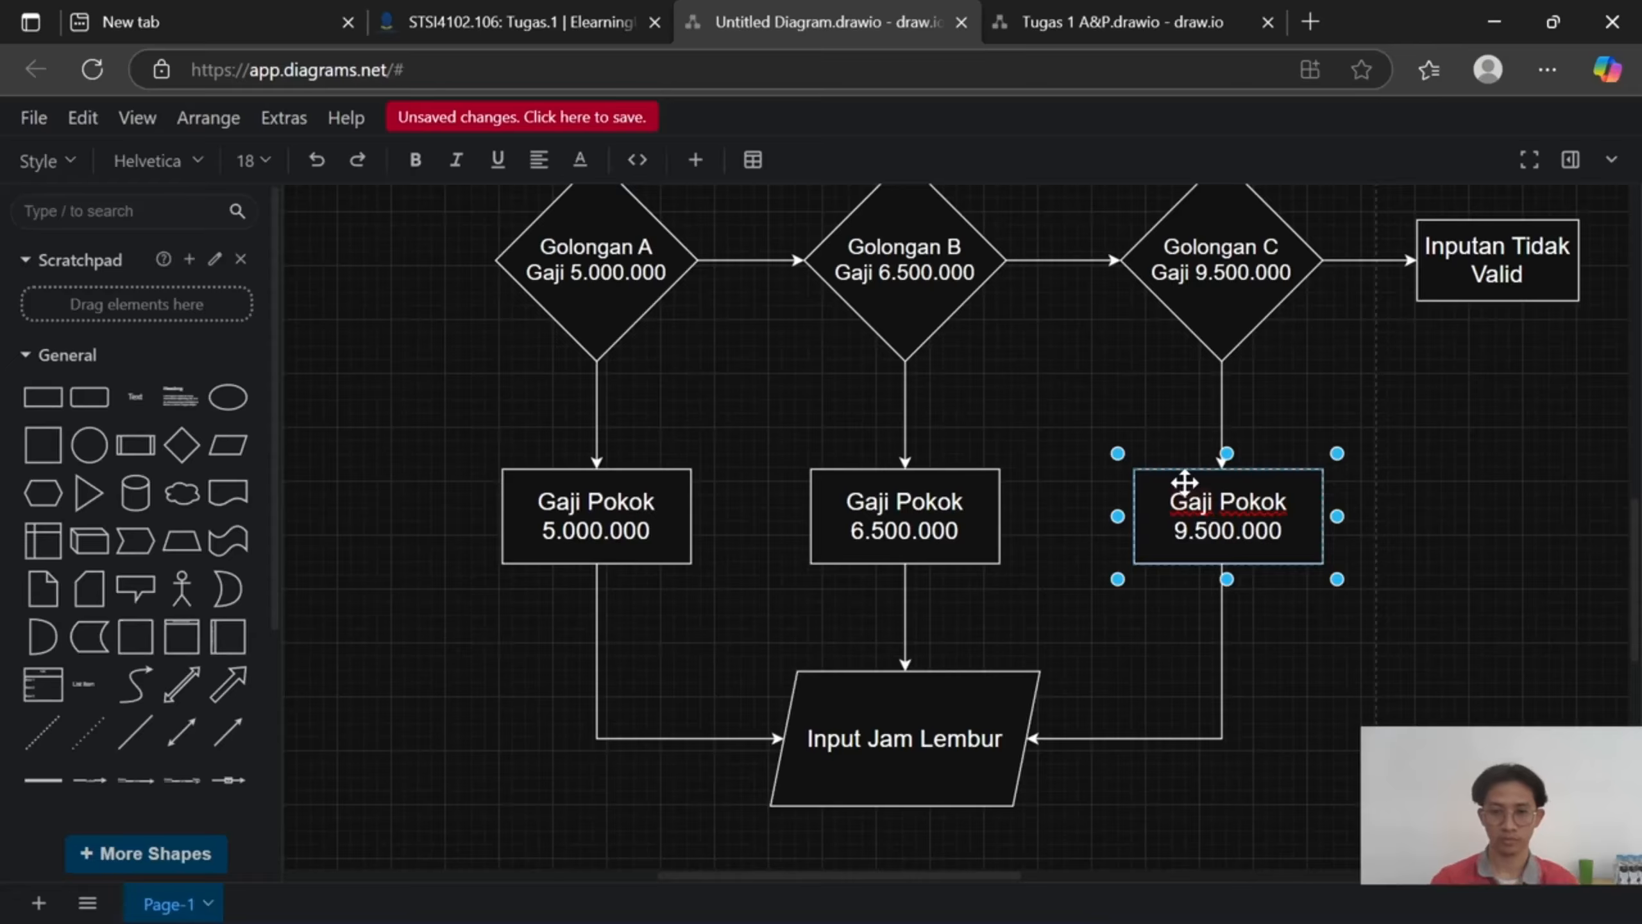
pyautogui.click(1086, 447)
# After checking the reference flowchart, copy the Golongan A diamond to below "Input Jam Lembur" and connect the two with an arrow.
pyautogui.scroll(-4, 1085, 440)
pyautogui.scroll(3, 1109, 381)
pyautogui.scroll(-1, 1122, 464)
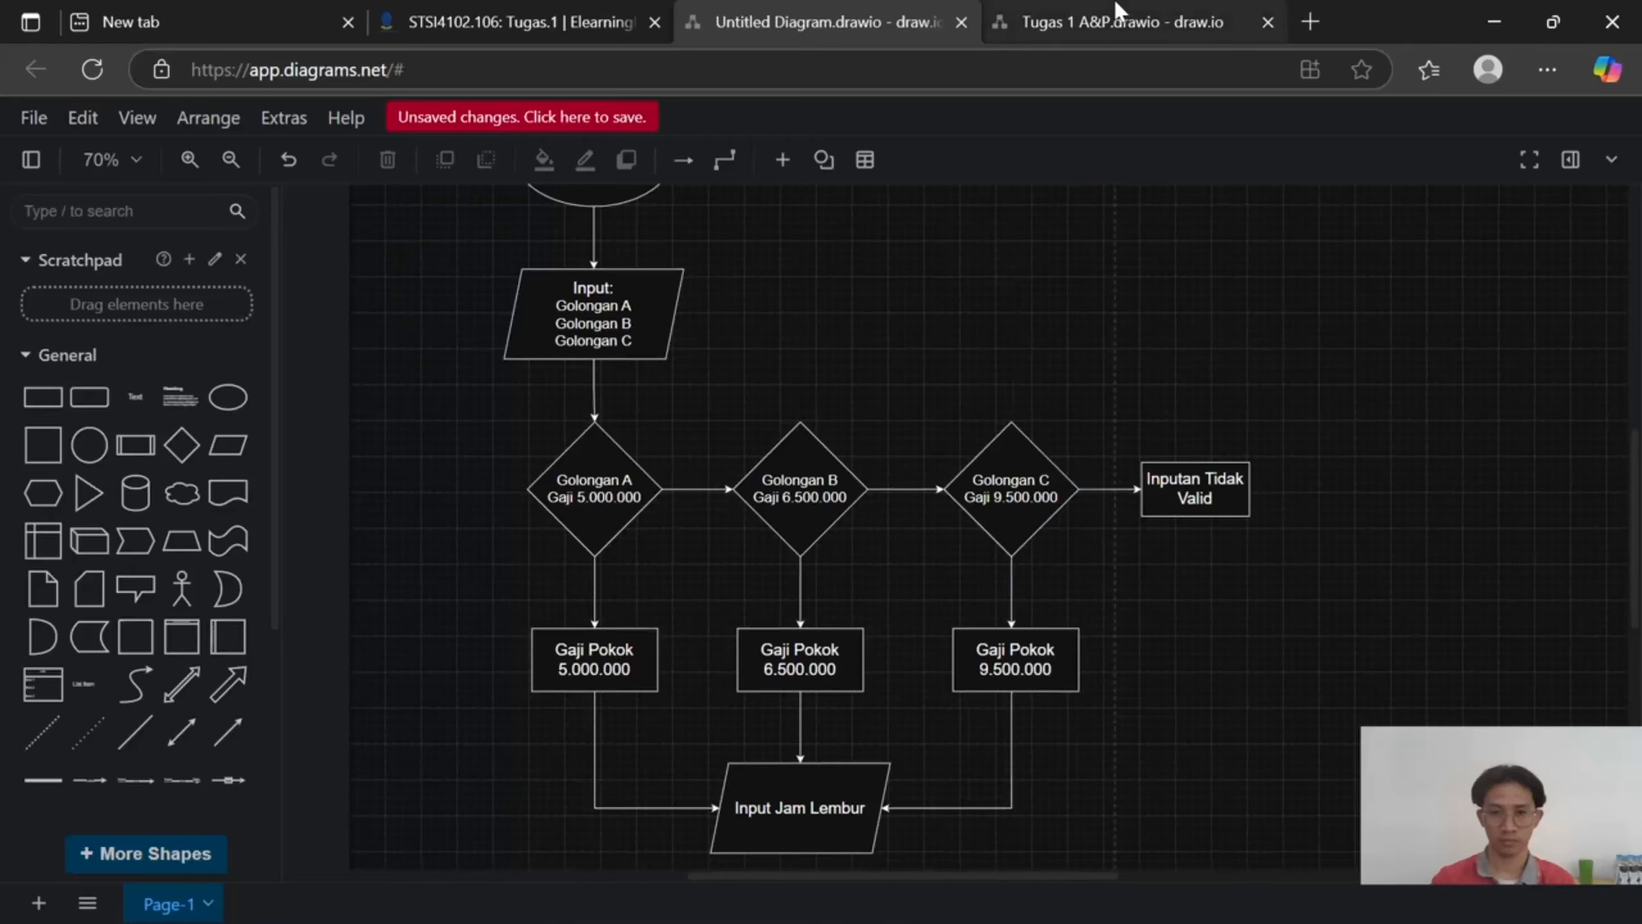
pyautogui.click(1119, 15)
pyautogui.scroll(-3, 1114, 411)
pyautogui.click(827, 22)
pyautogui.scroll(-5, 970, 440)
pyautogui.scroll(2, 1002, 447)
pyautogui.click(616, 388)
pyautogui.hotkey('ctrl', 'c')
pyautogui.scroll(-3, 679, 430)
pyautogui.hotkey('ctrl', 'v')
pyautogui.moveTo(801, 496)
pyautogui.mouseDown()
pyautogui.moveTo(781, 468)
pyautogui.moveTo(781, 483)
pyautogui.mouseUp()
pyautogui.moveTo(801, 340); pyautogui.dragTo(801, 429)
pyautogui.click(972, 389)
pyautogui.scroll(1, 970, 391)
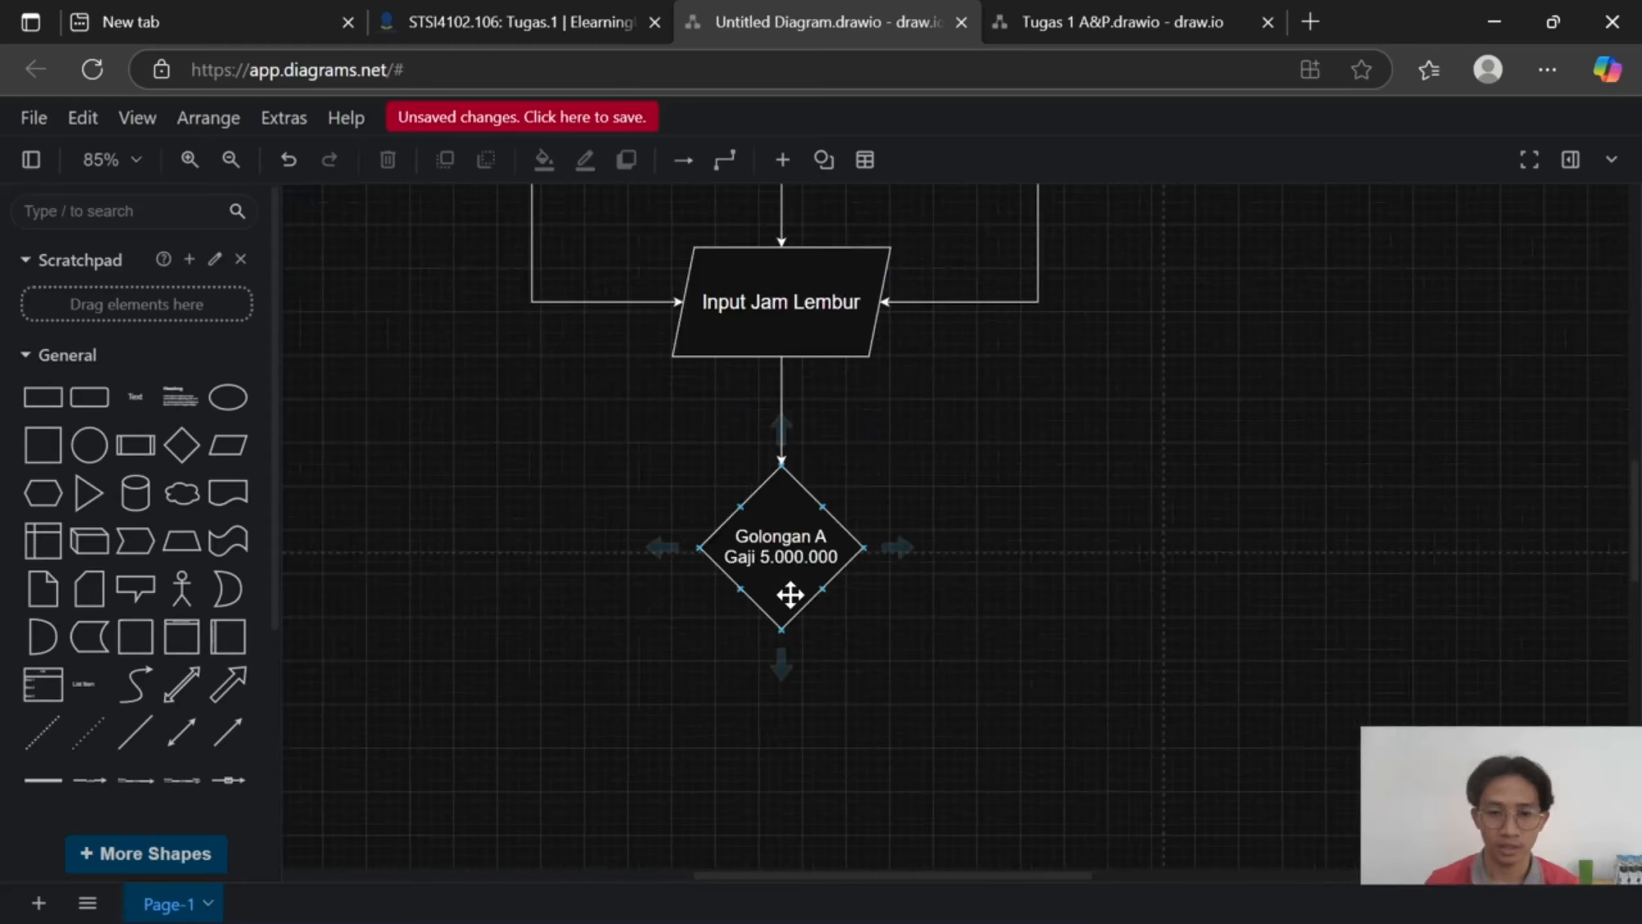
# Review the hourly overtime pay rules in the Tugas.1 assignment page, and return to the untitled diagram.
pyautogui.doubleClick(789, 561)
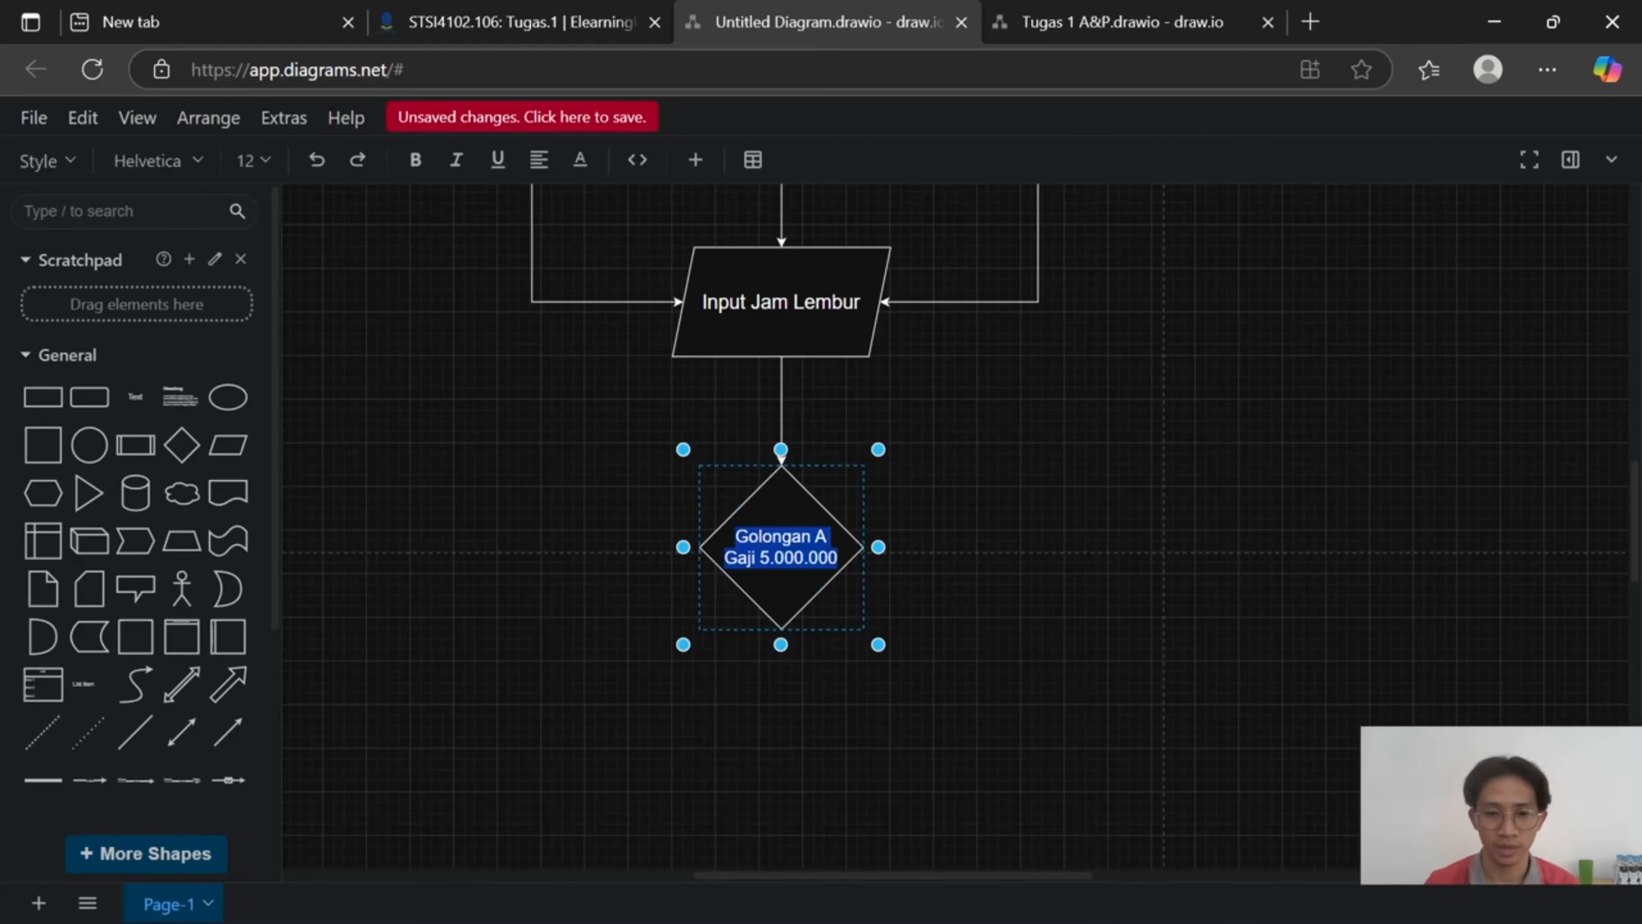
pyautogui.click(1009, 9)
pyautogui.click(554, 10)
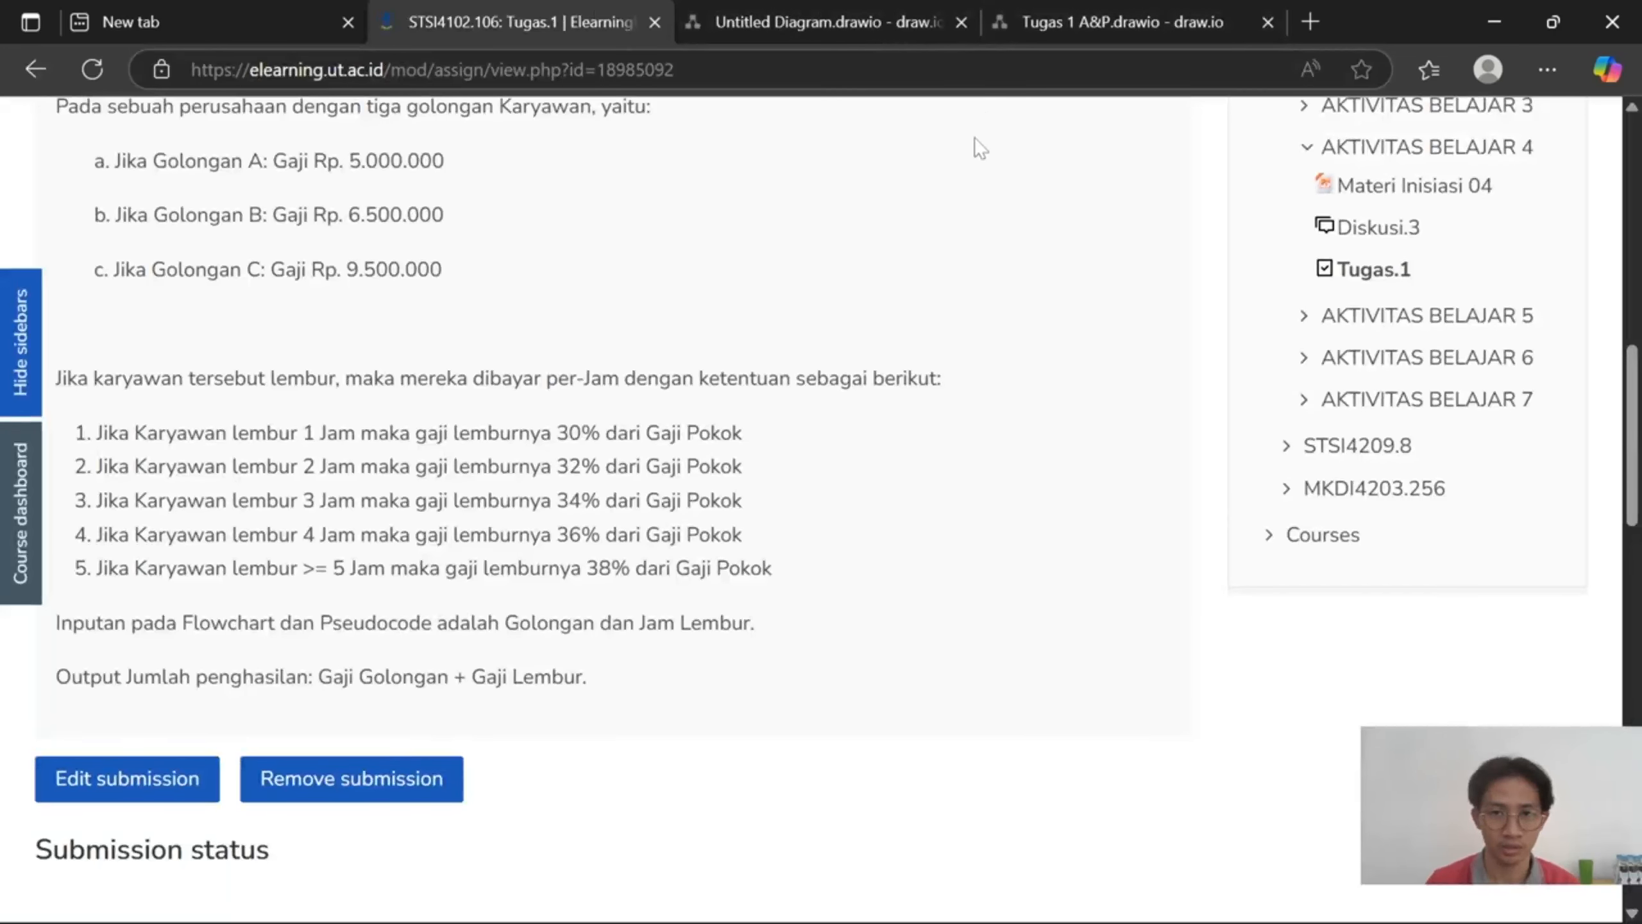
pyautogui.scroll(-5, 975, 142)
pyautogui.scroll(5, 821, 275)
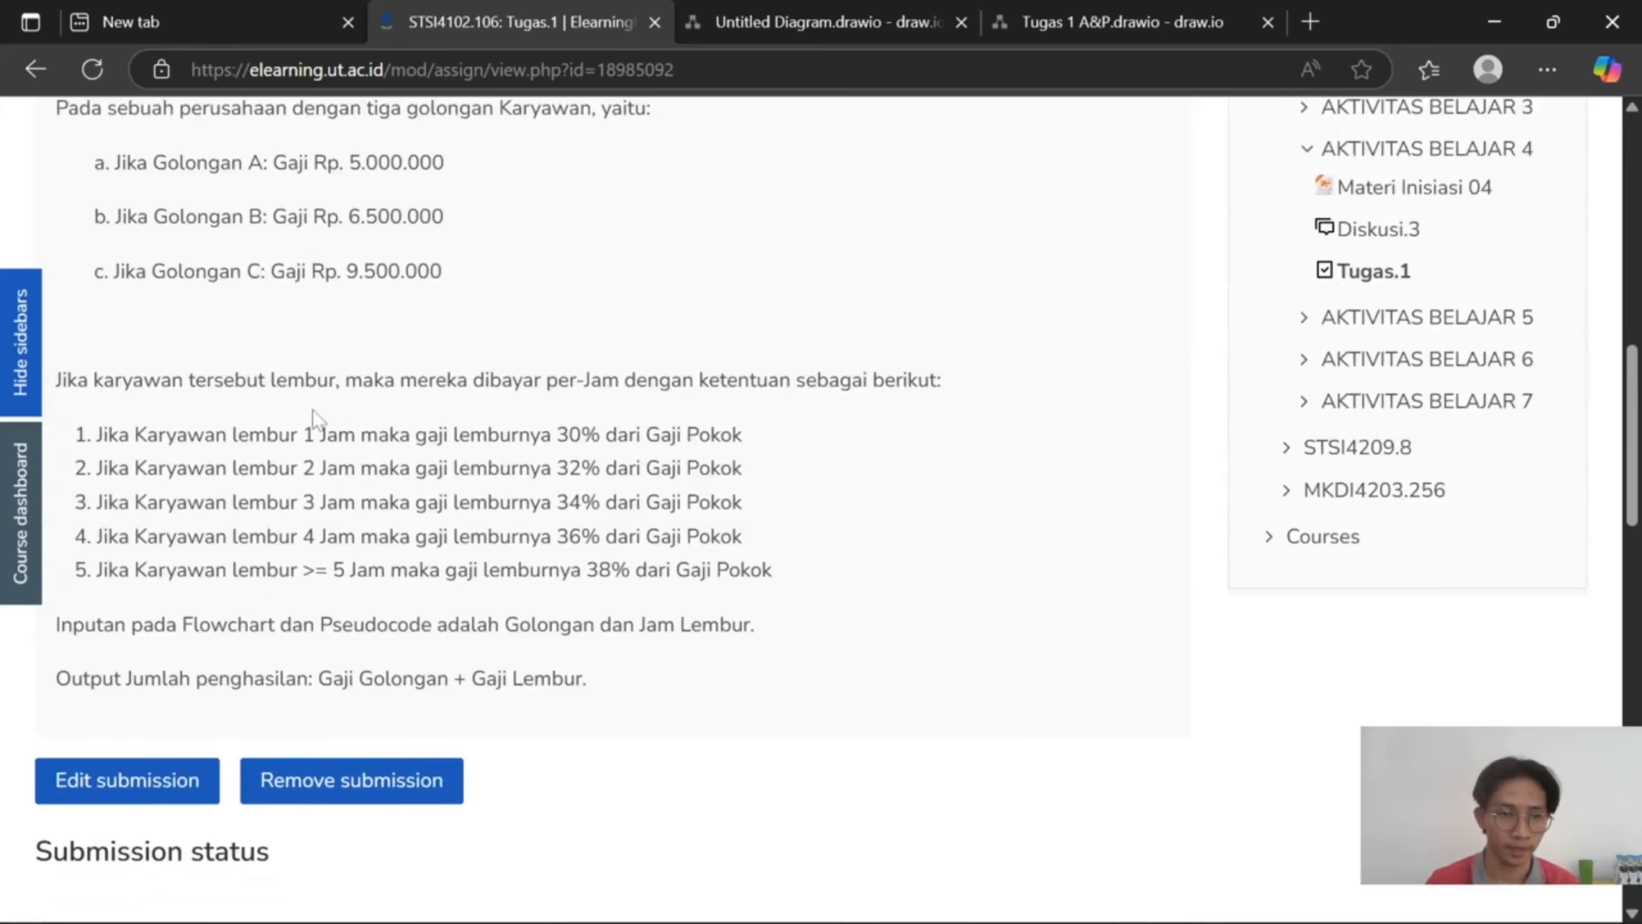
pyautogui.moveTo(236, 435); pyautogui.dragTo(676, 435)
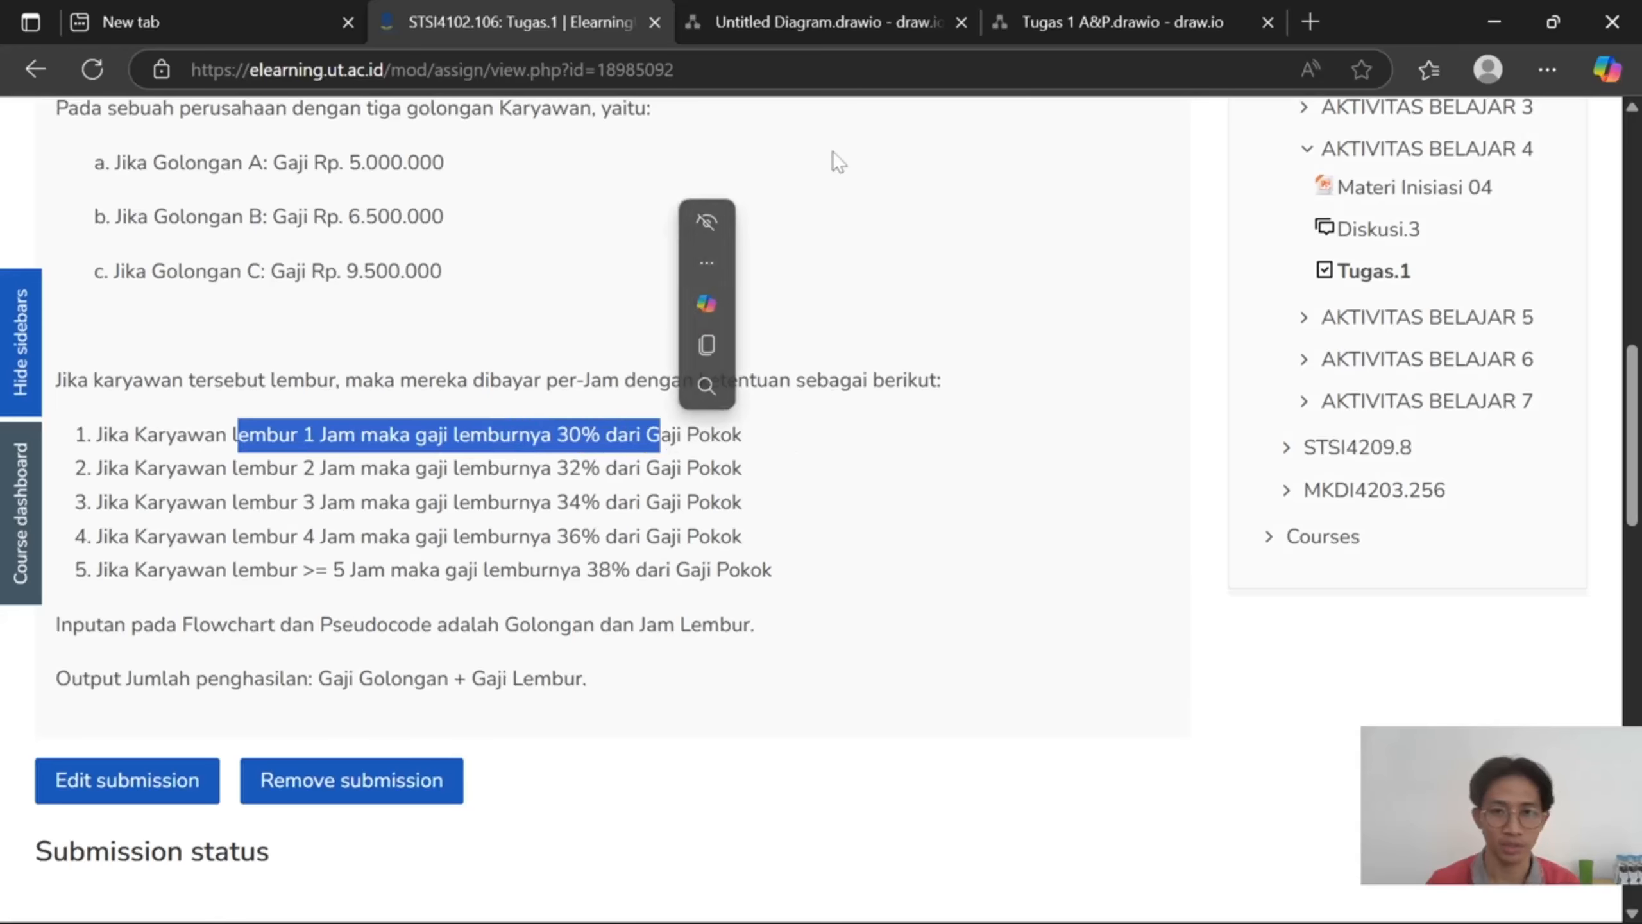
pyautogui.click(850, 10)
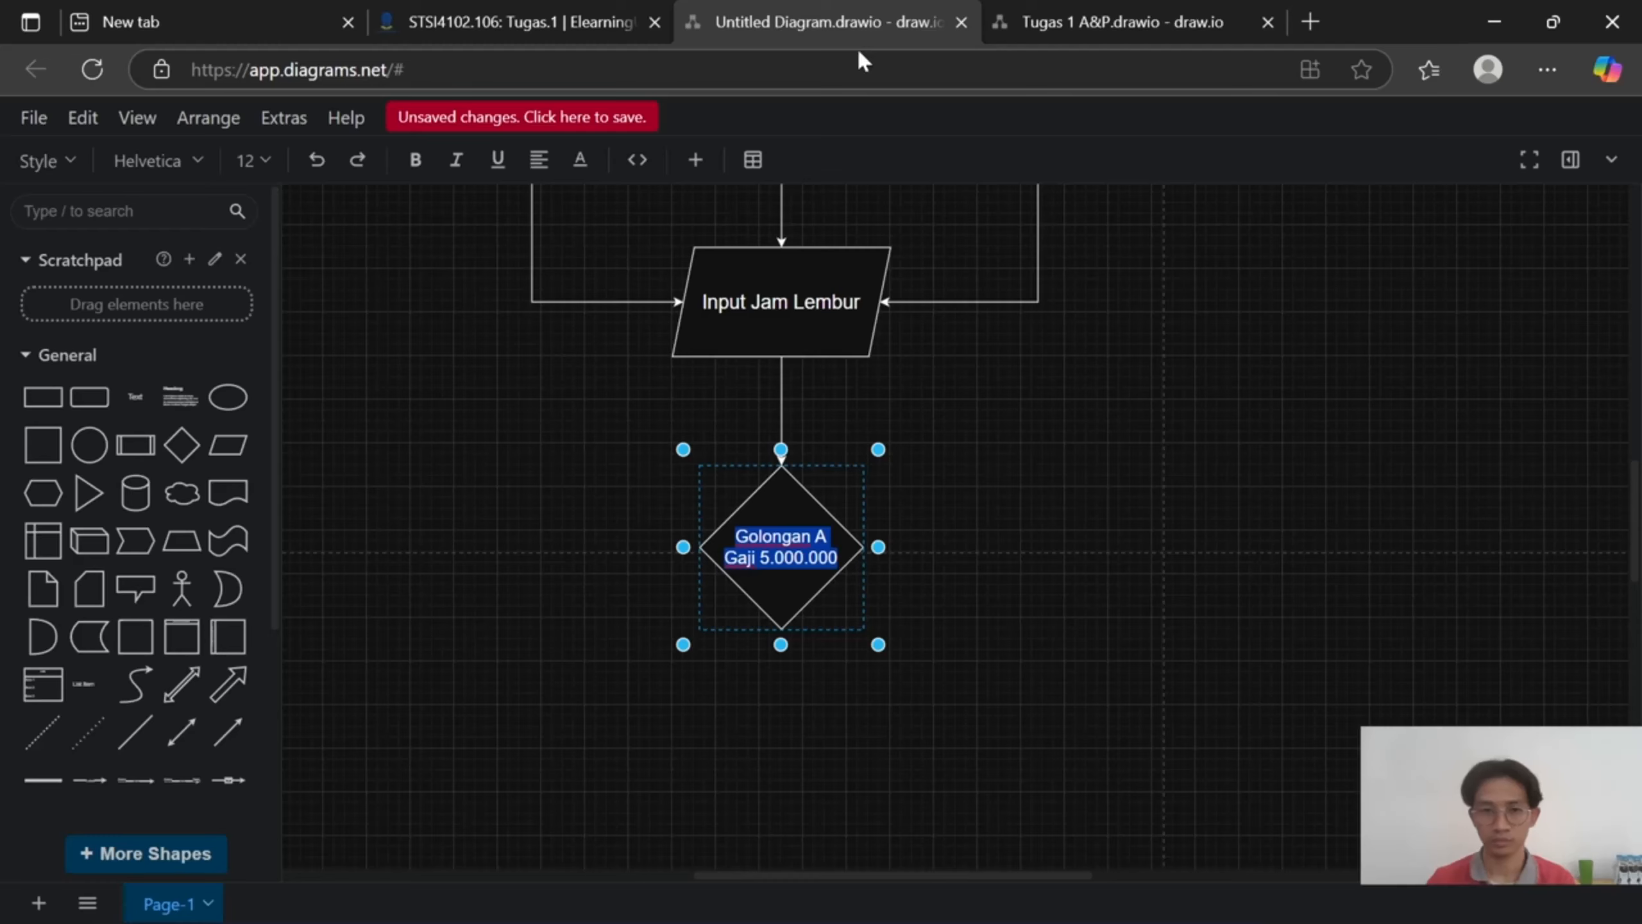
# Replace the text of the diamond below "Input Jam Lembur" with "1 Jam Lembur" and "30% dari gaji pokok".
pyautogui.click(808, 556)
pyautogui.doubleClick(803, 555)
pyautogui.hotkey('ctrl', 'a')
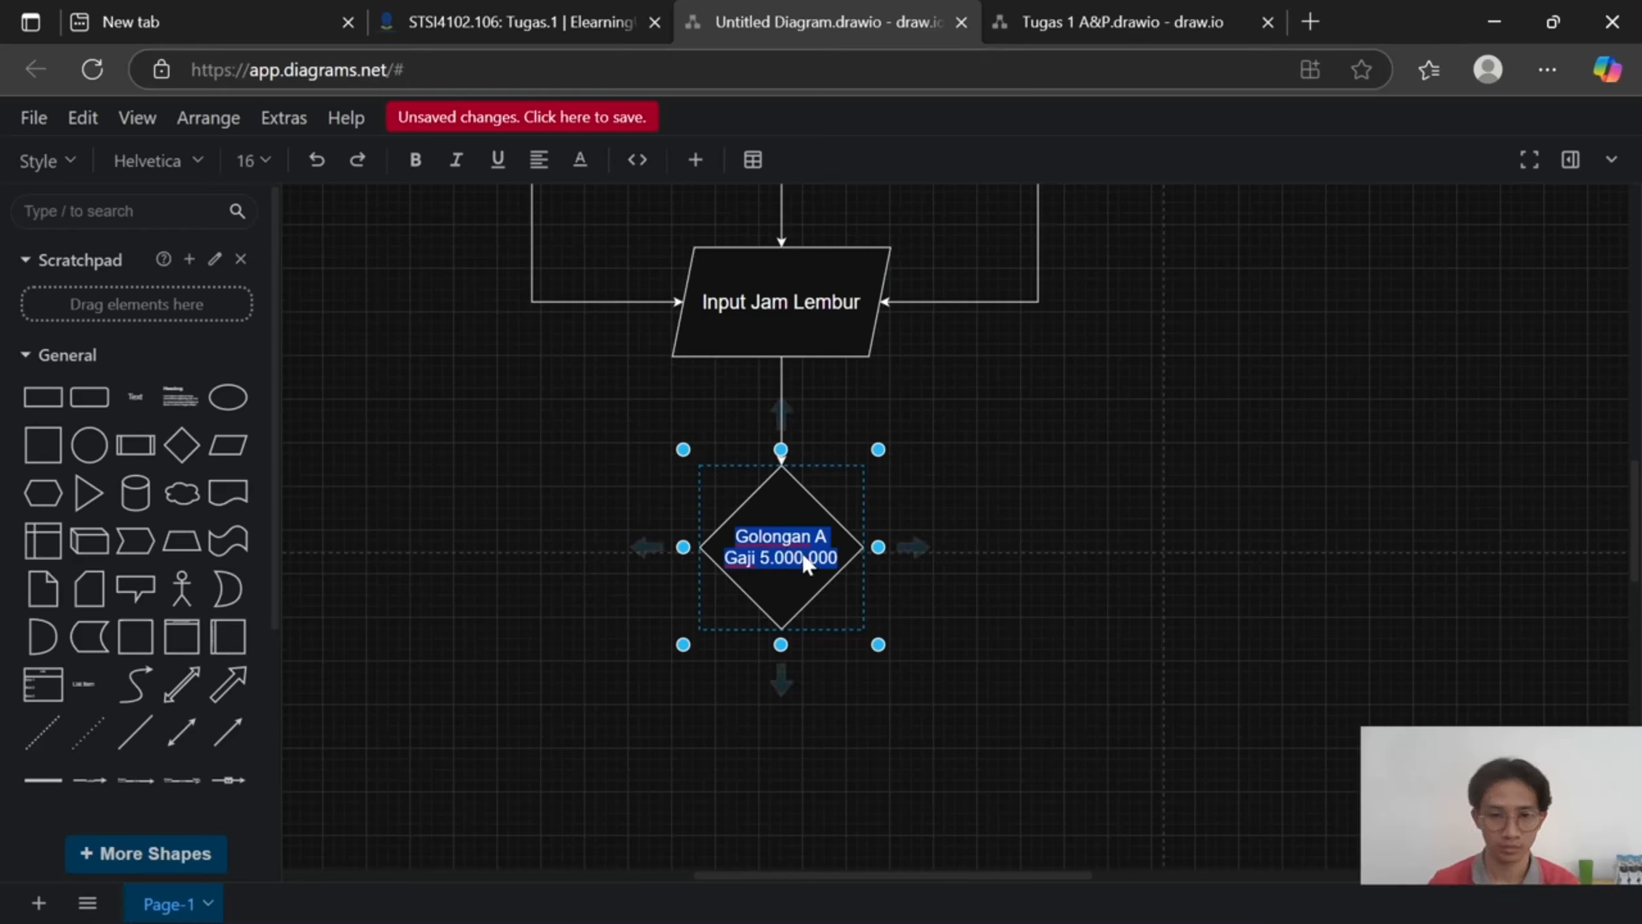
pyautogui.write('Lembur')
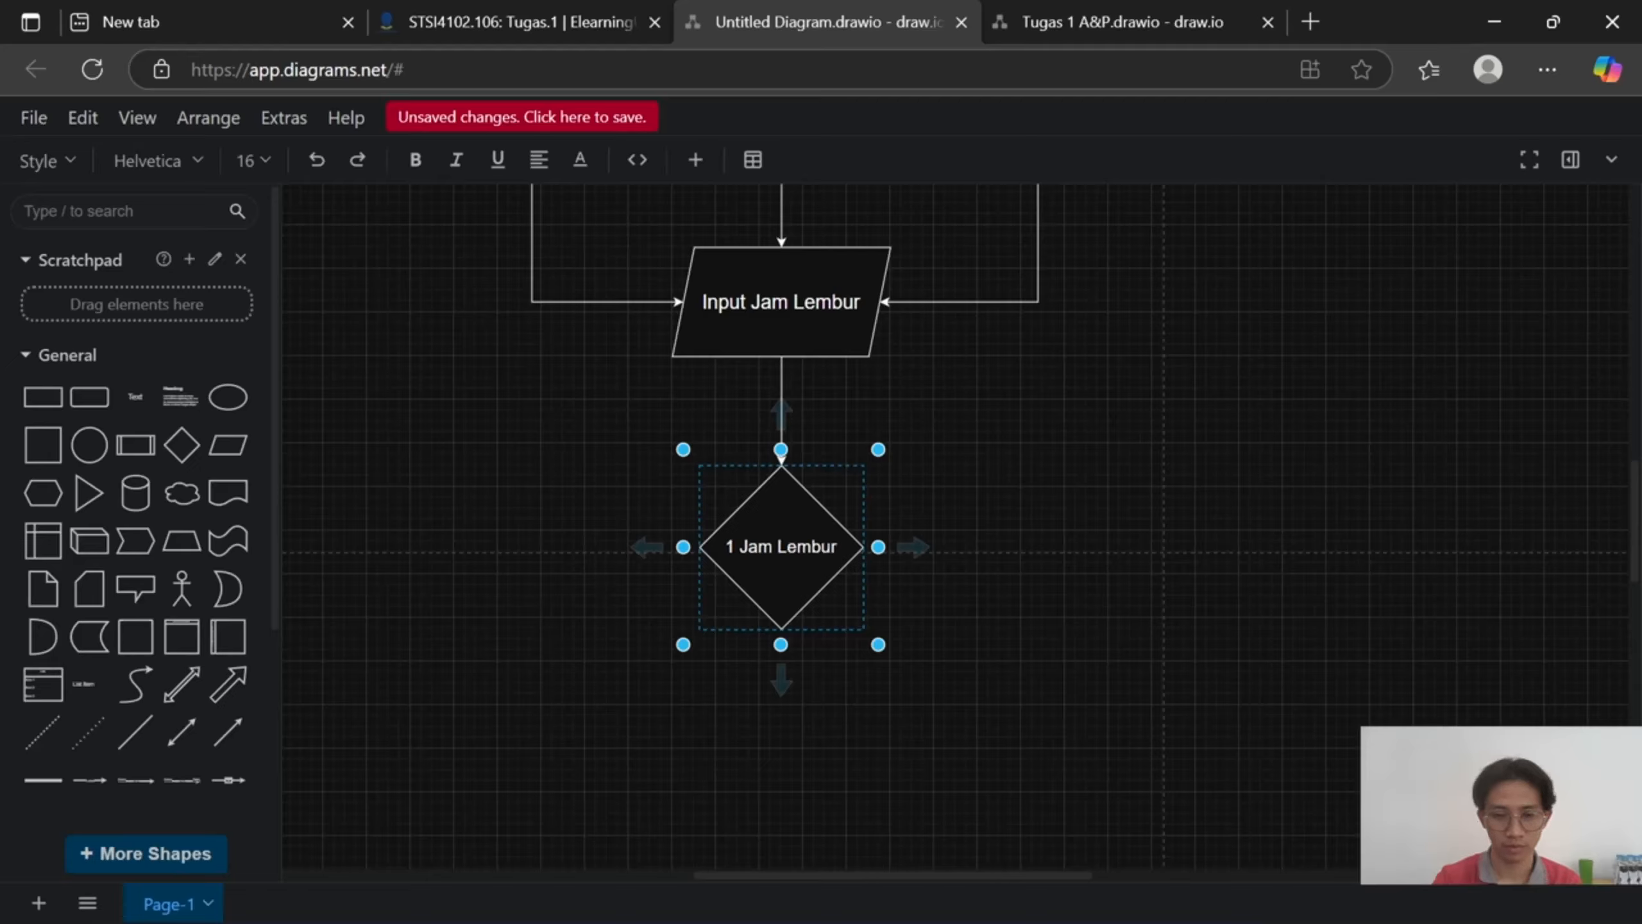
pyautogui.press('Return')
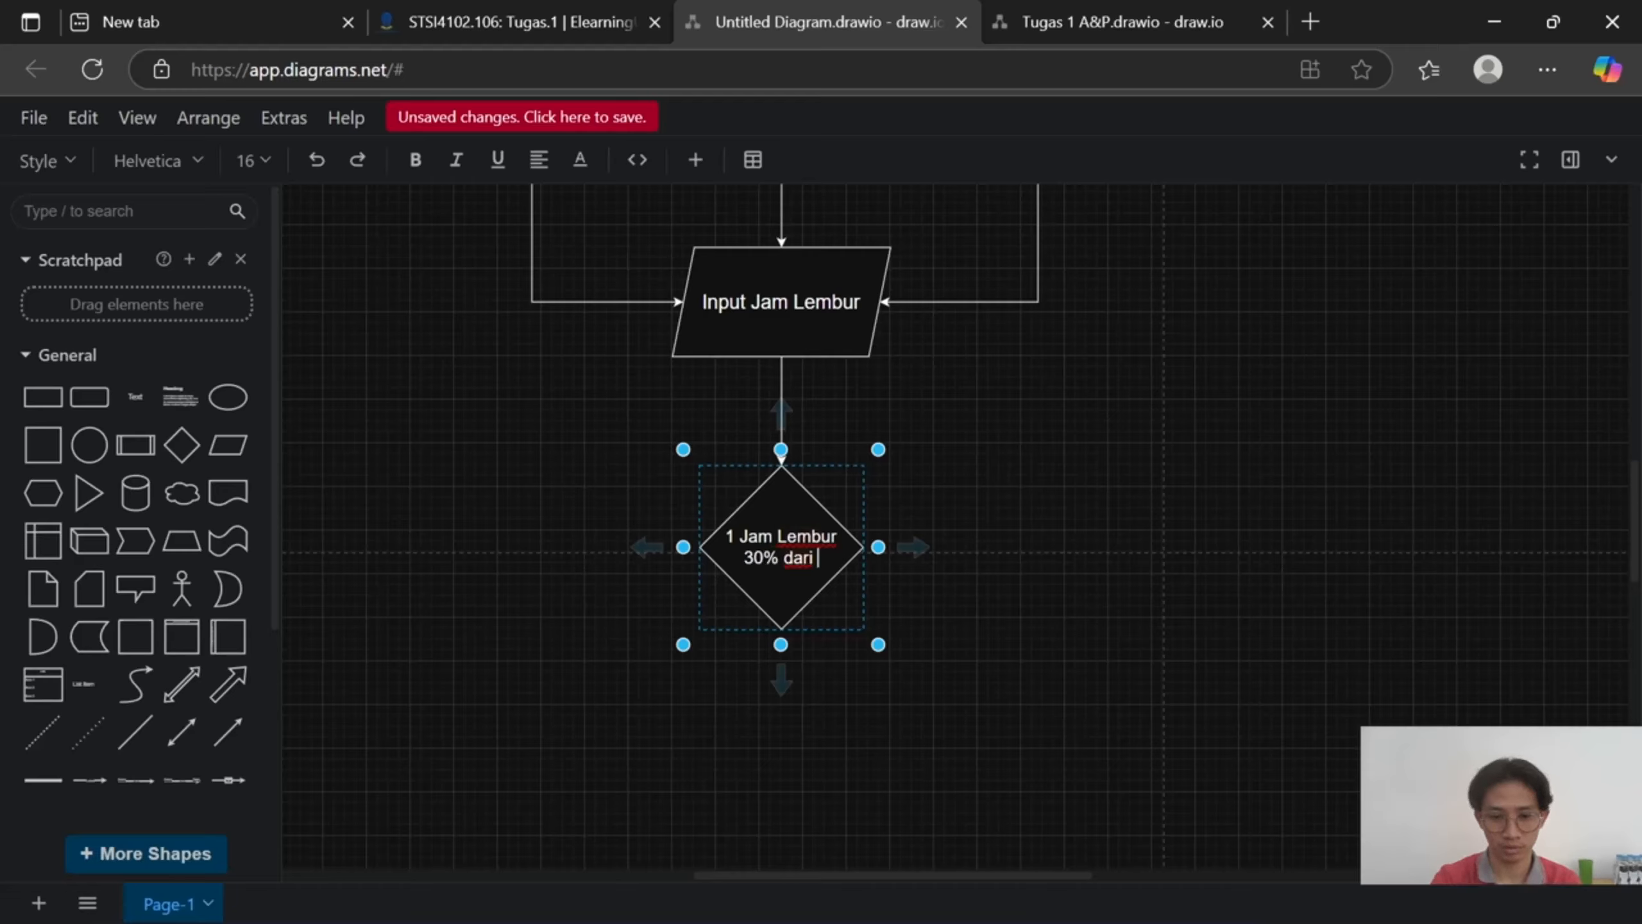
pyautogui.write('30% dari gaji pokok')
pyautogui.click(839, 519)
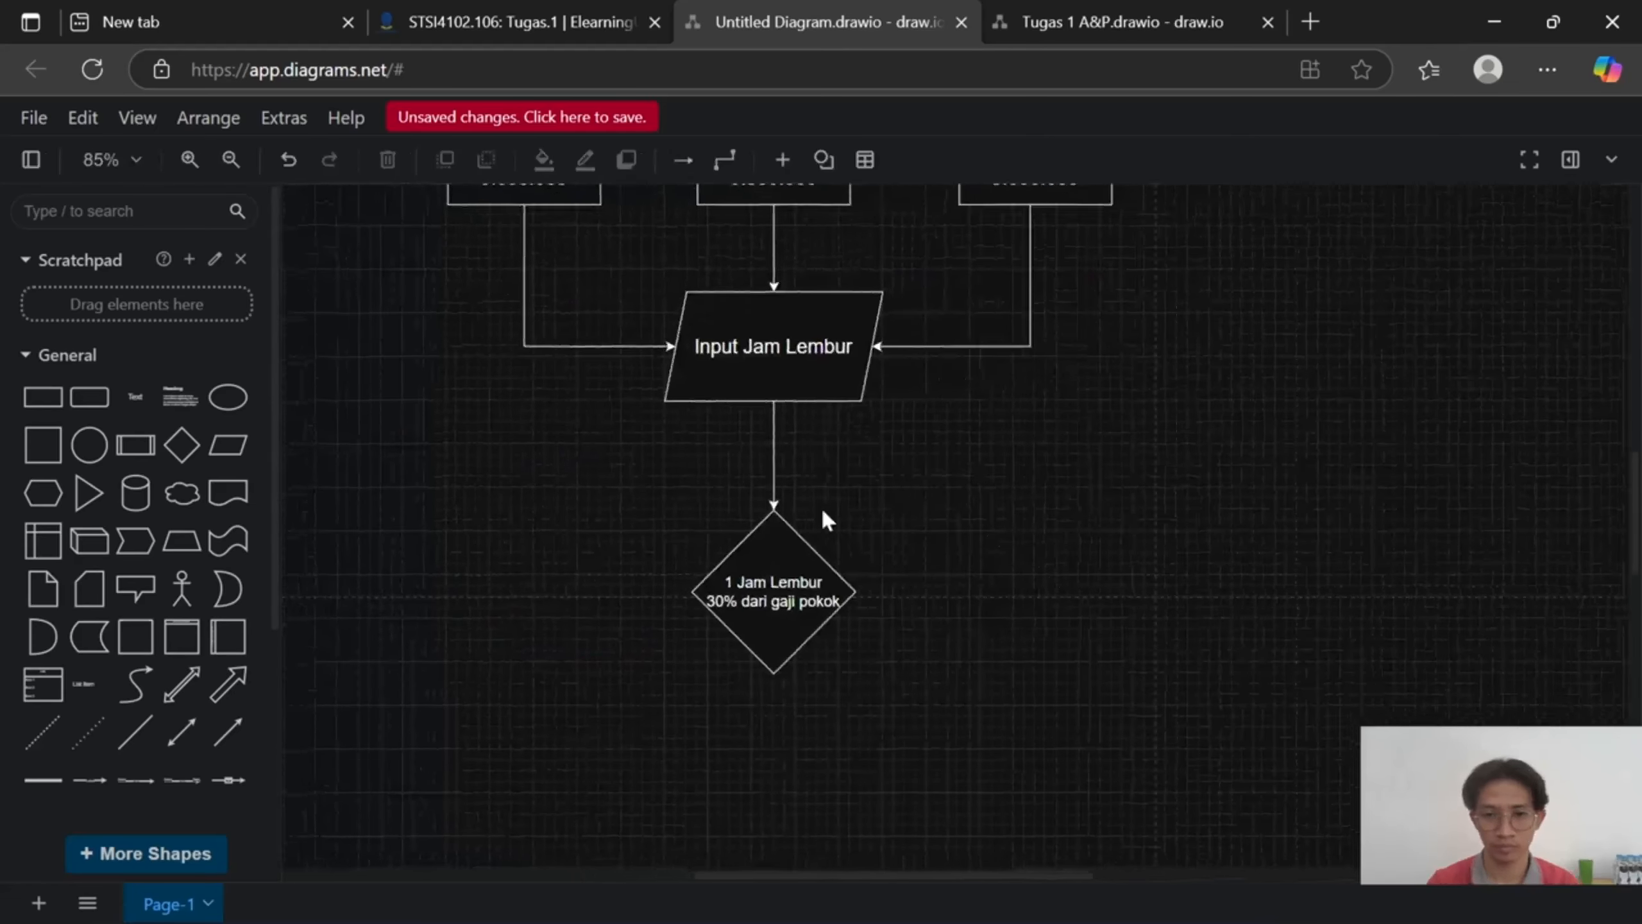
# Duplicate the "1 Jam Lembur" diamond beside it and label the copy "2 Jam Lembur", "32% dari gaji pokok".
pyautogui.click(696, 550)
pyautogui.moveTo(696, 549); pyautogui.dragTo(995, 564)
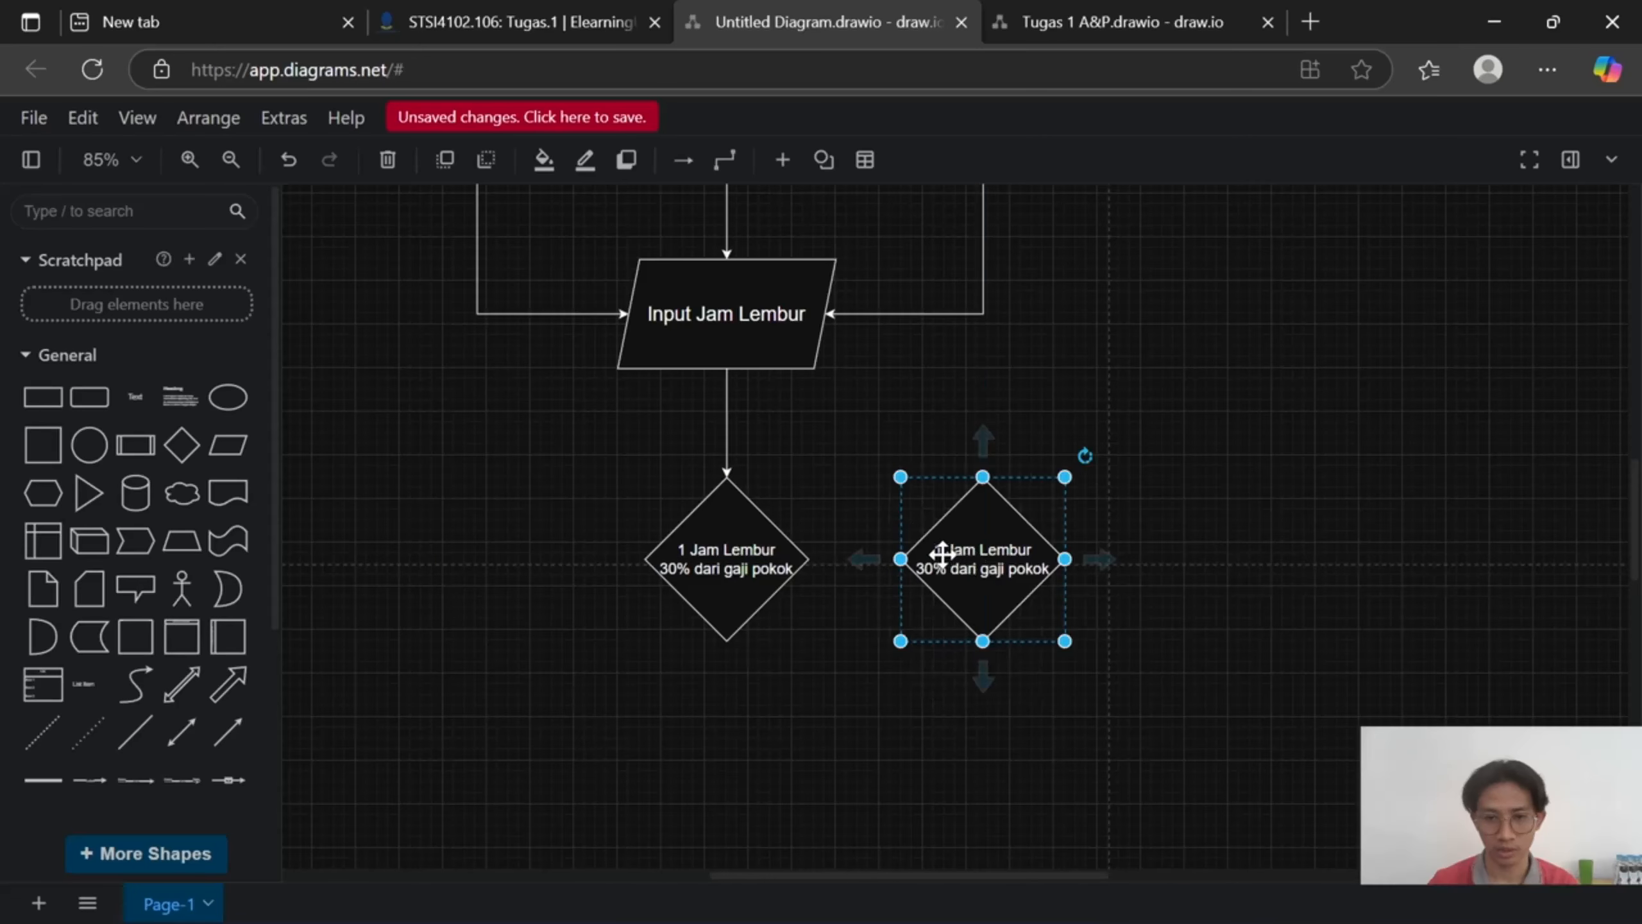
pyautogui.tripleClick(945, 553)
pyautogui.click(944, 551)
pyautogui.press('BackSpace')
pyautogui.write('2')
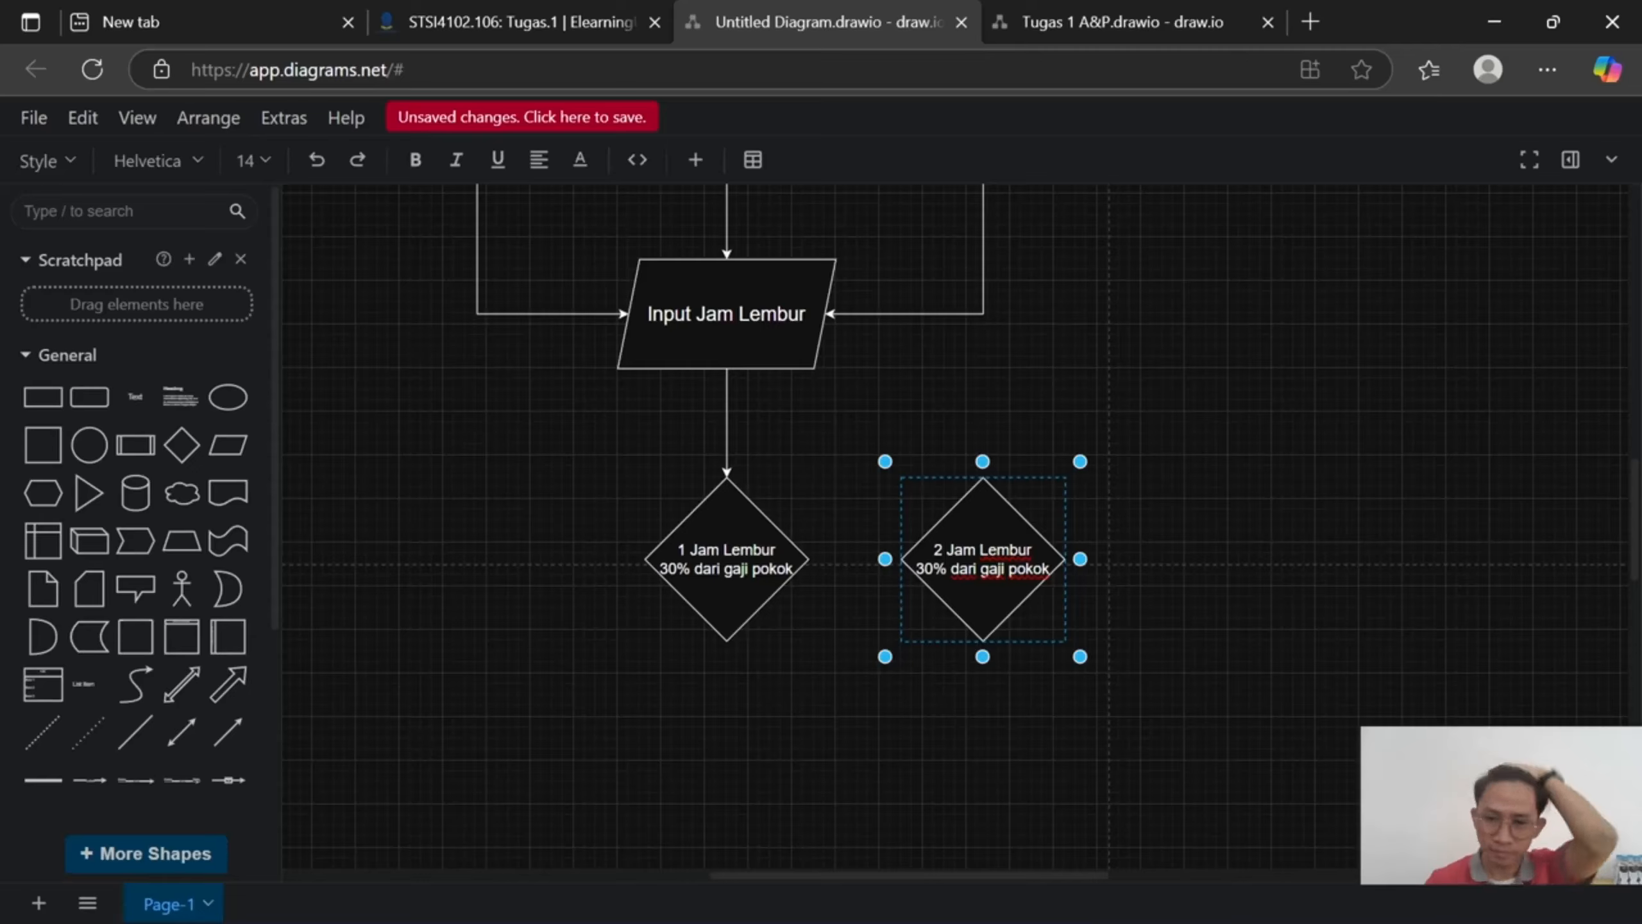
pyautogui.click(1180, 505)
# Add a diamond labelled "3 Jam Lembur", "34% dari gaji pokok" and place a fourth overtime diamond copy beside it.
pyautogui.click(833, 482)
pyautogui.hotkey('ctrl', 'v')
pyautogui.moveTo(939, 601); pyautogui.dragTo(801, 531)
pyautogui.doubleClick(865, 515)
pyautogui.write('334')
pyautogui.moveTo(1122, 521); pyautogui.dragTo(836, 480)
pyautogui.hotkey('ctrl', 'v')
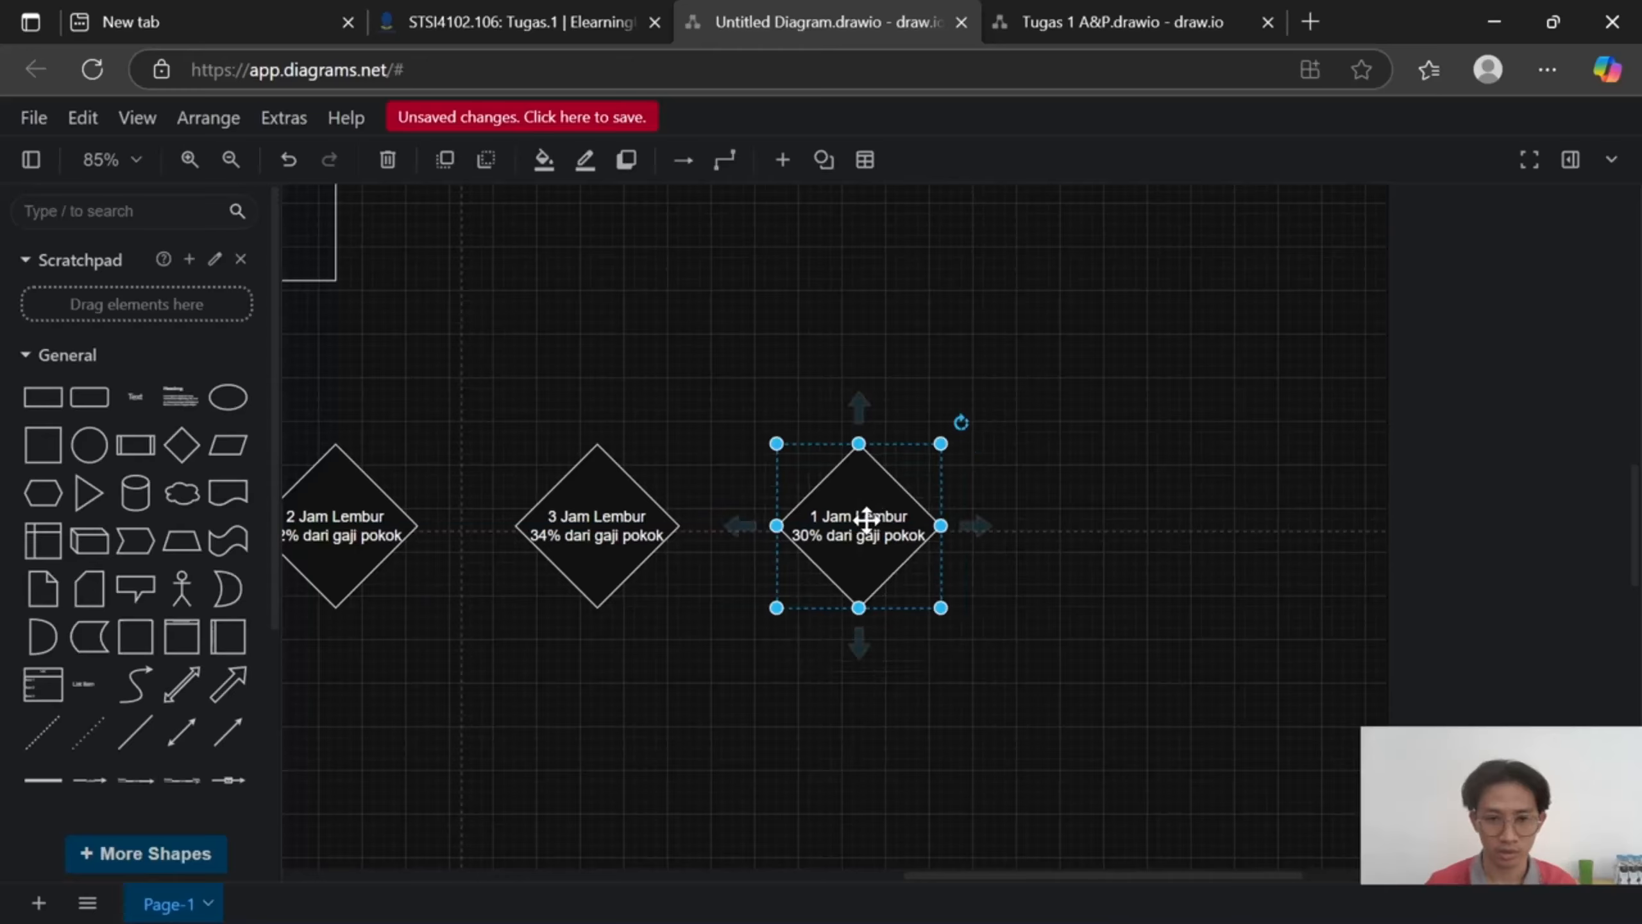
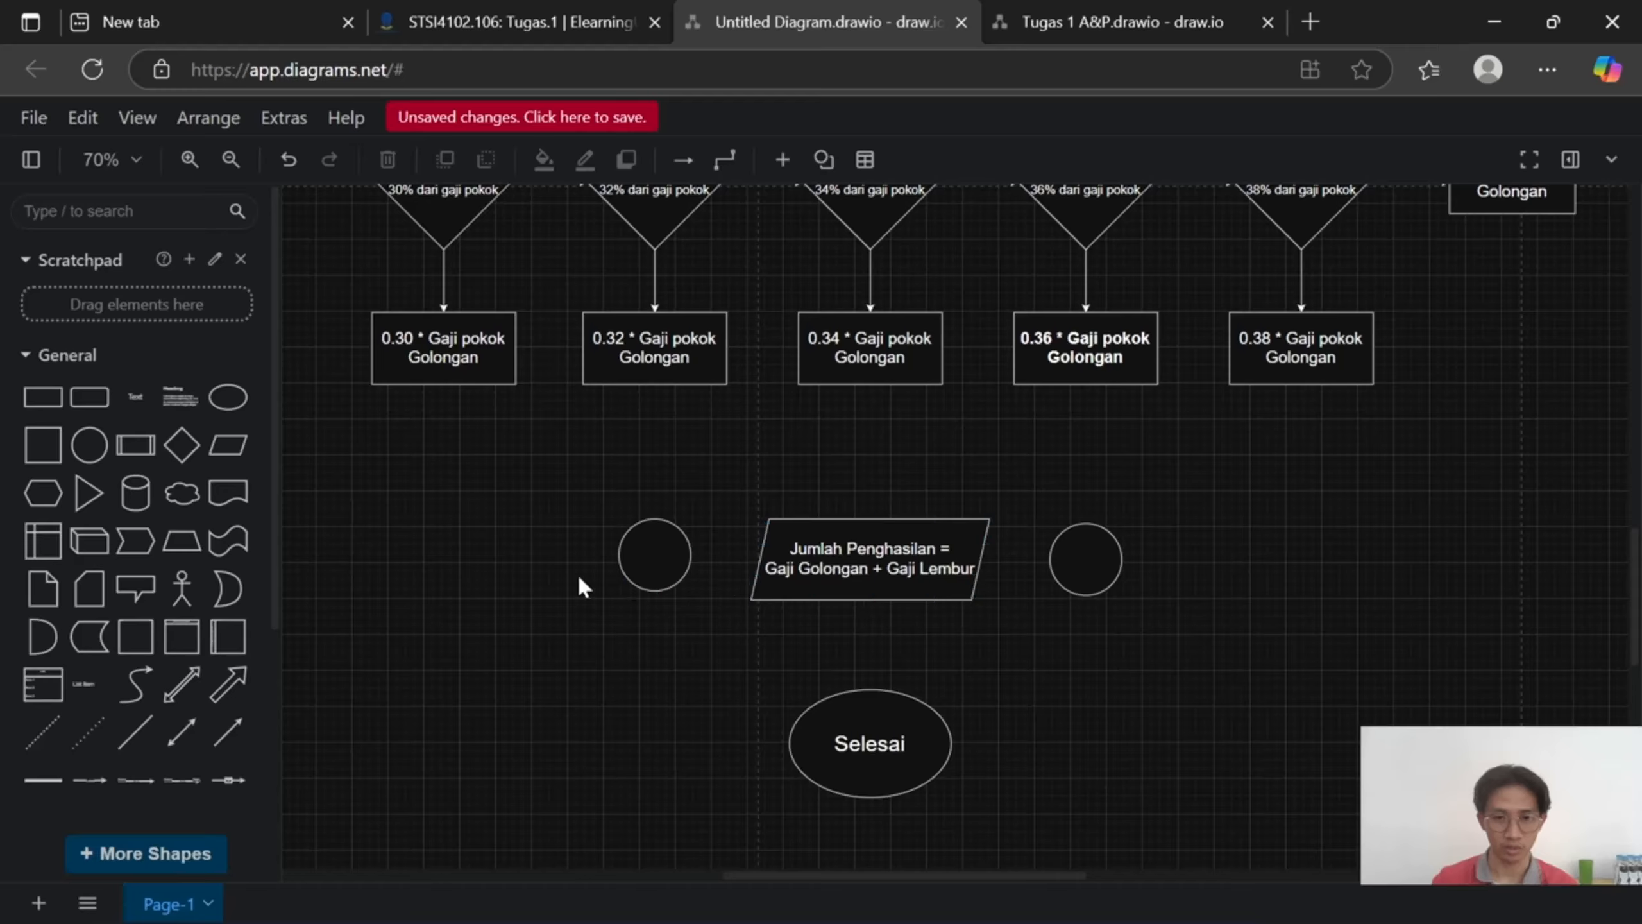
# Move the circle beside "Jumlah Penghasilan" lower and connect the "0.30 * Gaji pokok Golongan" box to that parallelogram, routing the arrow down from the box.
pyautogui.moveTo(653, 564); pyautogui.dragTo(620, 624)
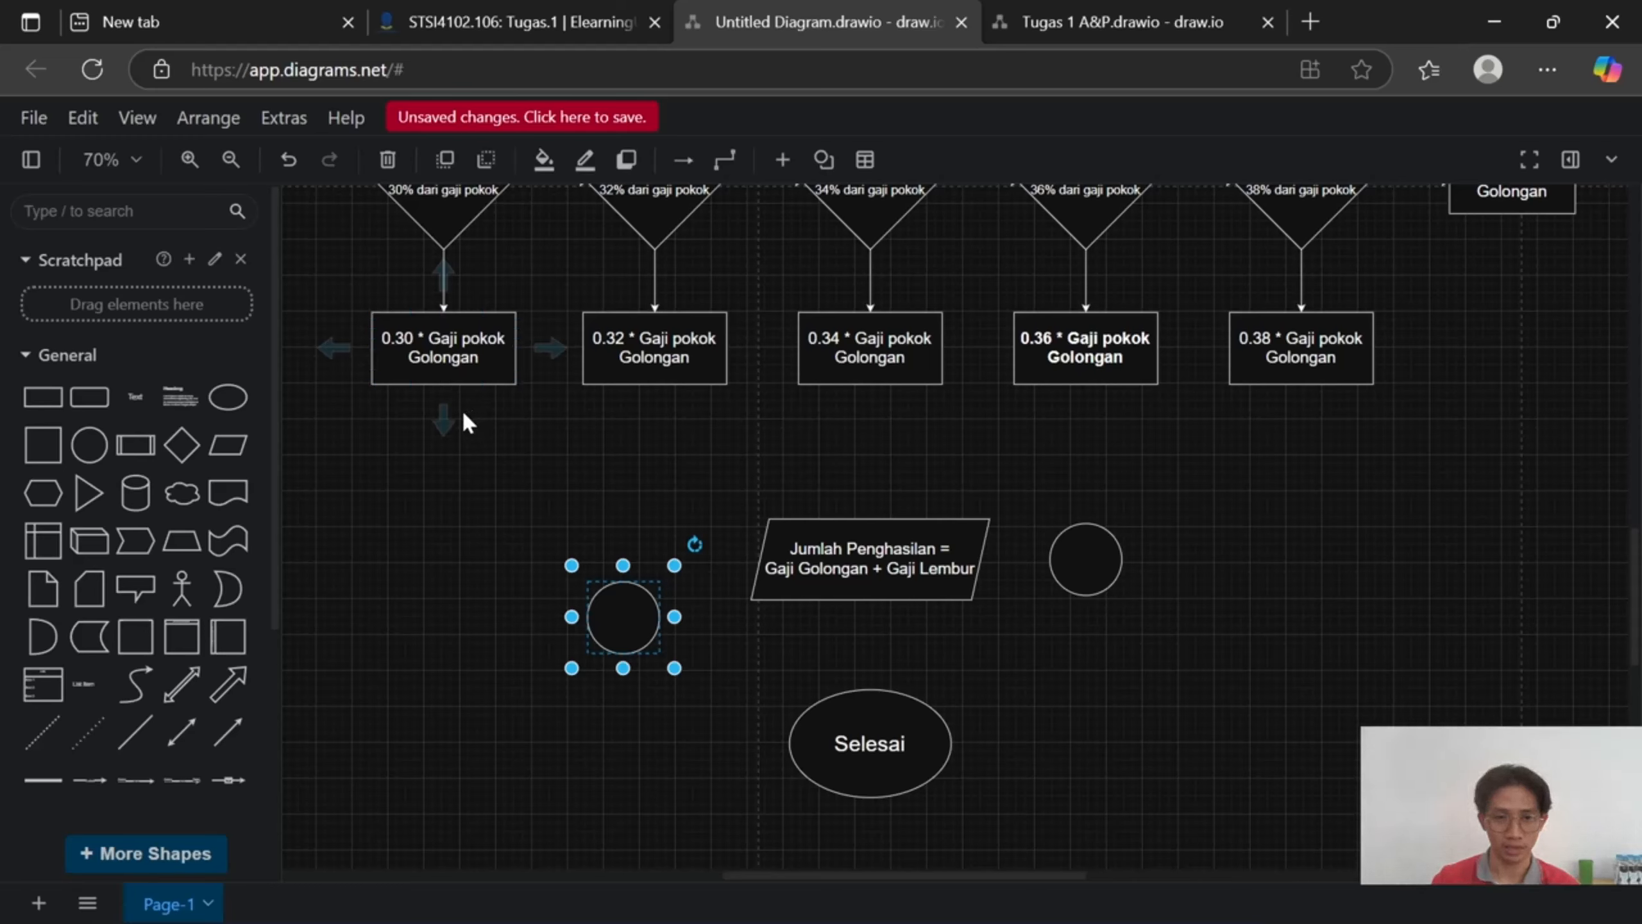
pyautogui.moveTo(454, 421); pyautogui.dragTo(759, 557)
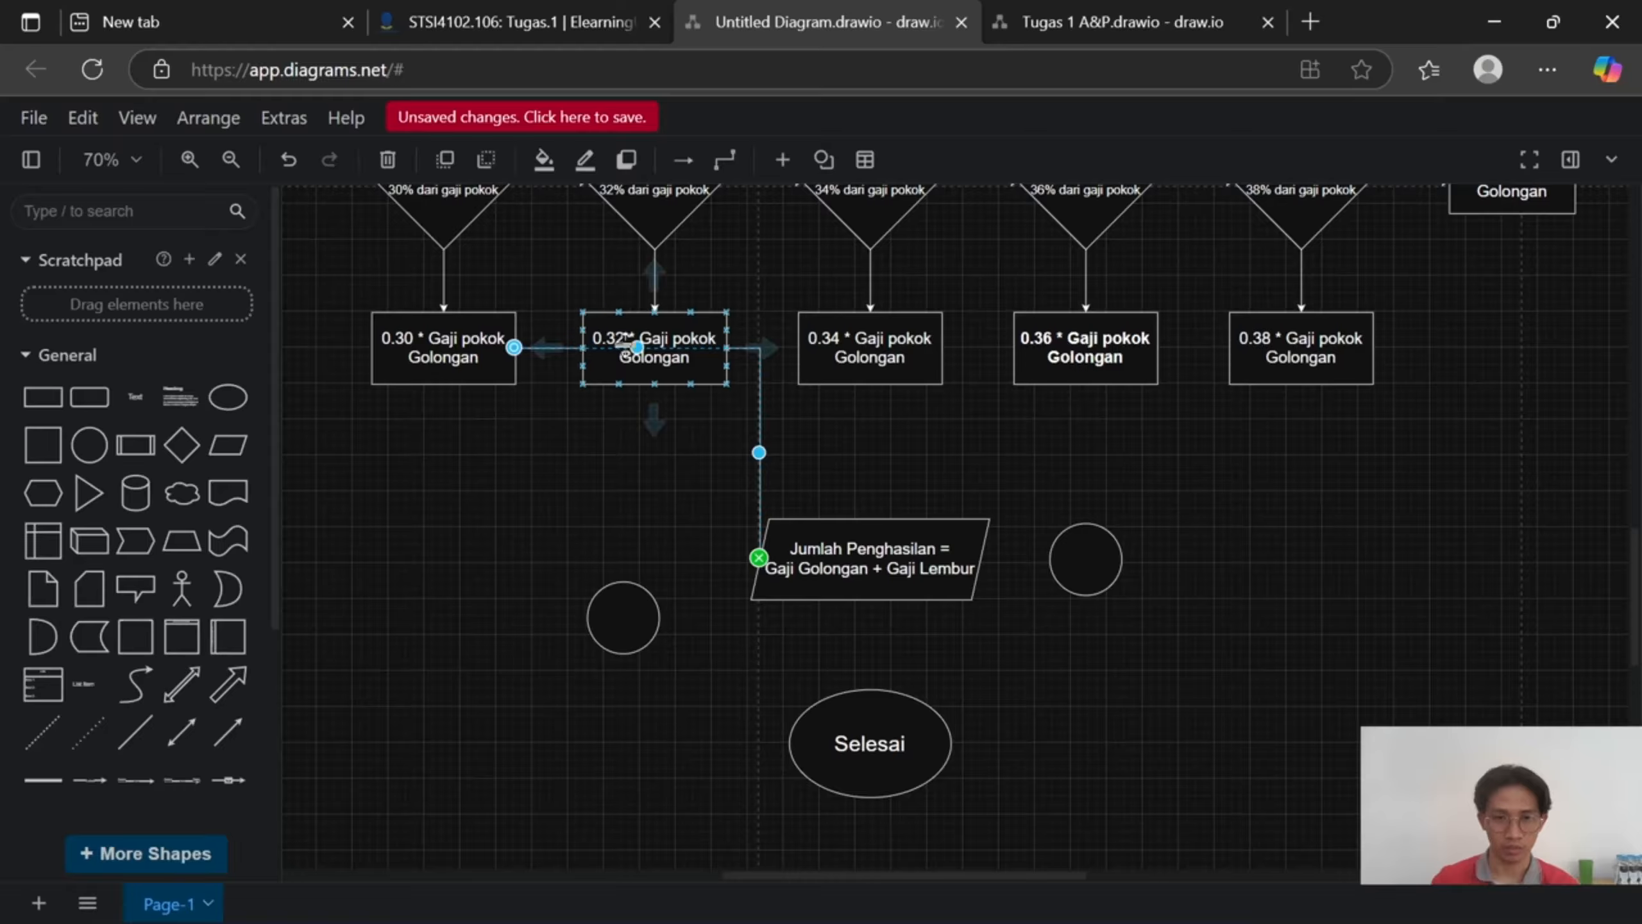
pyautogui.moveTo(637, 347); pyautogui.dragTo(604, 424)
pyautogui.moveTo(577, 488); pyautogui.dragTo(575, 553)
pyautogui.click(639, 471)
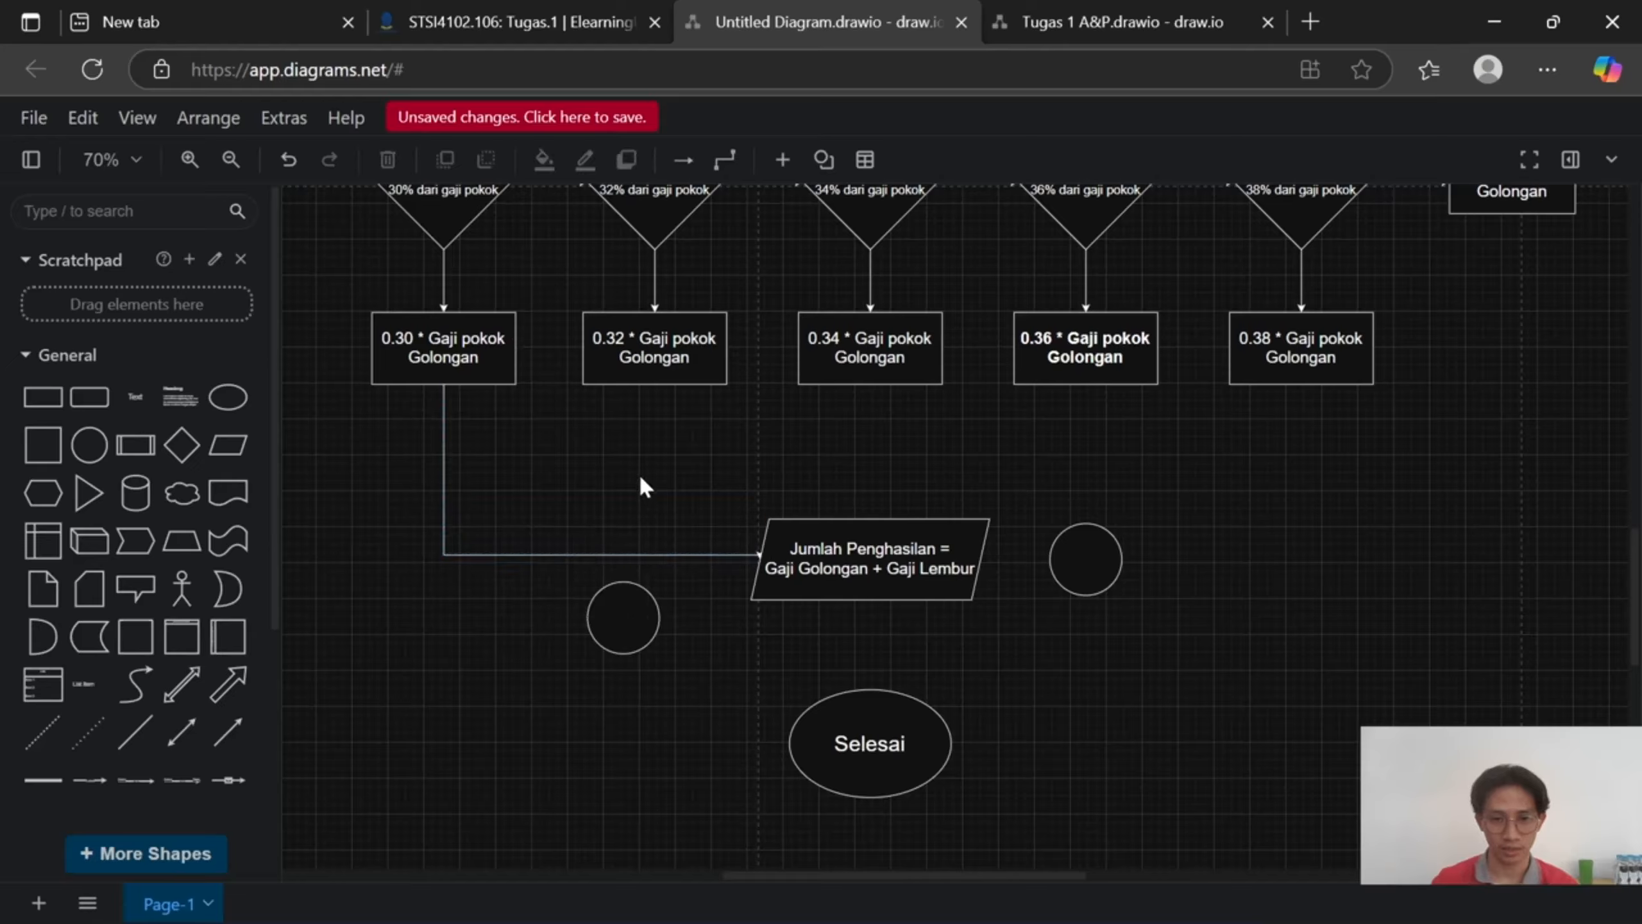
# Try to reroute the "0.30 * Gaji pokok Golongan" arrow and connect the "0.32 * Gaji pokok Golongan" box directly to the "Jumlah Penghasilan" parallelogram.
pyautogui.hotkey('ctrl', 'z')
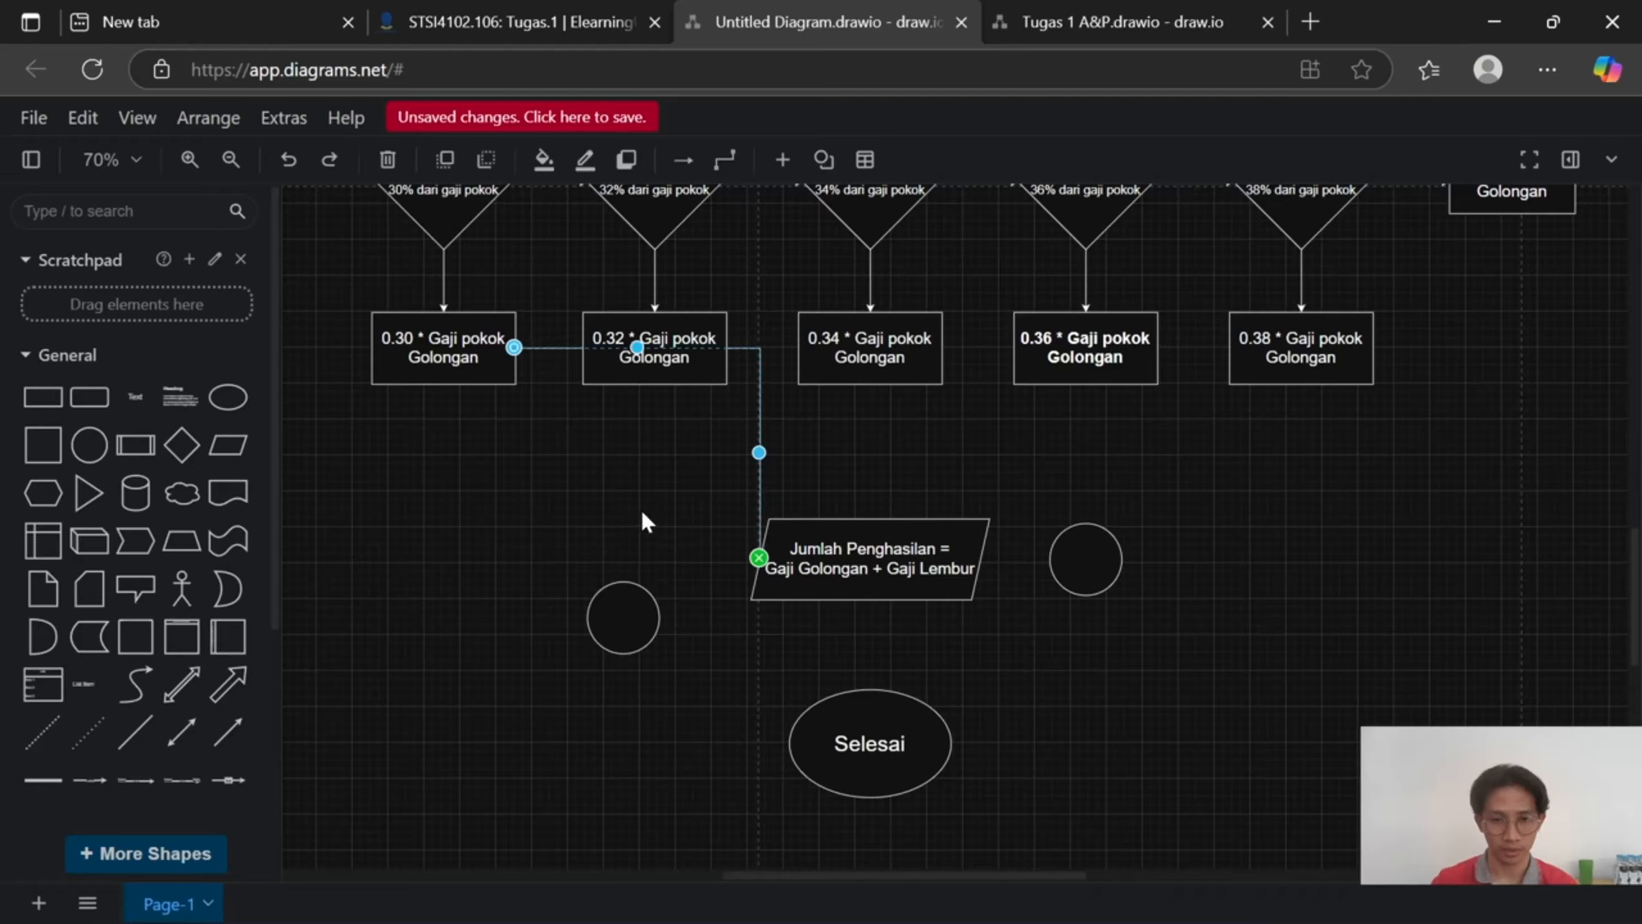
pyautogui.moveTo(620, 451); pyautogui.dragTo(615, 574)
pyautogui.click(590, 456)
pyautogui.click(632, 362)
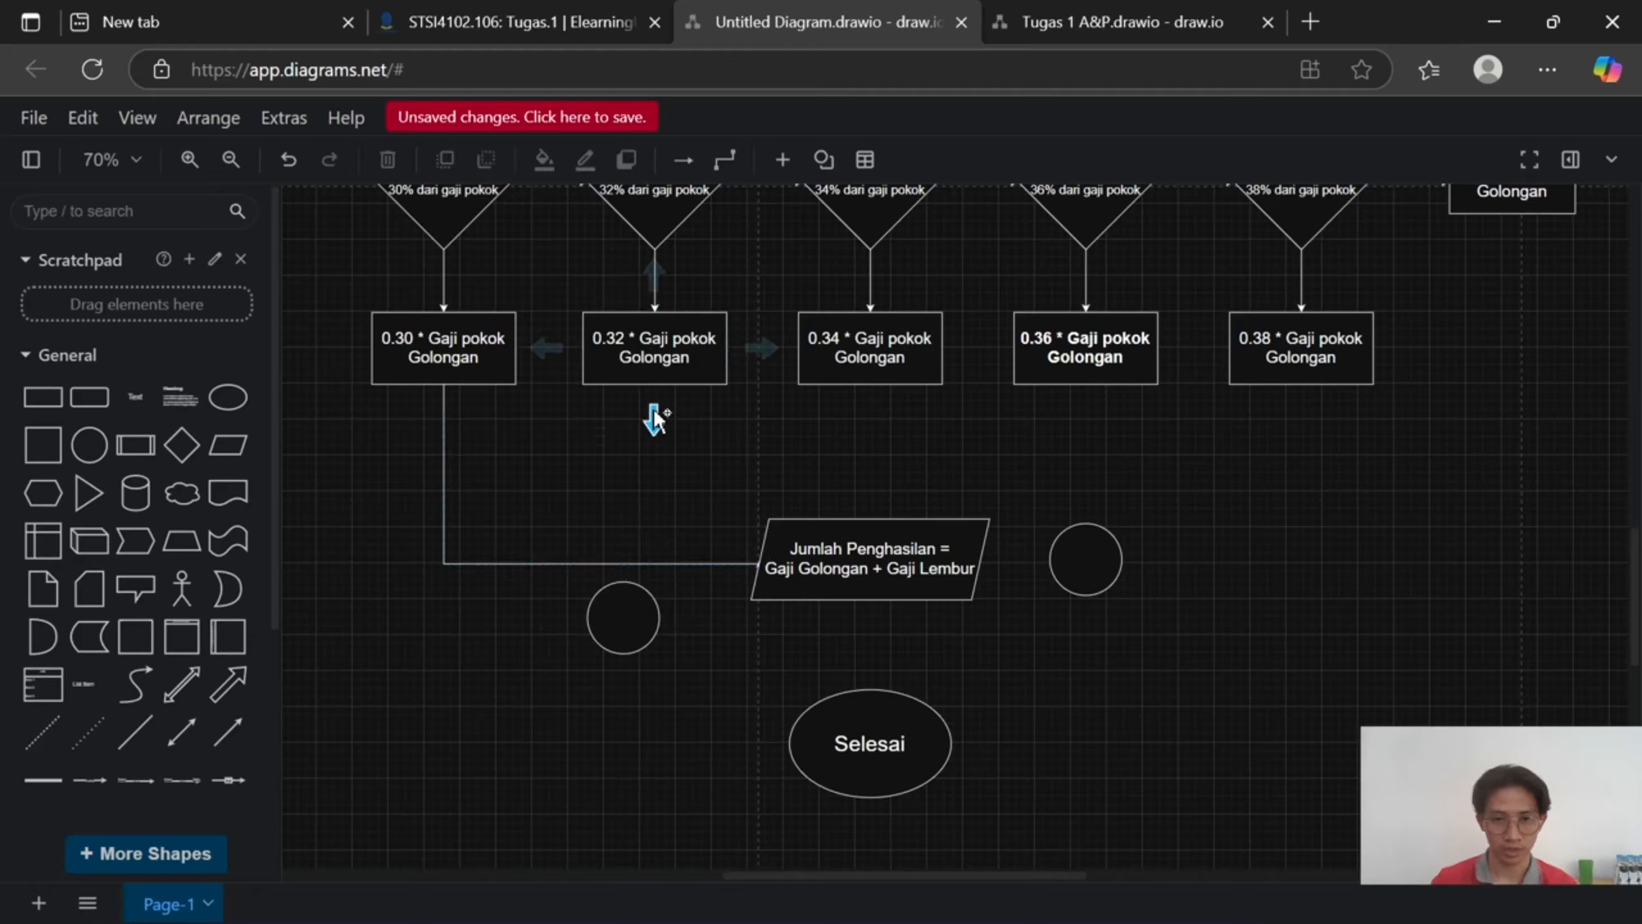
pyautogui.moveTo(696, 509); pyautogui.dragTo(759, 558)
pyautogui.moveTo(742, 350); pyautogui.dragTo(649, 462)
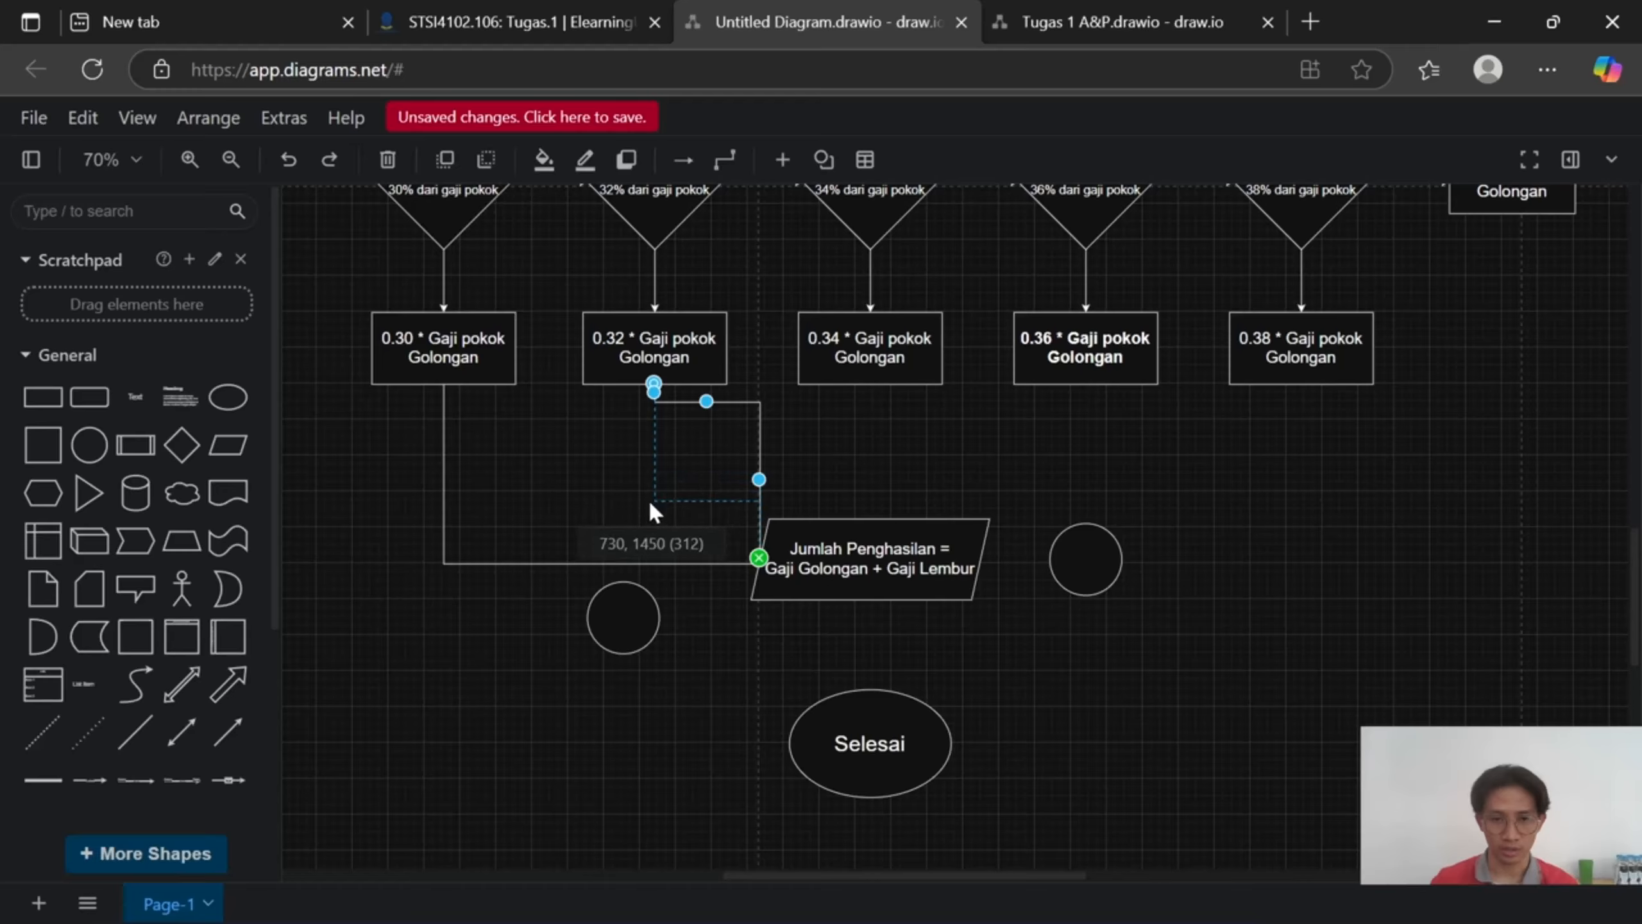
pyautogui.moveTo(649, 553); pyautogui.dragTo(645, 546)
# Undo the arrows drawn from the 0.30 and 0.32 boxes directly to the "Jumlah Penghasilan" parallelogram.
pyautogui.click(826, 392)
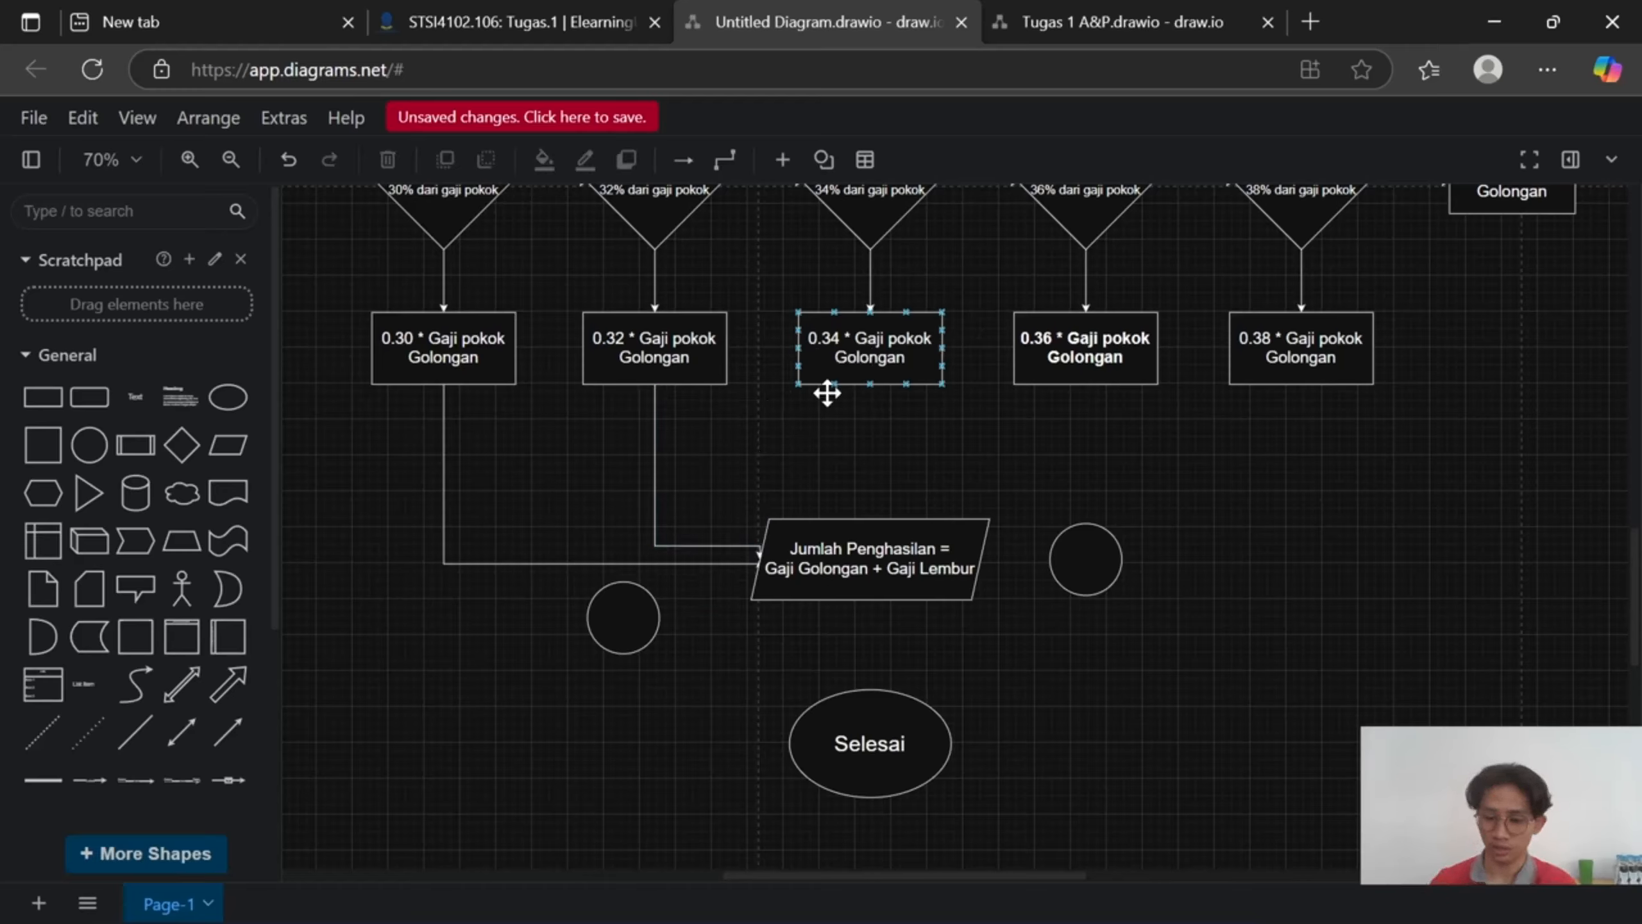
pyautogui.hotkey('ctrl', 'z')
pyautogui.hotkey('ctrl', 'z')
pyautogui.hotkey('ctrl', 'z')
pyautogui.hotkey('ctrl', 'z')
pyautogui.hotkey('ctrl', 'z')
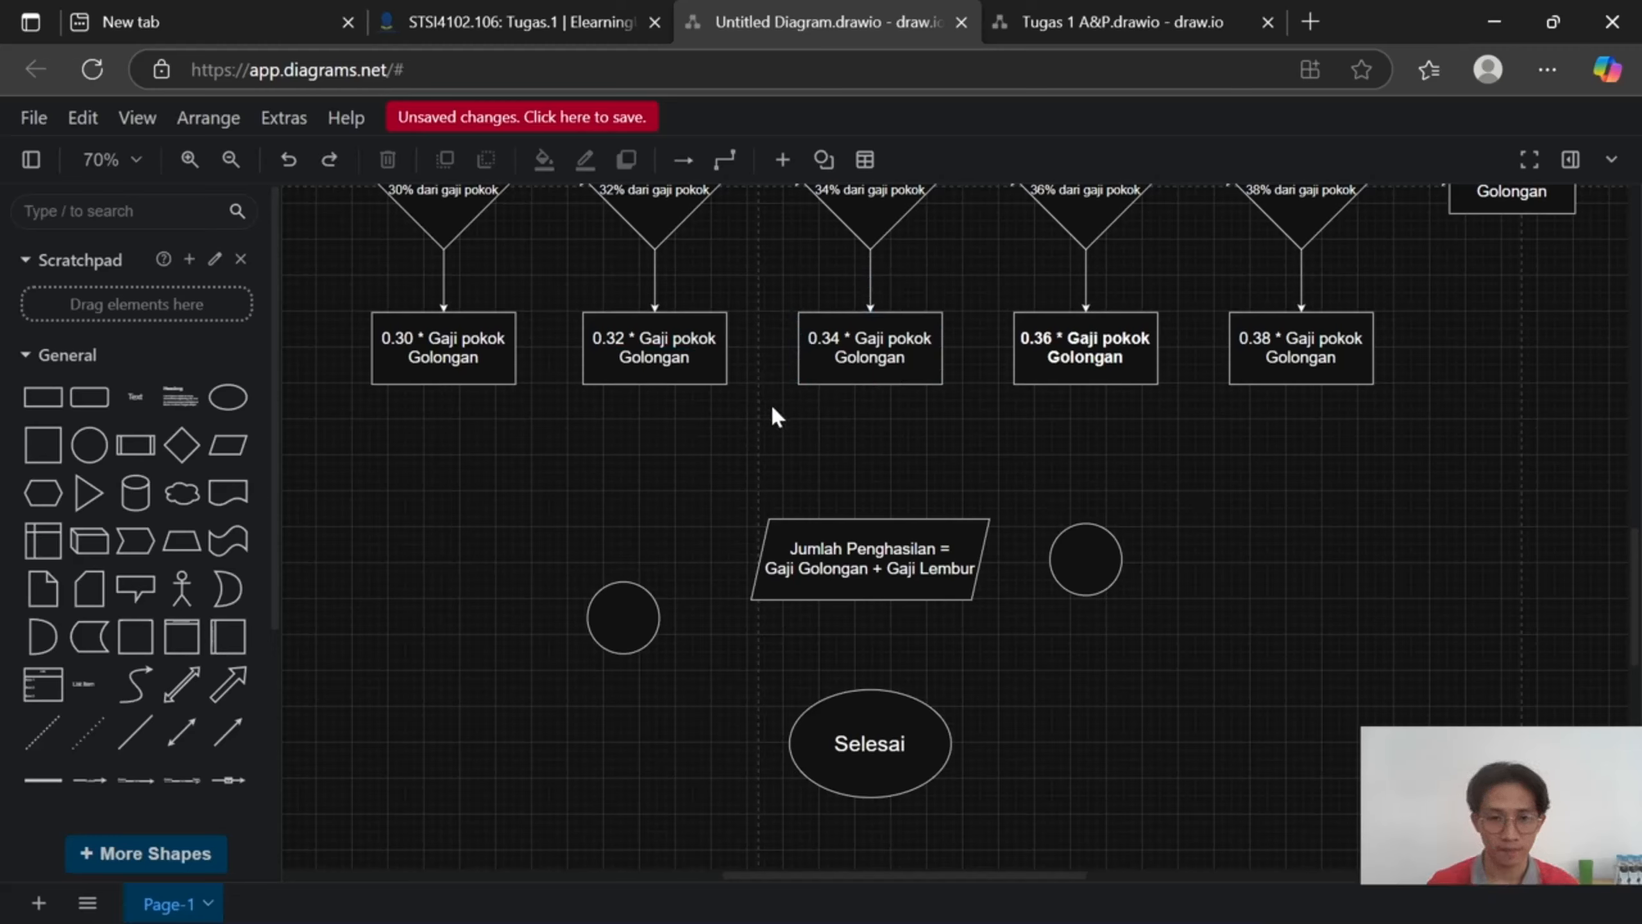
# Line up the lowered circle with the "Jumlah Penghasilan" parallelogram and connect the 0.30 box to it, routing the arrow down from the box.
pyautogui.click(623, 616)
pyautogui.moveTo(623, 615); pyautogui.dragTo(622, 563)
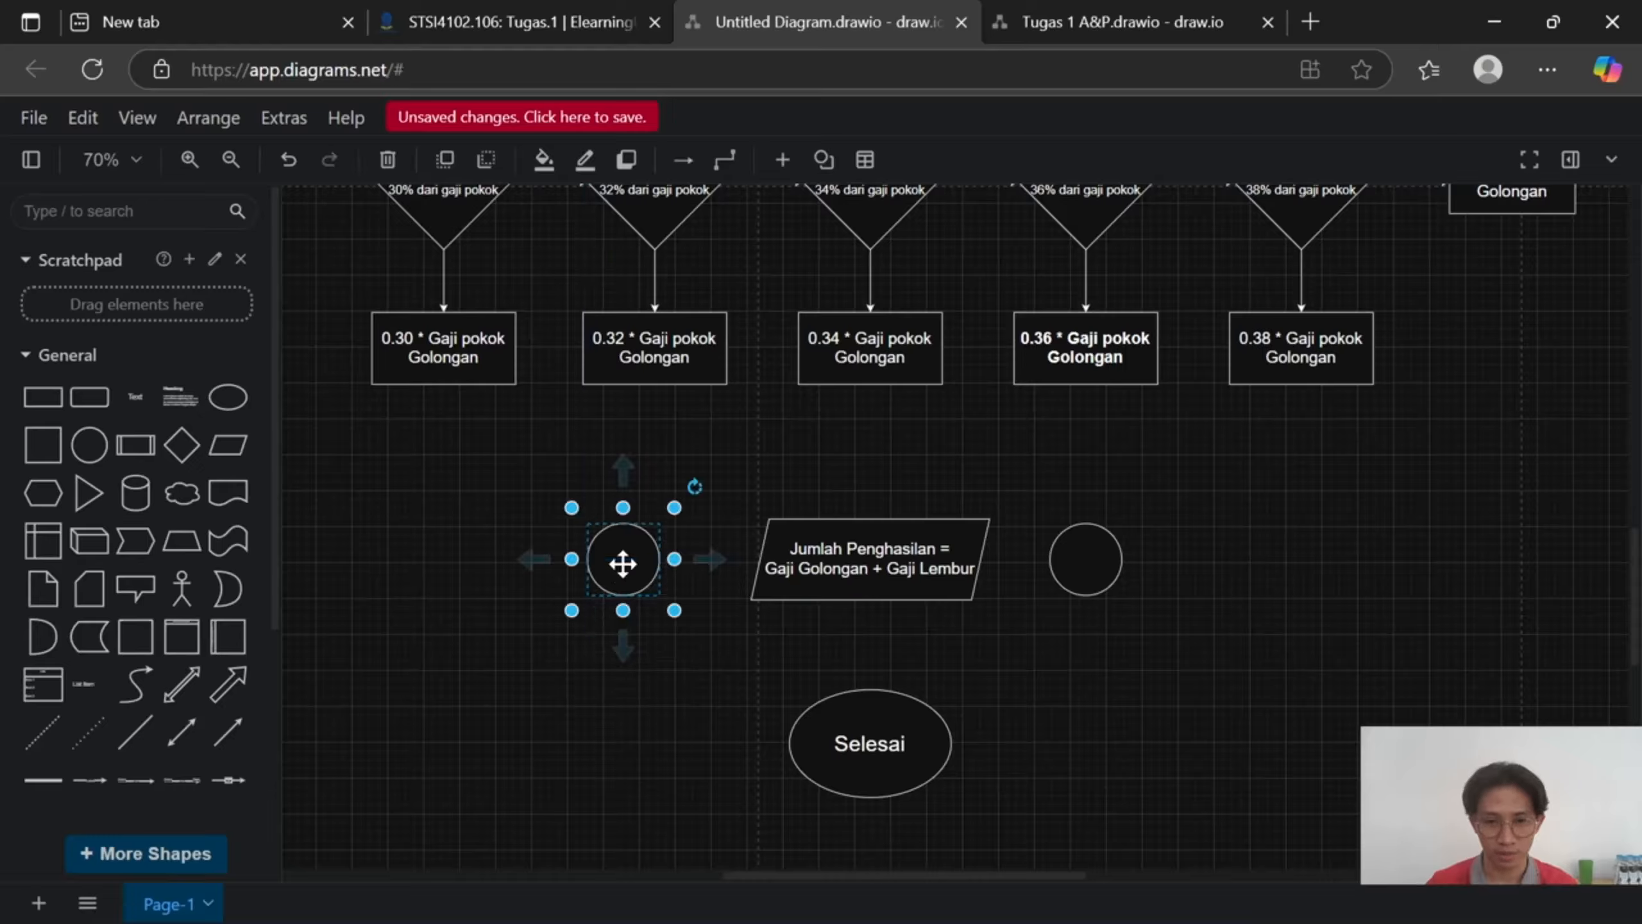
pyautogui.click(965, 691)
pyautogui.moveTo(444, 402); pyautogui.dragTo(587, 557)
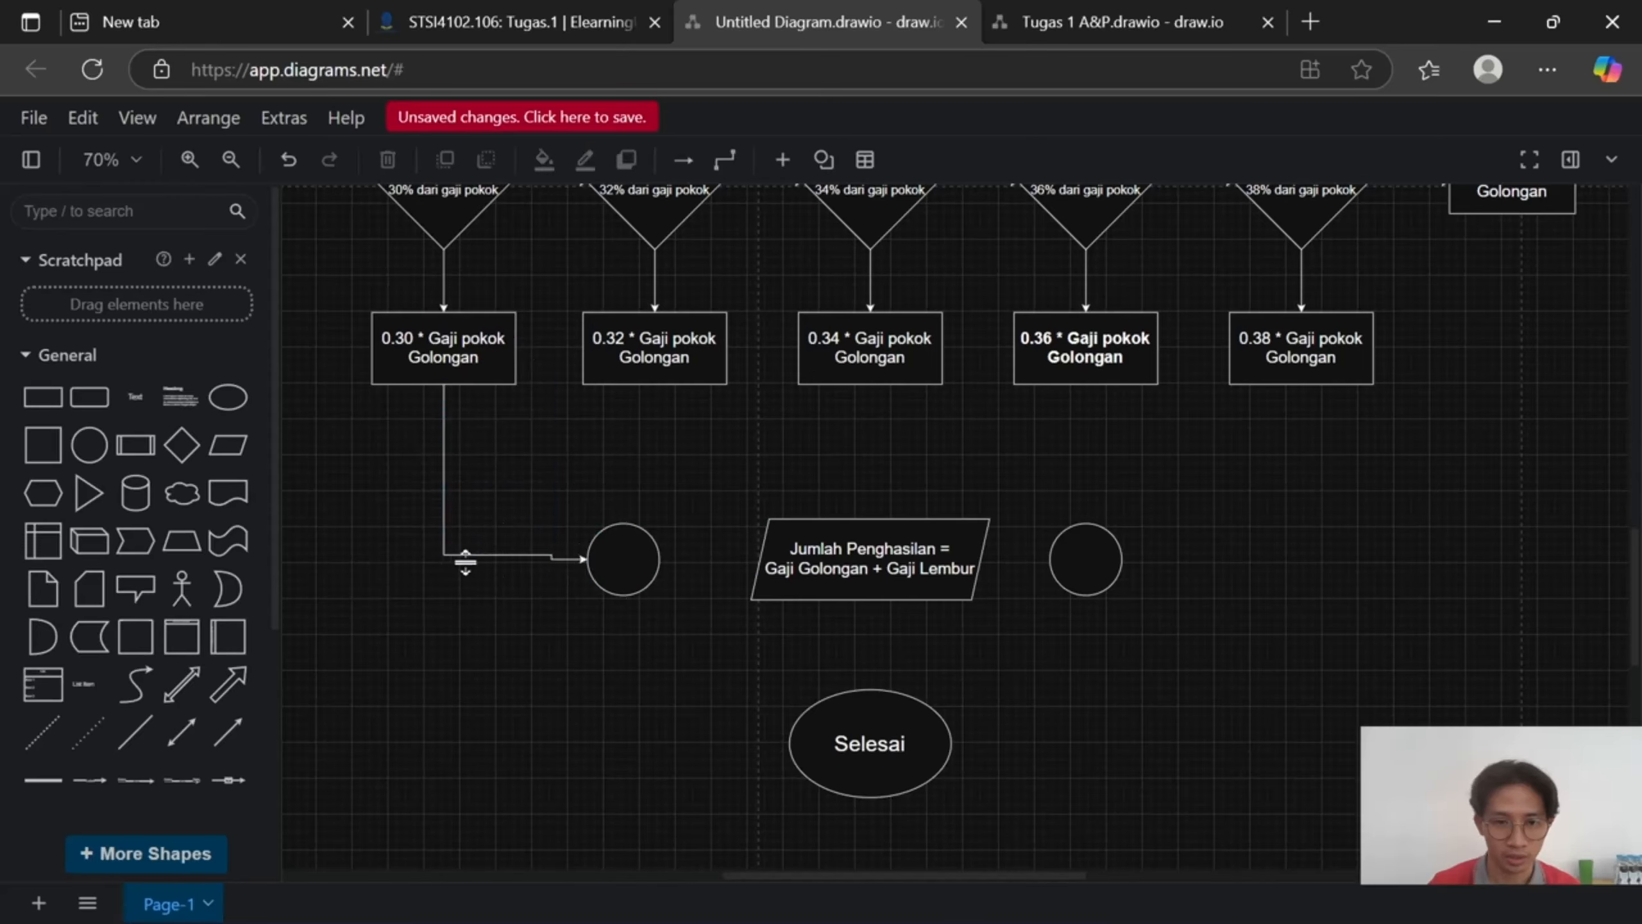
pyautogui.hotkey('ctrl', 'z')
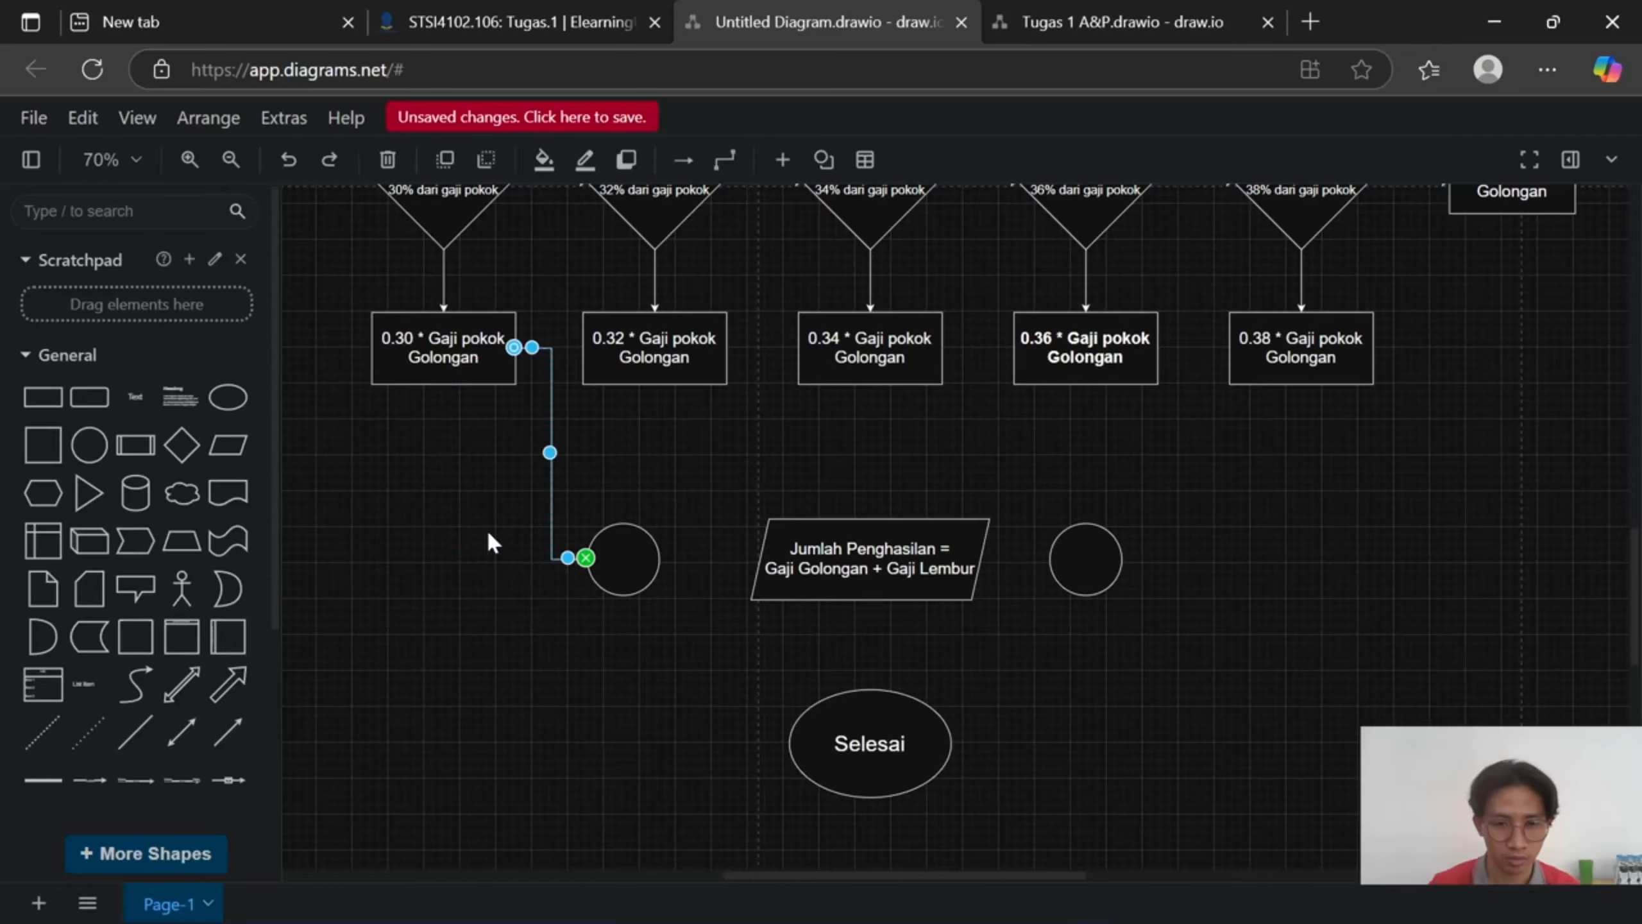
pyautogui.moveTo(530, 350); pyautogui.dragTo(436, 557)
# Connect the "0.32 * Gaji pokok Golongan" box straight down to the circle and the circle to the "Jumlah Penghasilan" parallelogram.
pyautogui.click(659, 410)
pyautogui.moveTo(655, 402); pyautogui.dragTo(627, 540)
pyautogui.click(628, 542)
pyautogui.click(696, 561)
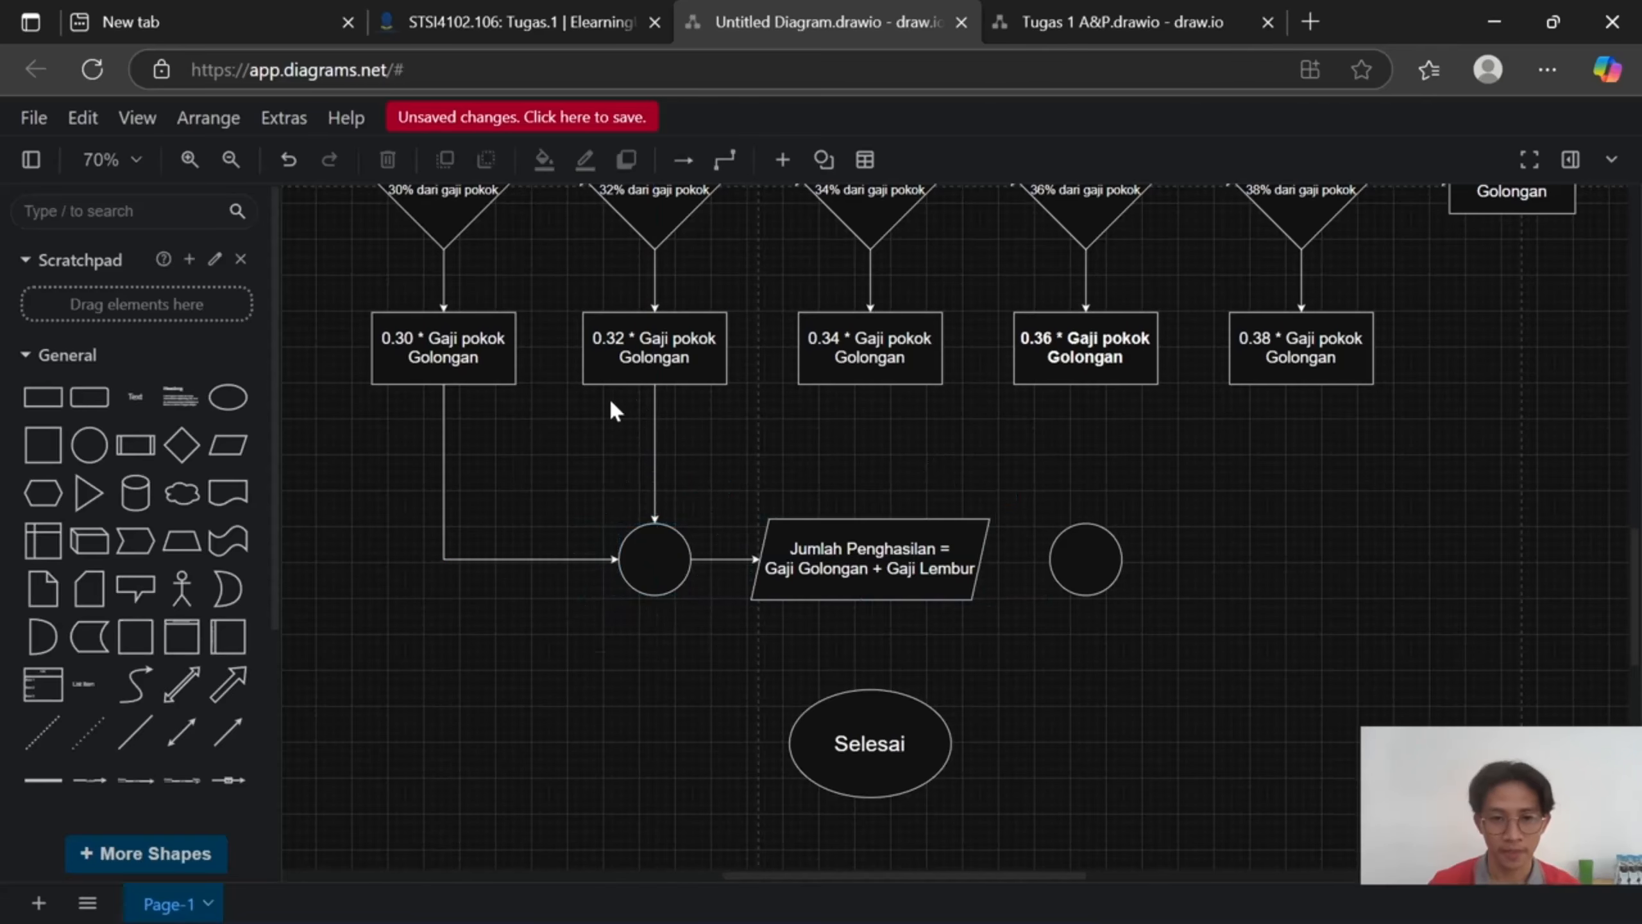
# Following the reference diagram, connect the 0.38 and 0.36 boxes to the second circle and that circle to the "Jumlah Penghasilan" parallelogram.
pyautogui.click(1131, 22)
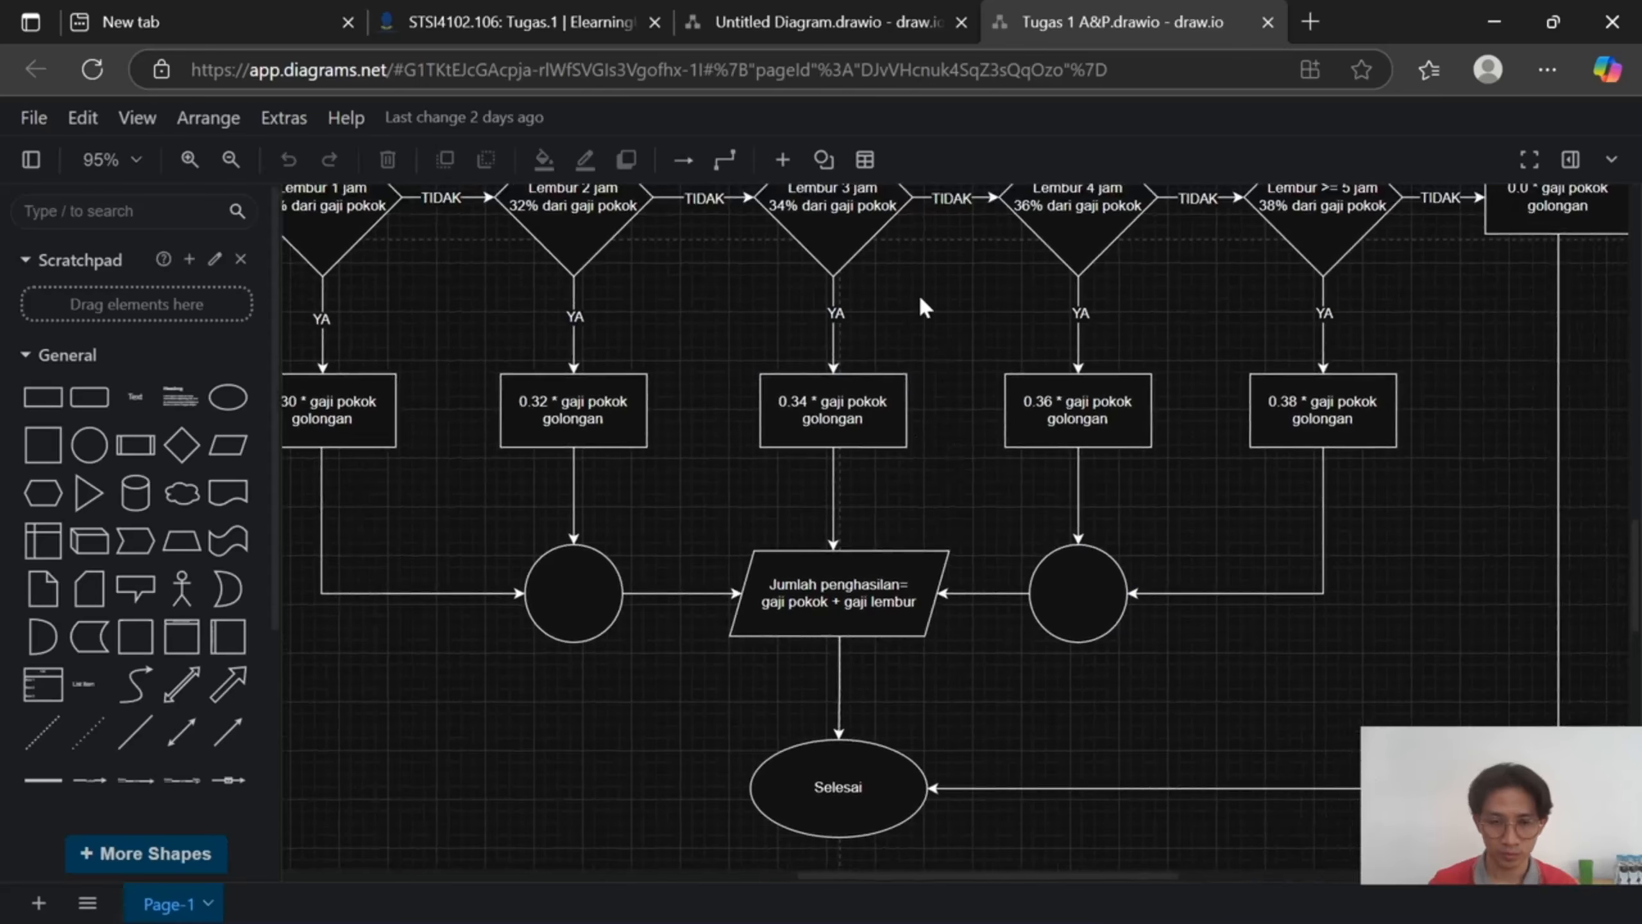
pyautogui.click(773, 22)
pyautogui.hscroll(1, 1067, 473)
pyautogui.scroll(1, 1067, 473)
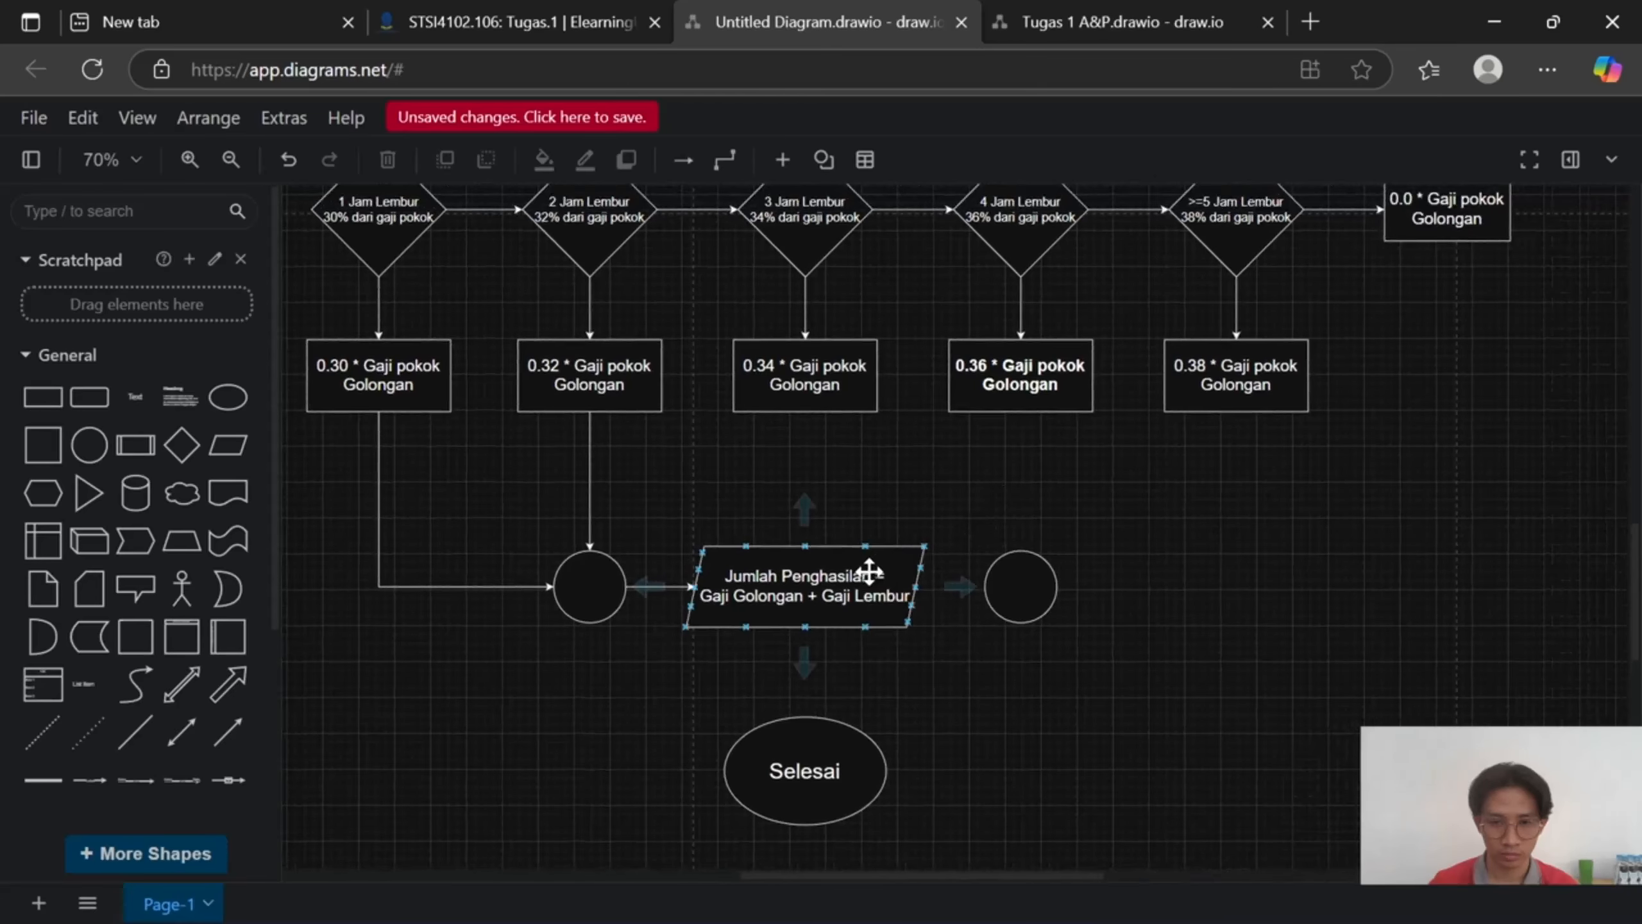
pyautogui.moveTo(1235, 449); pyautogui.dragTo(1058, 587)
pyautogui.moveTo(1136, 376); pyautogui.dragTo(1208, 587)
pyautogui.moveTo(1018, 447)
pyautogui.mouseDown()
pyautogui.moveTo(1020, 551)
pyautogui.moveTo(917, 587)
pyautogui.mouseUp()
# Connect the "Jumlah Penghasilan" parallelogram down to the "Selesai" ellipse.
pyautogui.scroll(-2, 840, 518)
pyautogui.click(810, 470)
pyautogui.moveTo(806, 532); pyautogui.dragTo(806, 589)
pyautogui.click(854, 616)
pyautogui.click(918, 502)
# Copy the circle below the 0.36 box and place the copy at the height of "Selesai", beyond the 0.38 box.
pyautogui.scroll(-2, 919, 502)
pyautogui.scroll(2, 919, 498)
pyautogui.scroll(-3, 945, 457)
pyautogui.moveTo(1093, 262); pyautogui.dragTo(887, 471)
pyautogui.scroll(-2, 808, 578)
pyautogui.scroll(-1, 809, 578)
pyautogui.scroll(3, 790, 518)
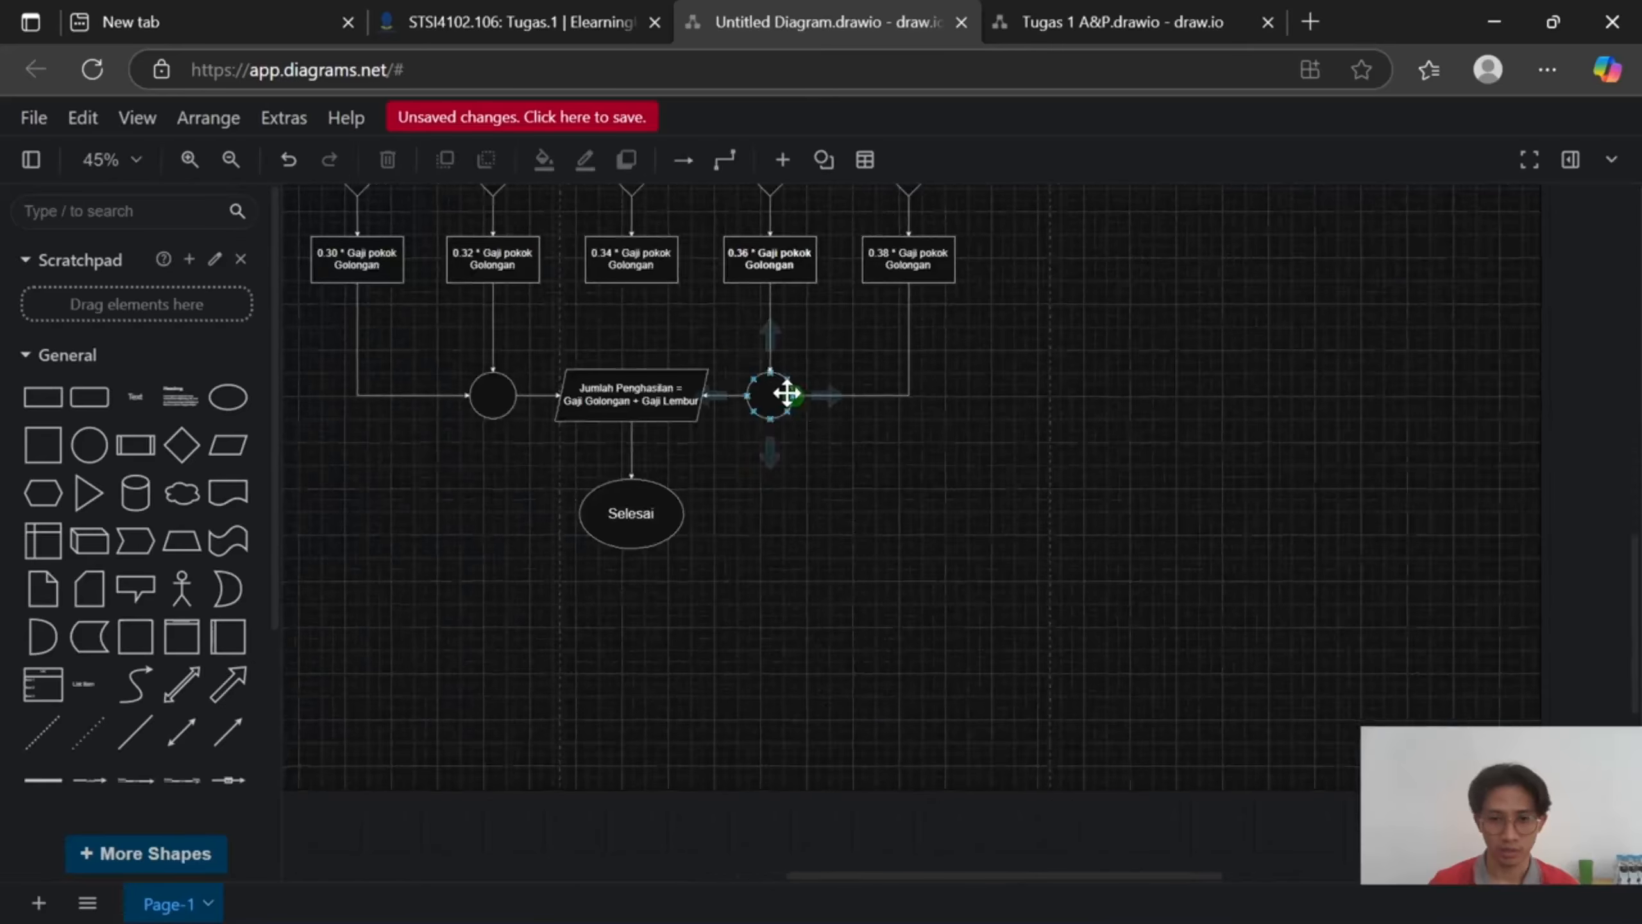
pyautogui.click(784, 392)
pyautogui.hotkey('ctrl', 'c')
pyautogui.hotkey('ctrl', 'v')
pyautogui.moveTo(810, 426); pyautogui.dragTo(1018, 514)
pyautogui.scroll(3, 1094, 481)
pyautogui.scroll(1, 1095, 481)
# Check the reference diagram, align the copied circle under the "0.0 * Gaji pokok Golongan" box and connect that box down to it.
pyautogui.click(1123, 22)
pyautogui.hscroll(5, 1197, 517)
pyautogui.click(827, 21)
pyautogui.scroll(2, 1142, 565)
pyautogui.click(982, 557)
pyautogui.scroll(2, 983, 557)
pyautogui.moveTo(1027, 669); pyautogui.dragTo(1071, 662)
pyautogui.scroll(6, 1076, 379)
pyautogui.scroll(-3, 885, 385)
# Connect the "Inputan Tidak Valid" box to the circle below the 0.0 box, routing the arrow outside the overtime row.
pyautogui.moveTo(660, 257); pyautogui.dragTo(1027, 609)
pyautogui.scroll(2, 1151, 621)
pyautogui.scroll(-3, 1067, 550)
pyautogui.scroll(2, 987, 445)
pyautogui.moveTo(945, 380); pyautogui.dragTo(1015, 386)
pyautogui.click(1005, 726)
# Connect the circle below the 0.0 box to "Selesai" and nudge the circle down until it is level with the ellipse.
pyautogui.scroll(-3, 989, 518)
pyautogui.hscroll(-3, 988, 518)
pyautogui.scroll(2, 993, 527)
pyautogui.moveTo(1085, 323)
pyautogui.mouseDown()
pyautogui.moveTo(1082, 733)
pyautogui.moveTo(525, 732)
pyautogui.mouseUp()
pyautogui.scroll(-1, 1087, 608)
pyautogui.click(1088, 608)
pyautogui.press('Down')
pyautogui.press('Down')
pyautogui.press('Down')
pyautogui.press('Down')
pyautogui.press('Down')
pyautogui.press('Down')
pyautogui.press('Down')
pyautogui.press('Down')
pyautogui.press('Down')
pyautogui.press('Down')
pyautogui.press('Down')
pyautogui.press('Down')
pyautogui.press('Down')
pyautogui.press('Down')
pyautogui.press('Down')
pyautogui.press('Down')
pyautogui.press('Down')
pyautogui.press('Down')
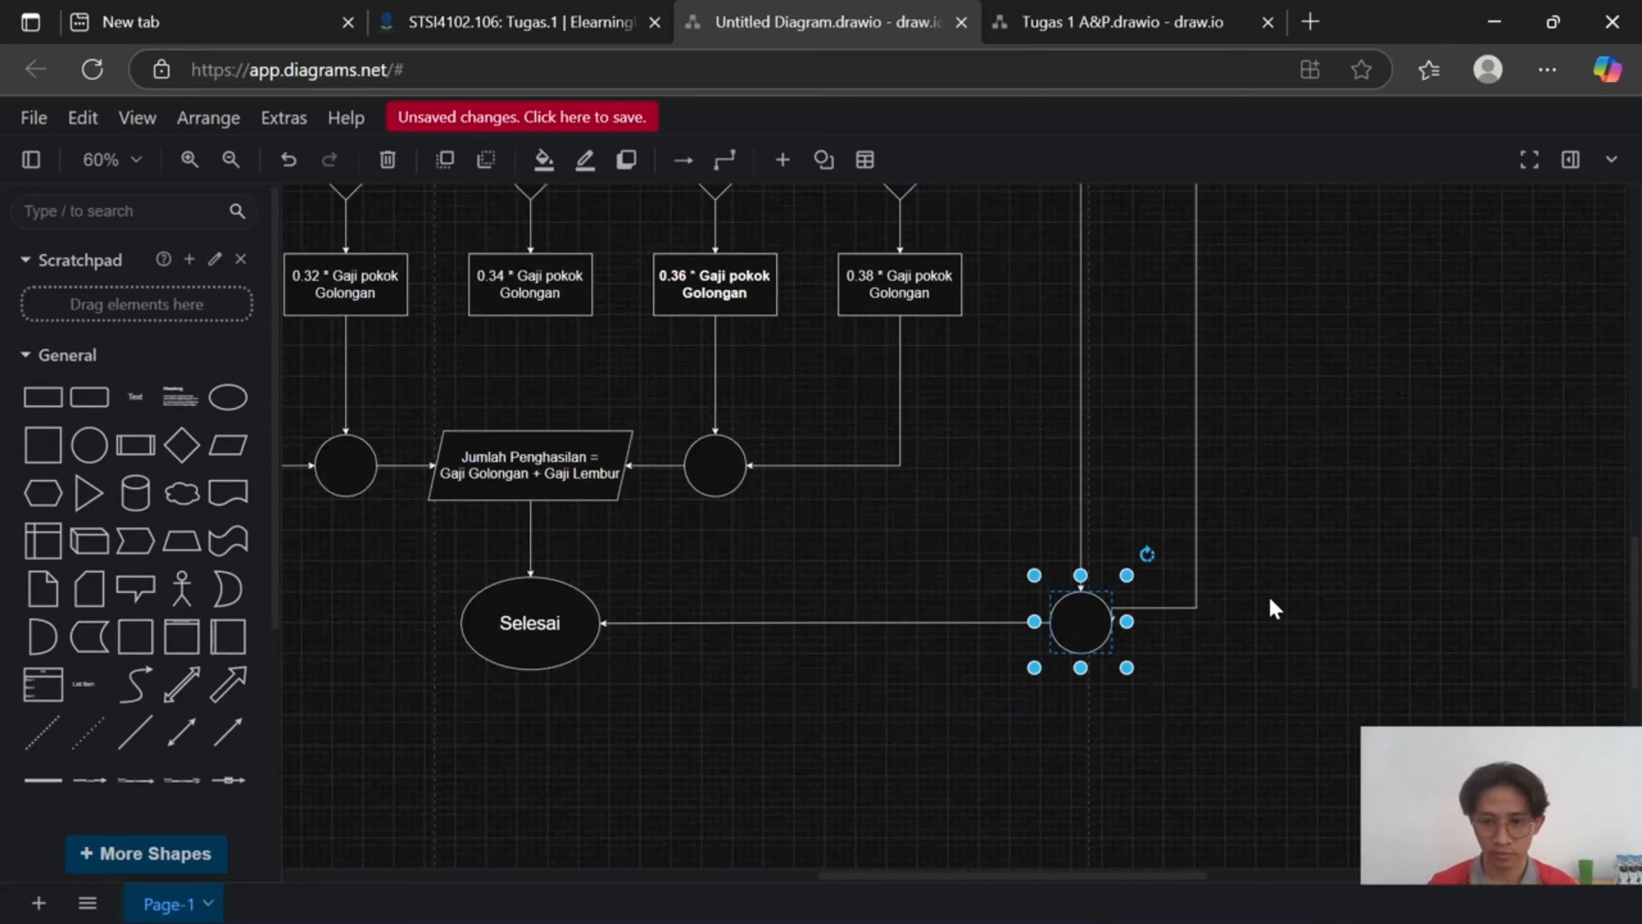
# Adjust the "Inputan Tidak Valid" arrow where it enters the circle connected to "Selesai".
pyautogui.click(1267, 603)
pyautogui.scroll(4, 1257, 609)
pyautogui.moveTo(1035, 601); pyautogui.dragTo(1042, 632)
pyautogui.scroll(-8, 1061, 585)
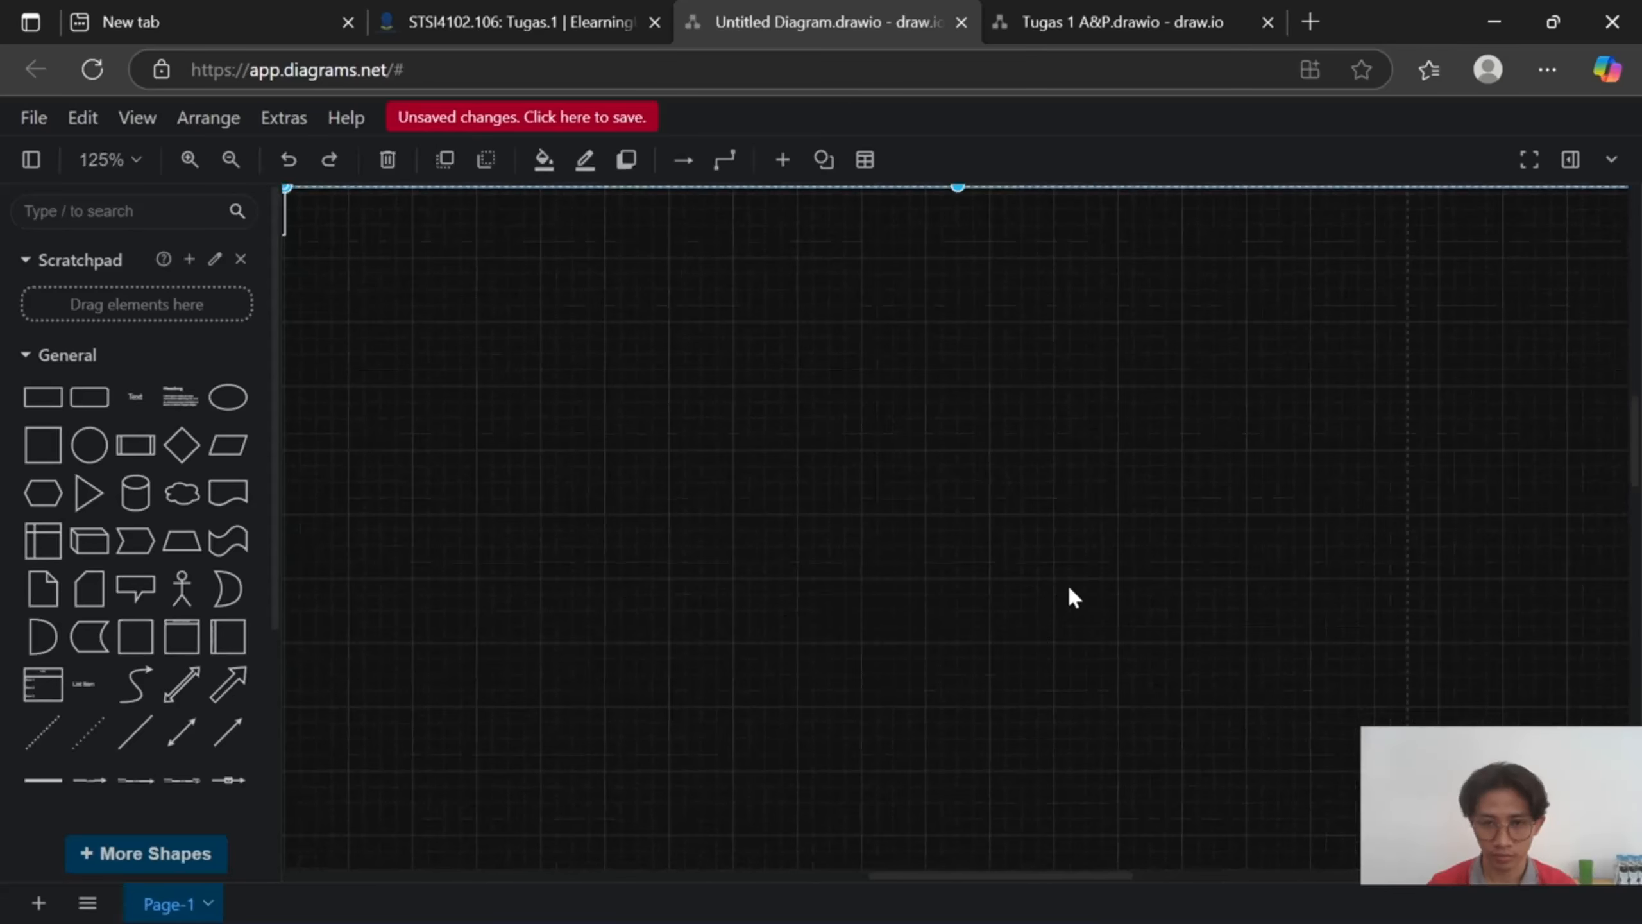
pyautogui.scroll(-5, 1111, 594)
pyautogui.scroll(4, 1045, 723)
pyautogui.scroll(-4, 1020, 712)
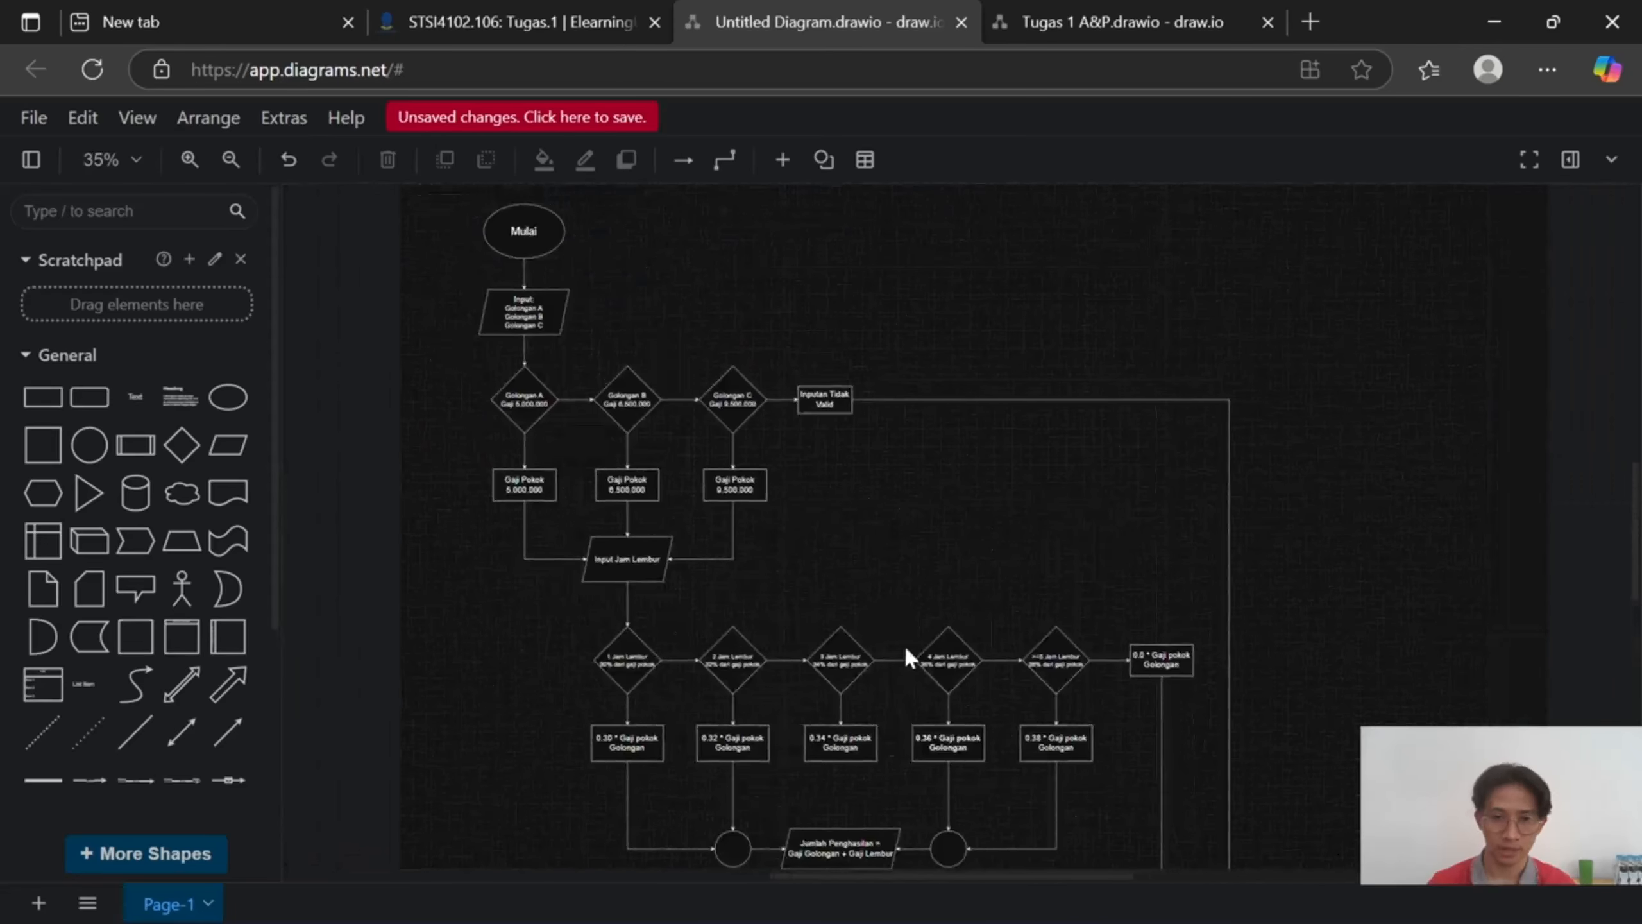
# Label the arrow from the "Golongan A" diamond to "Gaji Pokok 5.000.000" with "YA".
pyautogui.scroll(-2, 892, 453)
pyautogui.click(505, 347)
pyautogui.scroll(4, 505, 347)
pyautogui.moveTo(592, 277); pyautogui.dragTo(805, 478)
pyautogui.moveTo(958, 359); pyautogui.dragTo(637, 276)
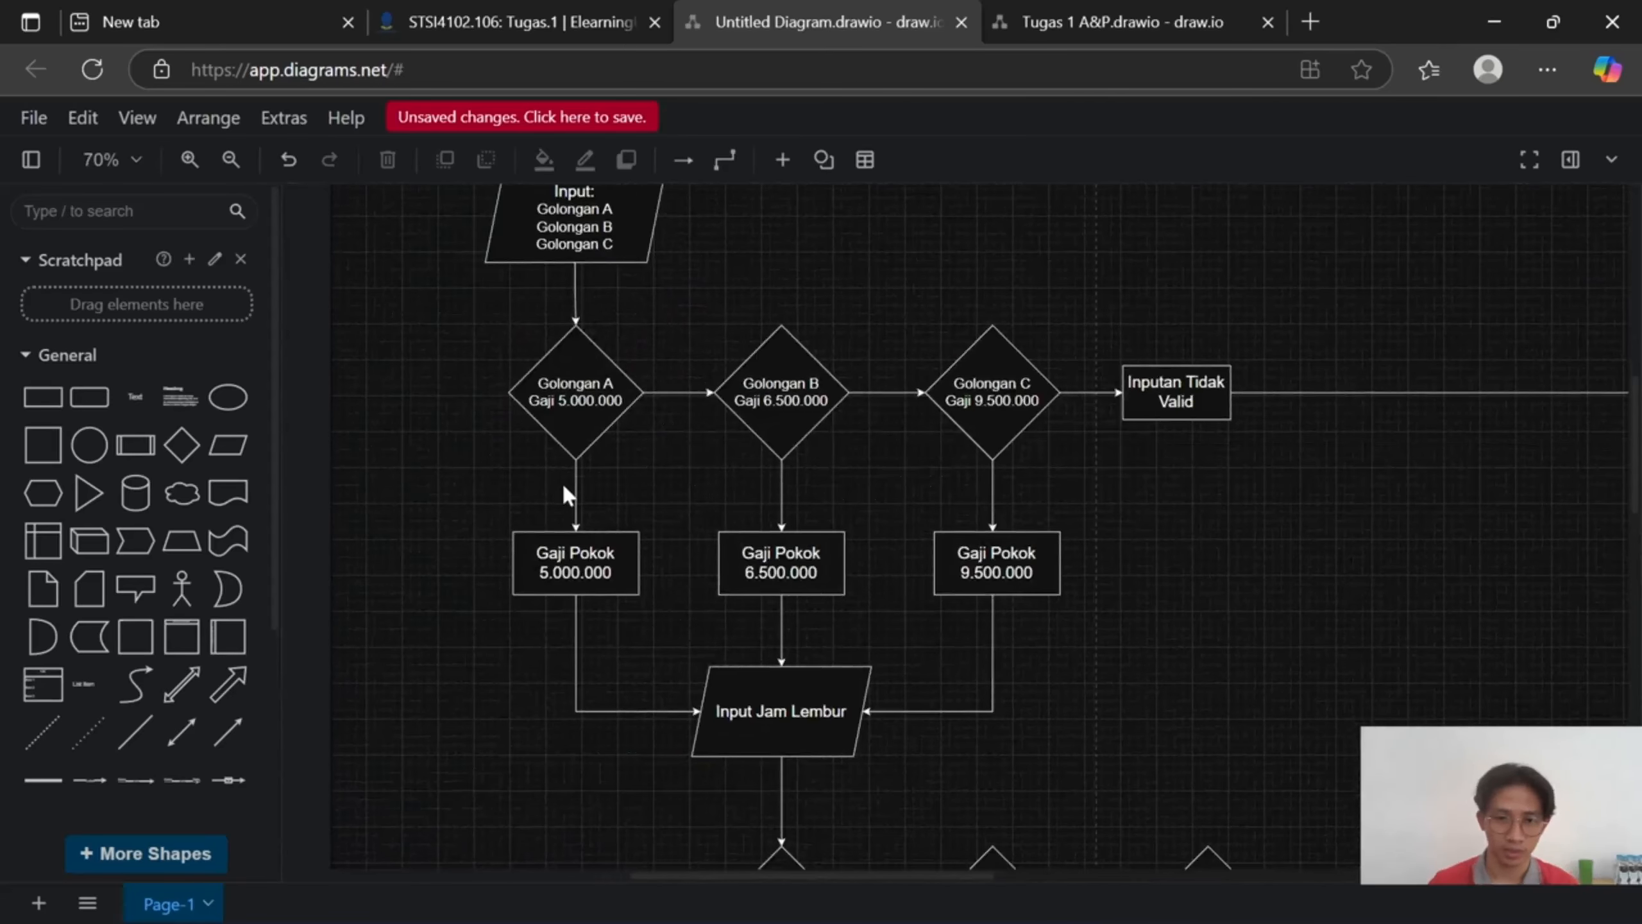
pyautogui.doubleClick(576, 497)
pyautogui.click(672, 514)
pyautogui.click(578, 498)
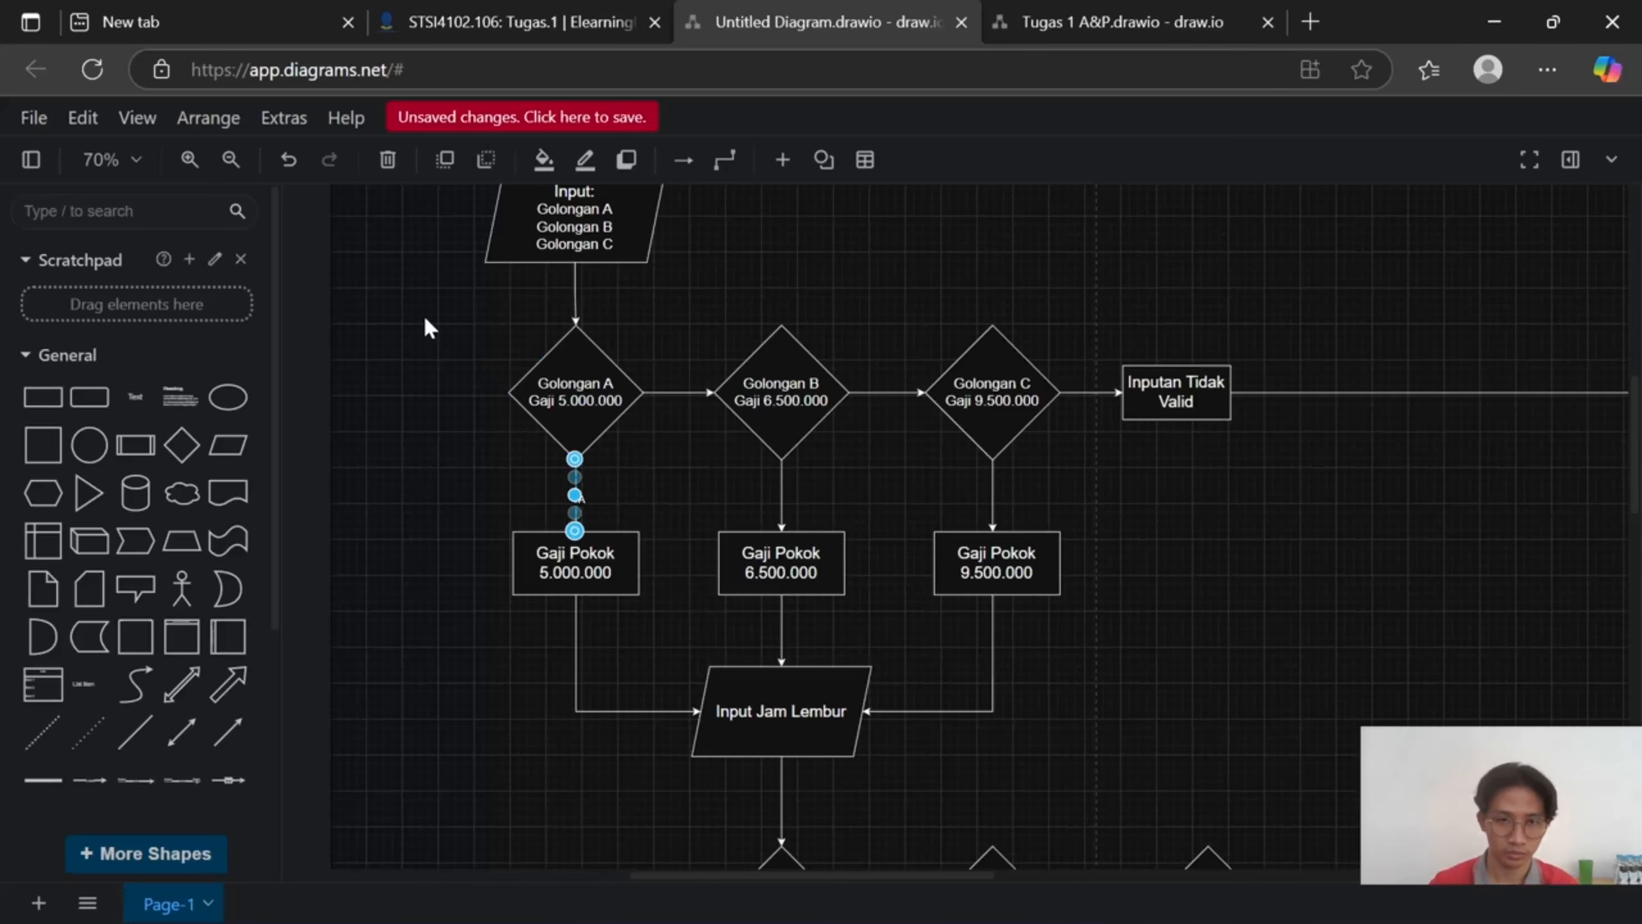
pyautogui.scroll(5, 620, 498)
pyautogui.click(517, 504)
pyautogui.doubleClick(517, 504)
# Increase the font size of the "YA" label below "Golongan A" and center it on the arrow.
pyautogui.click(253, 160)
pyautogui.click(290, 355)
pyautogui.click(254, 160)
pyautogui.click(293, 383)
pyautogui.click(254, 160)
pyautogui.click(295, 415)
pyautogui.click(427, 453)
pyautogui.moveTo(517, 498); pyautogui.dragTo(510, 490)
pyautogui.click(715, 303)
pyautogui.click(529, 499)
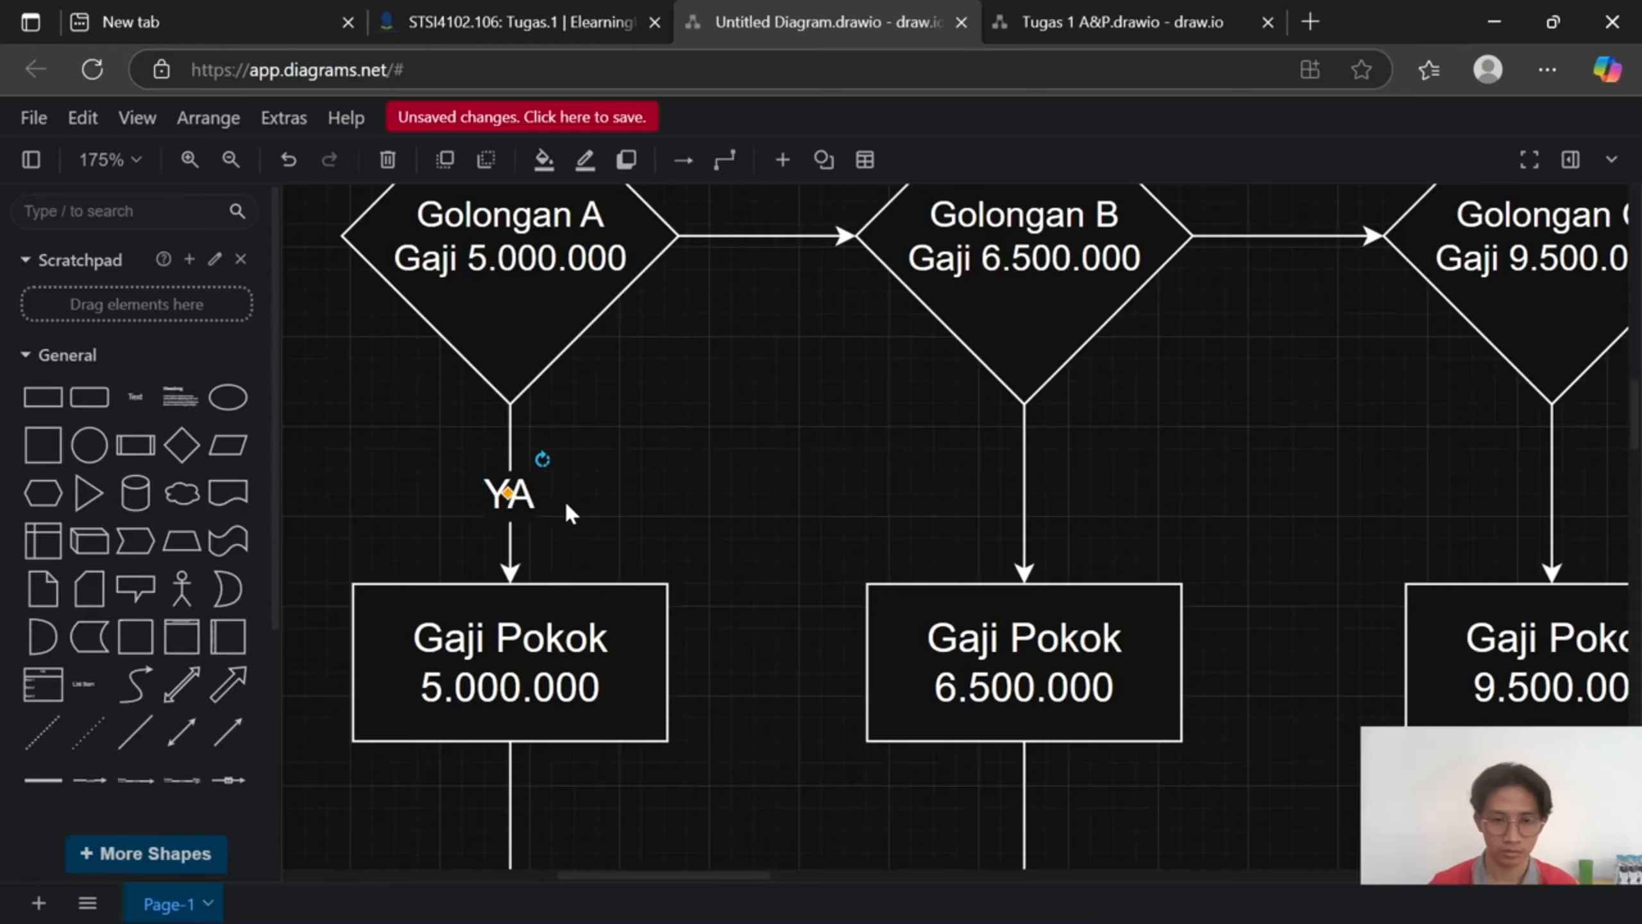
# Add matching "YA" labels to the arrows below the "Golongan B" and "Golongan C" diamonds.
pyautogui.hotkey('ctrl', 'v')
pyautogui.moveTo(719, 509); pyautogui.dragTo(1007, 503)
pyautogui.hscroll(5, 1036, 501)
pyautogui.hotkey('ctrl', 'v')
pyautogui.rightClick(1089, 493)
pyautogui.scroll(-2, 842, 499)
pyautogui.click(841, 498)
# Add "YA" labels to the arrows below the "1 Jam Lembur" and "2 Jam Lembur" diamonds.
pyautogui.scroll(-4, 842, 499)
pyautogui.scroll(-4, 983, 498)
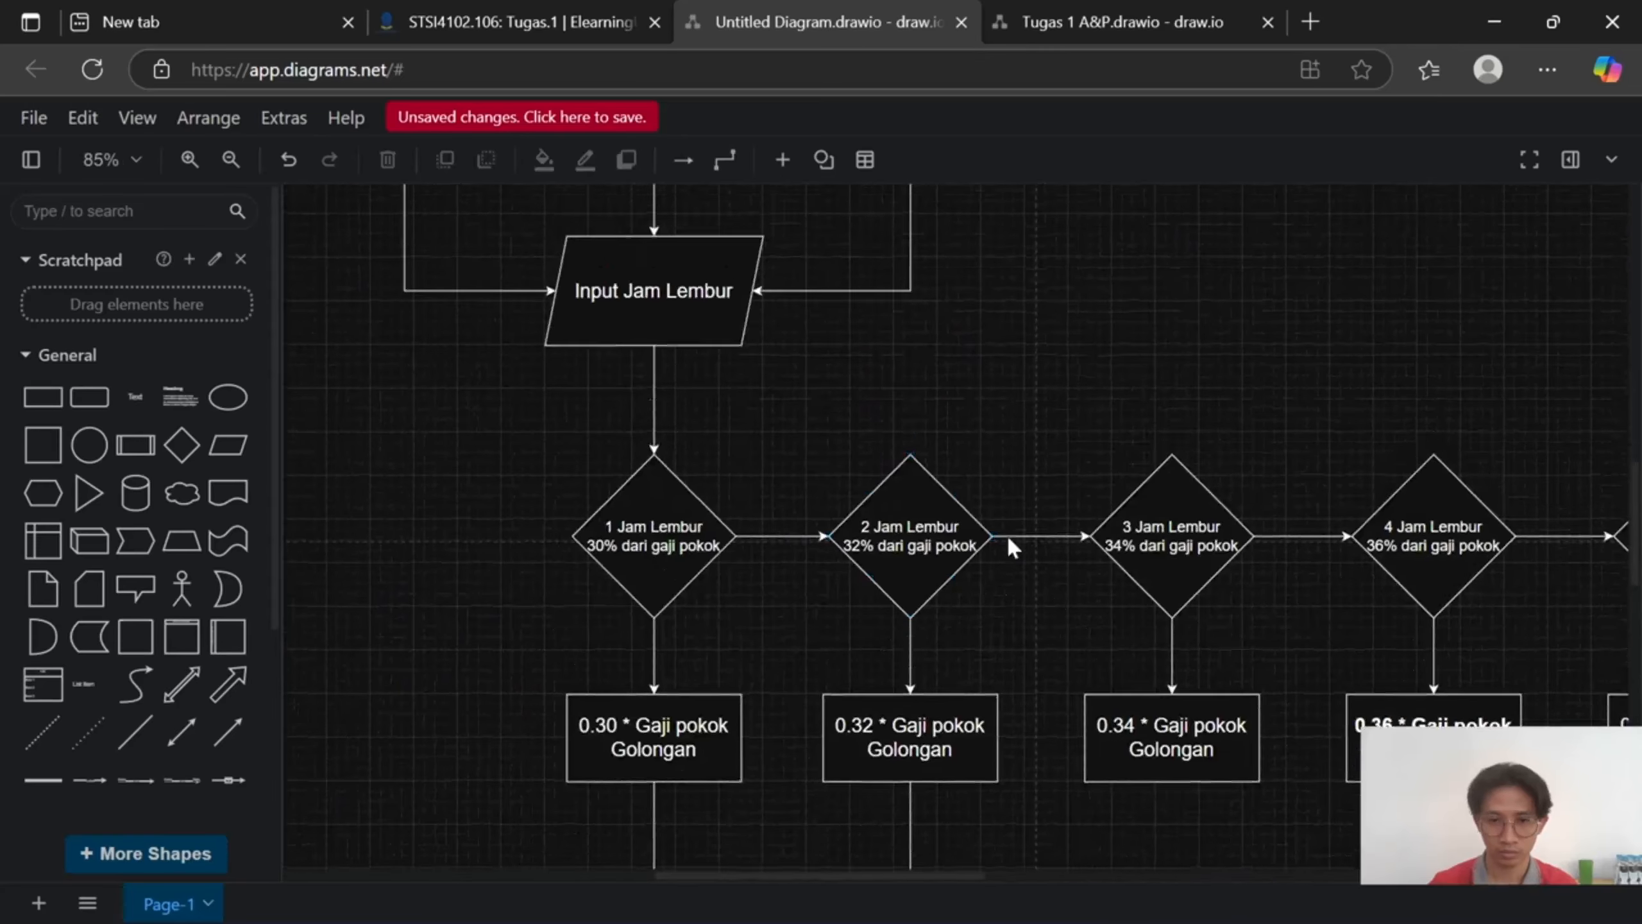
pyautogui.scroll(-4, 996, 590)
pyautogui.hscroll(-2, 749, 414)
pyautogui.click(999, 410)
pyautogui.hscroll(4, 983, 420)
pyautogui.scroll(1, 983, 420)
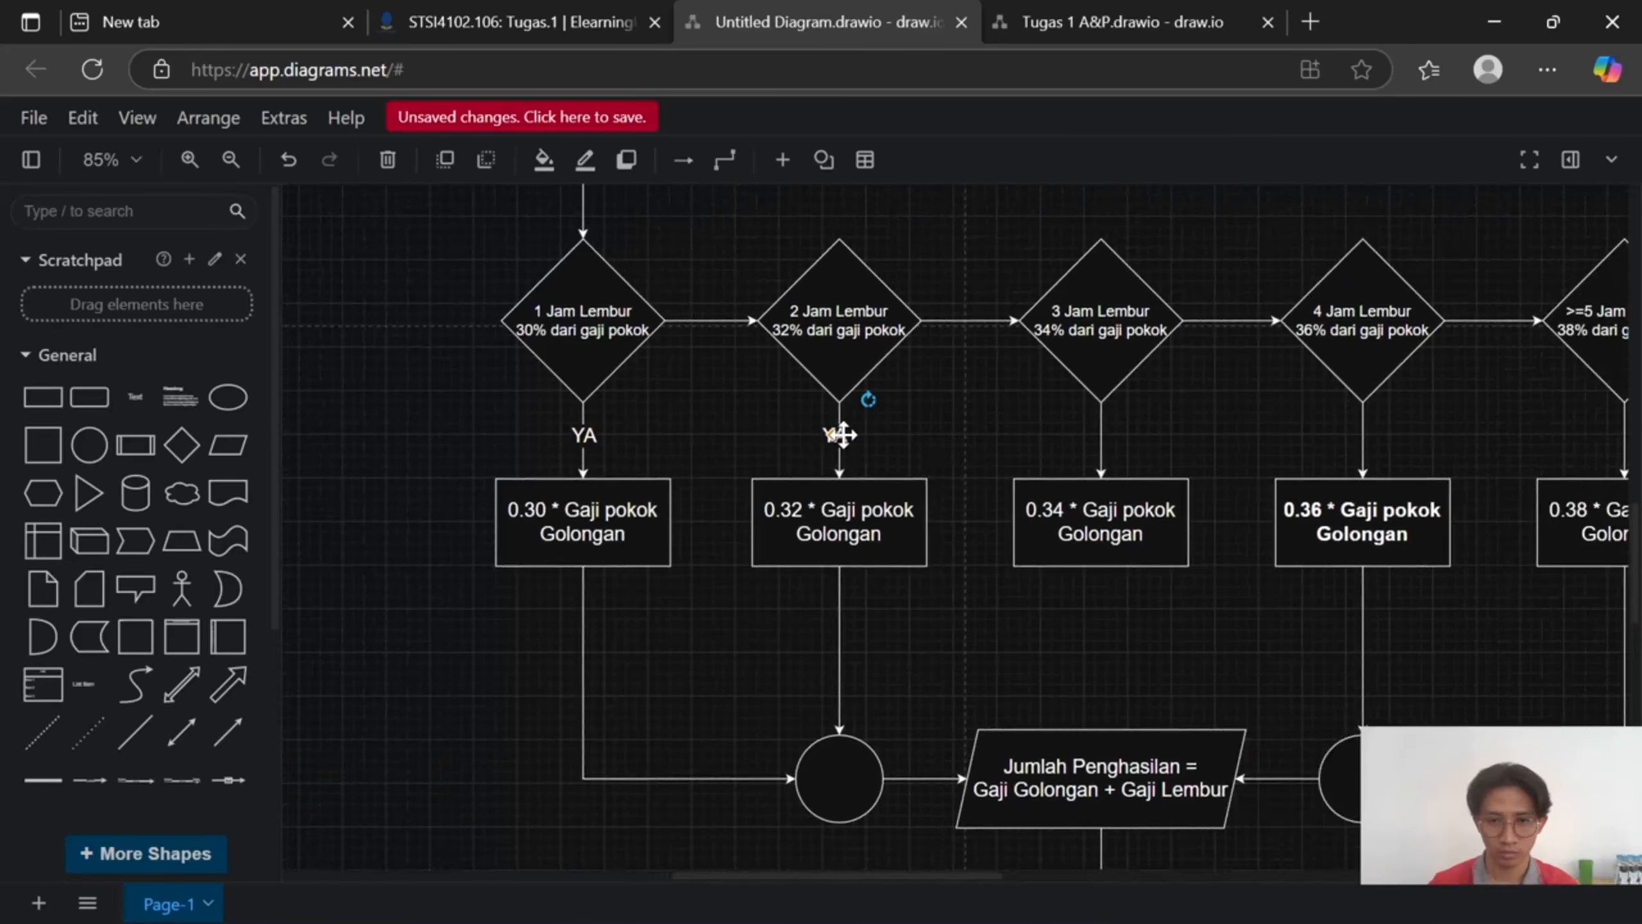
# Label the arrow below the "3 Jam Lembur" diamond "YA" and center the label on the line.
pyautogui.hscroll(5, 1059, 472)
pyautogui.scroll(1, 1059, 472)
pyautogui.doubleClick(753, 495)
pyautogui.write('YA')
pyautogui.click(773, 501)
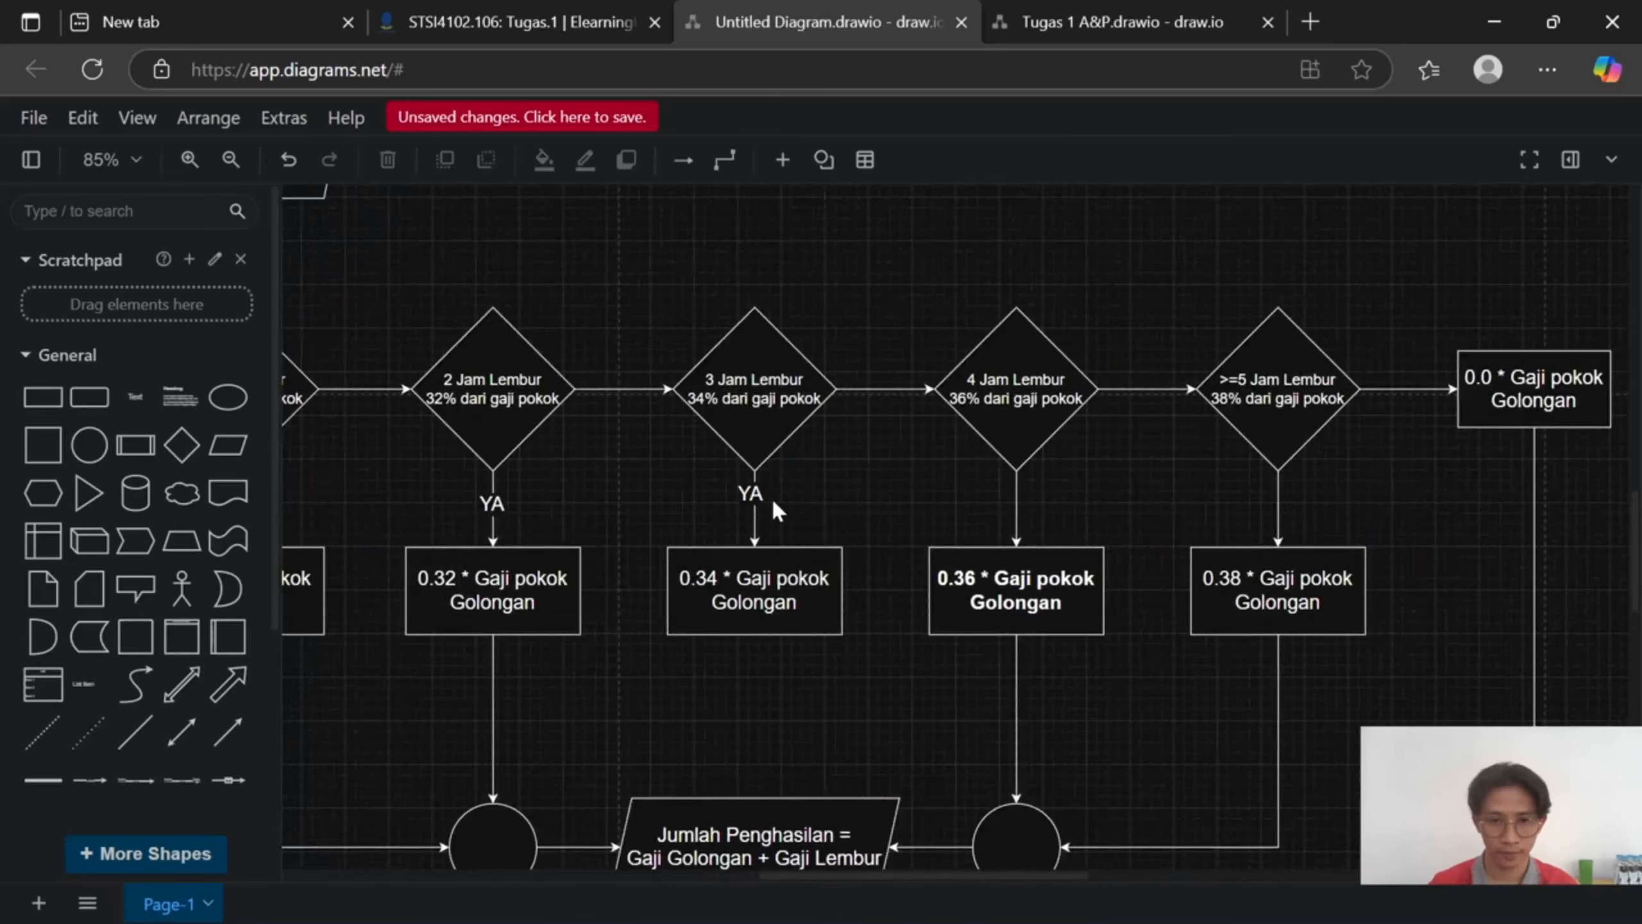
pyautogui.click(755, 502)
# Add "YA" labels to the arrows below the "4 Jam Lembur" and ">=5 Jam Lembur" diamonds.
pyautogui.hscroll(4, 827, 475)
pyautogui.scroll(-1, 826, 474)
pyautogui.hotkey('ctrl', 'v')
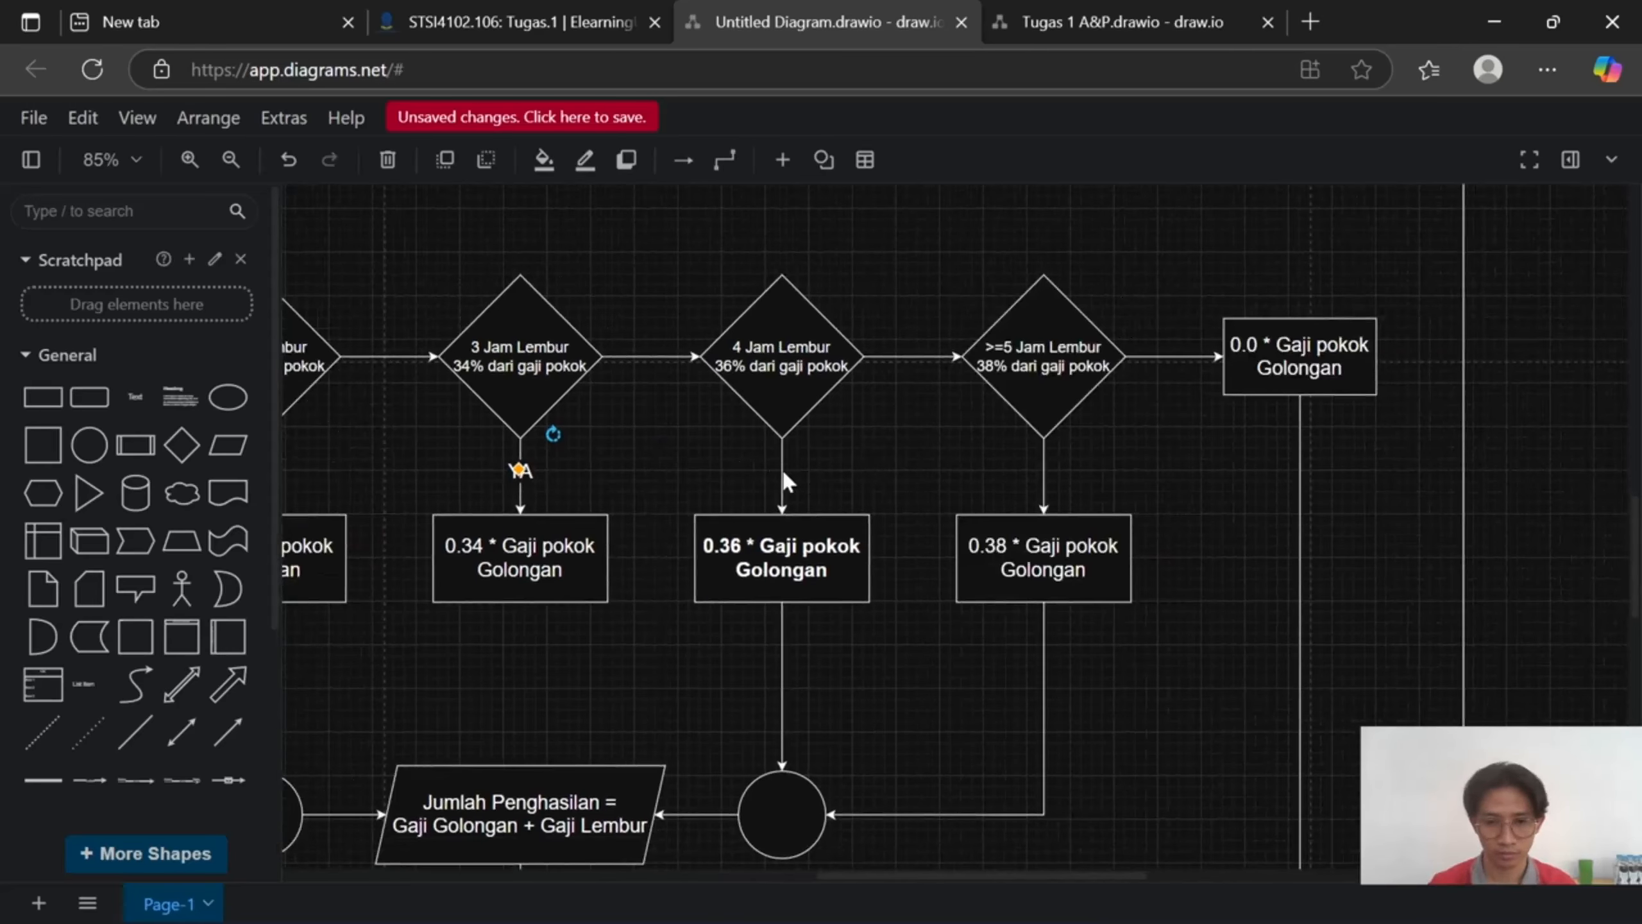
pyautogui.scroll(3, 795, 478)
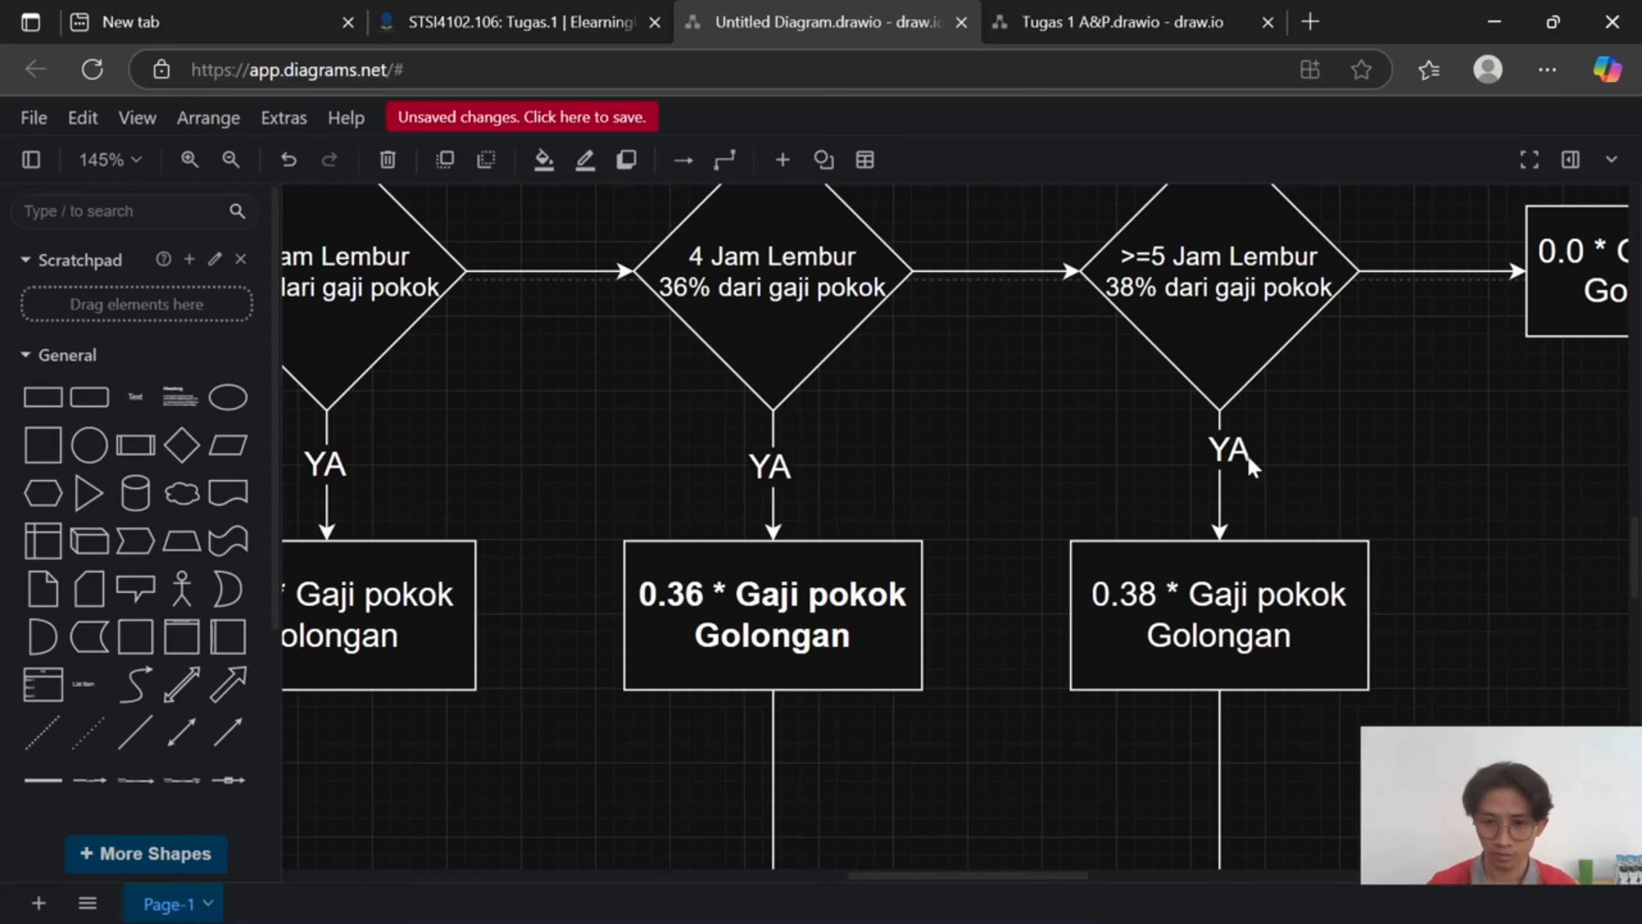
# Label the arrow from "Golongan A" to "Golongan B" with "TIDAK" and center the label on the line.
pyautogui.scroll(-7, 1265, 458)
pyautogui.click(1052, 306)
pyautogui.scroll(5, 1097, 426)
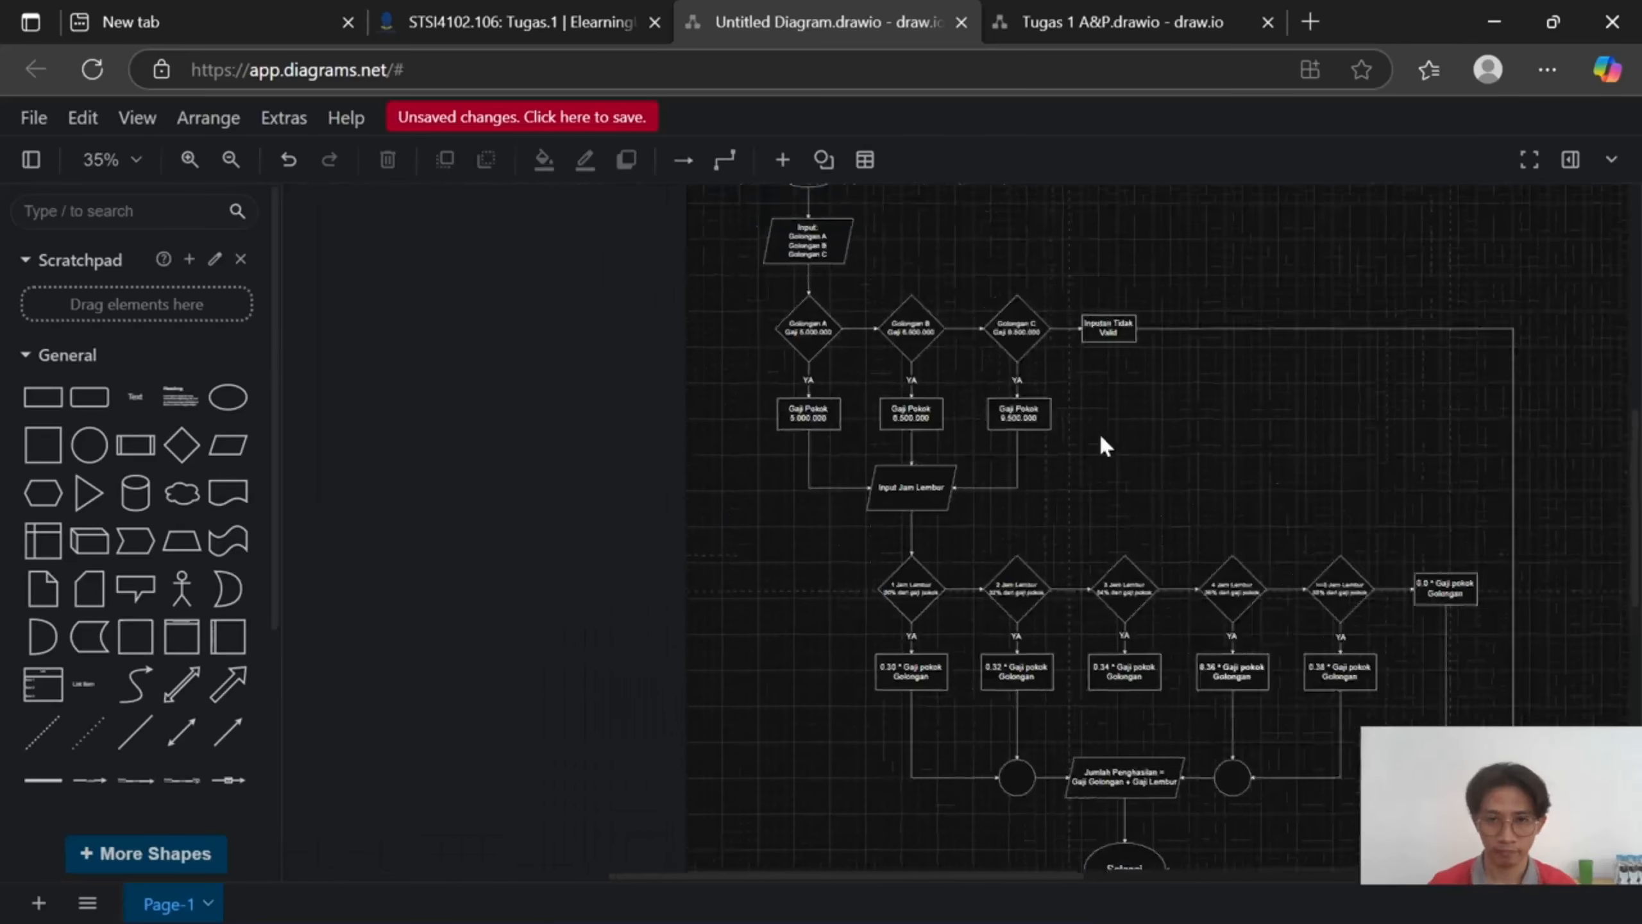
pyautogui.scroll(-4, 878, 431)
pyautogui.scroll(8, 812, 383)
pyautogui.doubleClick(895, 389)
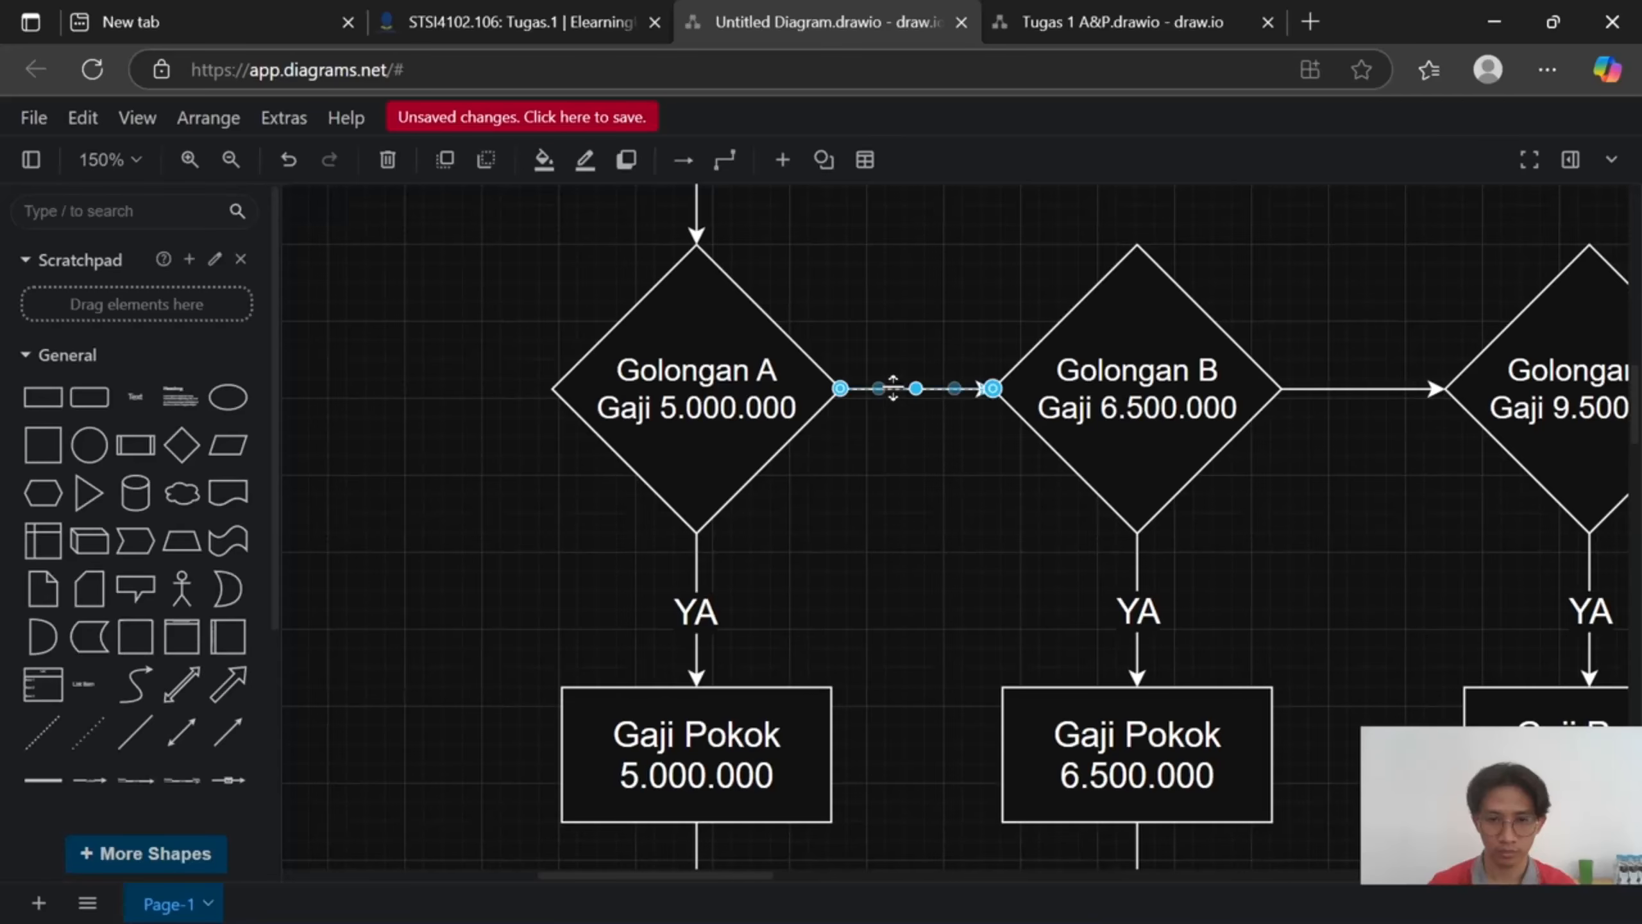
pyautogui.write('YA')
pyautogui.click(911, 386)
pyautogui.doubleClick(908, 372)
pyautogui.write('TIDAK')
pyautogui.click(927, 396)
pyautogui.moveTo(927, 396); pyautogui.dragTo(902, 386)
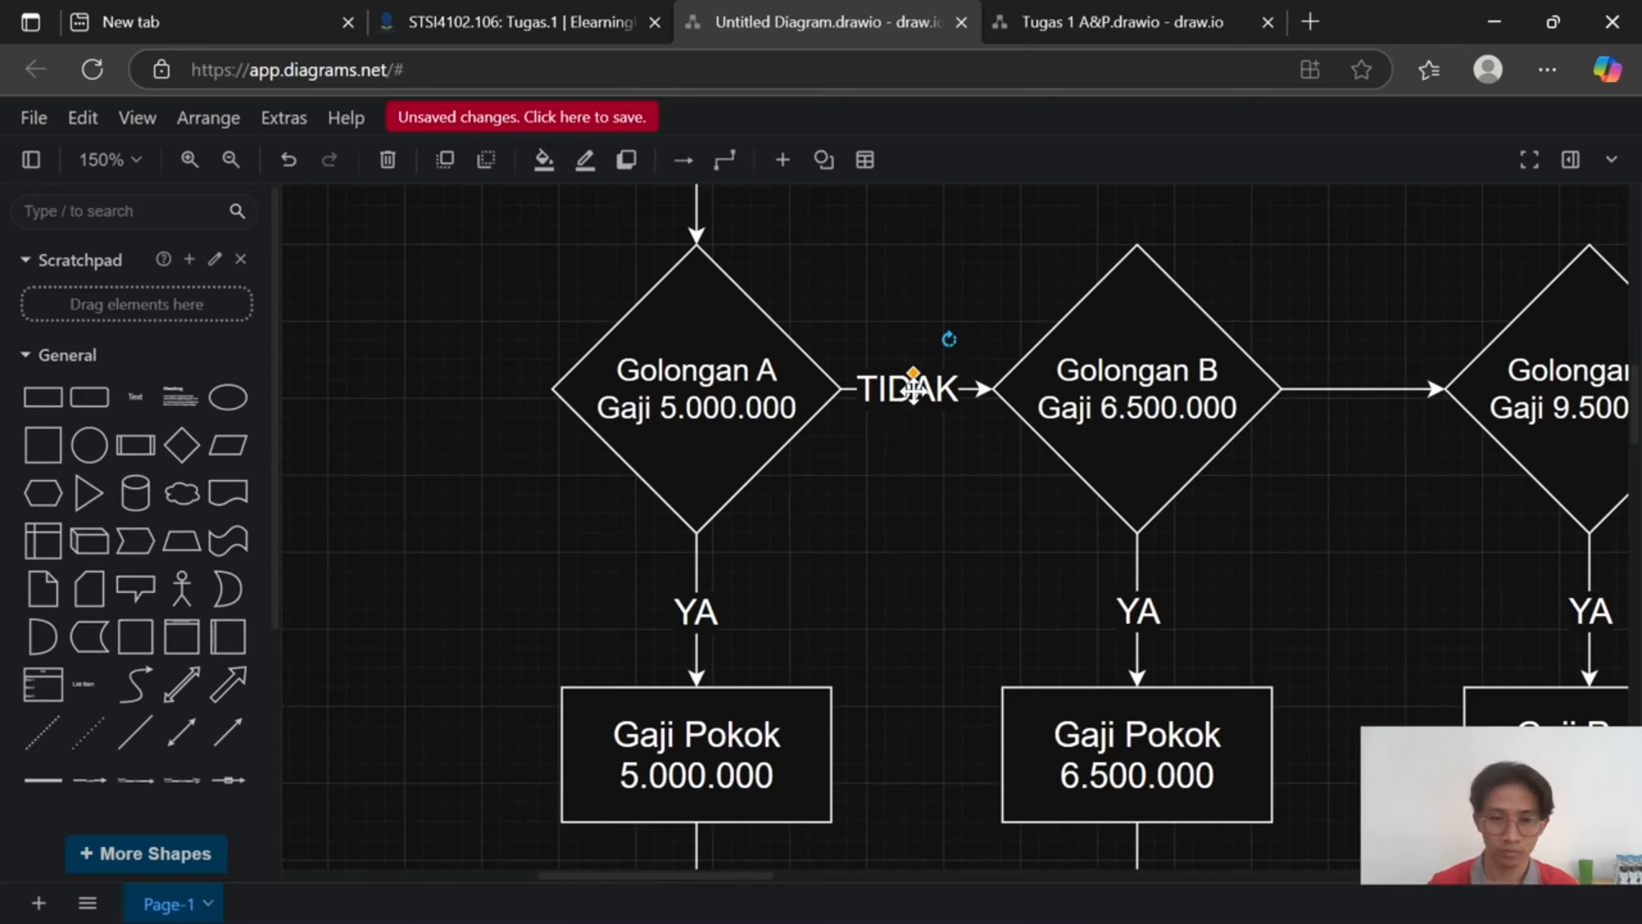
# Reduce the font size of the "TIDAK" label between "Golongan A" and "Golongan B".
pyautogui.doubleClick(912, 382)
pyautogui.click(264, 161)
pyautogui.click(304, 380)
pyautogui.moveTo(1321, 489); pyautogui.dragTo(877, 536)
pyautogui.click(253, 160)
pyautogui.click(279, 352)
pyautogui.click(510, 463)
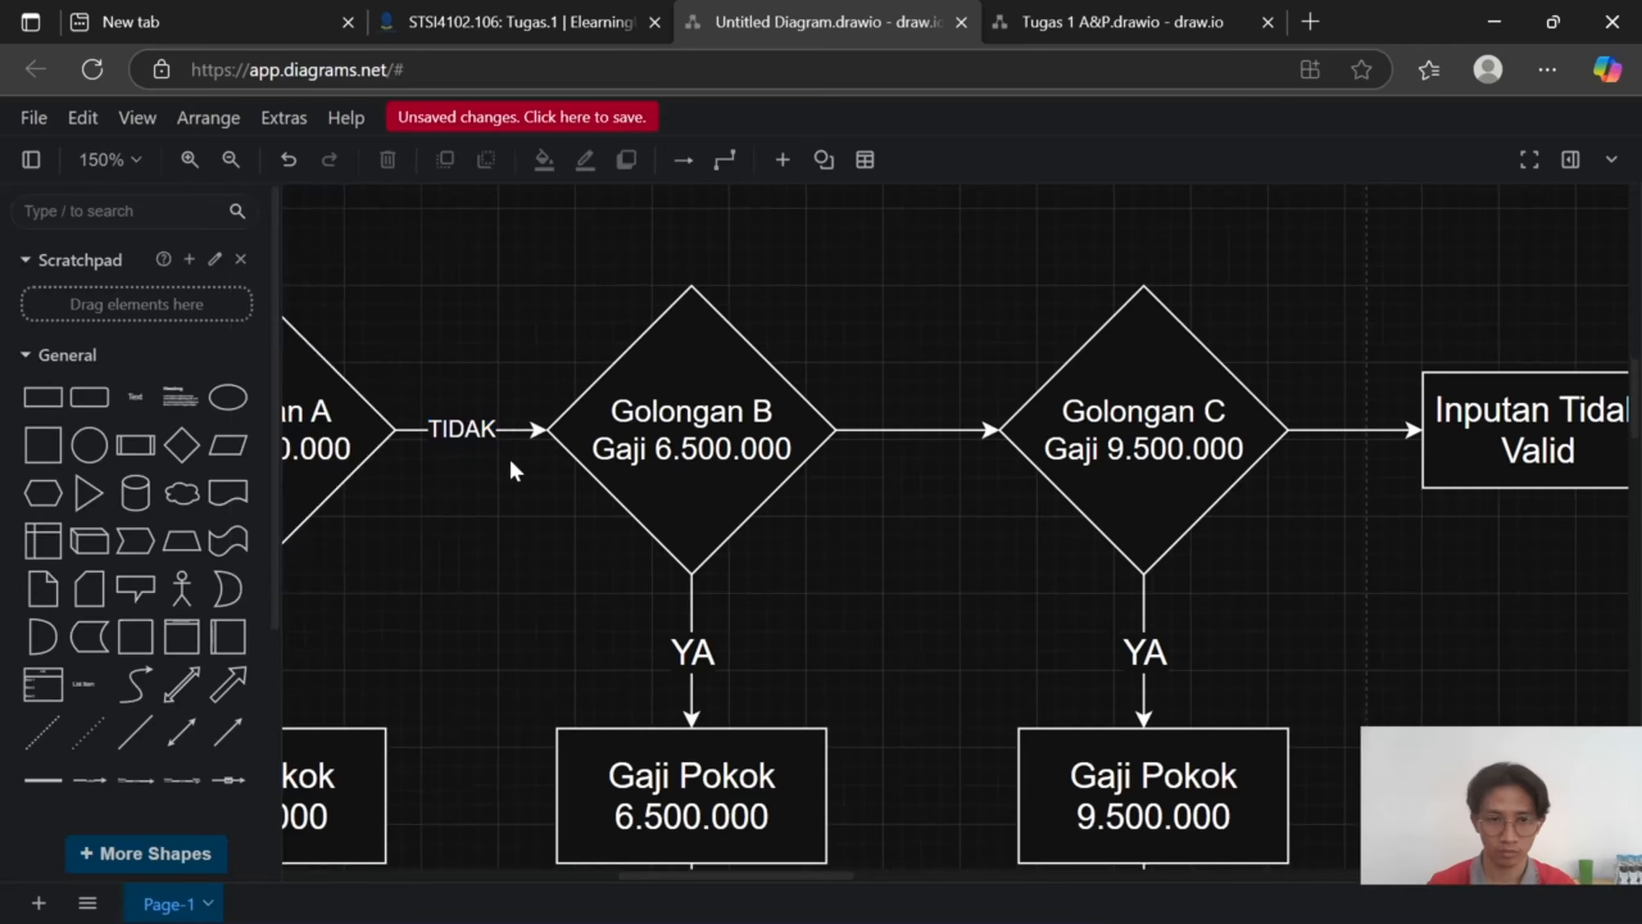
pyautogui.moveTo(457, 507); pyautogui.dragTo(740, 515)
pyautogui.doubleClick(737, 443)
pyautogui.hotkey('ctrl', 'c')
pyautogui.hotkey('ctrl', 'v')
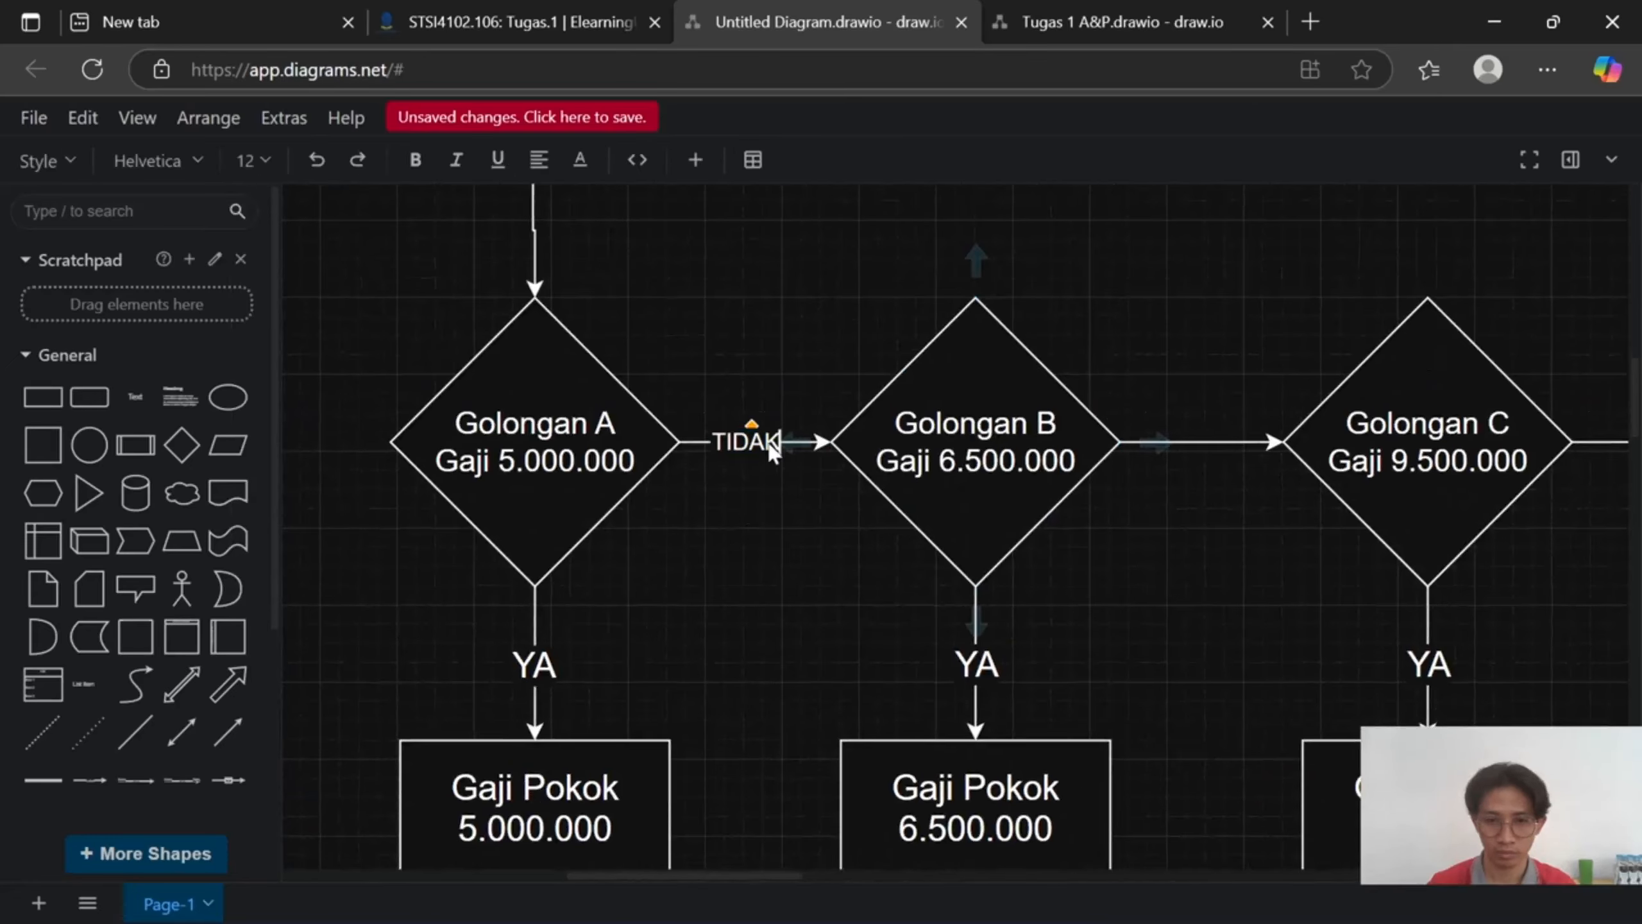
pyautogui.click(742, 449)
pyautogui.moveTo(741, 448)
pyautogui.mouseDown()
pyautogui.moveTo(836, 462)
pyautogui.moveTo(750, 446)
pyautogui.moveTo(769, 440)
pyautogui.mouseUp()
pyautogui.hotkey('ctrl', 'z')
pyautogui.hotkey('ctrl', 'v')
pyautogui.click(755, 448)
pyautogui.click(904, 354)
pyautogui.click(741, 450)
pyautogui.hscroll(-1, 763, 453)
pyautogui.moveTo(795, 458)
pyautogui.mouseDown()
pyautogui.moveTo(757, 516)
pyautogui.moveTo(800, 494)
pyautogui.moveTo(808, 469)
pyautogui.mouseUp()
pyautogui.doubleClick(777, 516)
pyautogui.hotkey('ctrl', 'z')
pyautogui.hotkey('ctrl', 'z')
pyautogui.hotkey('ctrl', 'z')
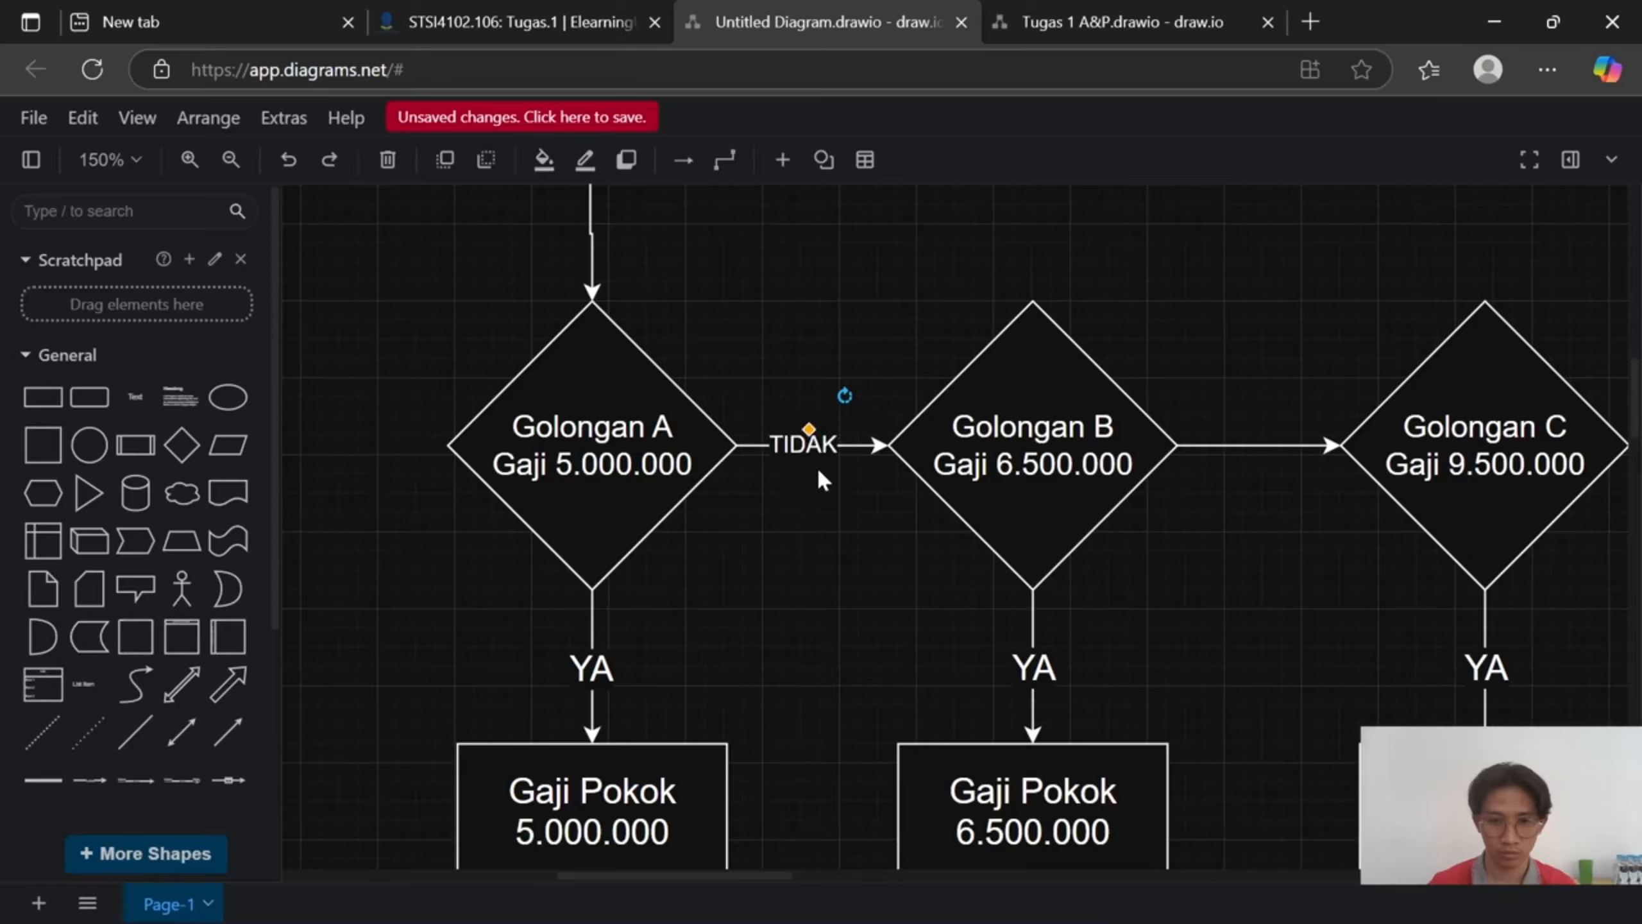
pyautogui.doubleClick(816, 452)
pyautogui.press('BackSpace')
pyautogui.press('Escape')
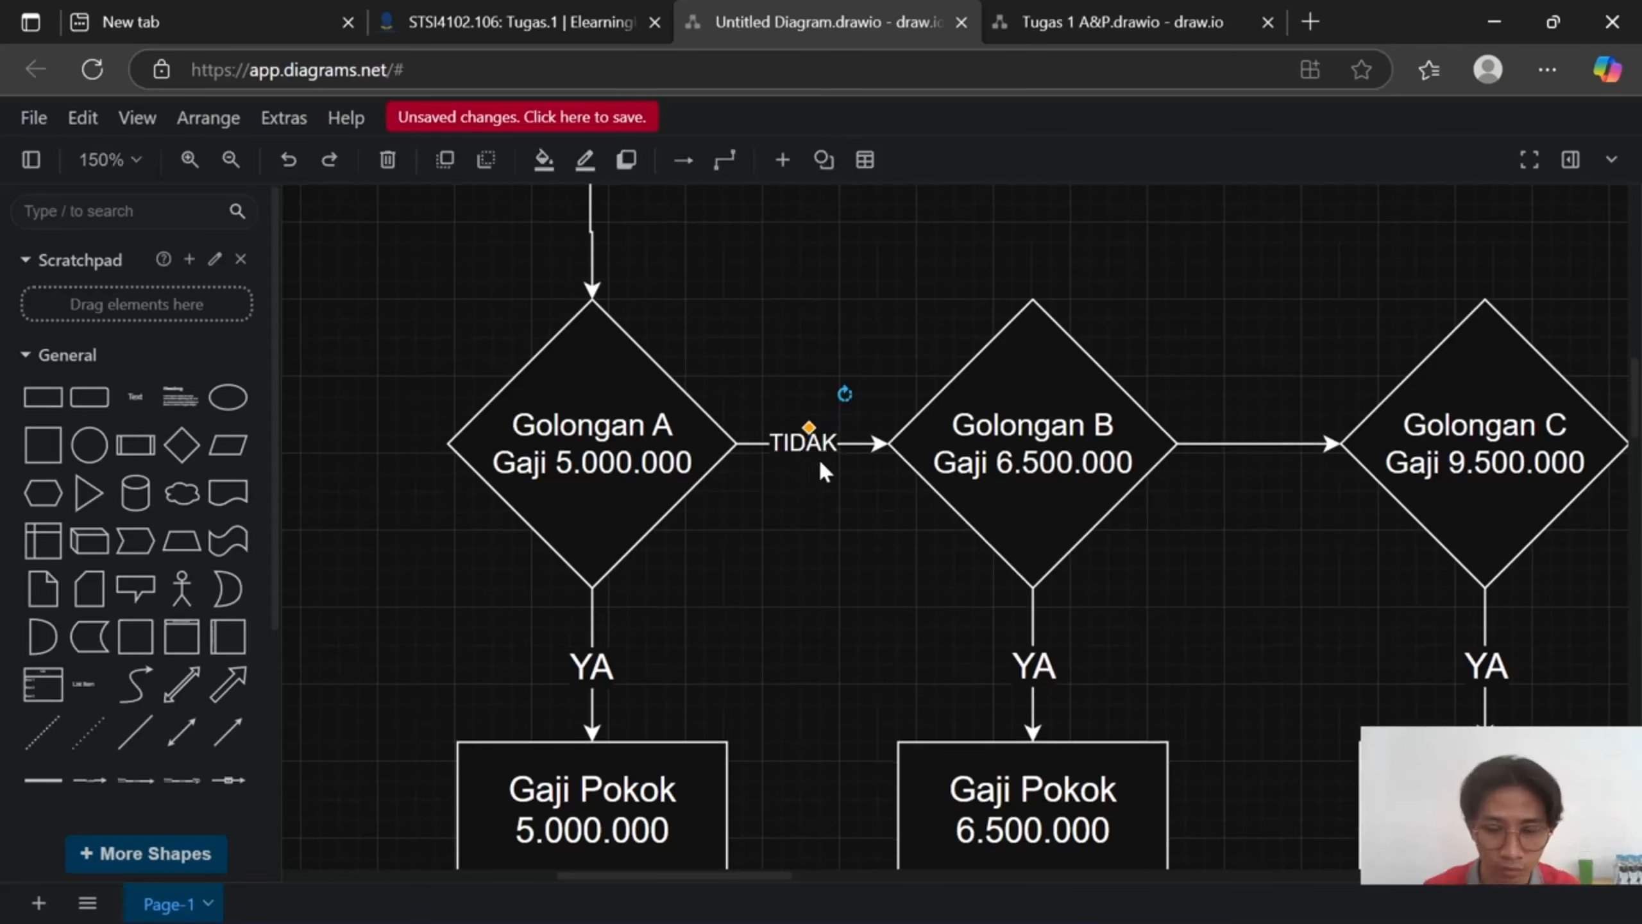
# Try to paste a "TIDAK" label onto the arrow between the "Golongan B" and "Golongan C" diamonds.
pyautogui.doubleClick(795, 443)
pyautogui.click(1235, 483)
pyautogui.hotkey('ctrl', 'v')
pyautogui.moveTo(1283, 467); pyautogui.dragTo(1245, 451)
pyautogui.hotkey('ctrl', 'z')
pyautogui.scroll(4, 1354, 581)
pyautogui.moveTo(1201, 502); pyautogui.dragTo(1162, 450)
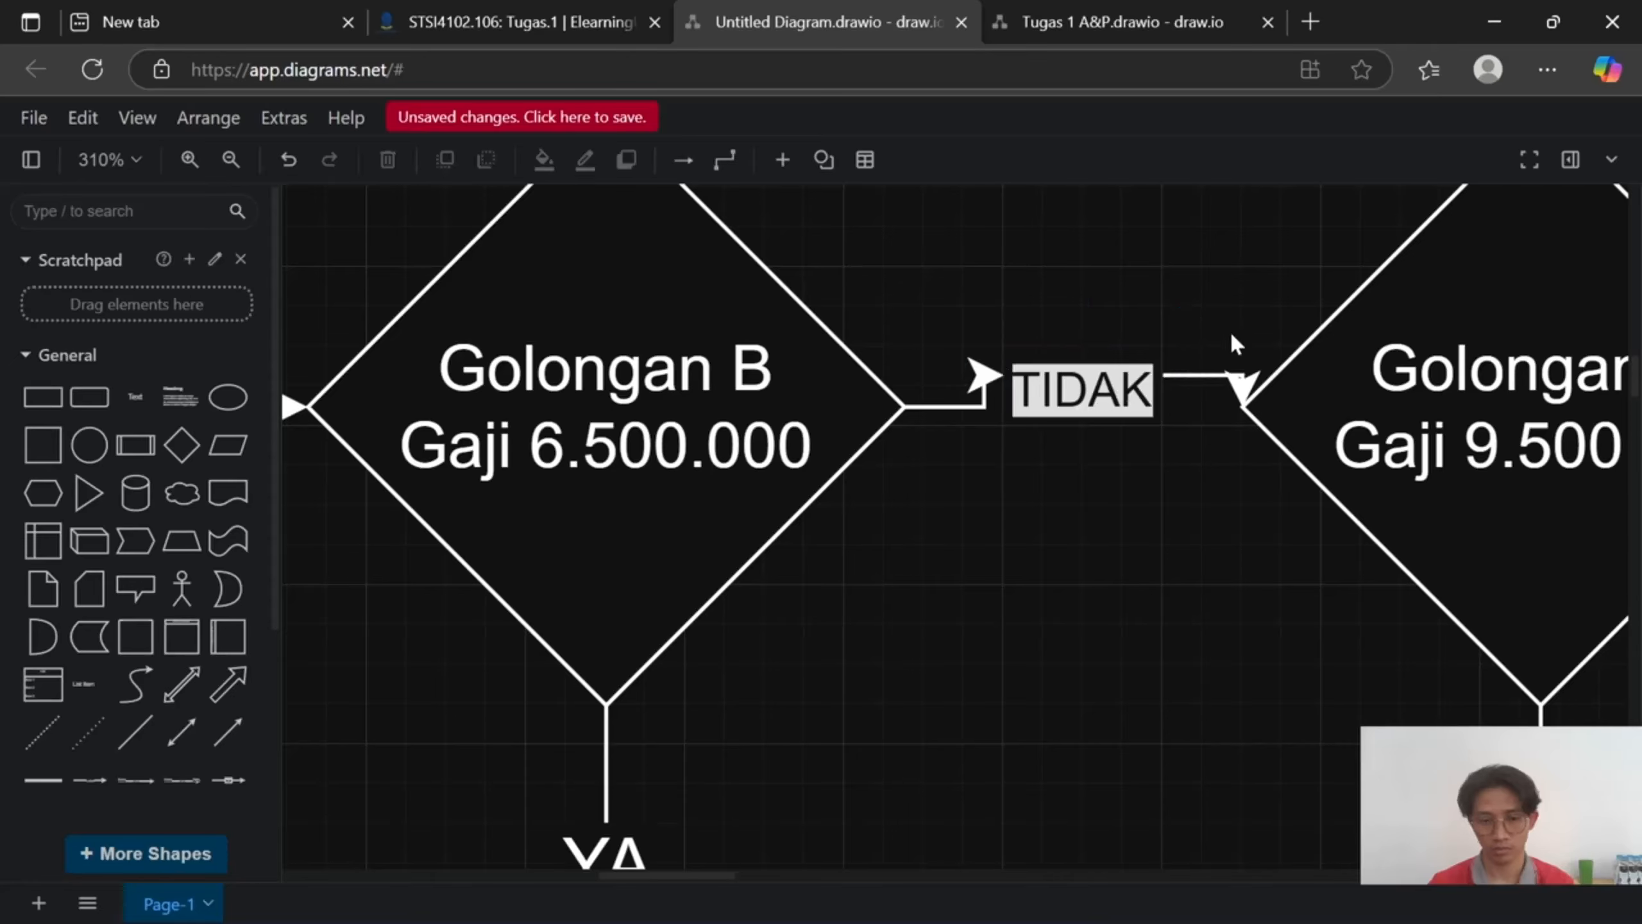
pyautogui.hotkey('ctrl', 'z')
pyautogui.hotkey('ctrl', 'z')
# Copy the existing "TIDAK" label and place the copy on the arrow from "Golongan B" to "Golongan C".
pyautogui.moveTo(739, 429); pyautogui.dragTo(1610, 551)
pyautogui.doubleClick(990, 535)
pyautogui.click(1025, 576)
pyautogui.click(1003, 534)
pyautogui.hotkey('ctrl', 'c')
pyautogui.moveTo(1147, 666); pyautogui.dragTo(588, 629)
pyautogui.hotkey('ctrl', 'v')
pyautogui.moveTo(1359, 454); pyautogui.dragTo(1394, 478)
# Paste another "TIDAK" label onto the arrow from "Golongan C" to "Inputan Tidak Valid".
pyautogui.scroll(-3, 1403, 491)
pyautogui.moveTo(1519, 520); pyautogui.dragTo(670, 550)
pyautogui.hotkey('ctrl', 'v')
pyautogui.moveTo(1020, 501); pyautogui.dragTo(1042, 515)
# Add "TIDAK" labels to the arrows from "1 Jam Lembur" to "2 Jam Lembur" and from "2 Jam Lembur" to "3 Jam Lembur".
pyautogui.moveTo(427, 838); pyautogui.dragTo(1131, 227)
pyautogui.moveTo(1060, 835); pyautogui.dragTo(1212, 258)
pyautogui.moveTo(1320, 597); pyautogui.dragTo(1027, 456)
pyautogui.hotkey('ctrl', 'v')
pyautogui.moveTo(1382, 434); pyautogui.dragTo(814, 448)
pyautogui.hotkey('ctrl', 'v')
pyautogui.moveTo(973, 454); pyautogui.dragTo(1023, 455)
# Add "TIDAK" labels to the remaining overtime arrows, from "3 Jam Lembur" through to the "0.0 * Gaji pokok Golongan" box.
pyautogui.moveTo(1496, 470); pyautogui.dragTo(1085, 463)
pyautogui.hotkey('ctrl', 'v')
pyautogui.moveTo(1563, 491); pyautogui.dragTo(1122, 504)
pyautogui.hotkey('ctrl', 'v')
pyautogui.moveTo(1596, 523); pyautogui.dragTo(1238, 534)
pyautogui.hotkey('ctrl', 'v')
pyautogui.moveTo(1386, 604); pyautogui.dragTo(887, 587)
# Review the whole flowchart from "Mulai" to "Selesai", checking its connectors and YA/TIDAK labels.
pyautogui.scroll(-9, 887, 587)
pyautogui.moveTo(641, 495); pyautogui.dragTo(918, 489)
pyautogui.scroll(1, 918, 488)
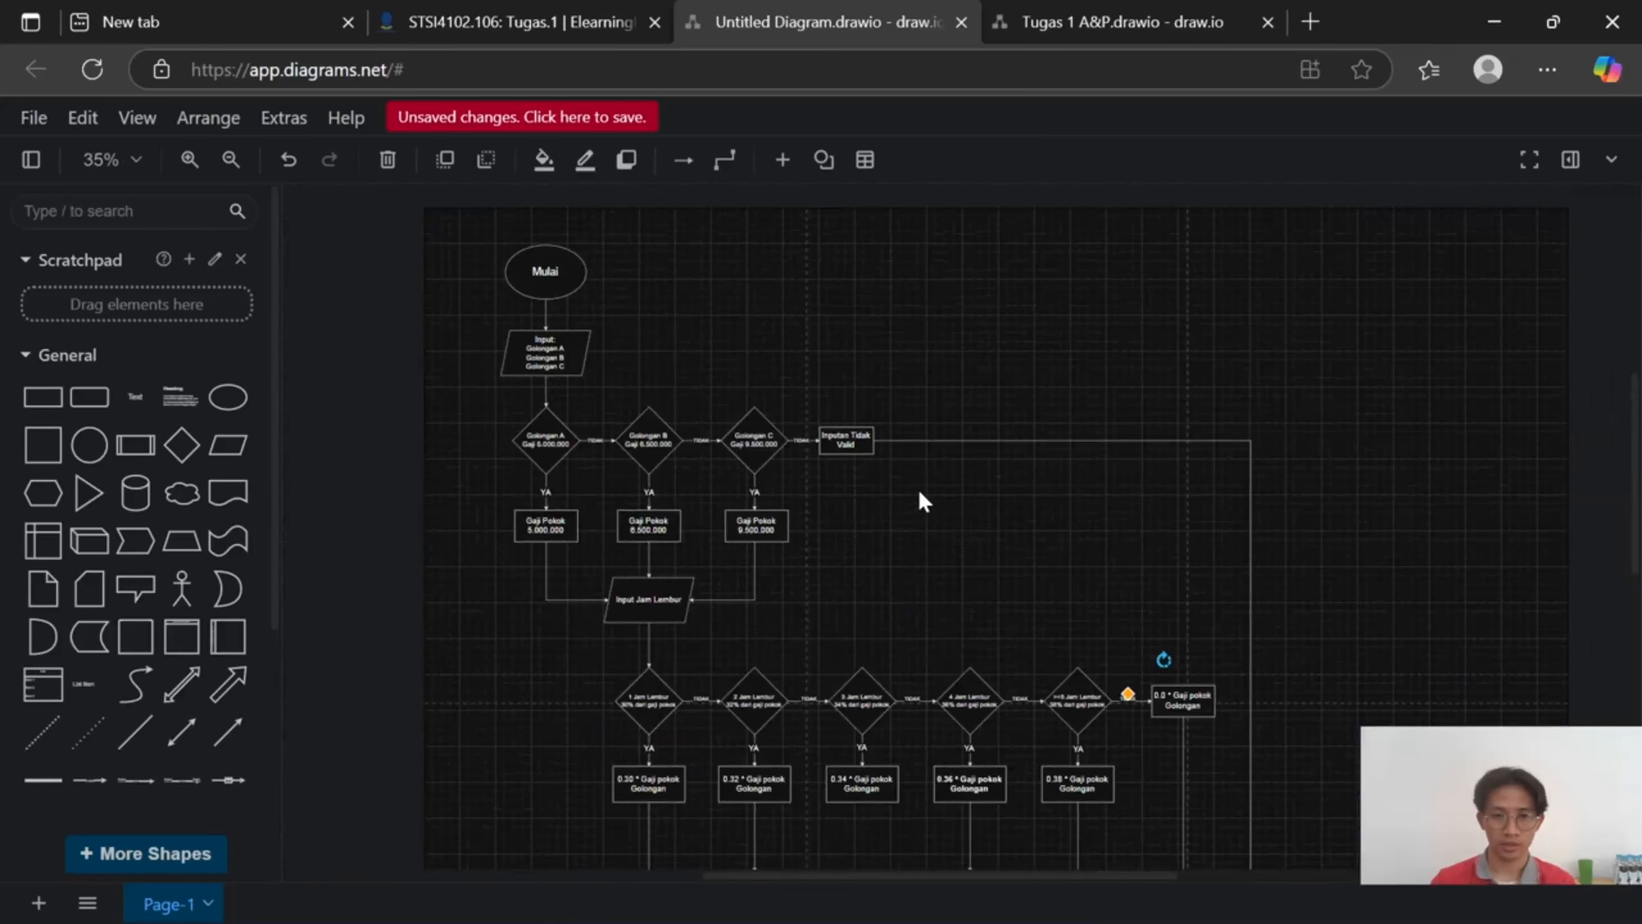
pyautogui.scroll(-3, 921, 495)
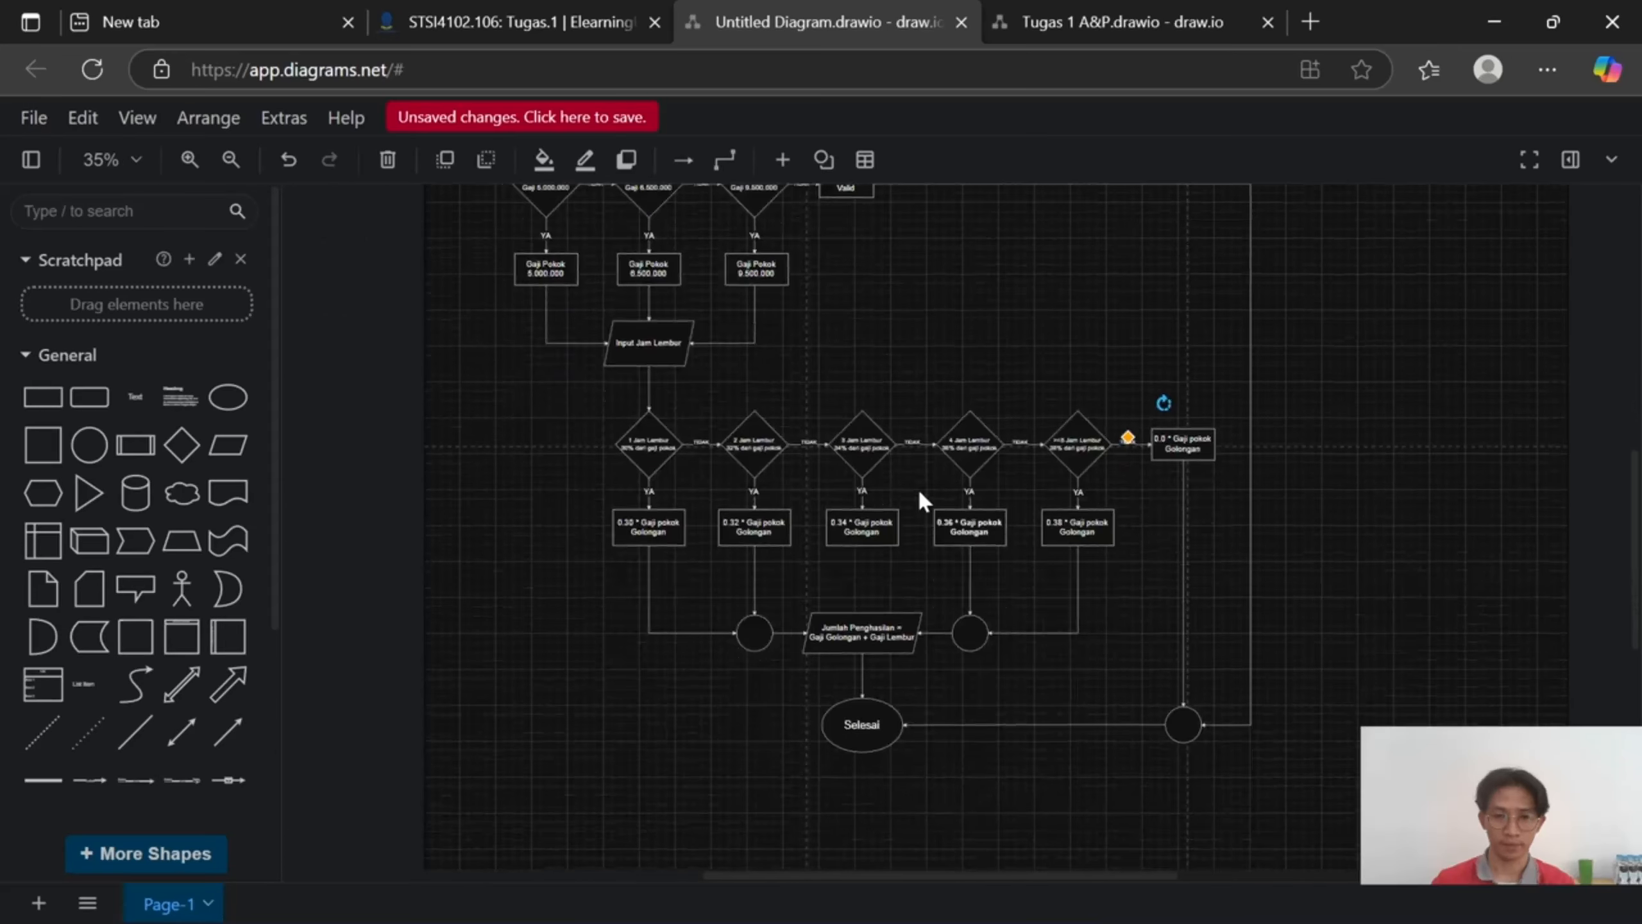
pyautogui.scroll(1, 919, 493)
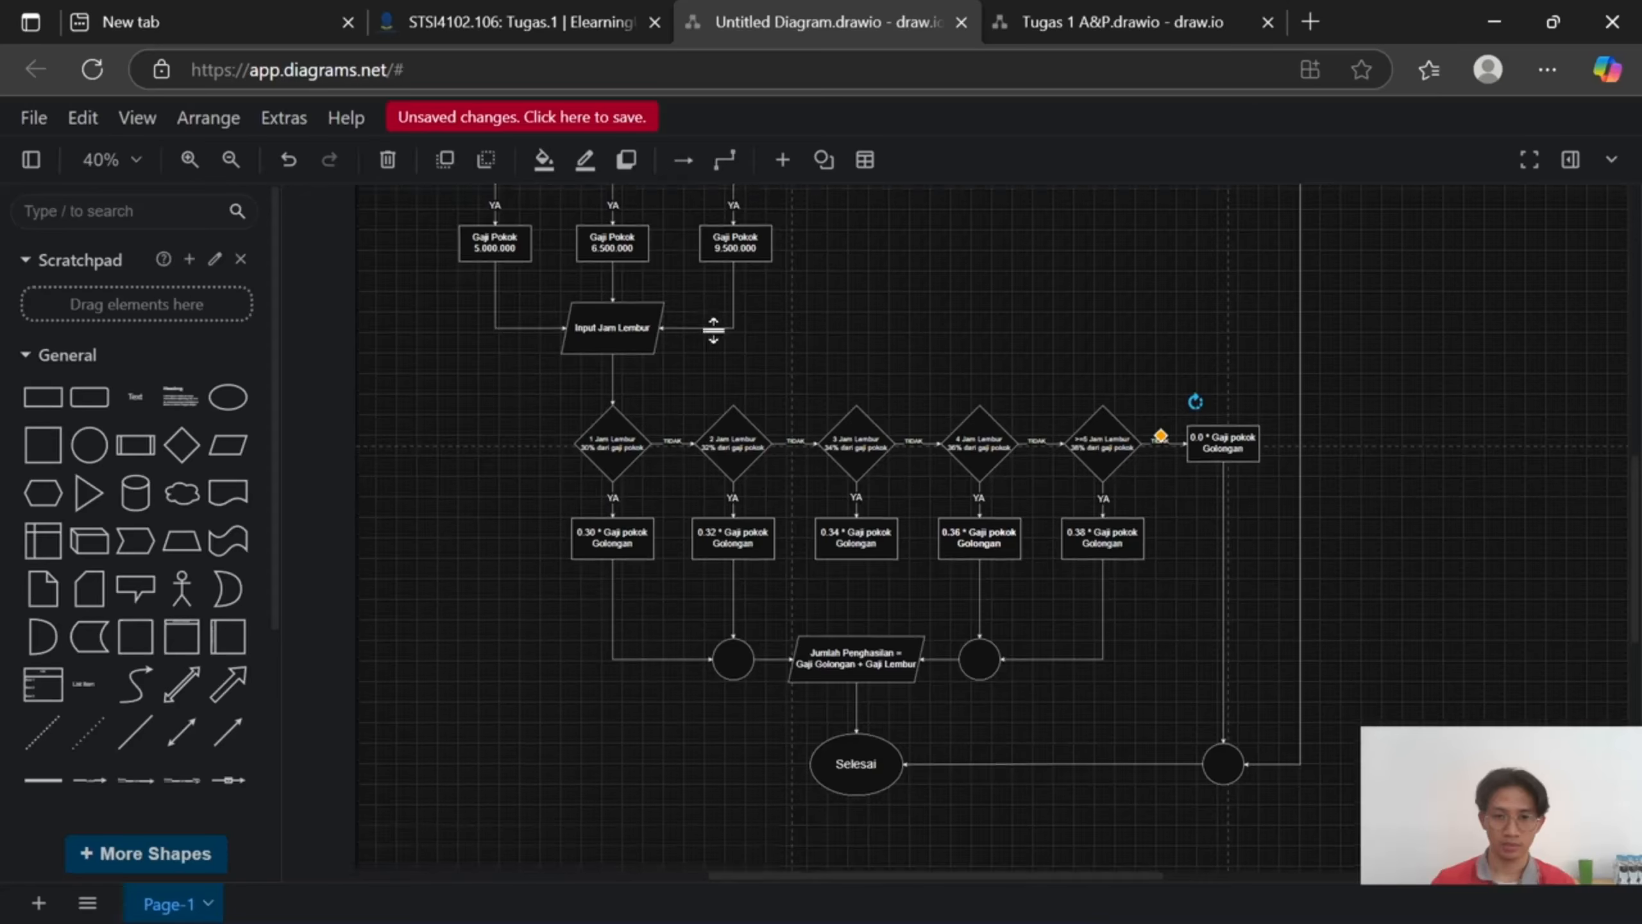
pyautogui.moveTo(712, 316); pyautogui.dragTo(950, 529)
pyautogui.moveTo(830, 284); pyautogui.dragTo(763, 529)
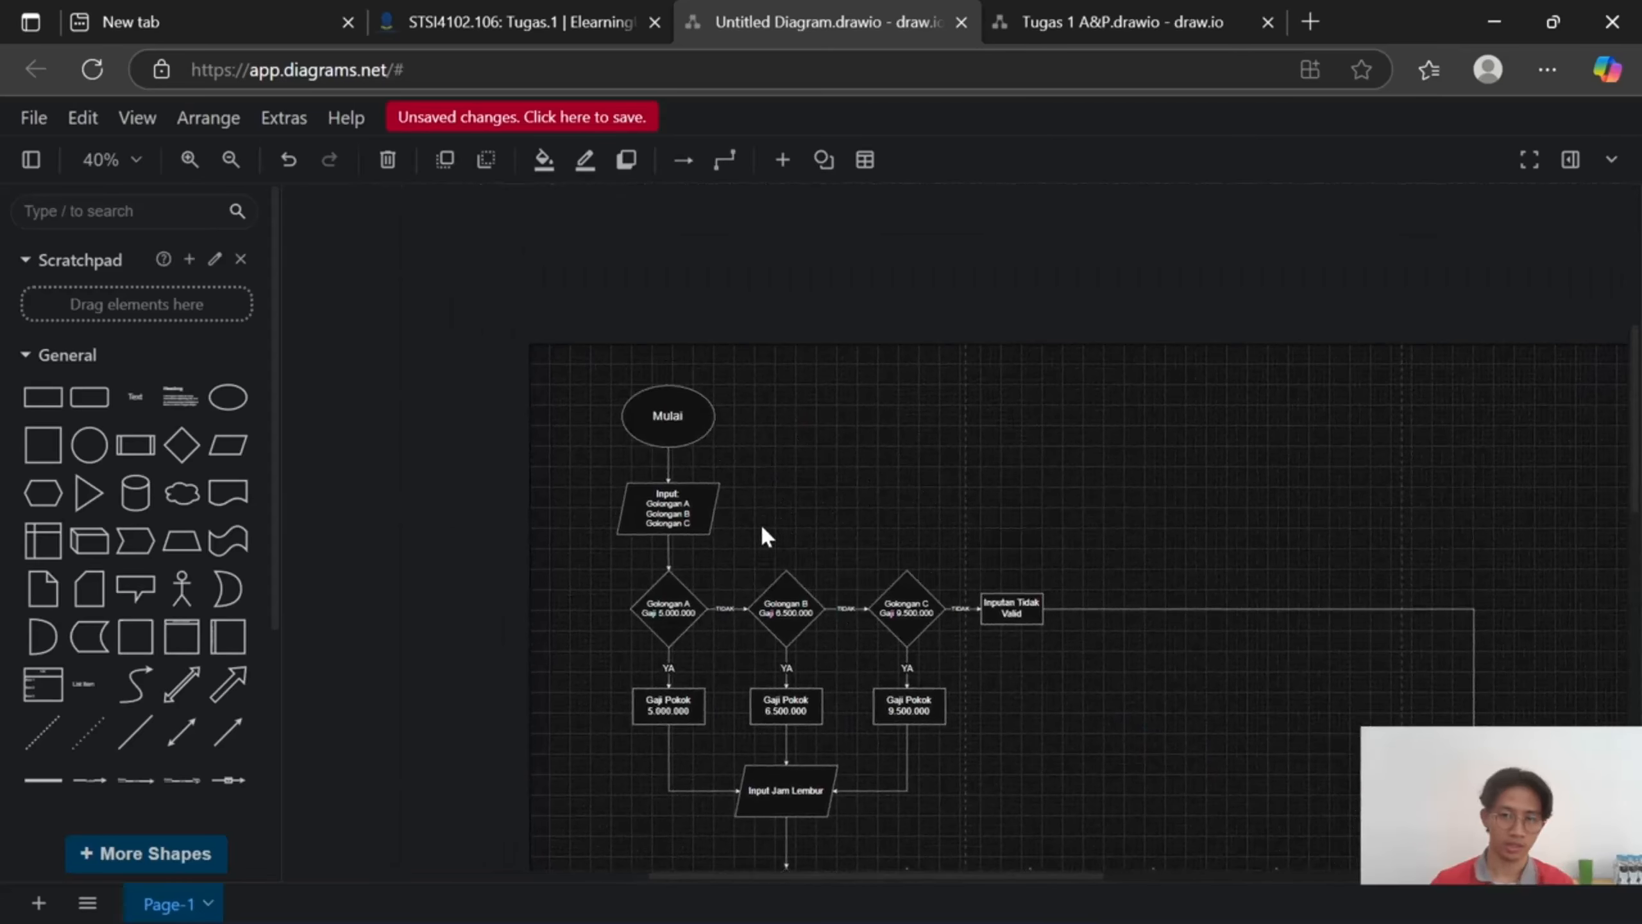
pyautogui.moveTo(895, 455); pyautogui.dragTo(543, 494)
pyautogui.scroll(3, 600, 464)
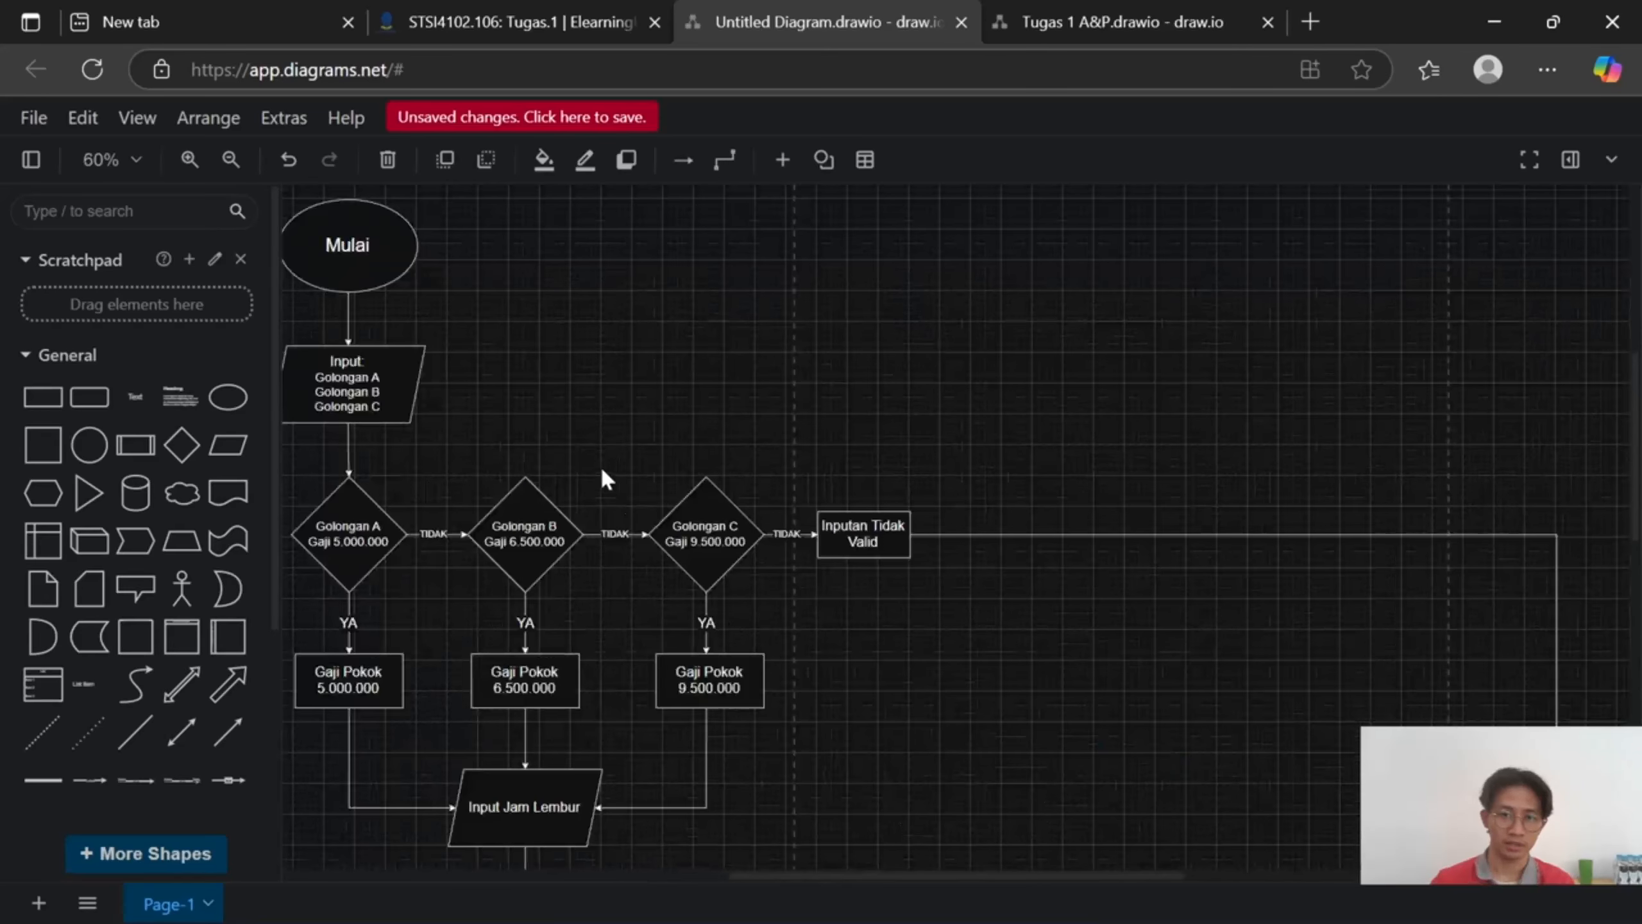
pyautogui.moveTo(512, 388); pyautogui.dragTo(765, 500)
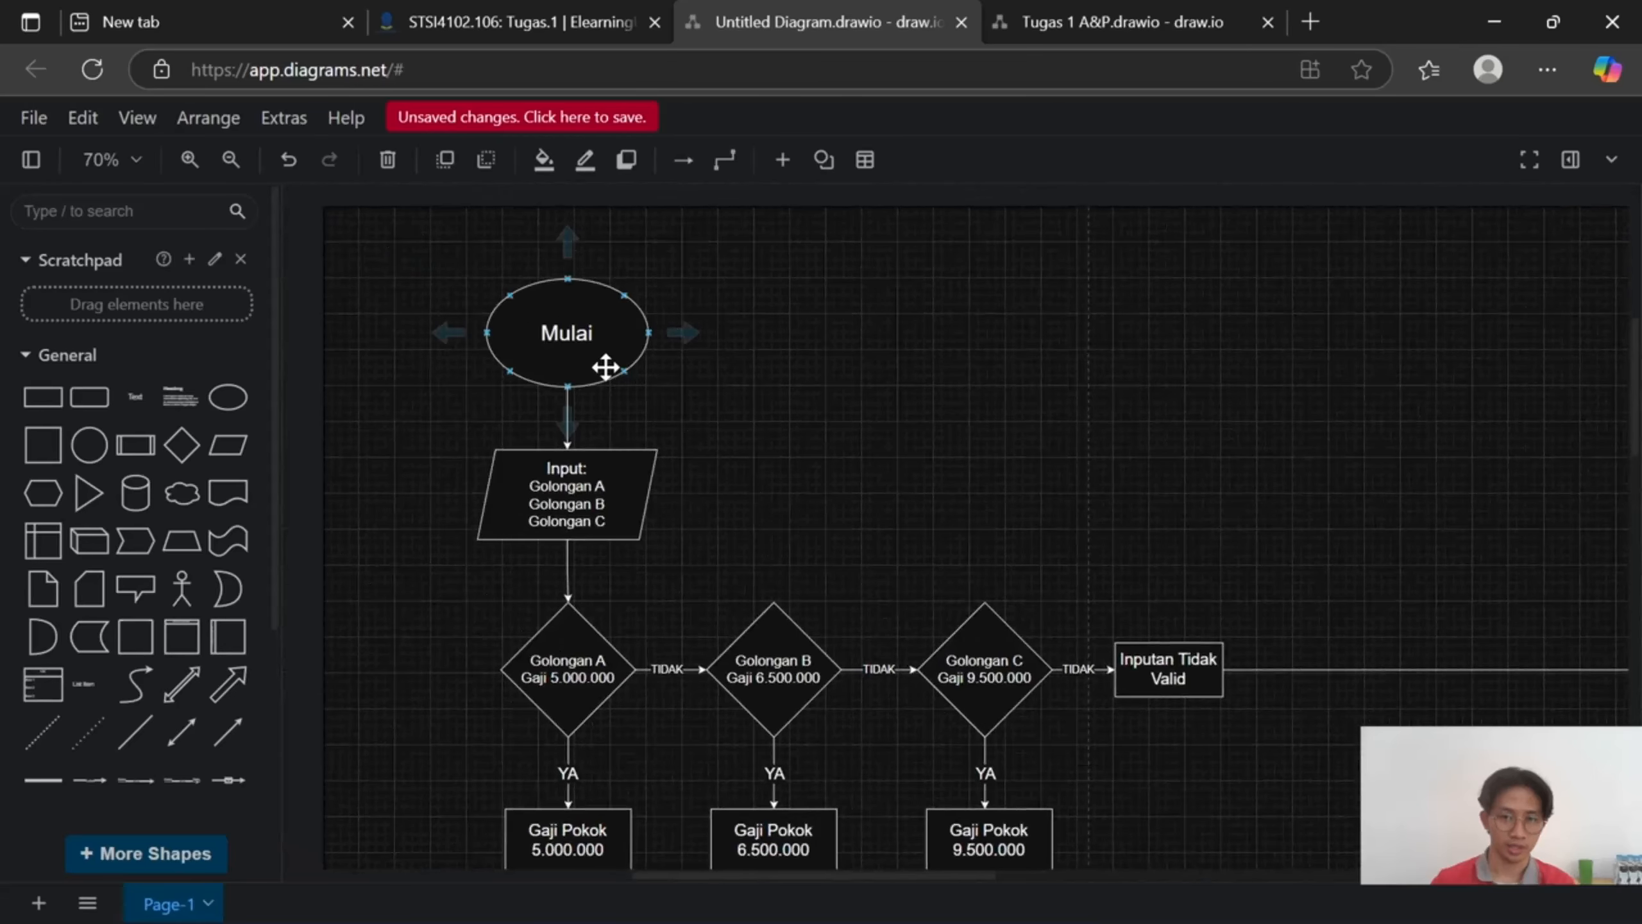
# Nudge the "Golongan A" diamond into line with the "Input" shape so the arrow between them runs straight.
pyautogui.click(624, 487)
pyautogui.scroll(3, 614, 498)
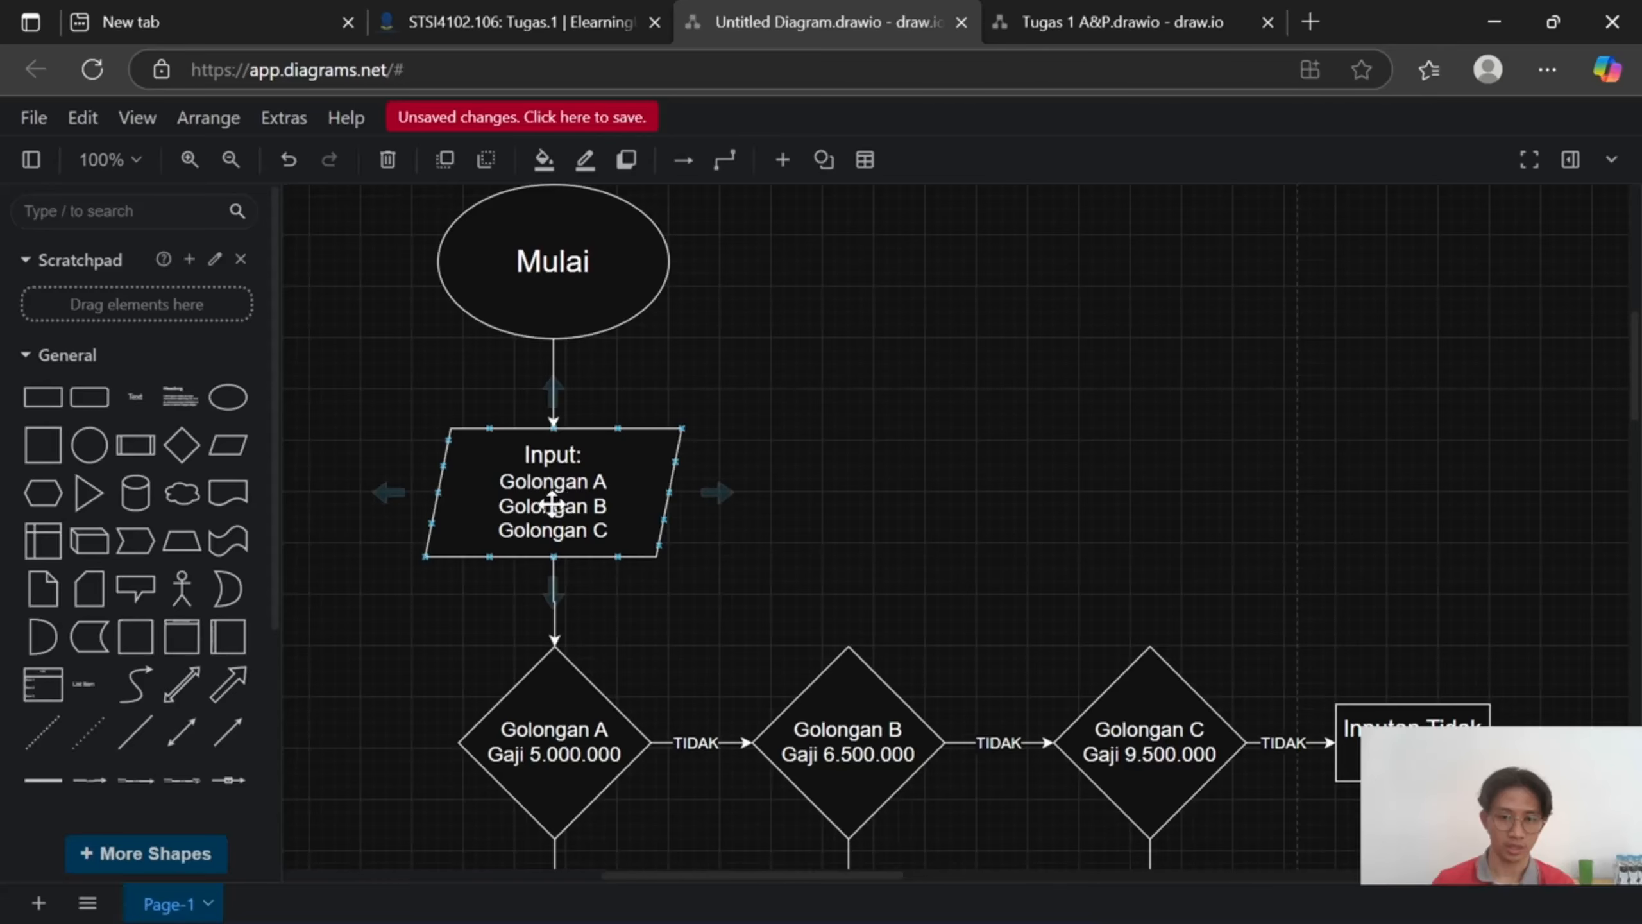
pyautogui.scroll(-2, 653, 572)
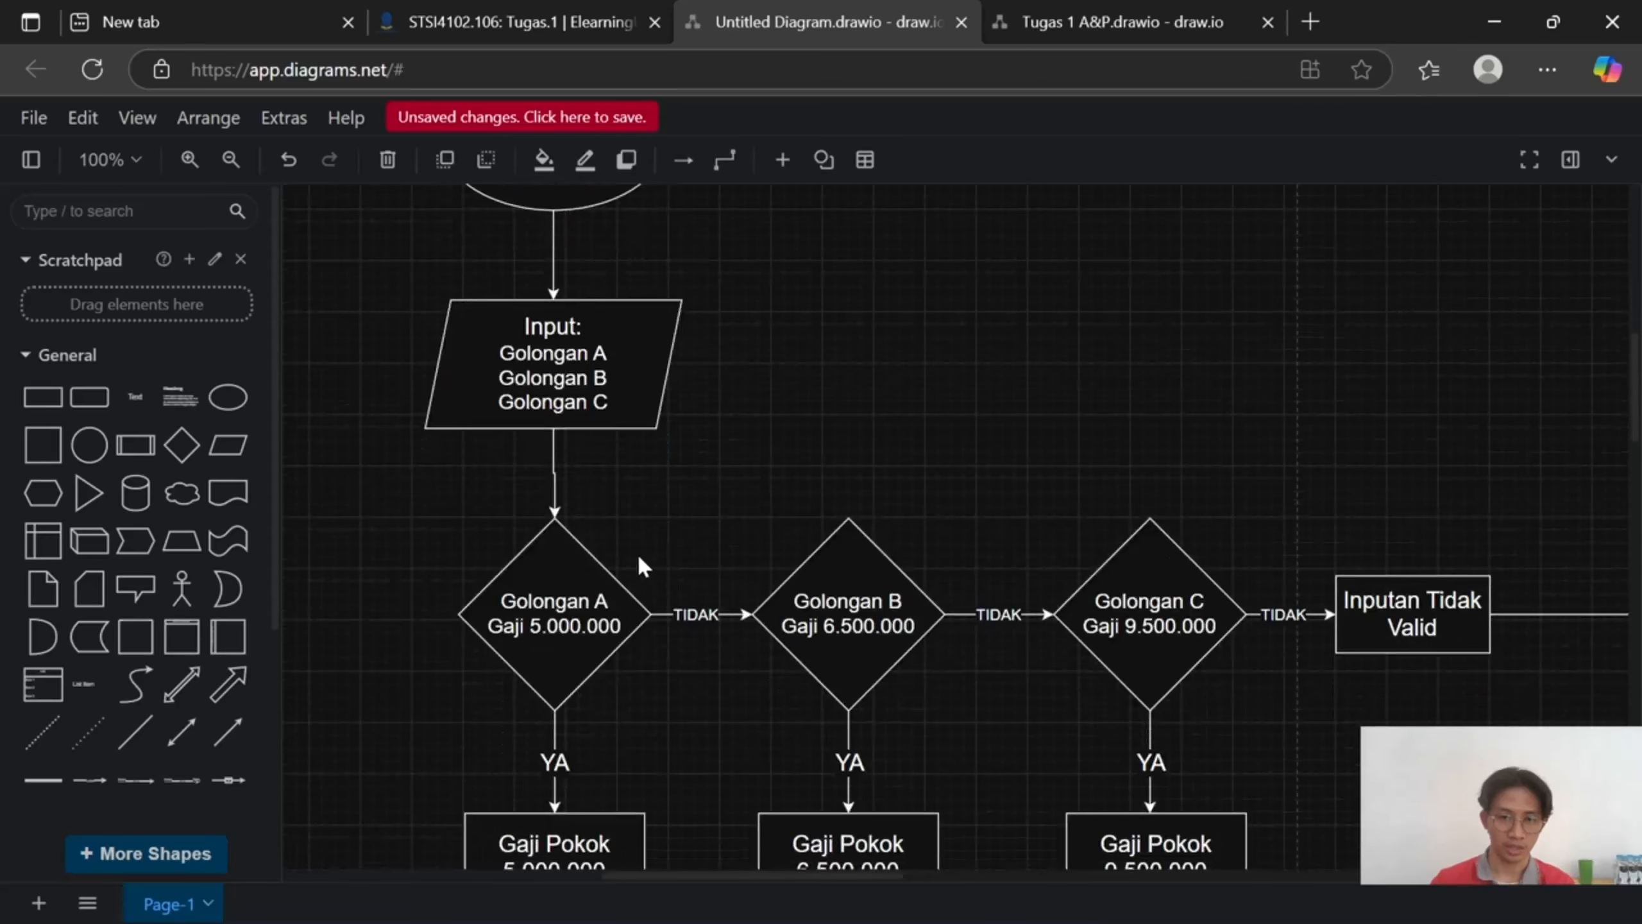
pyautogui.moveTo(576, 562); pyautogui.dragTo(571, 562)
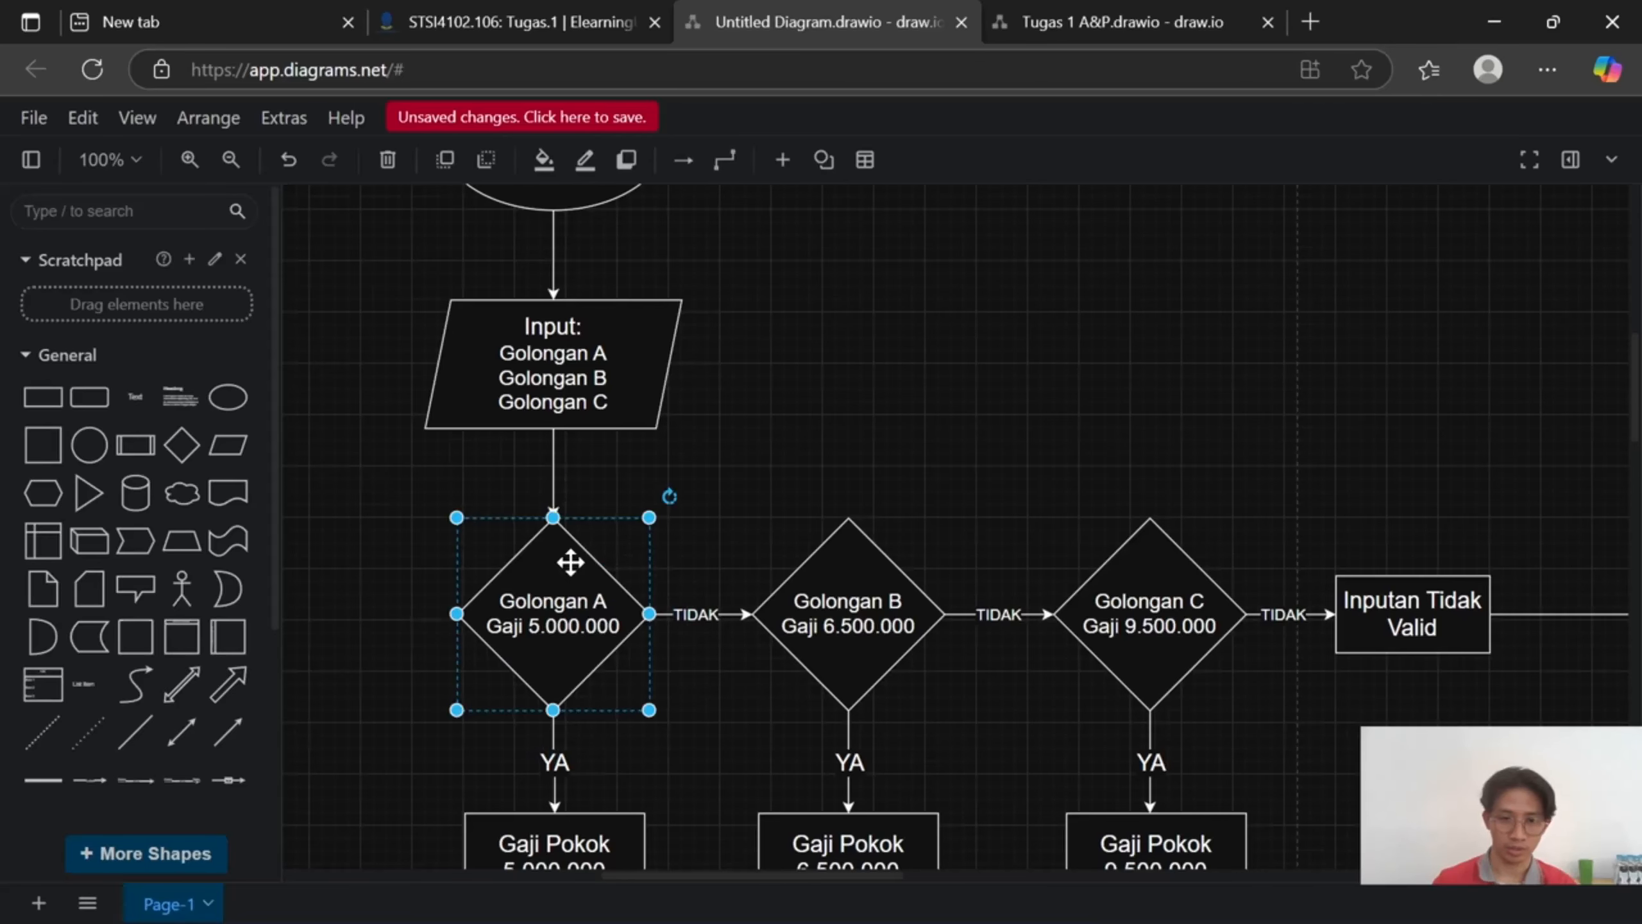
pyautogui.click(906, 431)
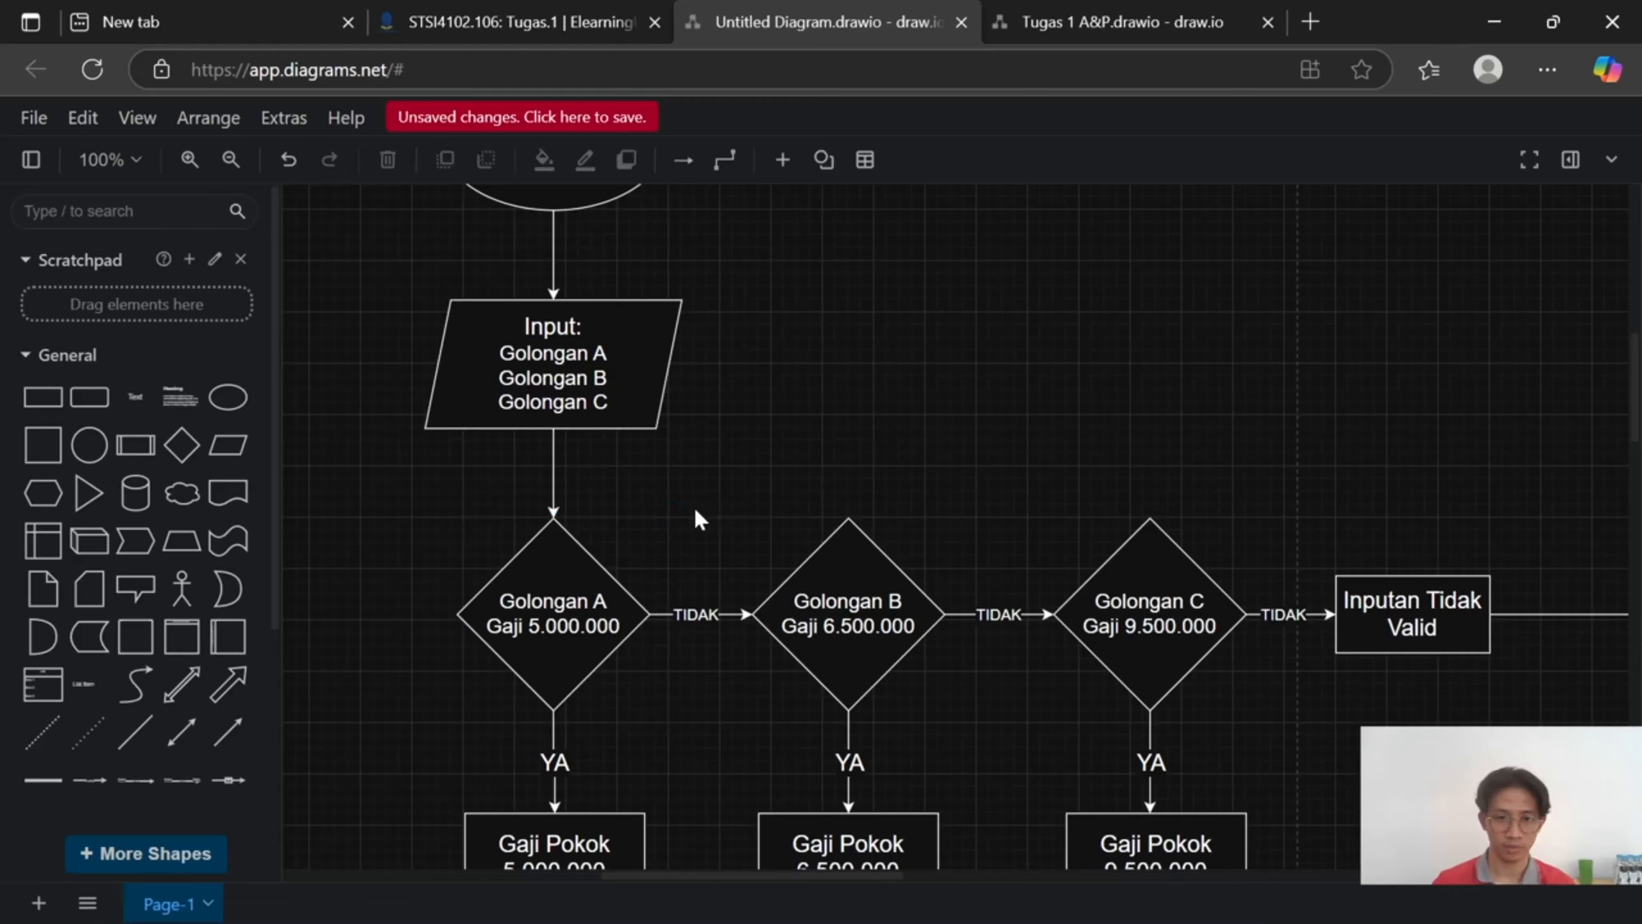
# Examine the golongan input, the three golongan decisions and the YA/TIDAK branches that lead out of them.
pyautogui.scroll(-2, 692, 509)
pyautogui.scroll(-2, 677, 503)
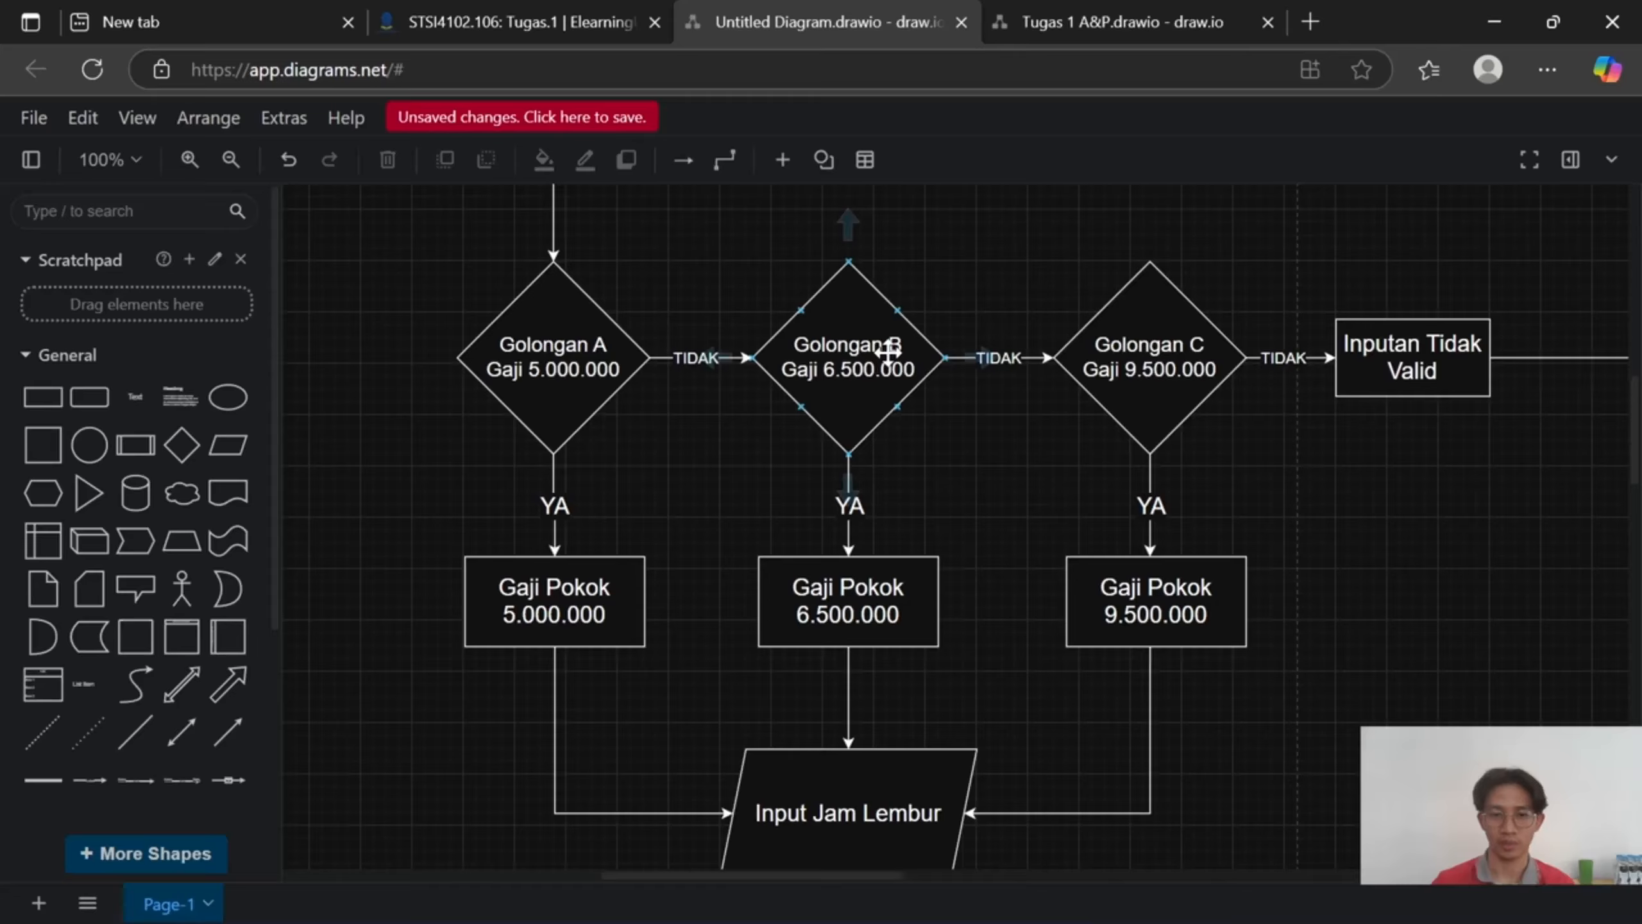
pyautogui.scroll(2, 747, 350)
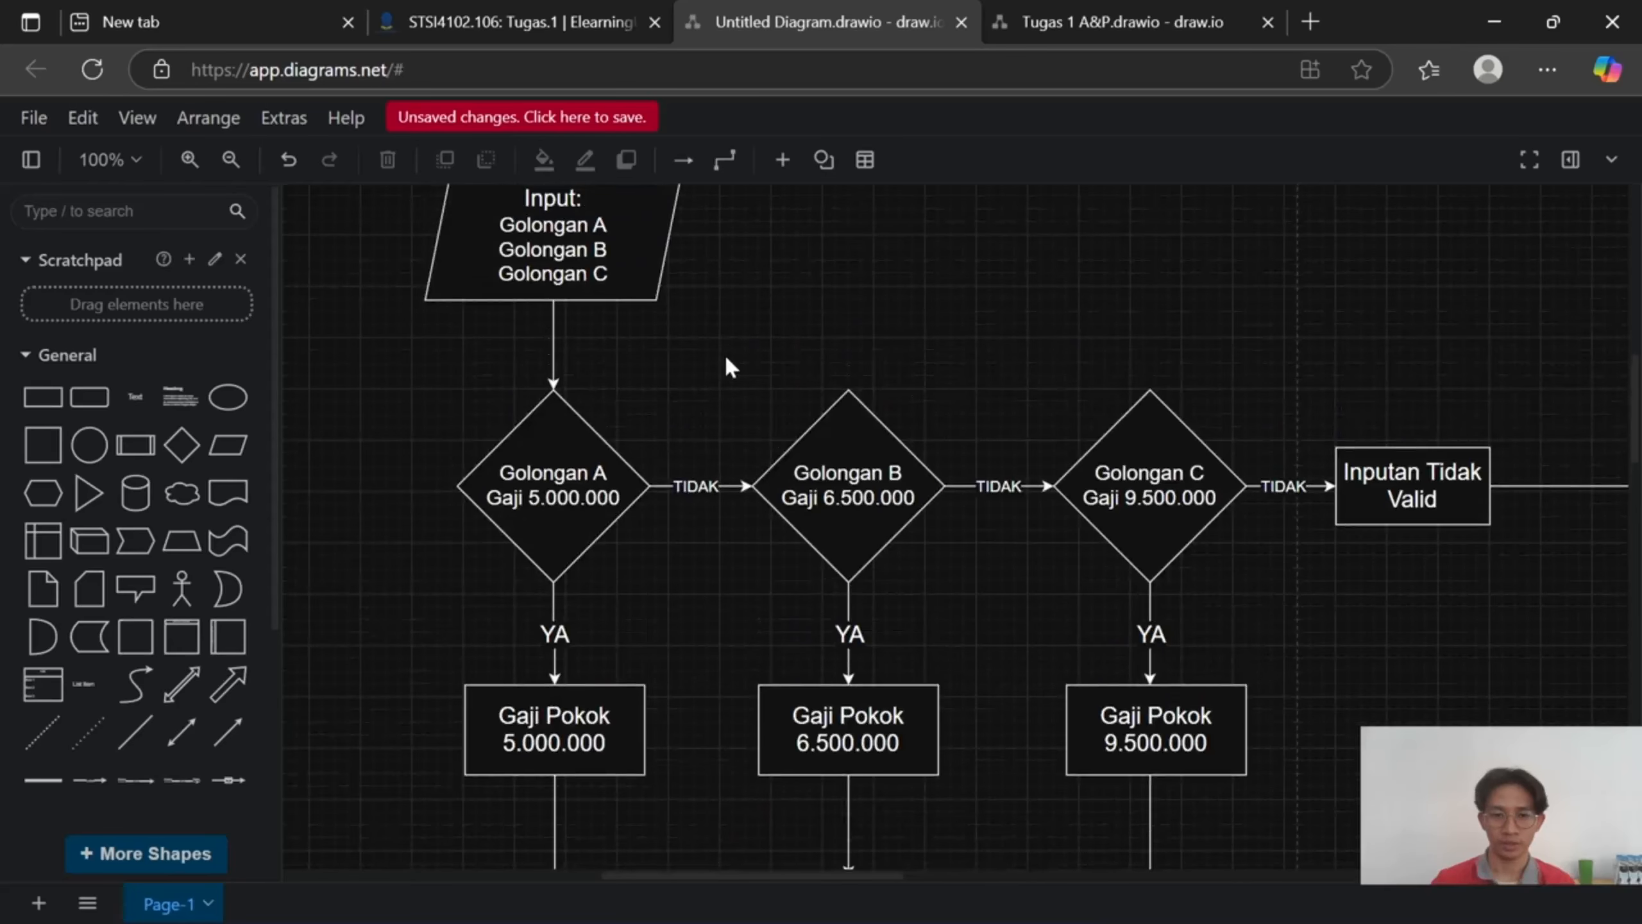
pyautogui.scroll(2, 575, 275)
pyautogui.click(567, 333)
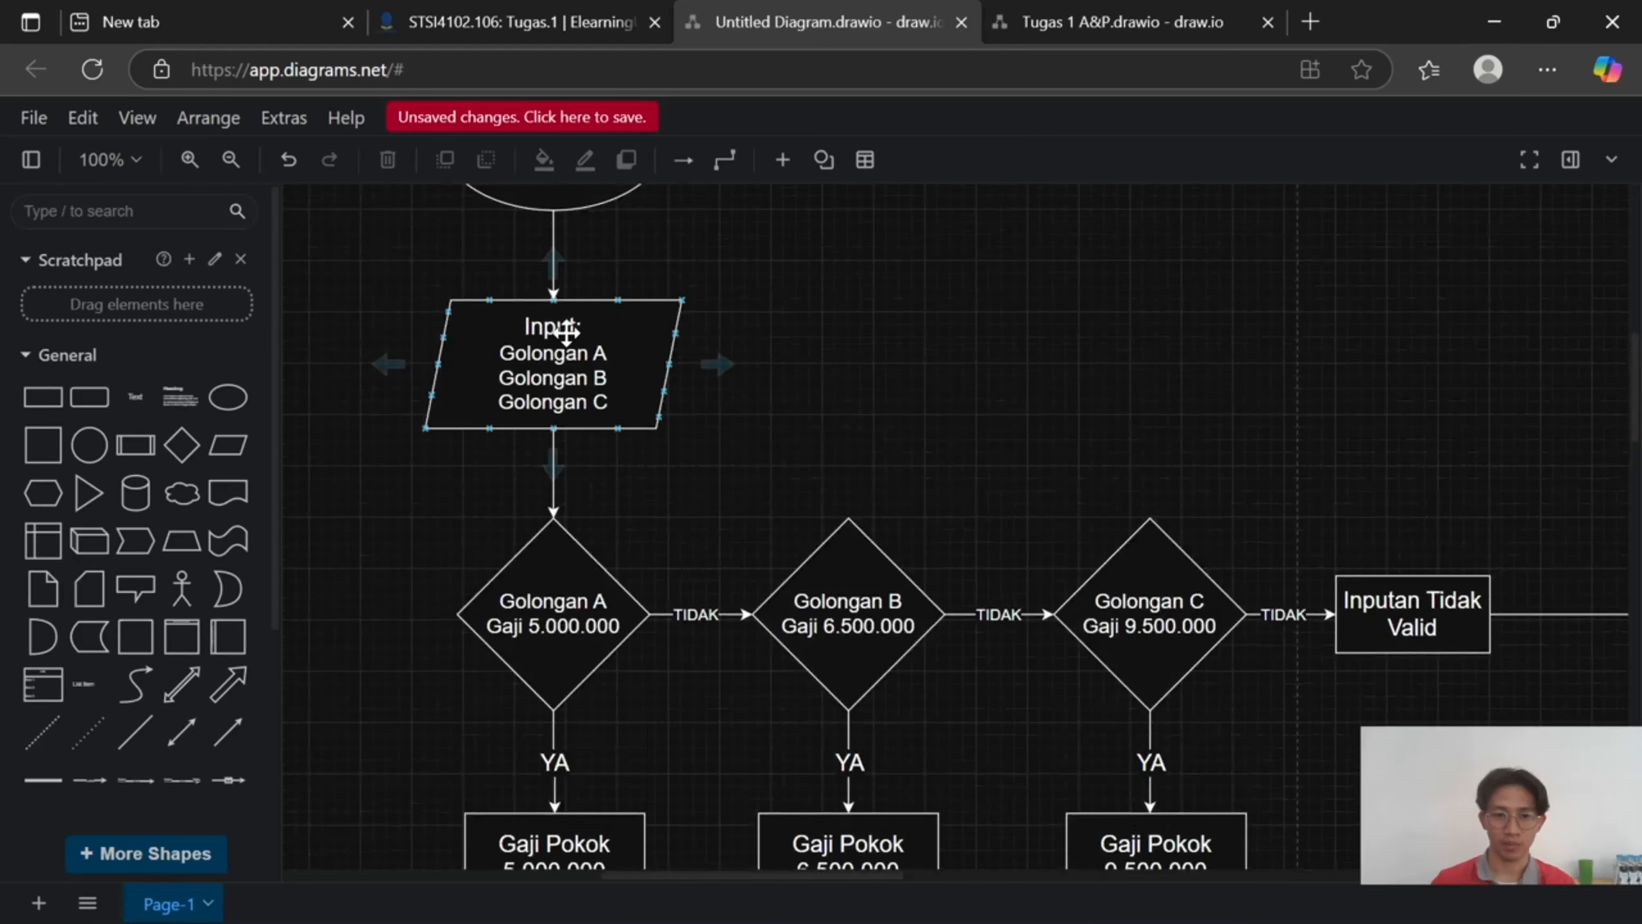
pyautogui.scroll(-2, 566, 317)
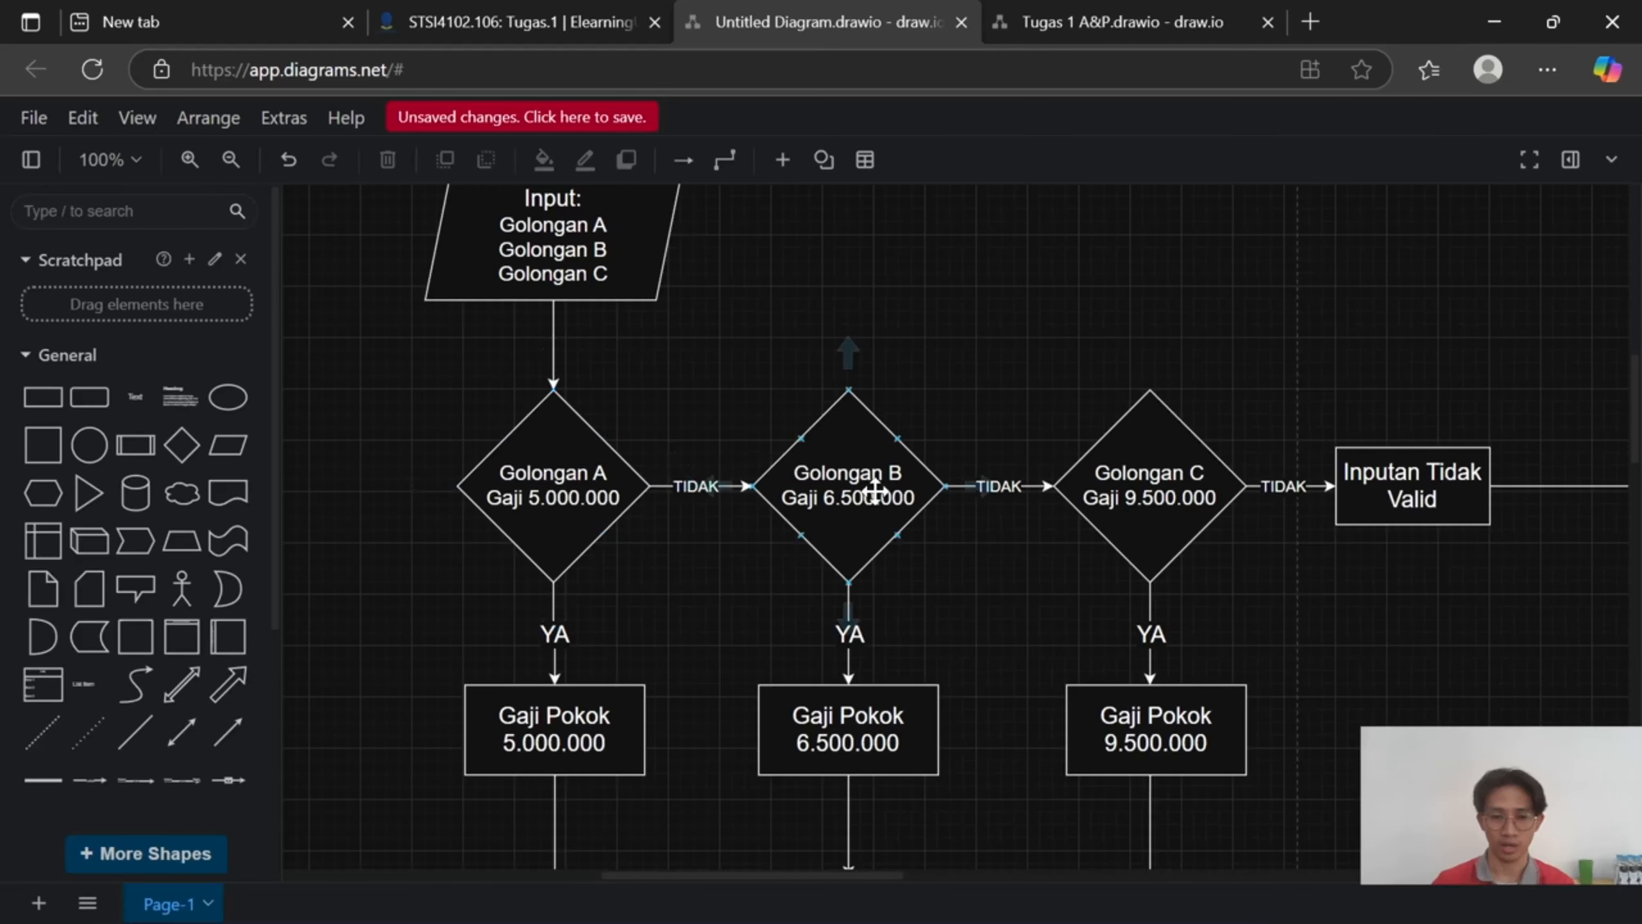
pyautogui.scroll(-4, 874, 492)
pyautogui.click(808, 489)
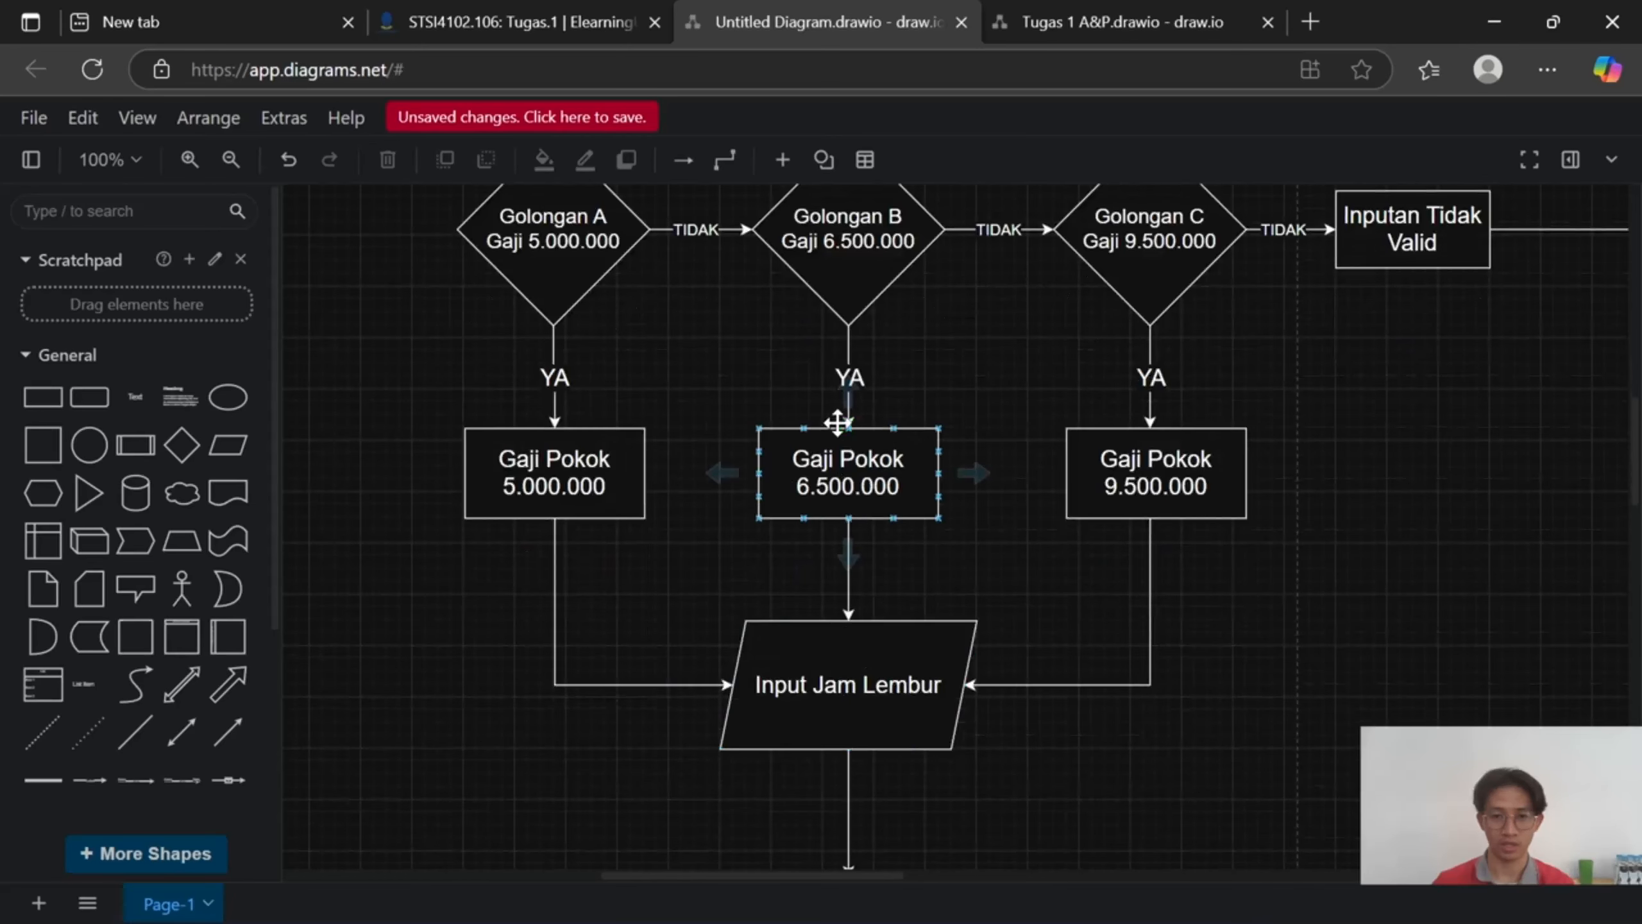
pyautogui.moveTo(957, 267); pyautogui.dragTo(811, 433)
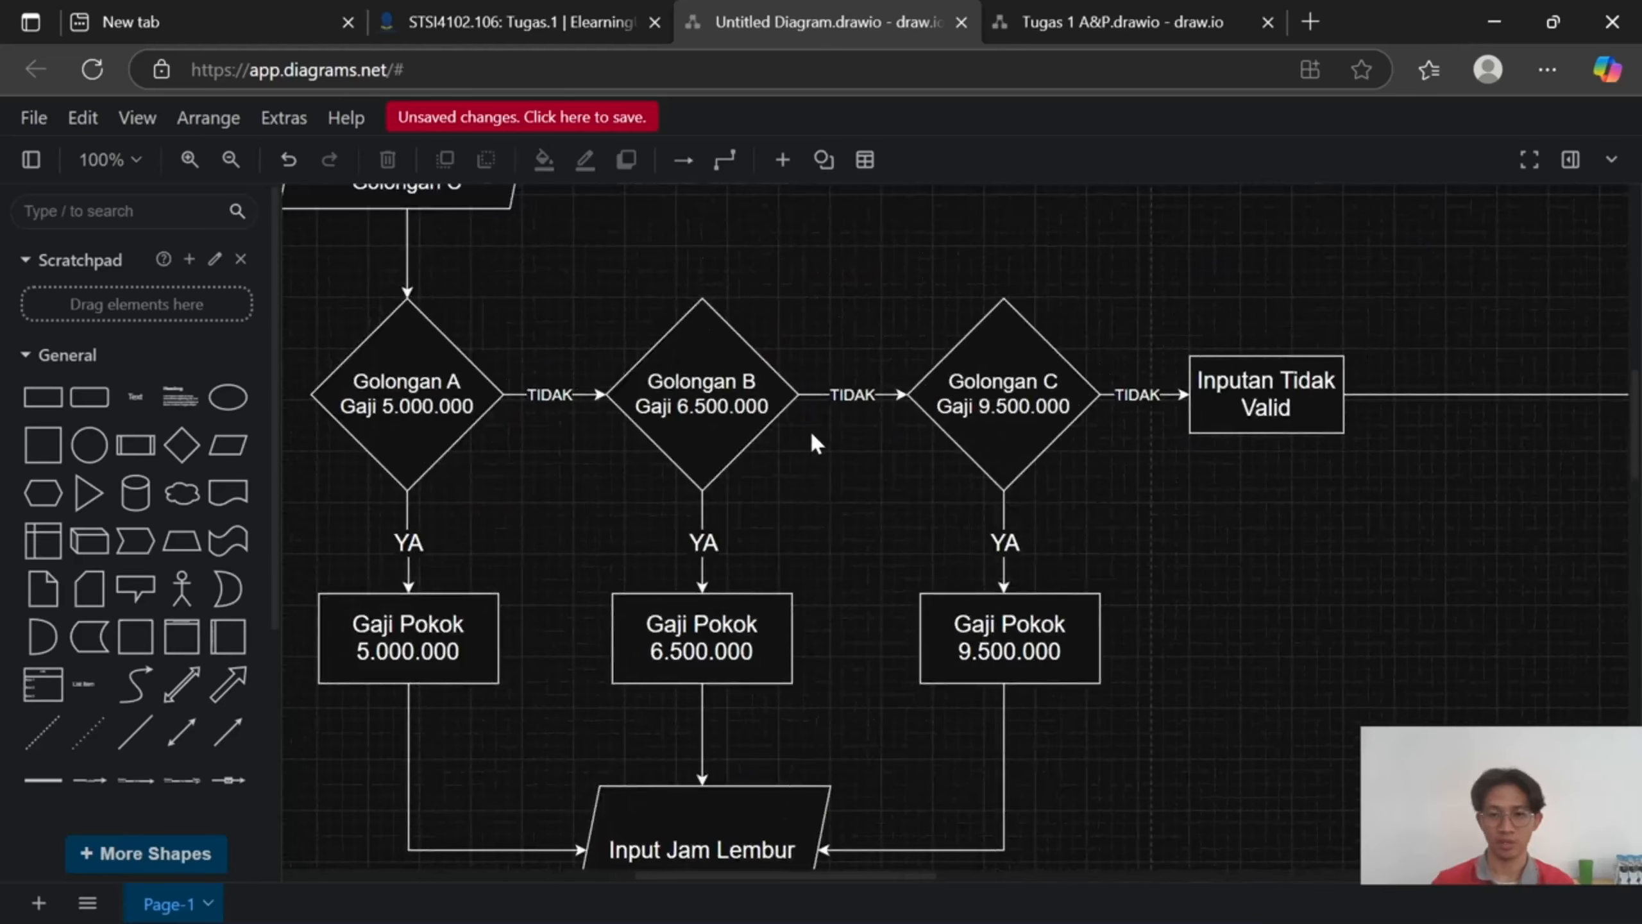
pyautogui.moveTo(812, 317); pyautogui.dragTo(802, 401)
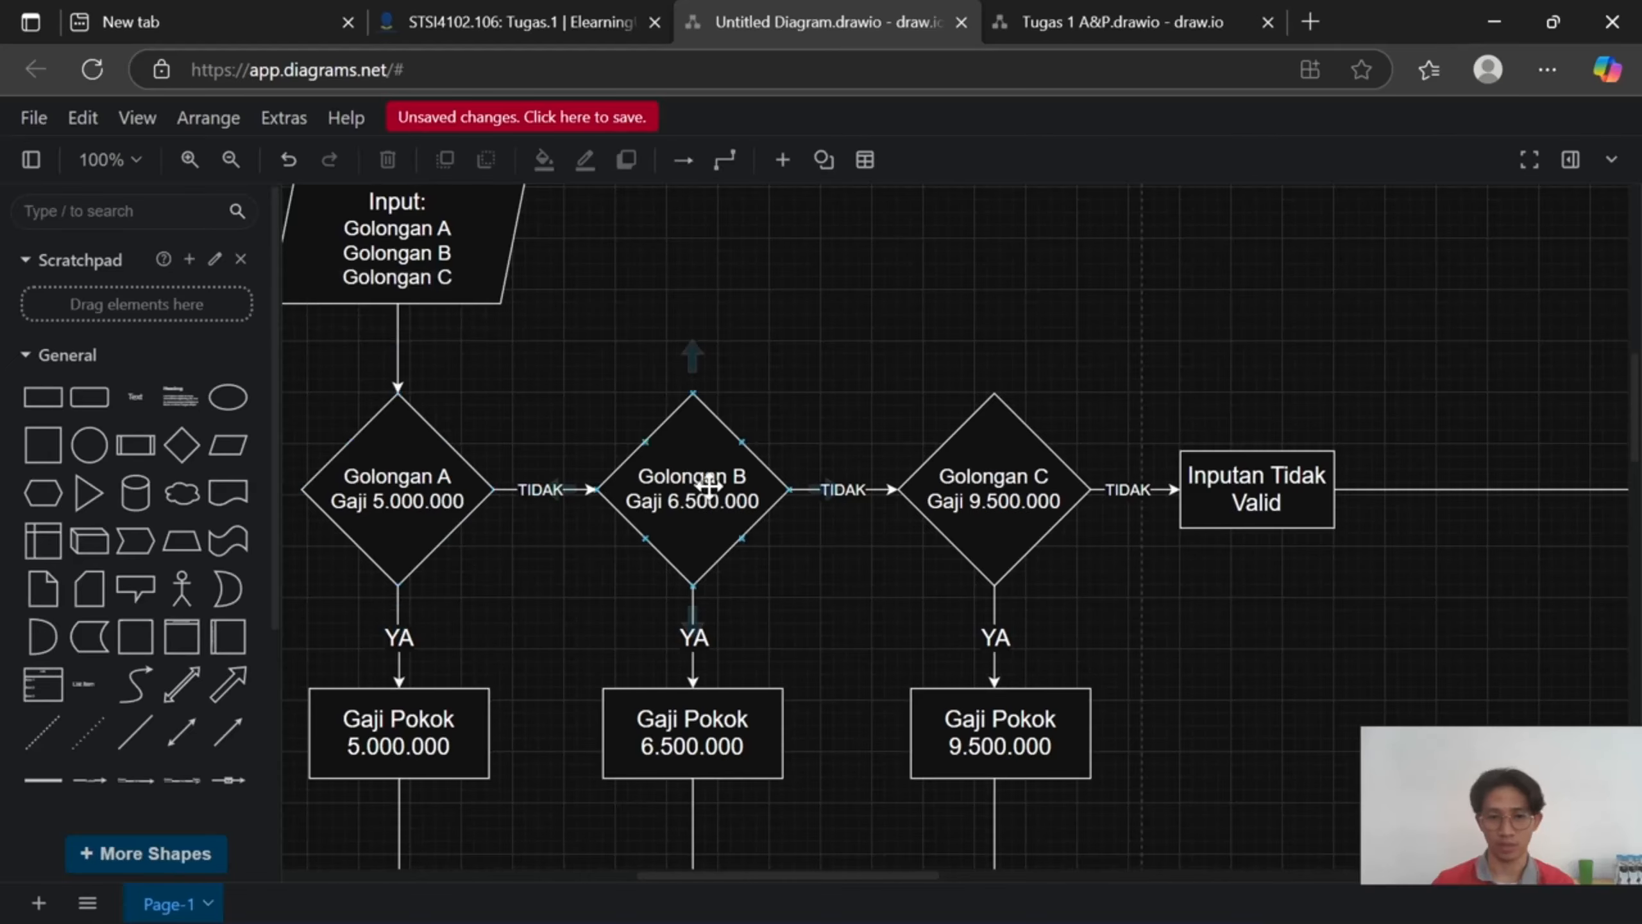
pyautogui.moveTo(821, 429); pyautogui.dragTo(697, 458)
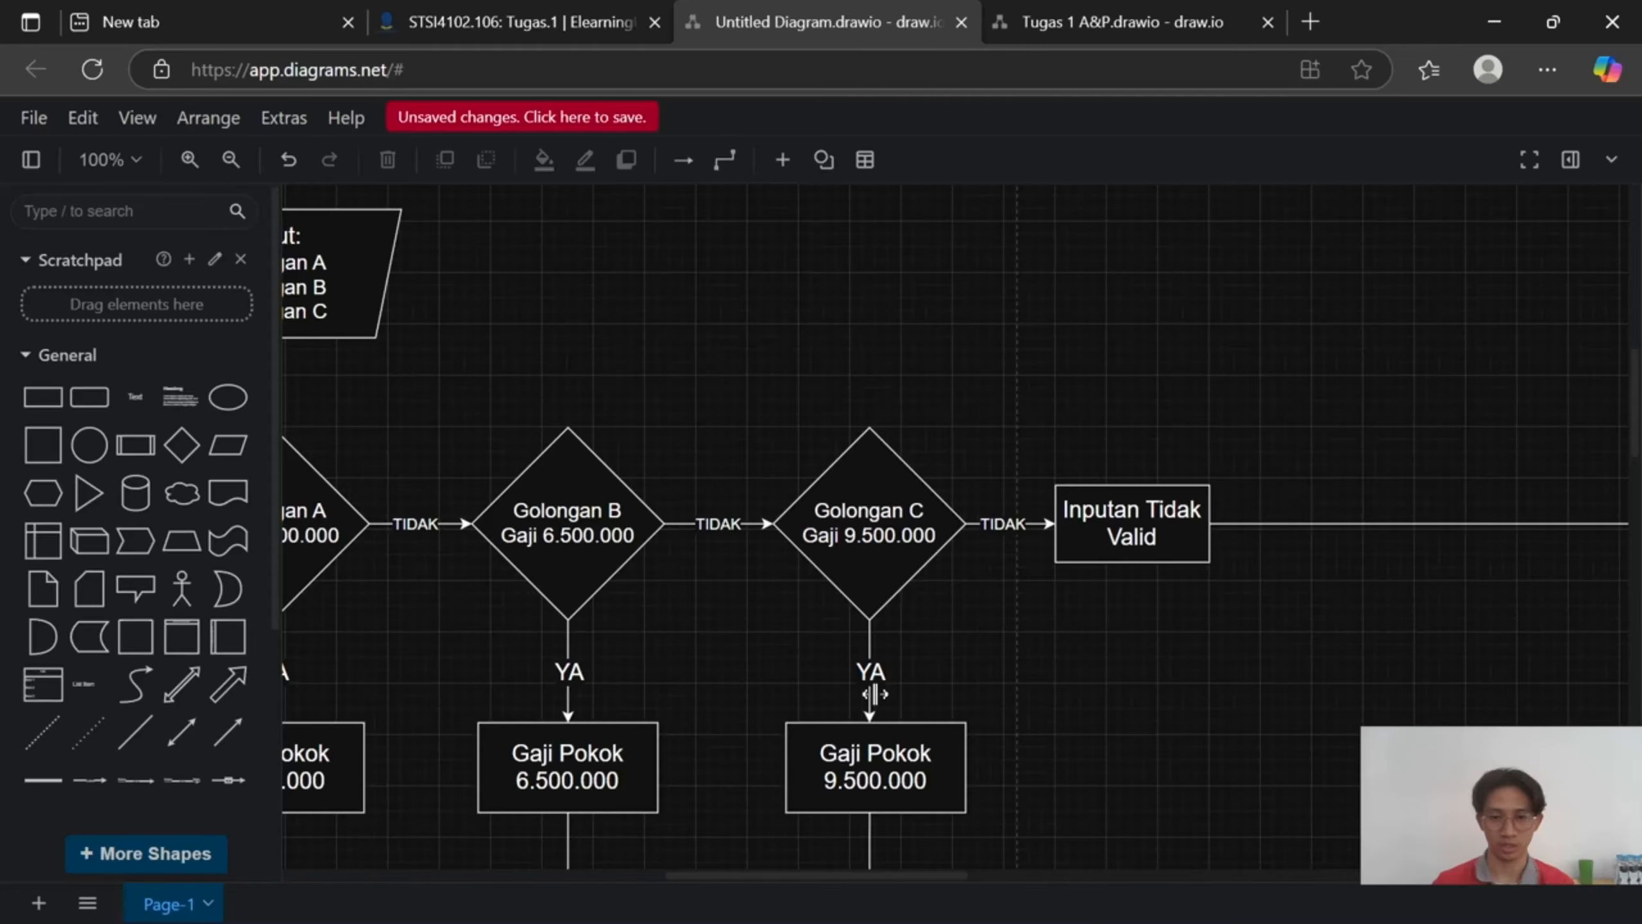
pyautogui.moveTo(744, 445); pyautogui.dragTo(902, 487)
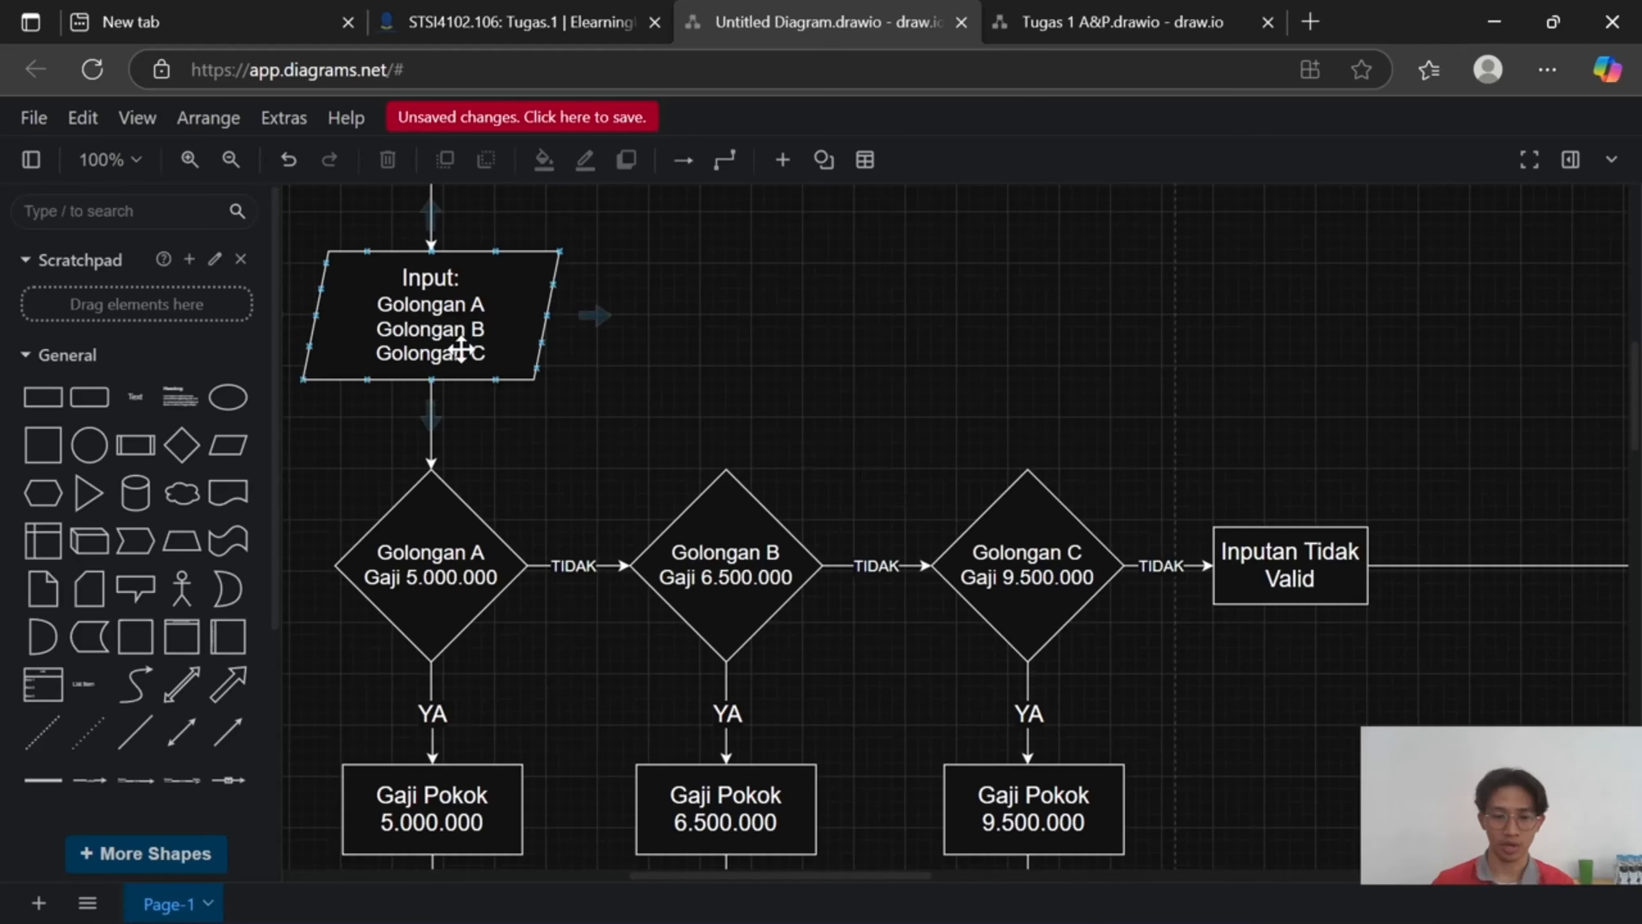
pyautogui.moveTo(909, 388); pyautogui.dragTo(707, 388)
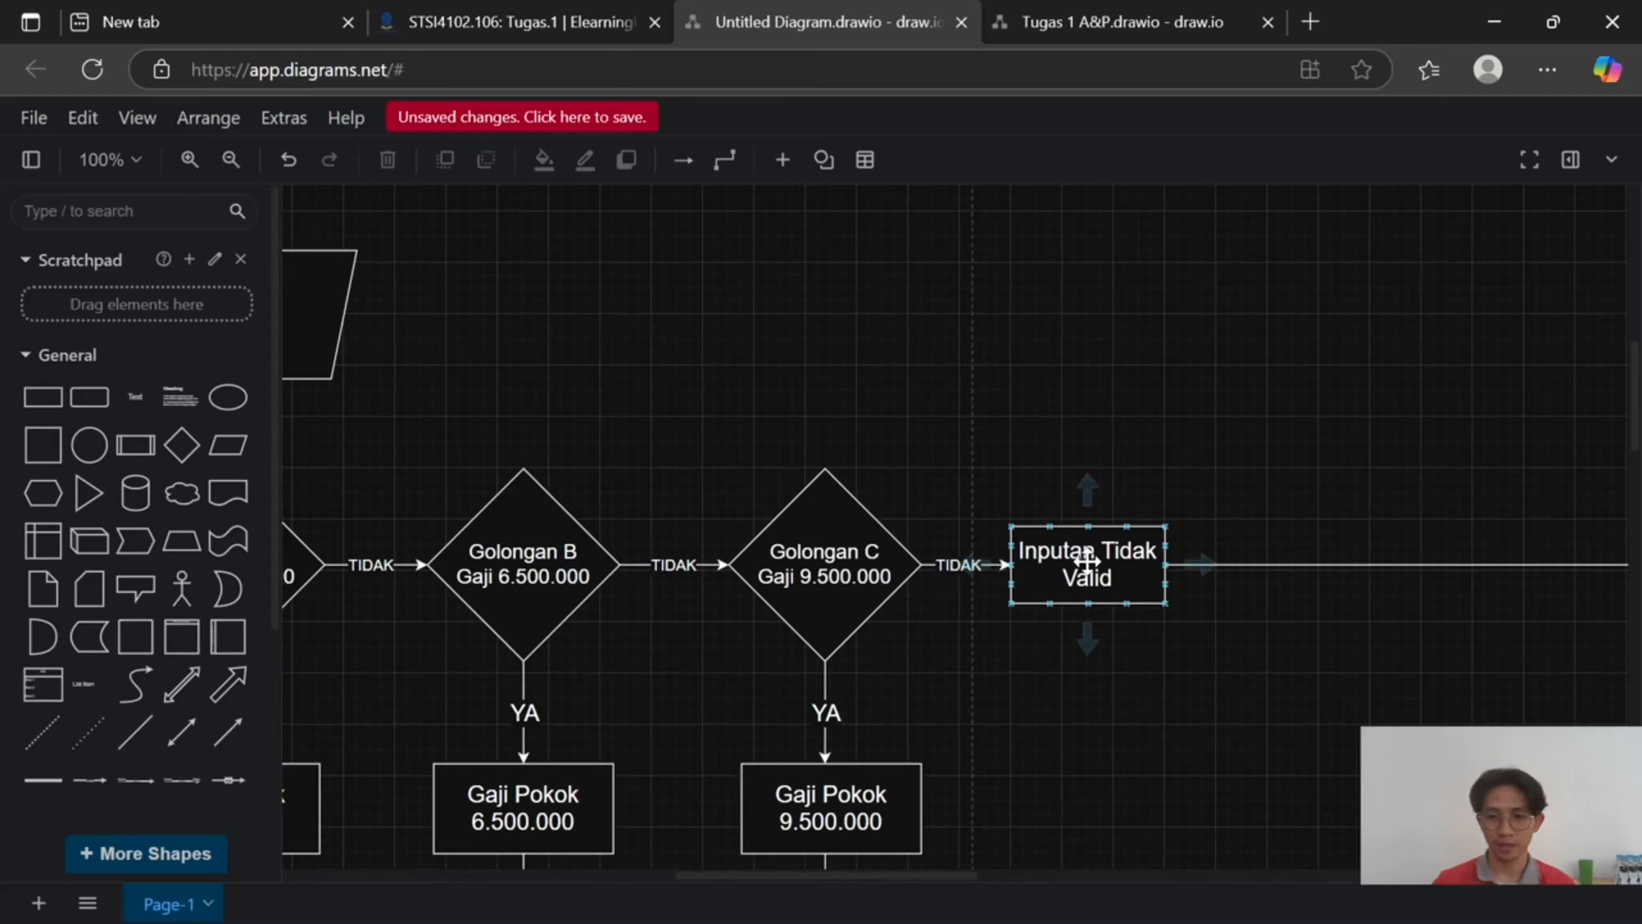
# Follow the paths from "Inputan Tidak Valid" and the "Gaji Pokok" boxes, including the flow into "Input Jam Lembur".
pyautogui.scroll(-5, 982, 499)
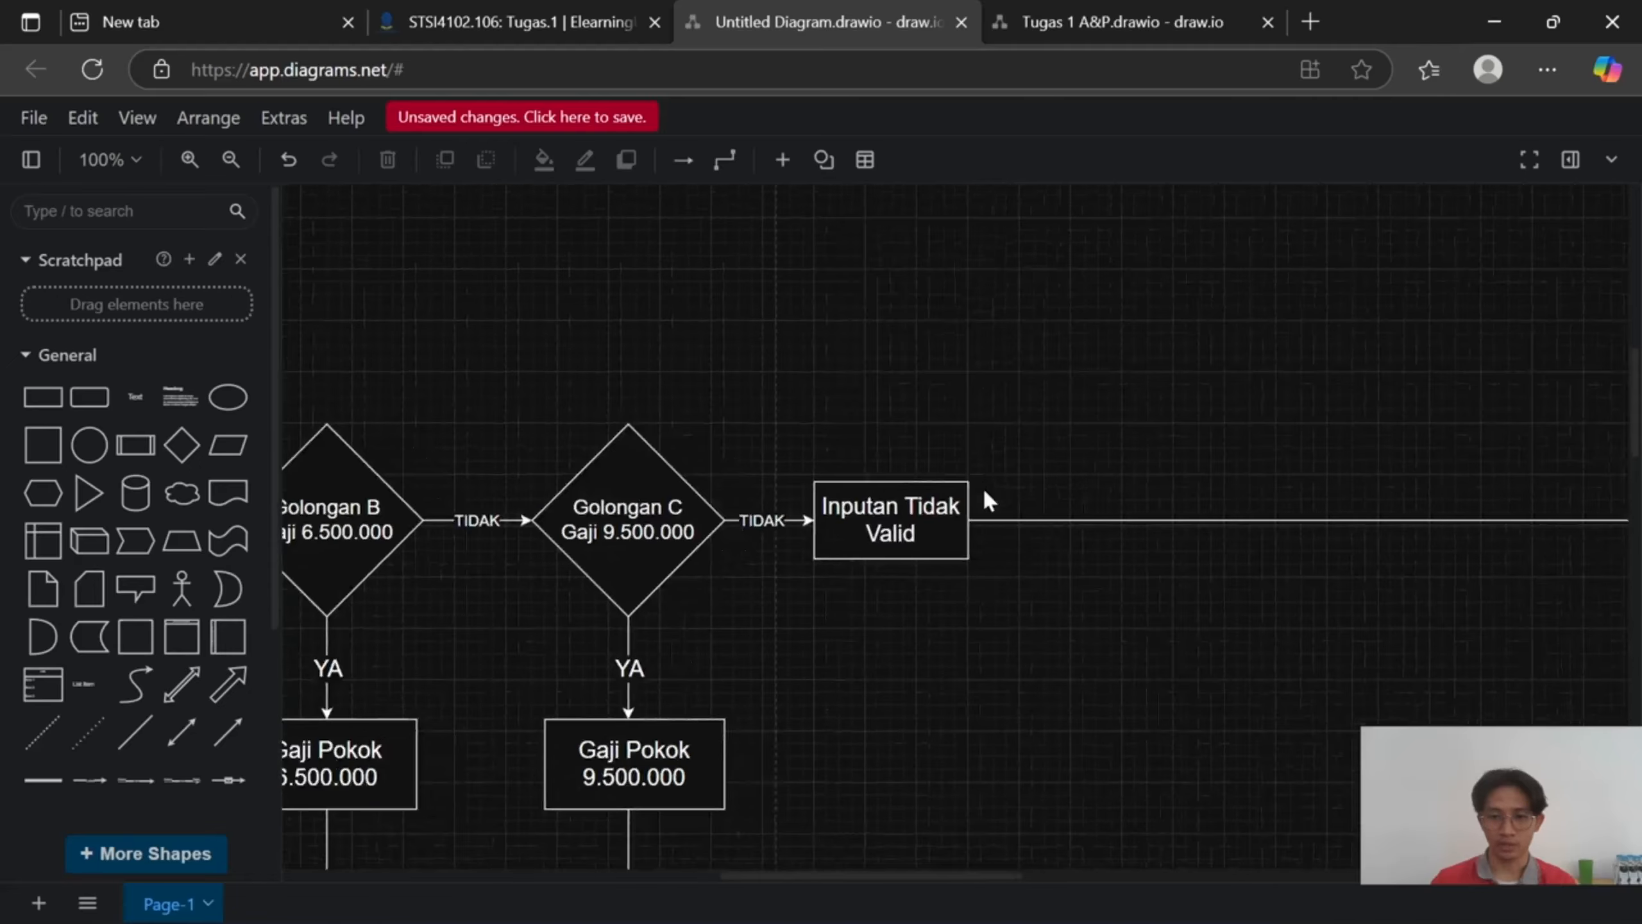
pyautogui.scroll(-2, 970, 496)
pyautogui.moveTo(1004, 557); pyautogui.dragTo(784, 385)
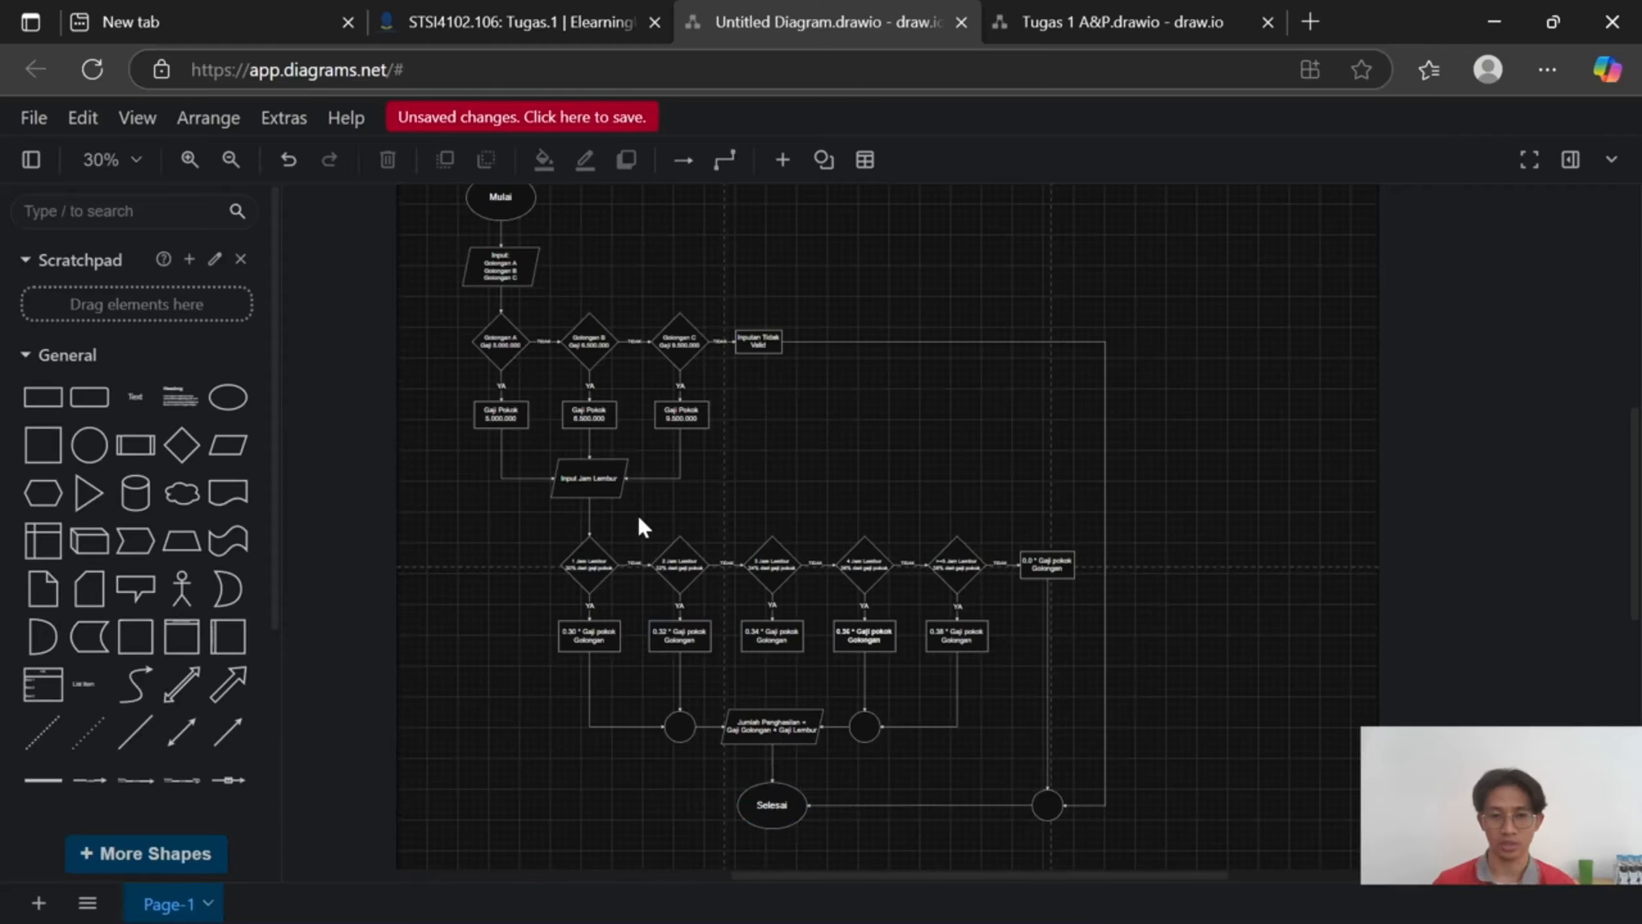
pyautogui.scroll(3, 712, 492)
pyautogui.click(726, 481)
pyautogui.scroll(1, 726, 482)
pyautogui.click(800, 506)
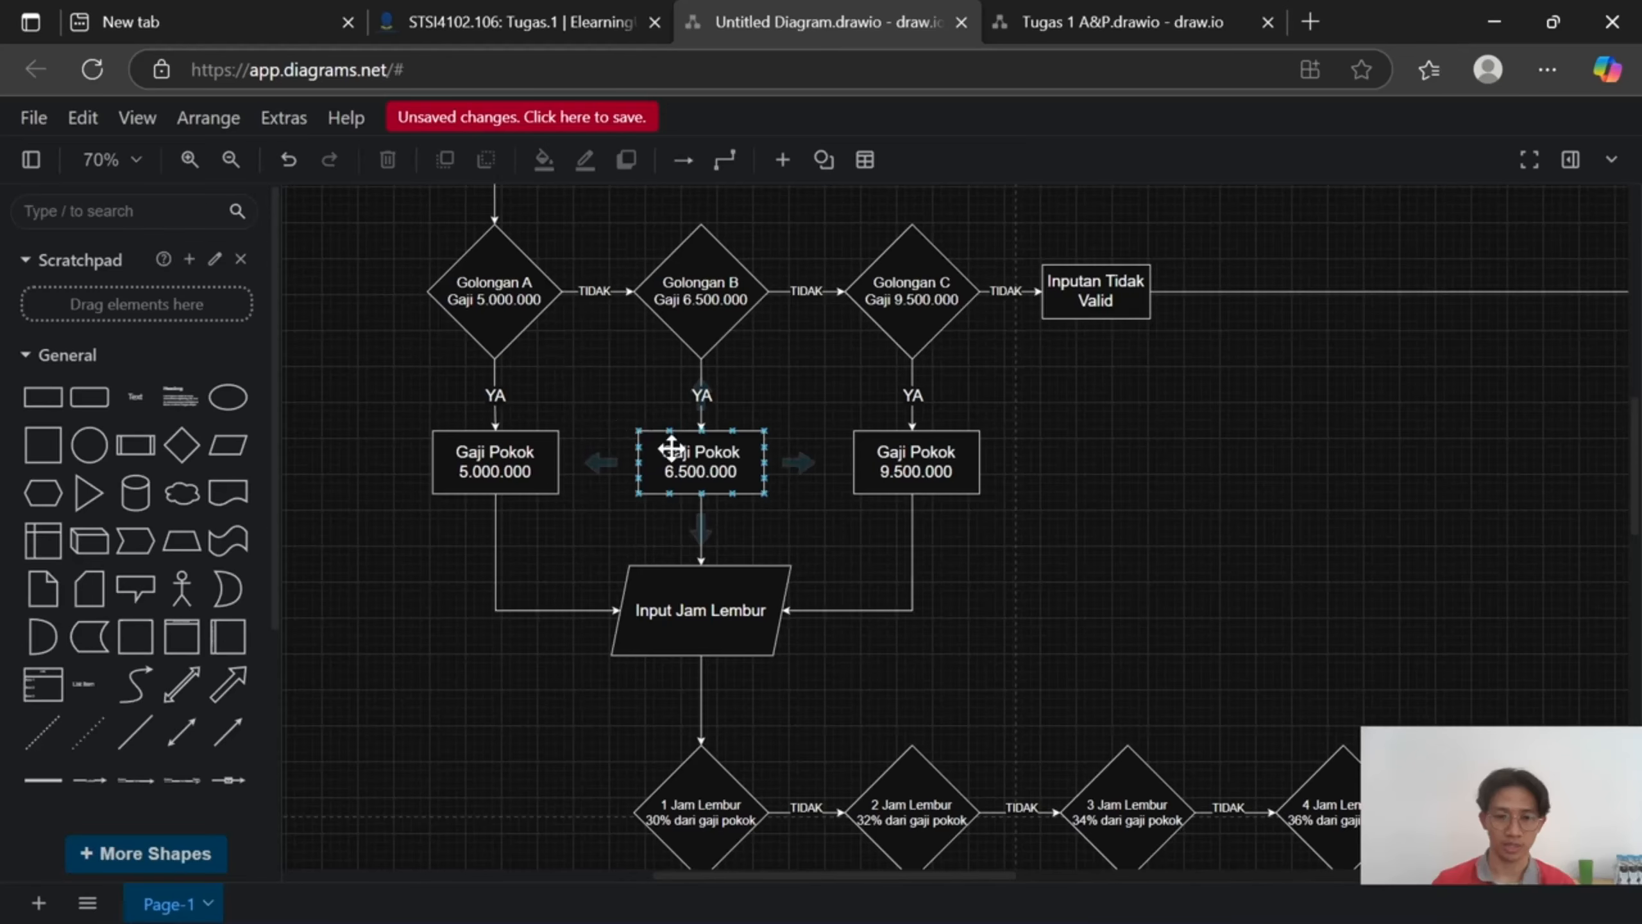
pyautogui.scroll(3, 678, 459)
pyautogui.scroll(-2, 458, 433)
pyautogui.click(453, 375)
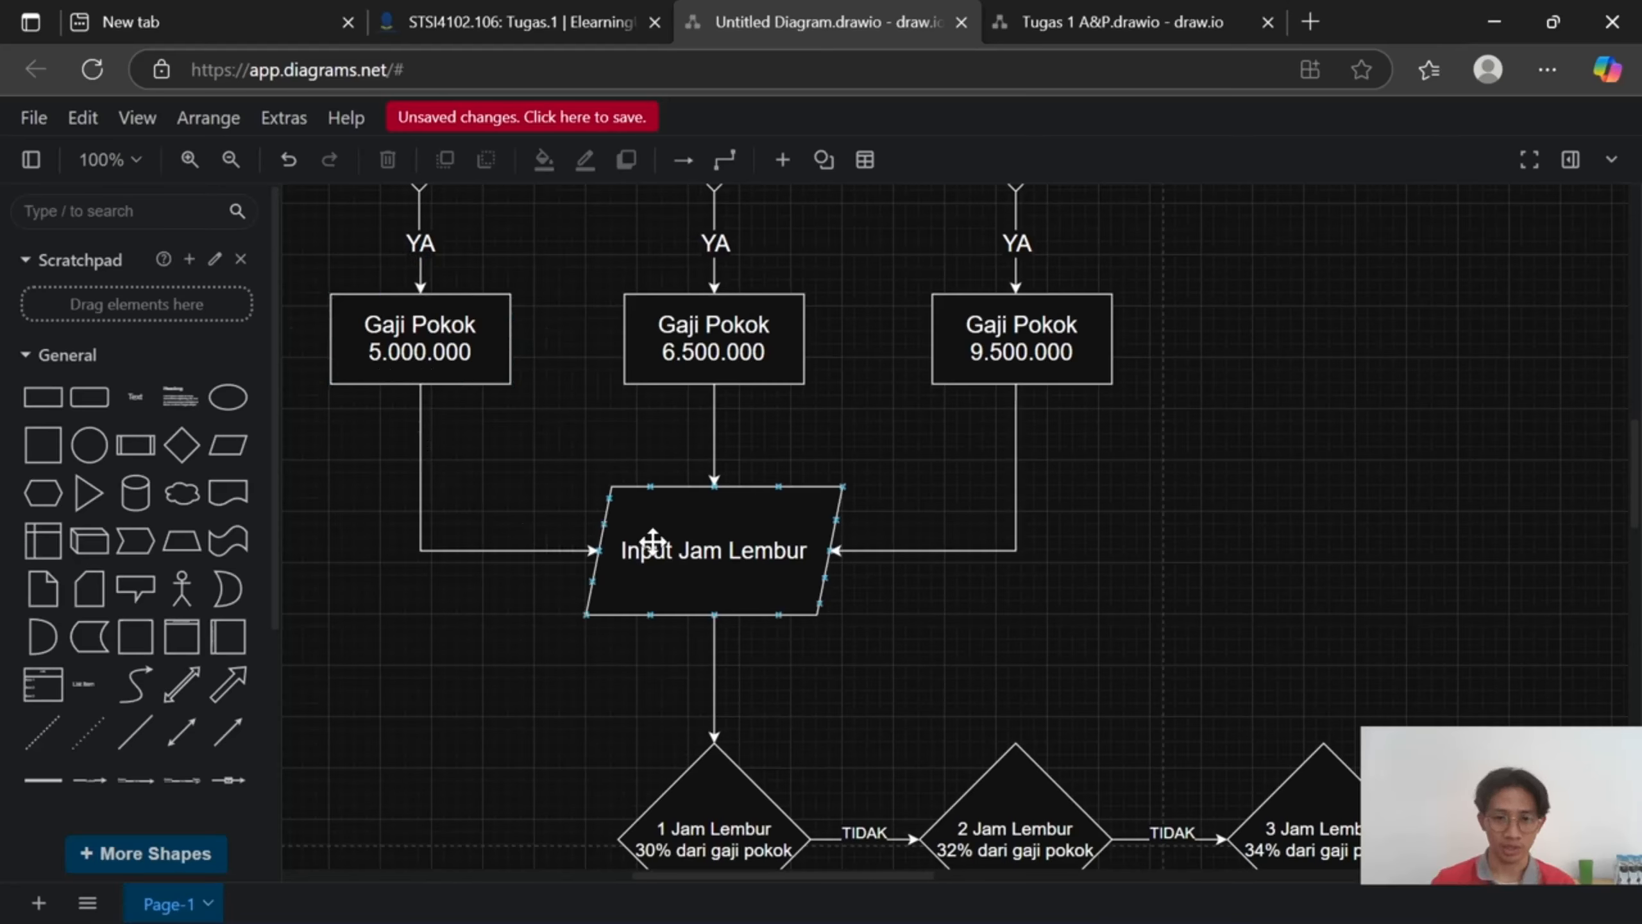
pyautogui.click(741, 552)
pyautogui.click(829, 438)
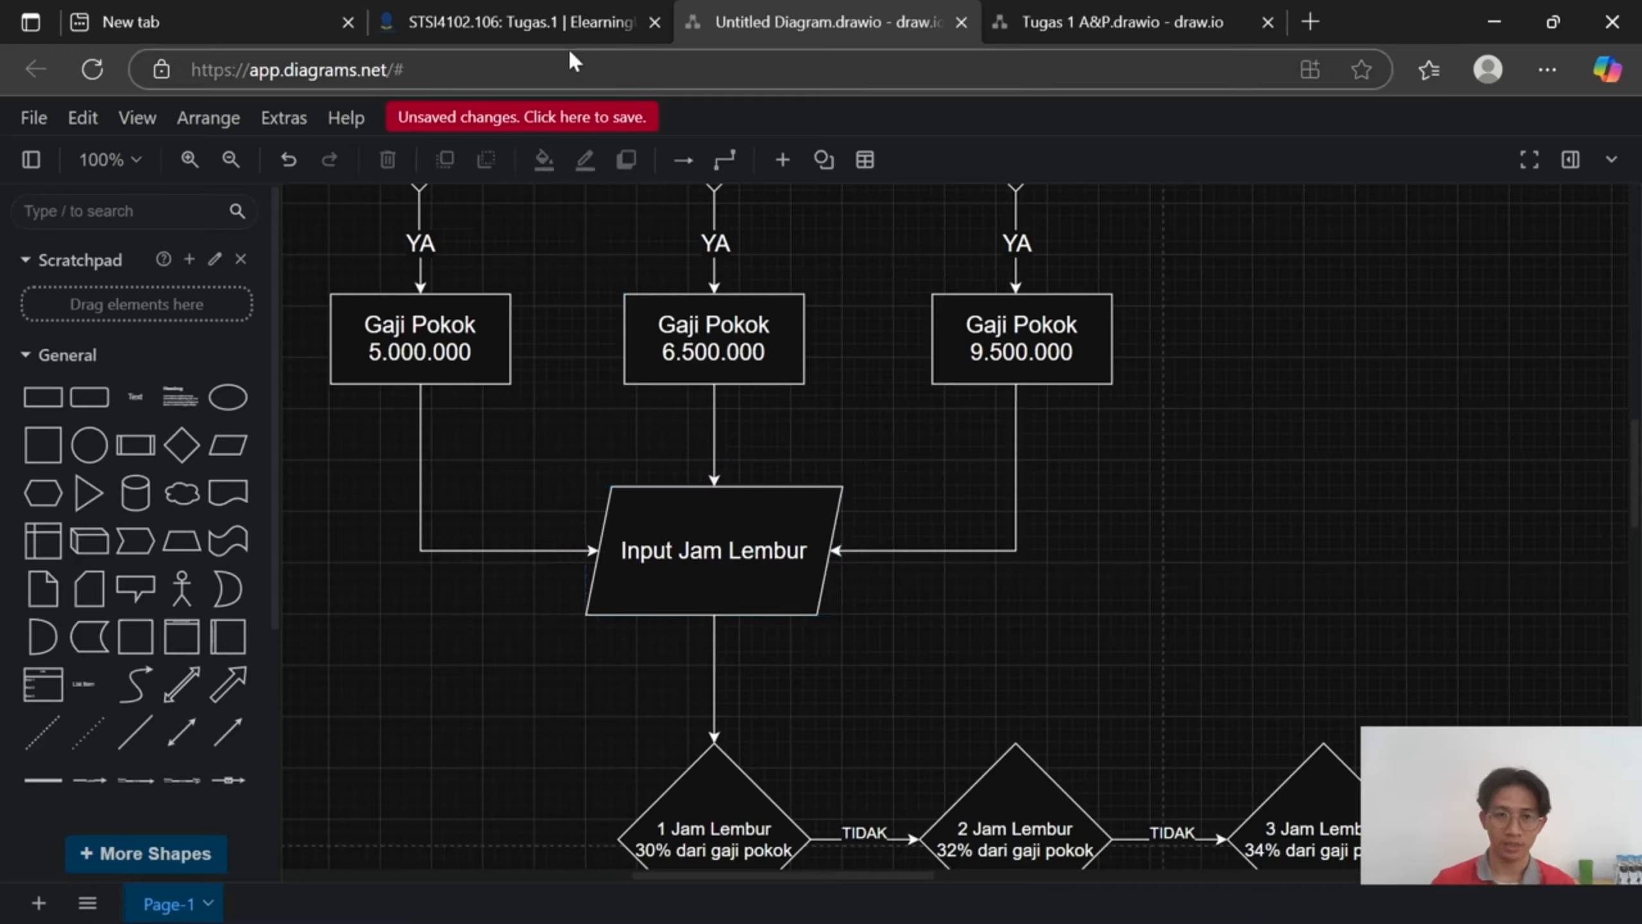
# Check the overtime wording of the assignment on the Elearning page, then return to the untitled flowchart.
pyautogui.click(569, 24)
pyautogui.moveTo(264, 436); pyautogui.dragTo(584, 436)
pyautogui.click(587, 438)
pyautogui.click(745, 39)
# Examine the overtime decisions, their pay formulas and the flow through "Jumlah Penghasilan" to "Selesai".
pyautogui.scroll(-6, 711, 518)
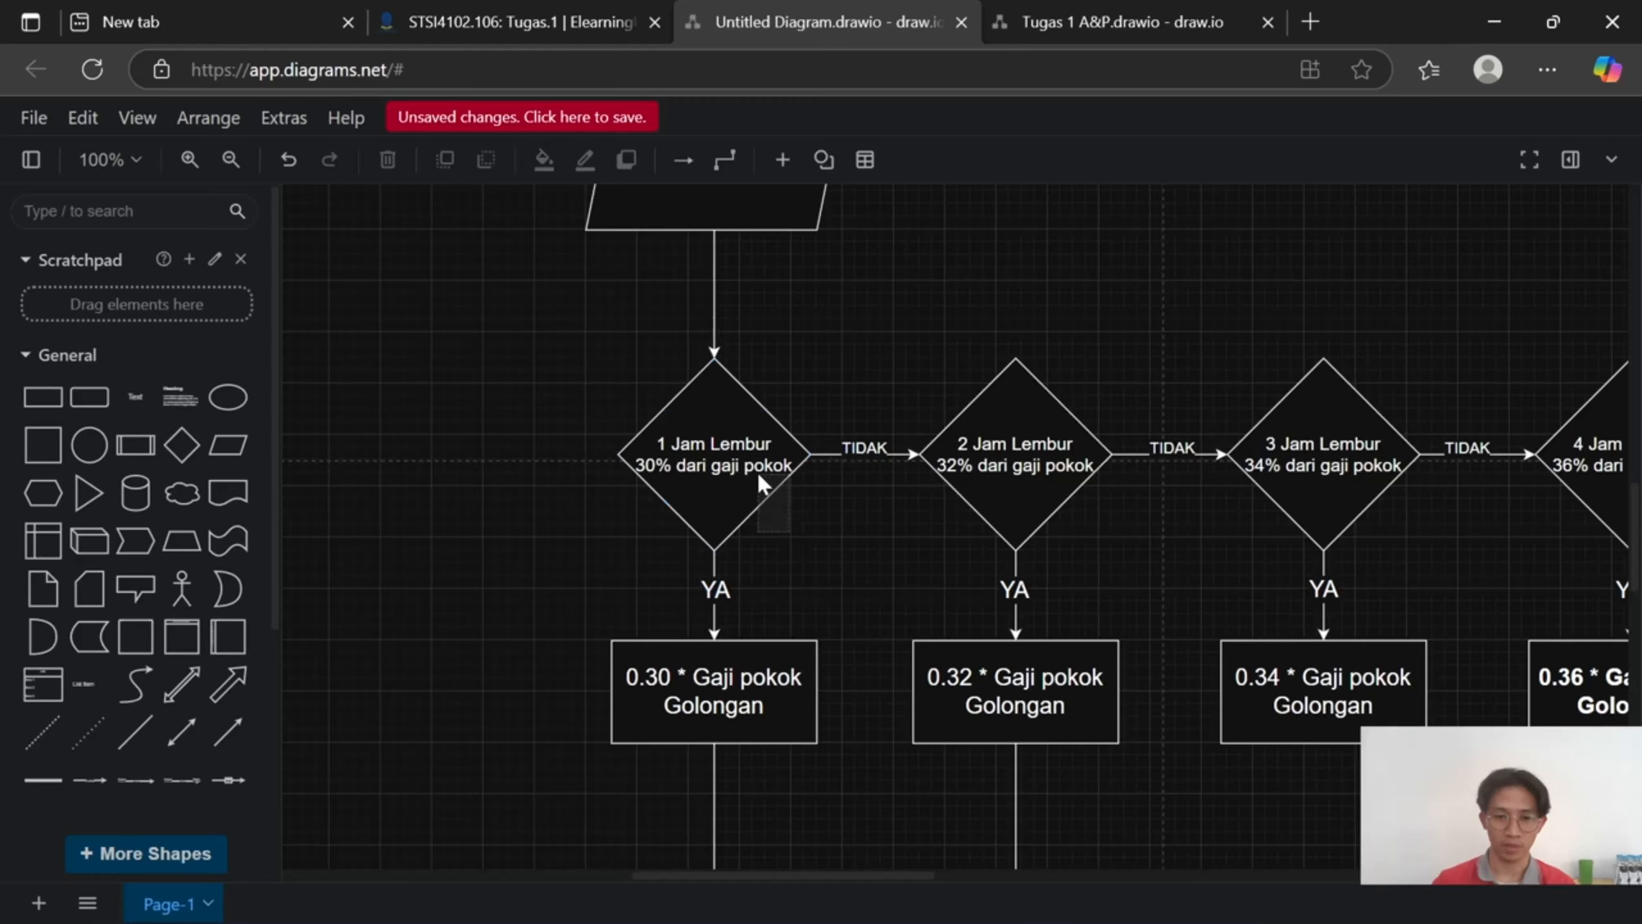
pyautogui.click(729, 711)
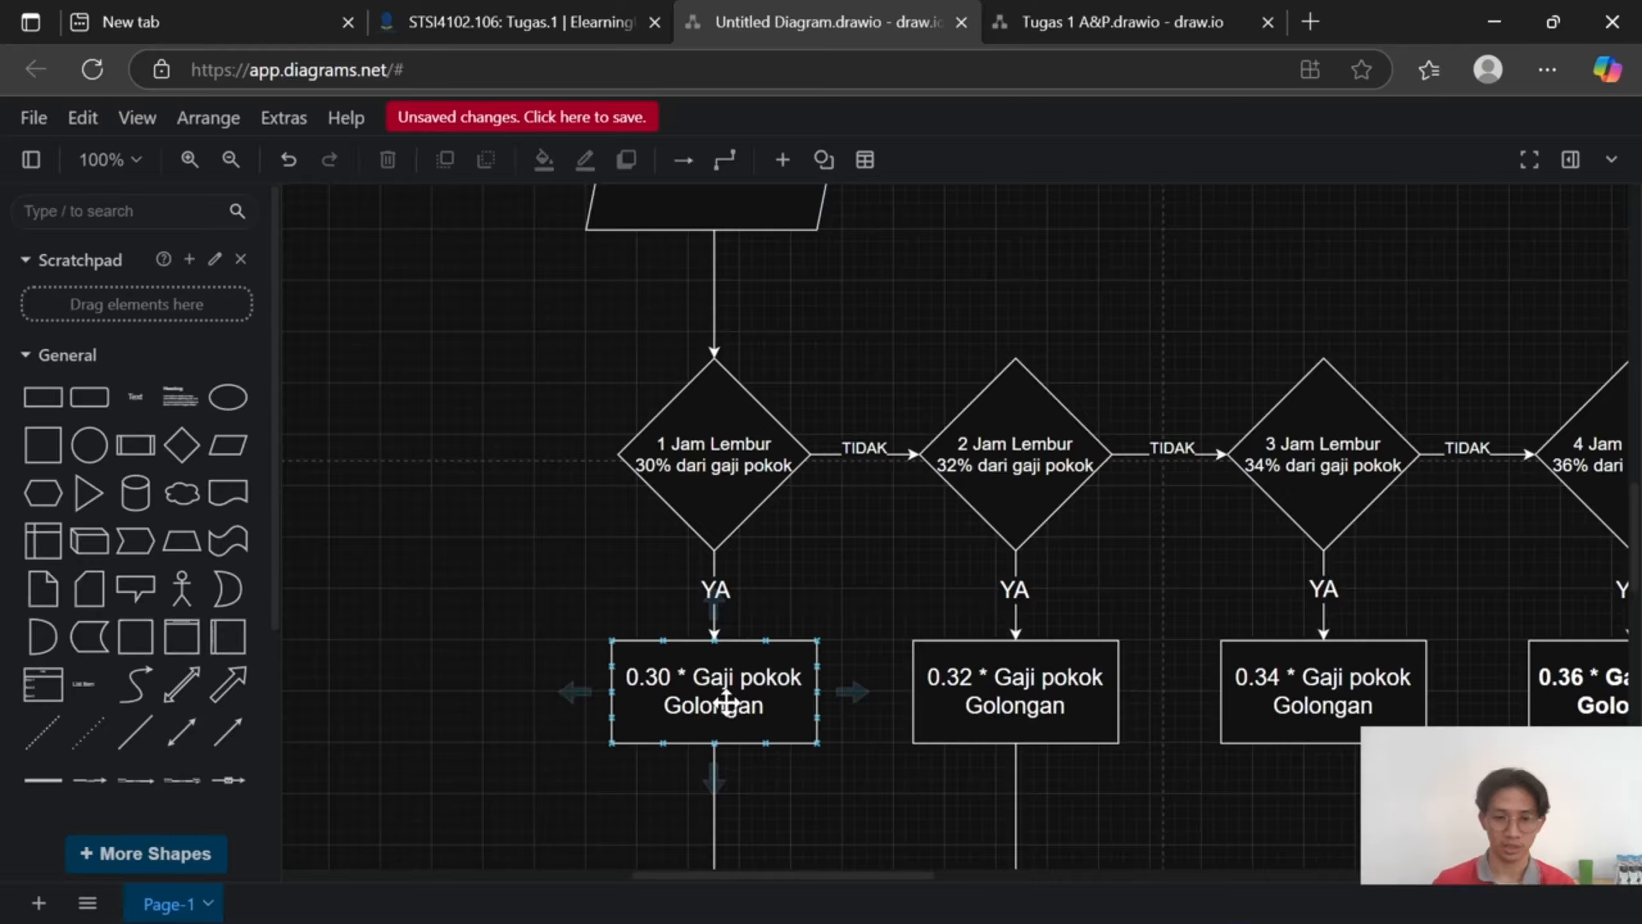
pyautogui.scroll(-3, 729, 712)
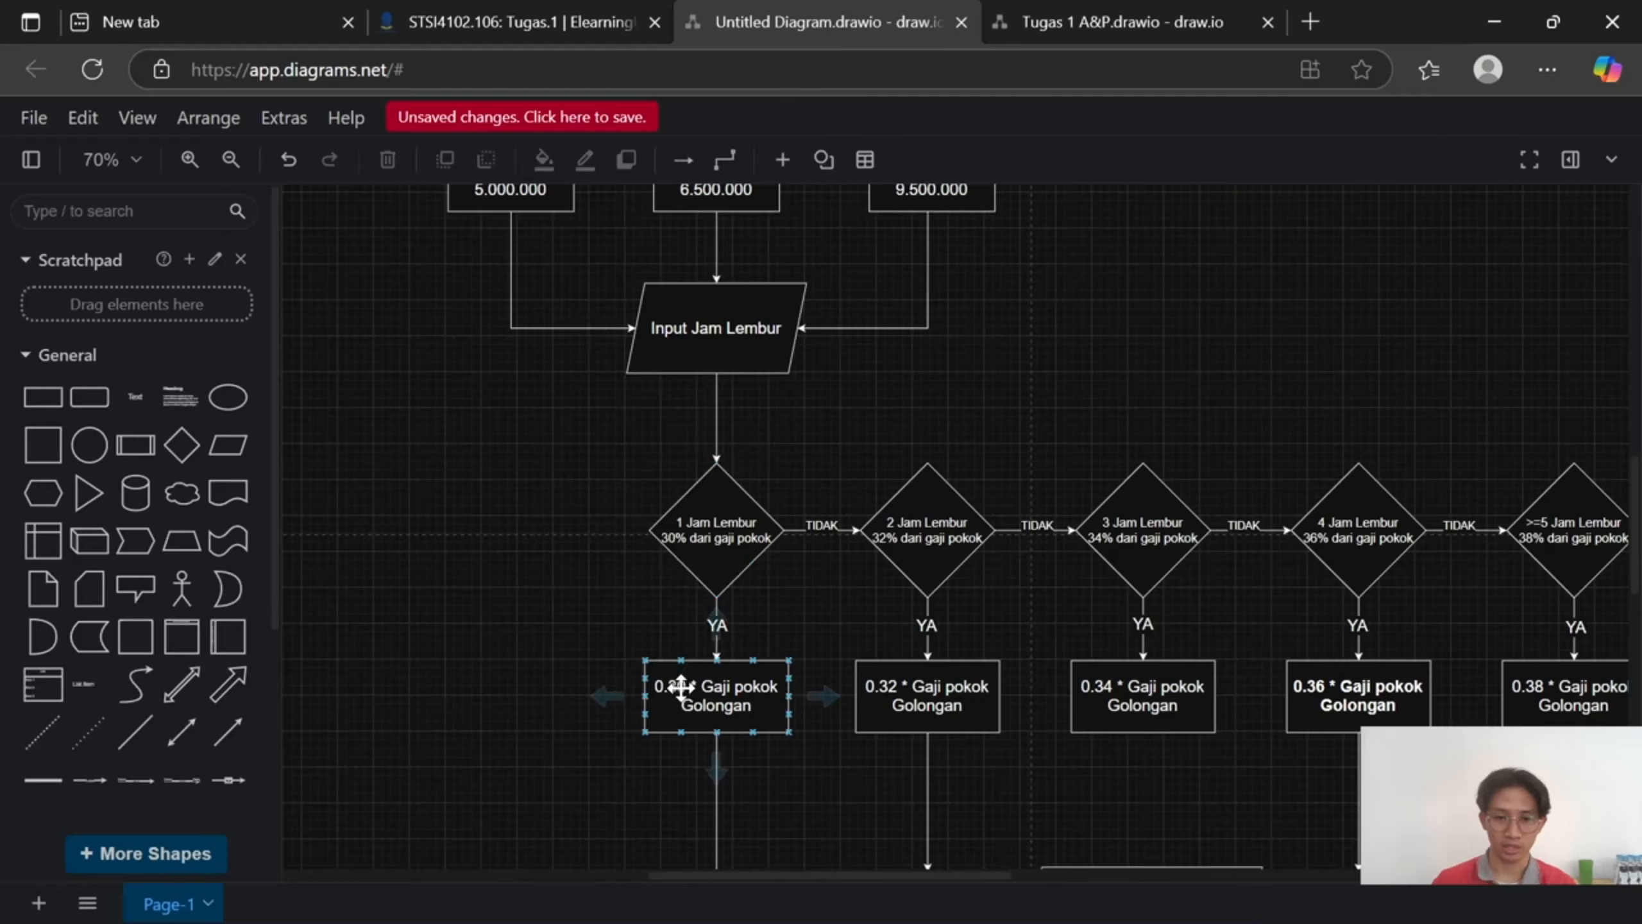
pyautogui.scroll(-2, 718, 692)
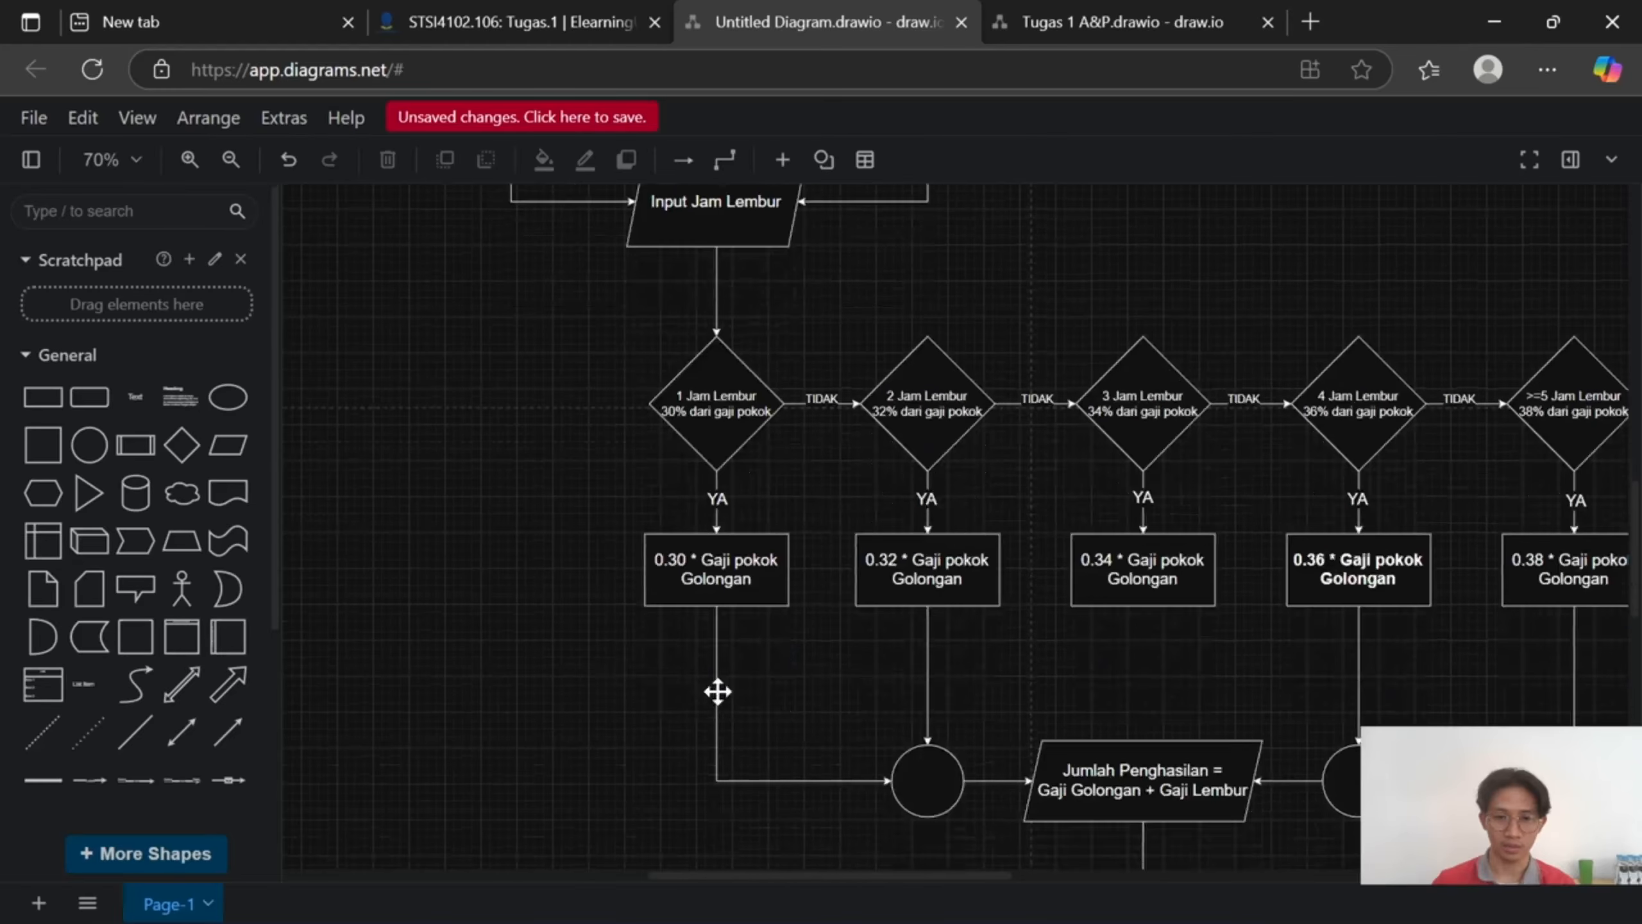
pyautogui.scroll(3, 682, 578)
pyautogui.scroll(1, 682, 578)
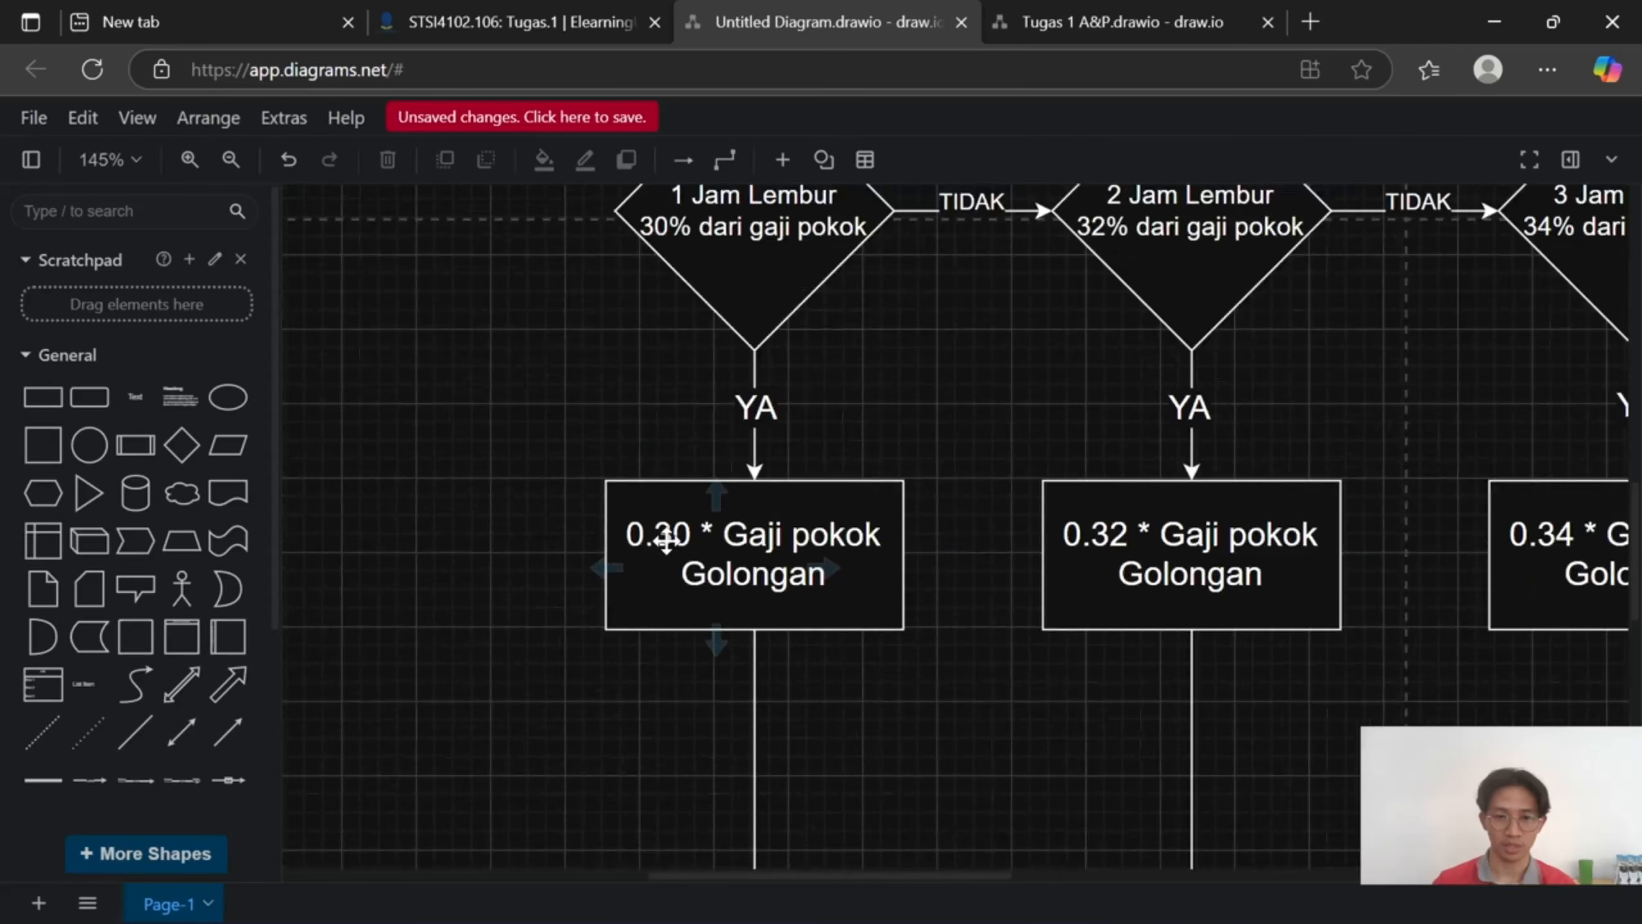
pyautogui.scroll(-2, 653, 542)
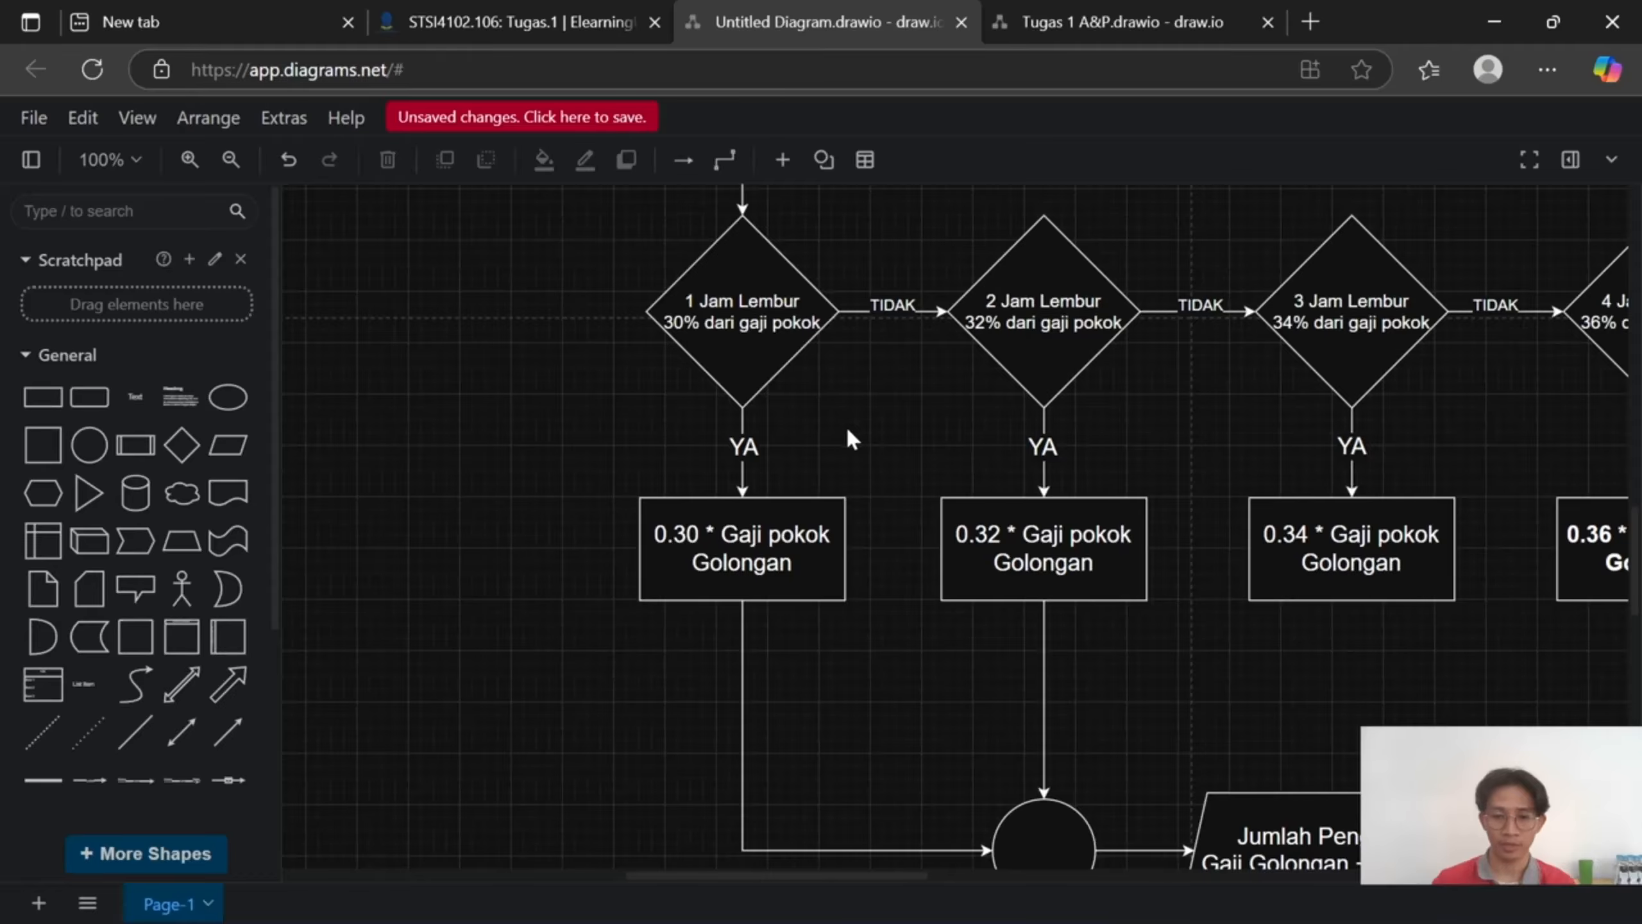
pyautogui.scroll(-3, 844, 492)
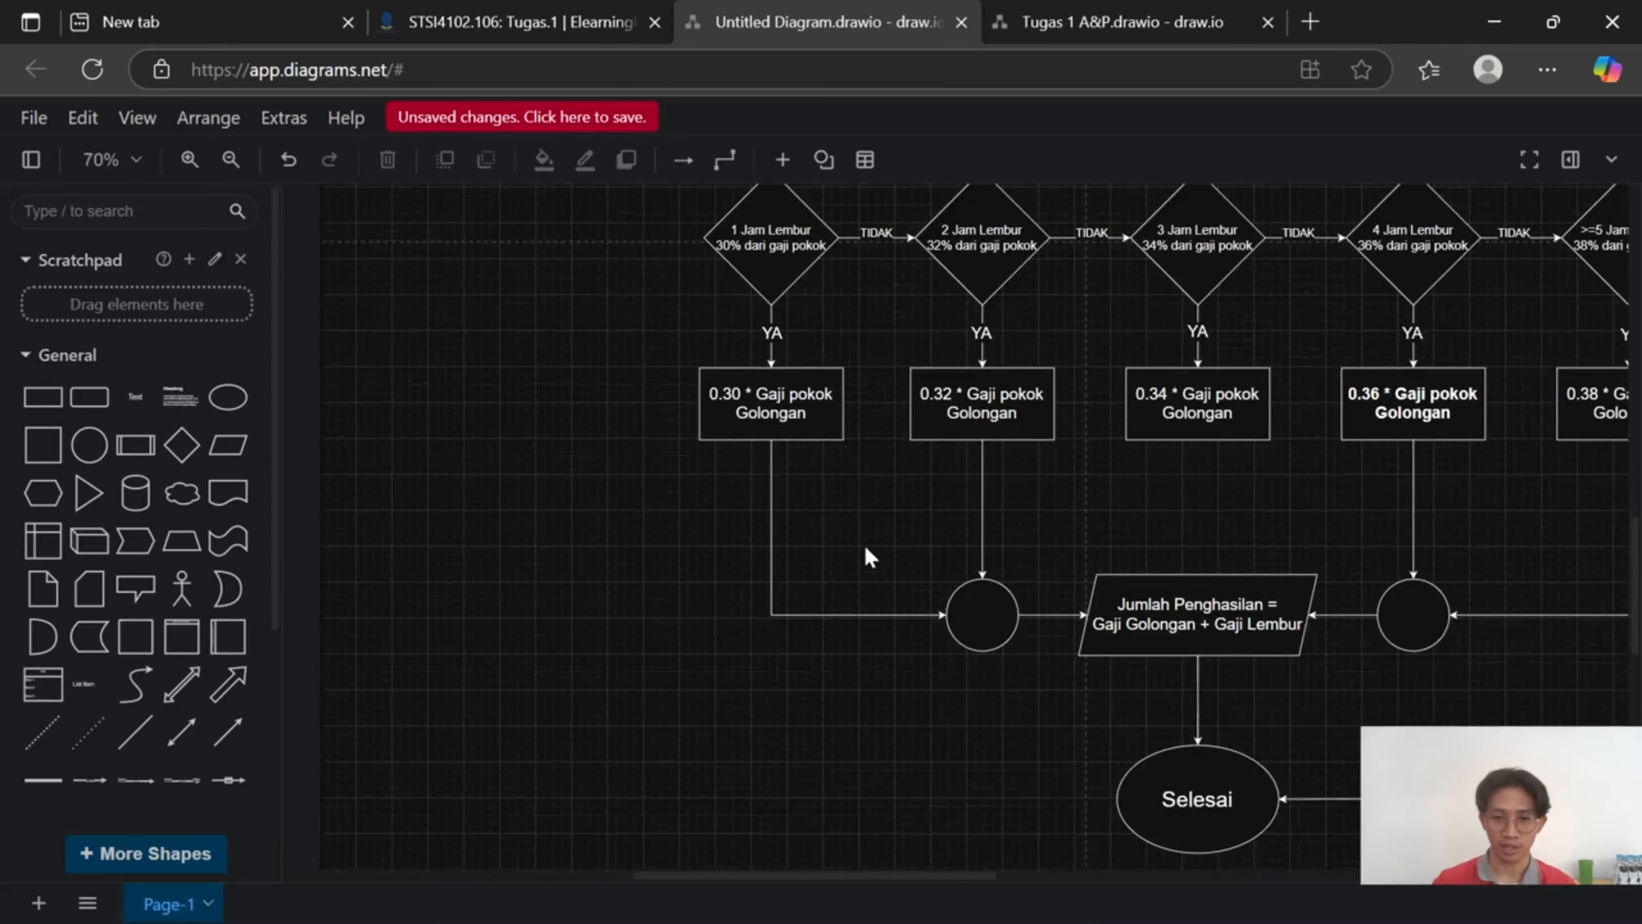
pyautogui.moveTo(866, 554); pyautogui.dragTo(705, 517)
pyautogui.click(959, 578)
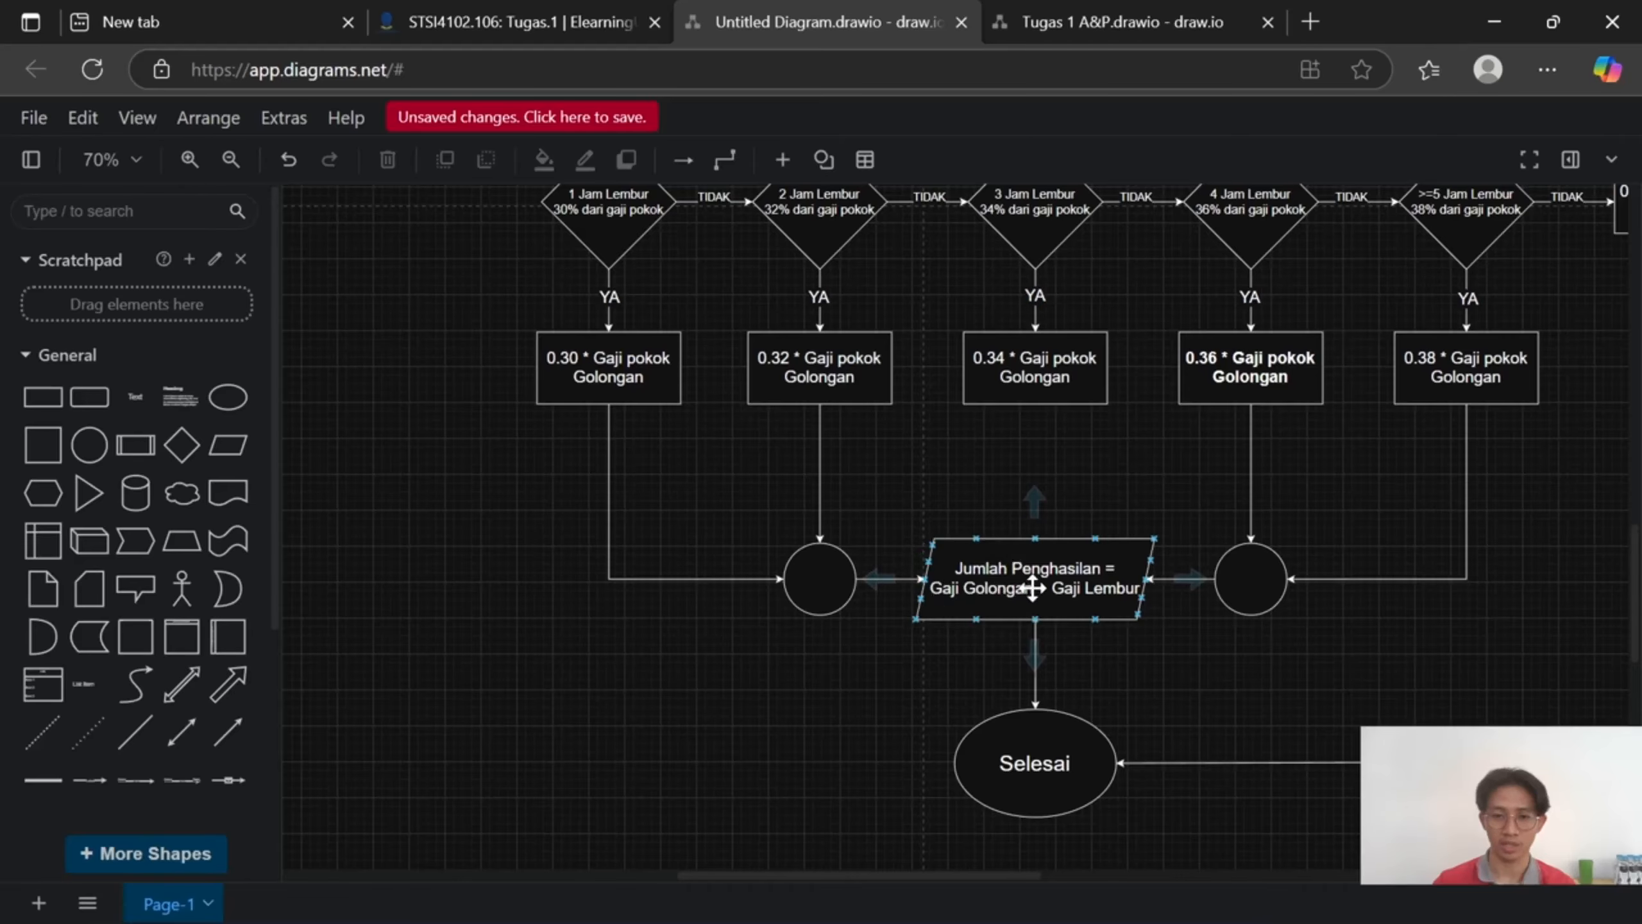
pyautogui.click(1034, 760)
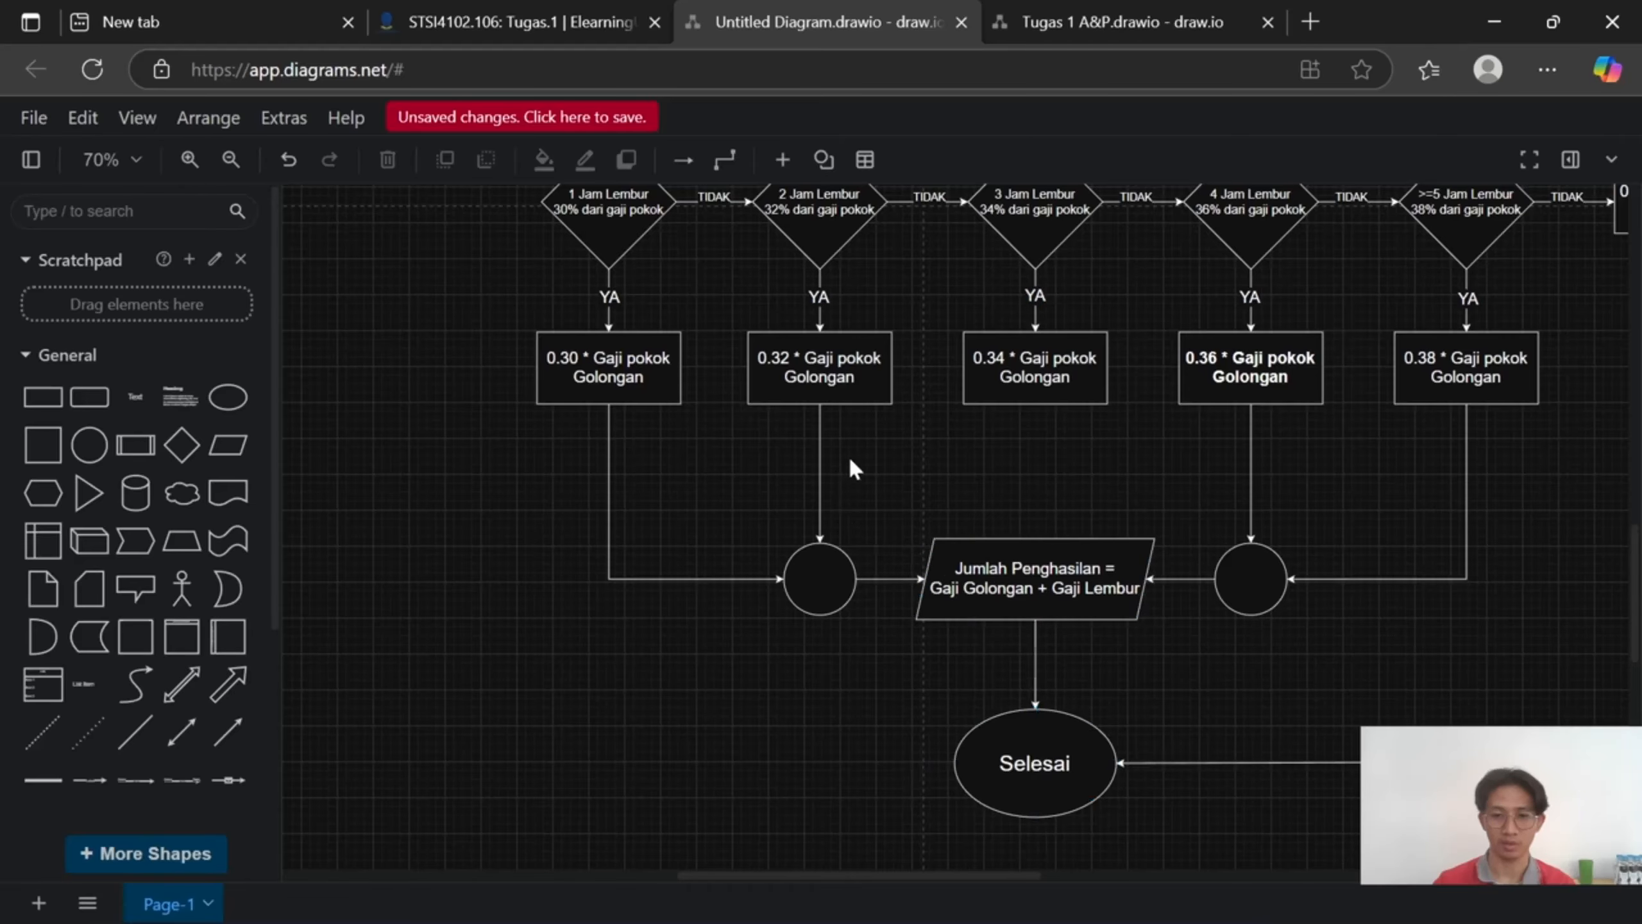